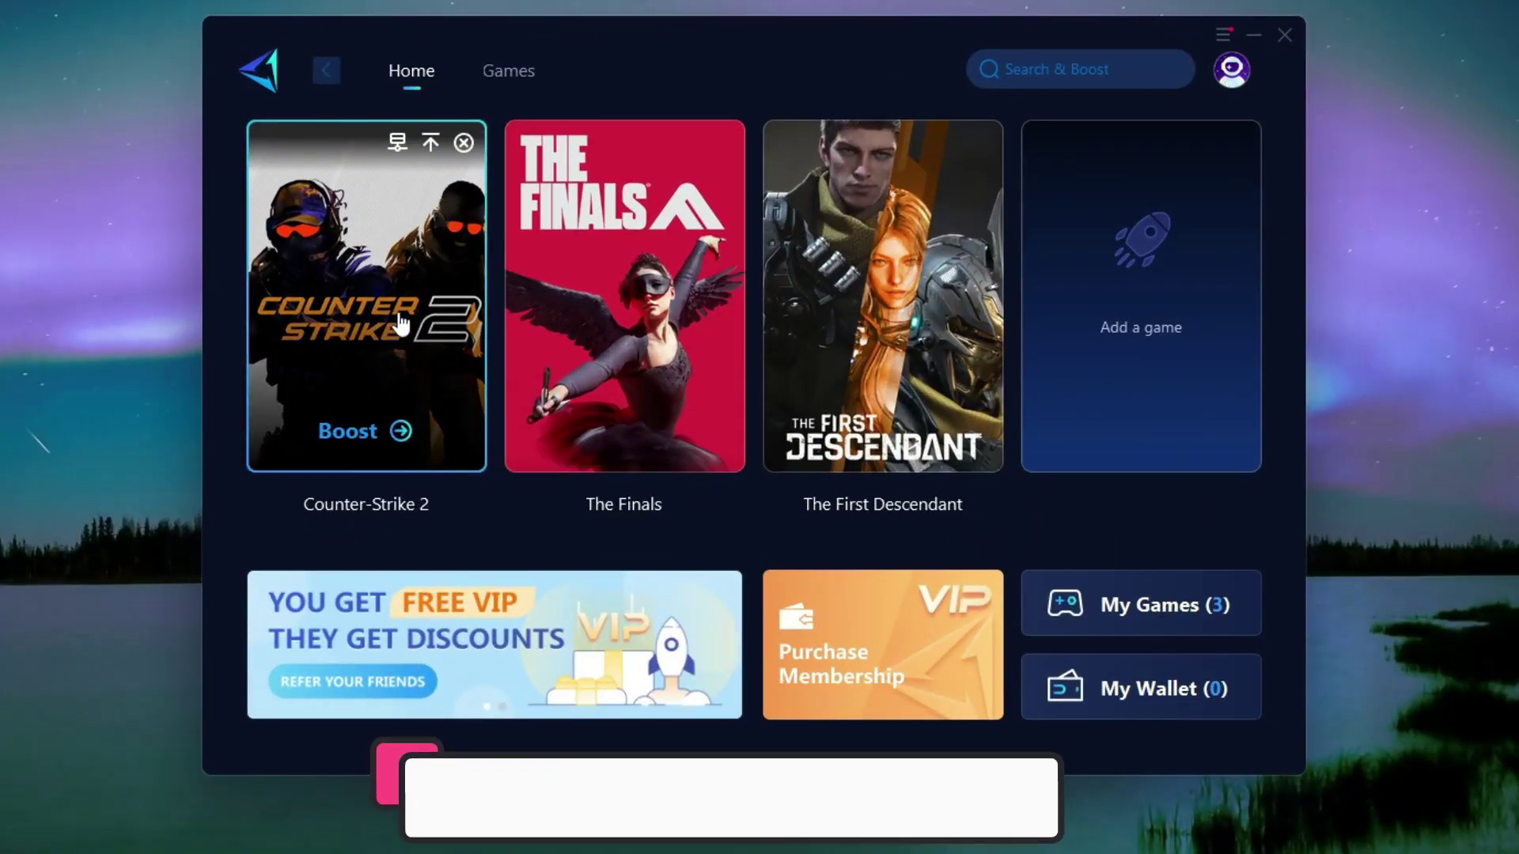
# Browse the popular games in GearUP Booster and open its free-trial link from the video description
pyautogui.click(353, 430)
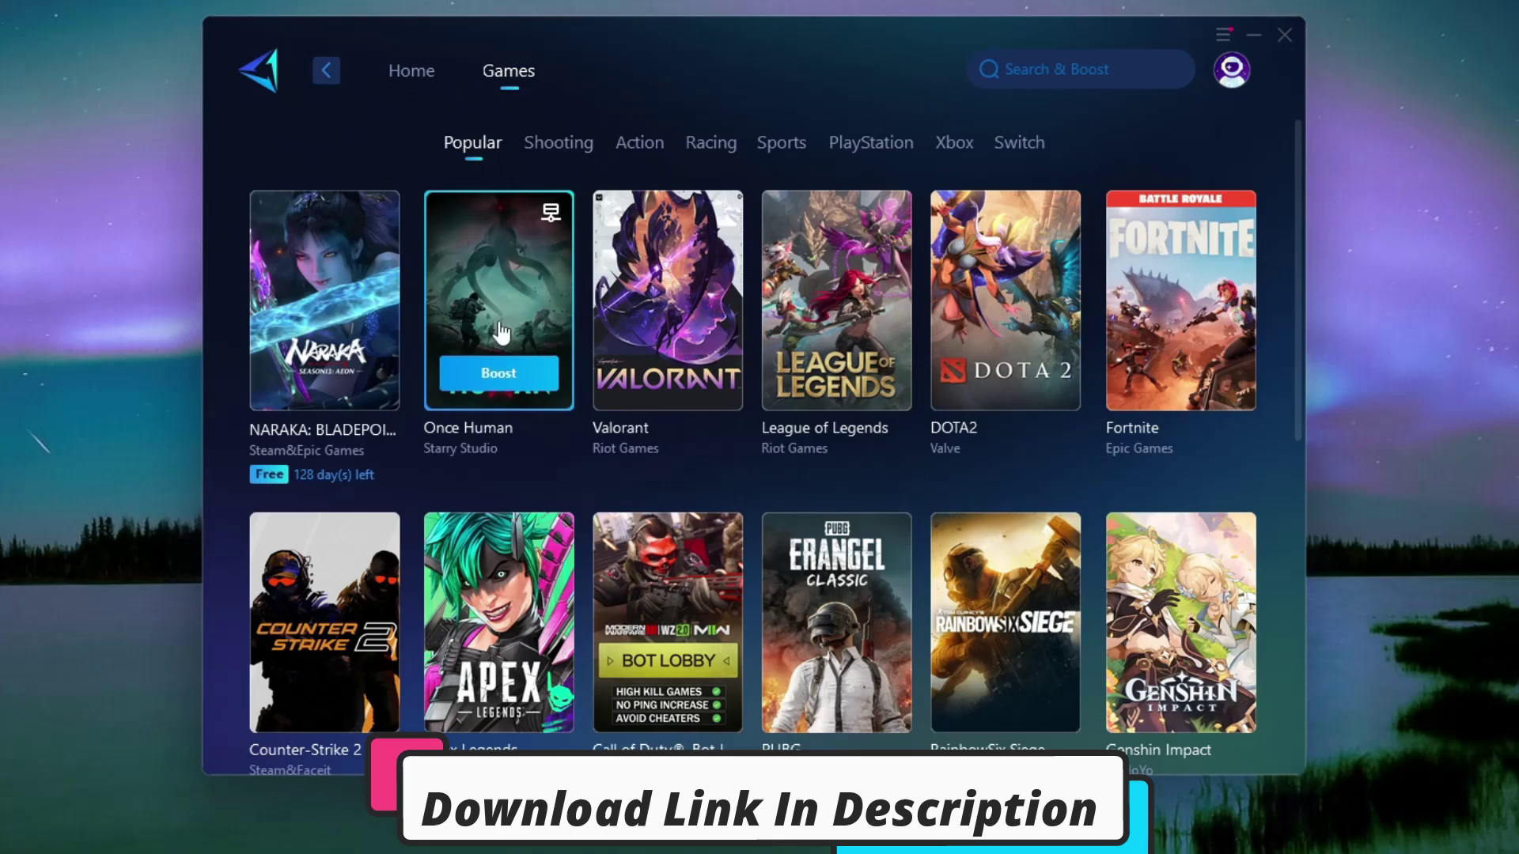
pyautogui.scroll(-4, 530, 364)
pyautogui.scroll(-5, 559, 362)
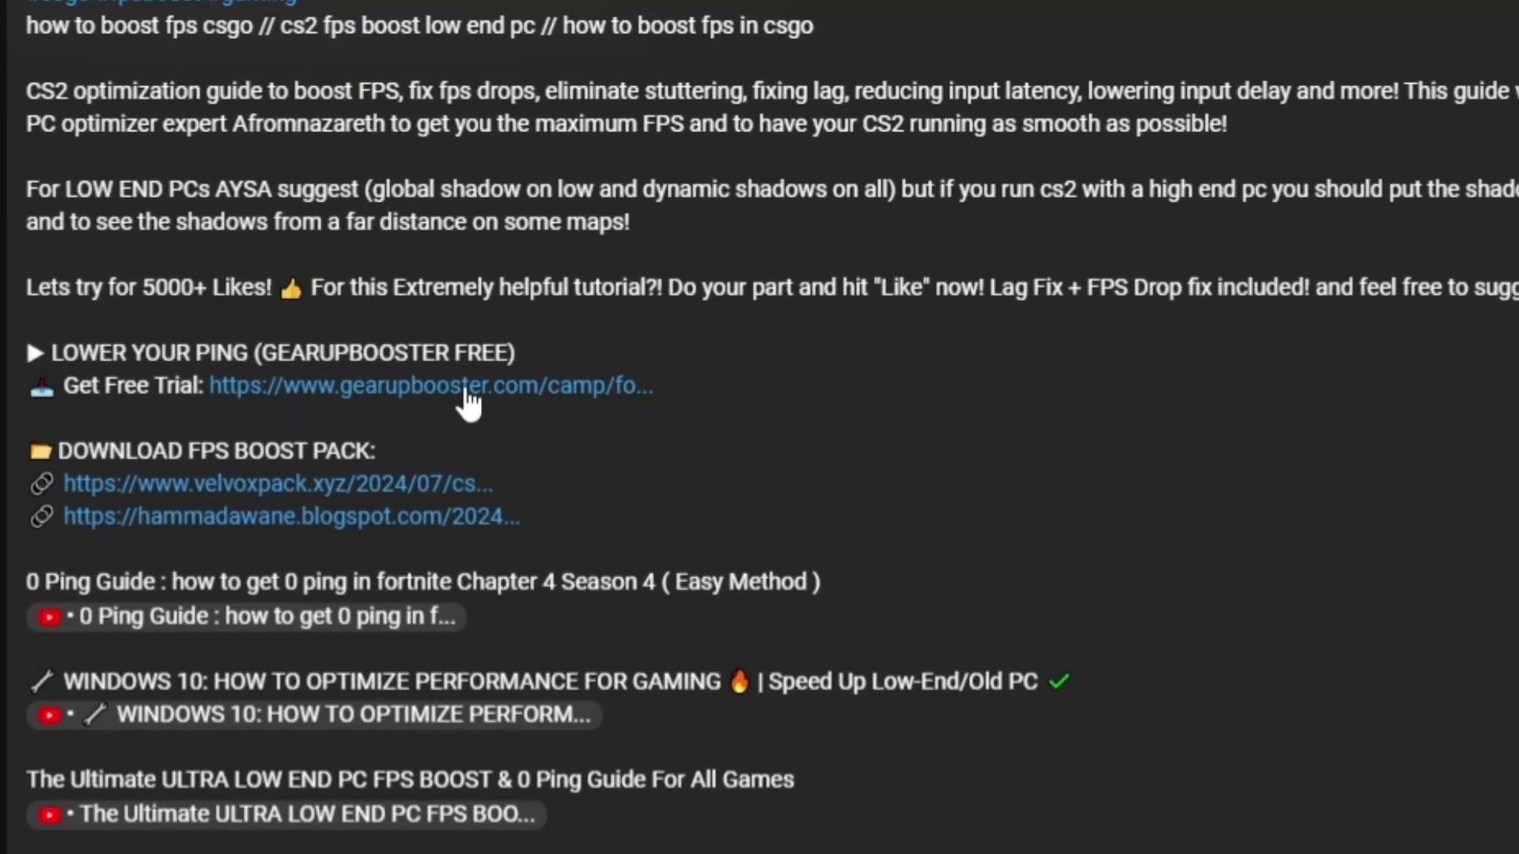
pyautogui.click(469, 400)
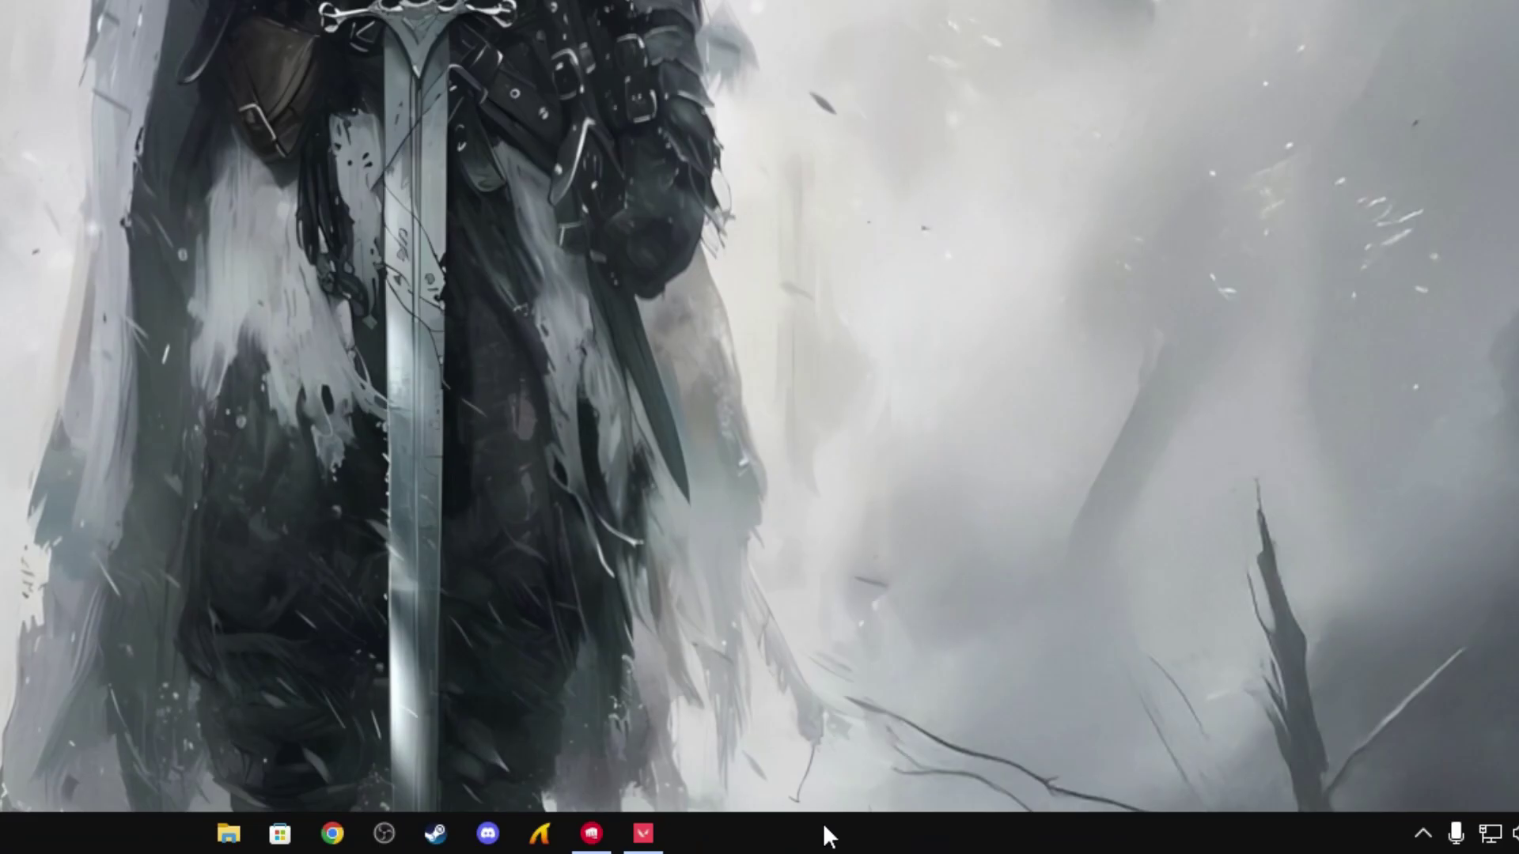
# Open Task Manager and bring the VALORANT processes into view in the detailed process list
pyautogui.rightClick(993, 842)
pyautogui.click(1041, 761)
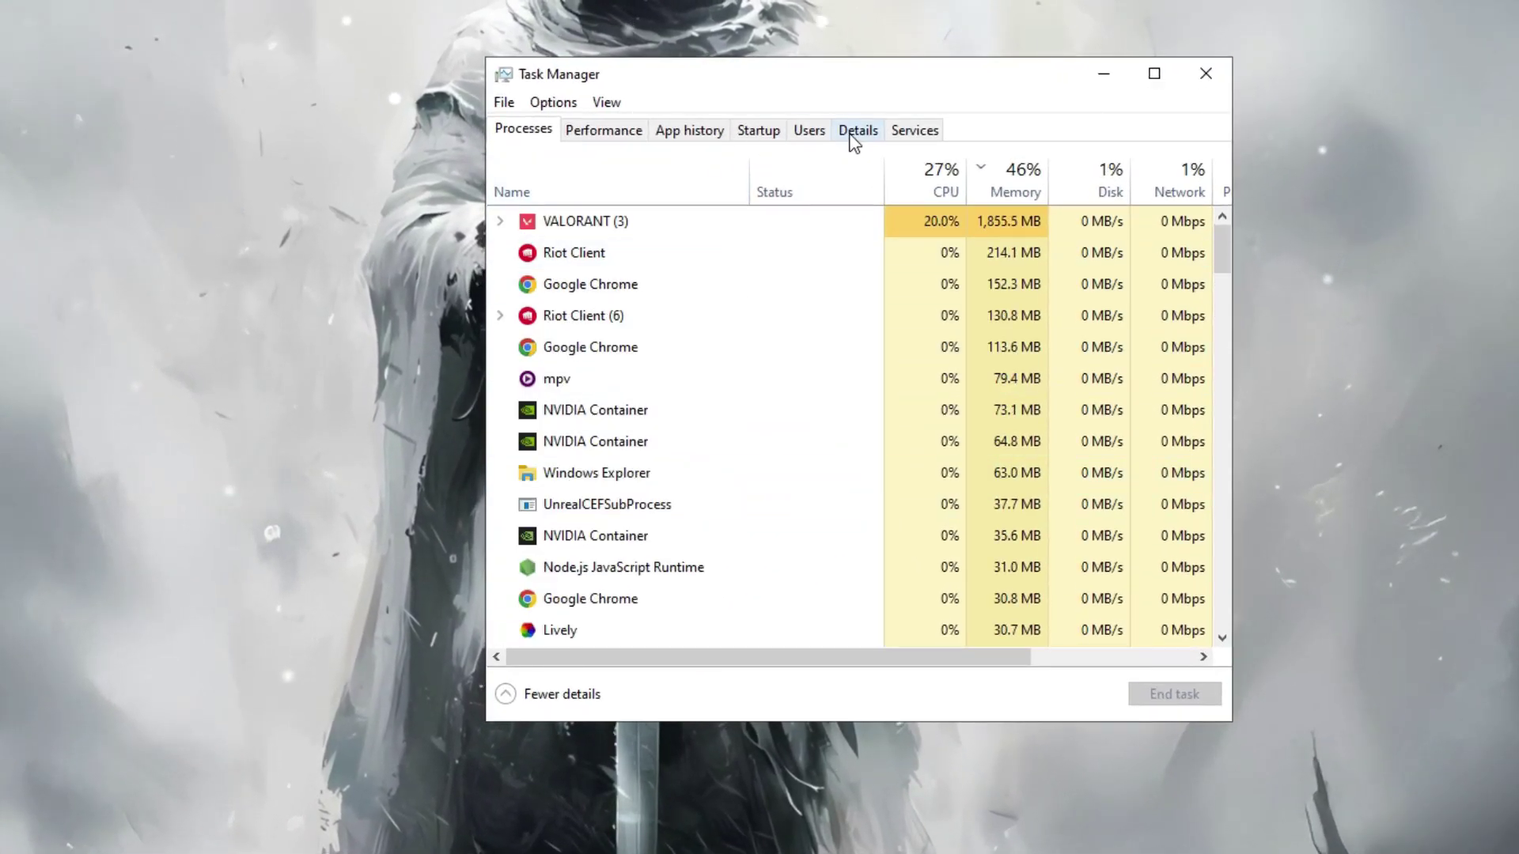
pyautogui.click(852, 134)
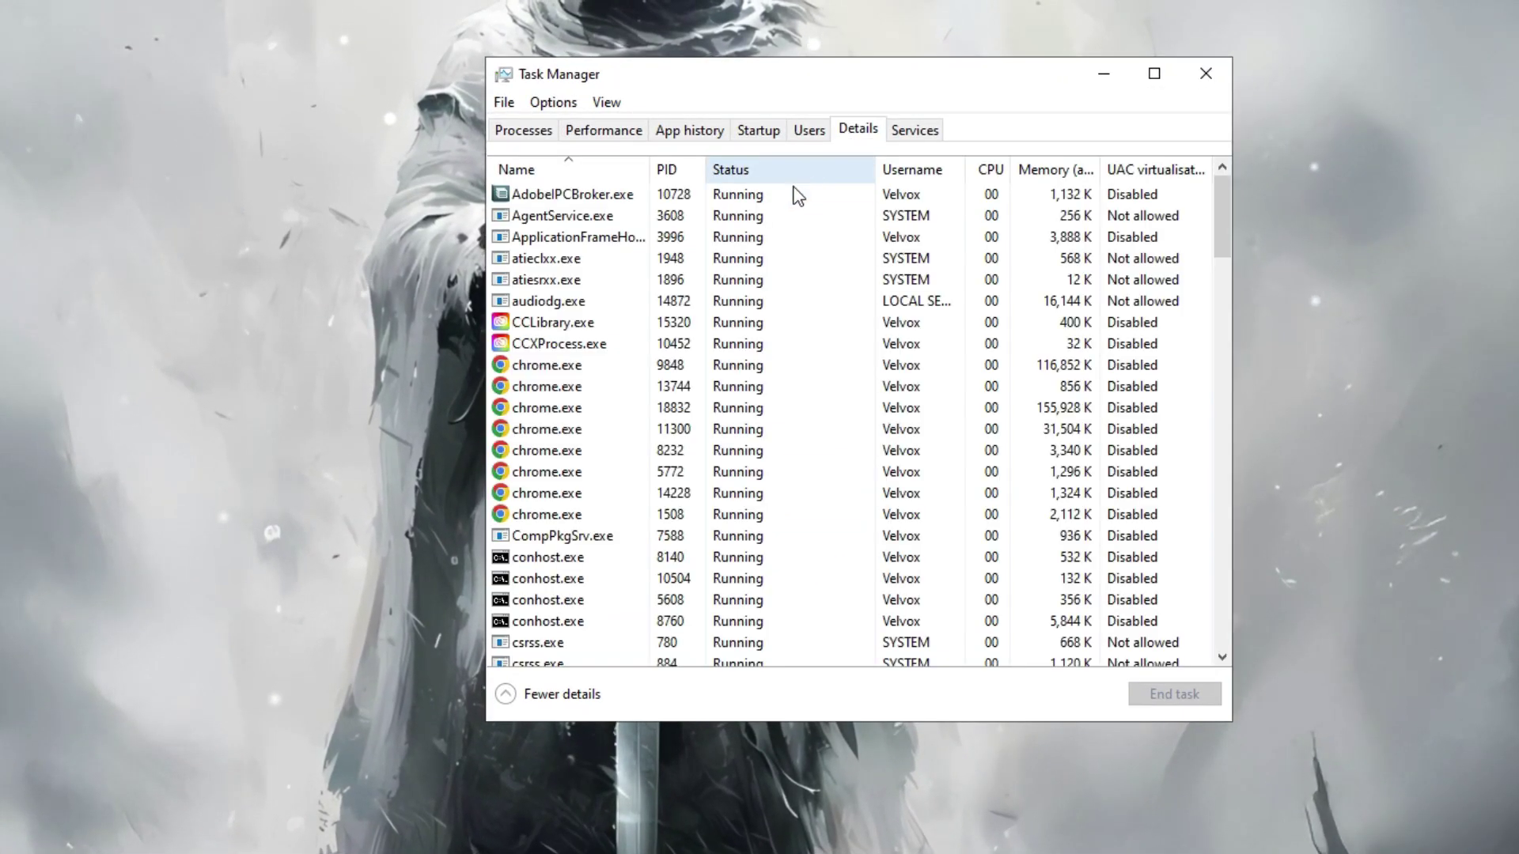
pyautogui.moveTo(1220, 245); pyautogui.dragTo(1174, 642)
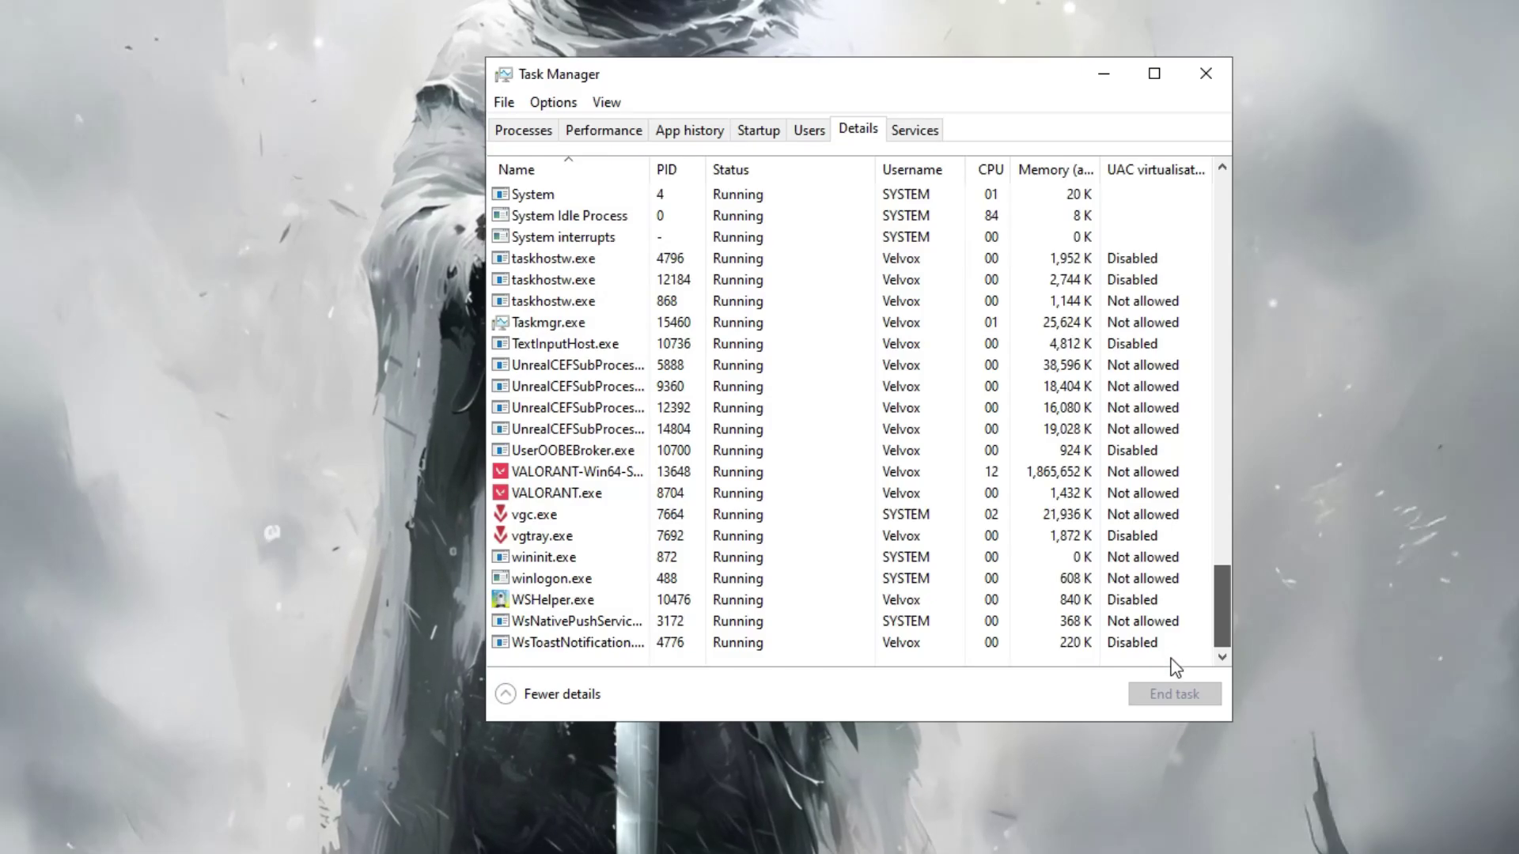
# Set the priority of VALORANT-Win64-Shipping.exe to High and close Task Manager
pyautogui.click(593, 474)
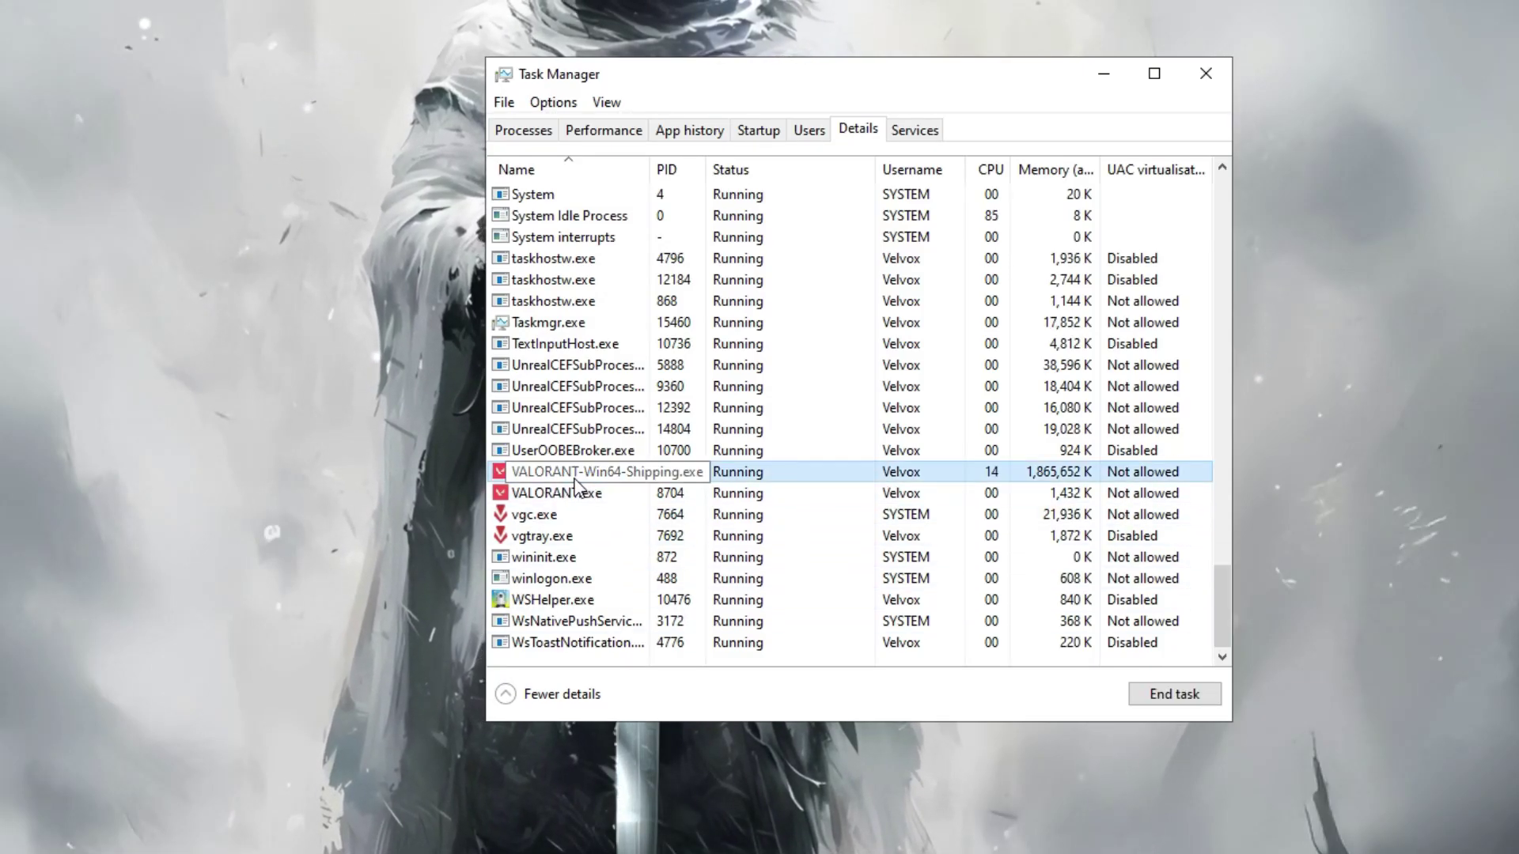
pyautogui.rightClick(576, 477)
pyautogui.moveTo(647, 571)
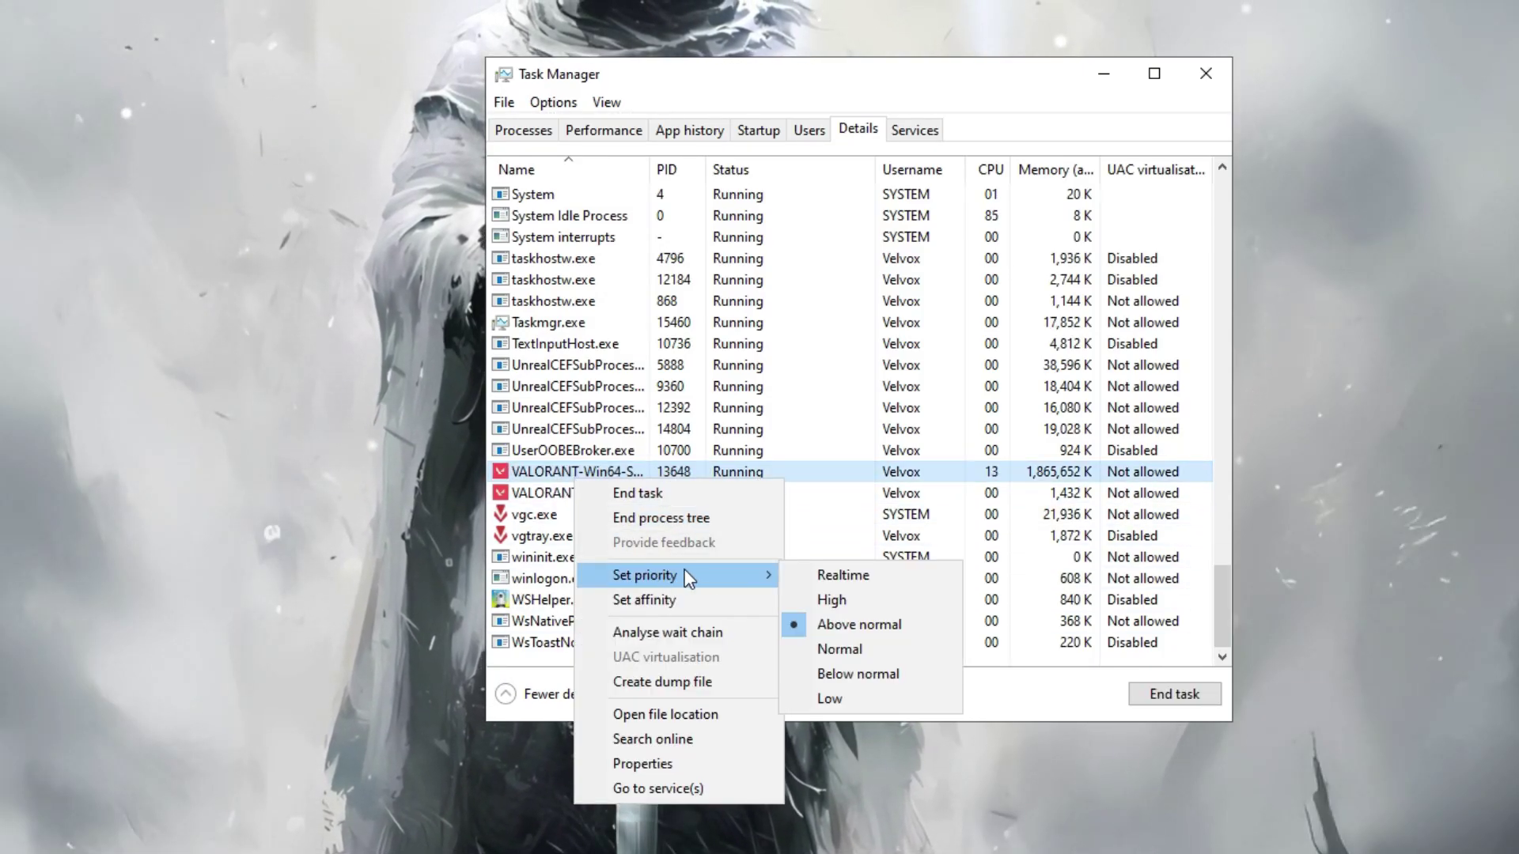
pyautogui.click(846, 606)
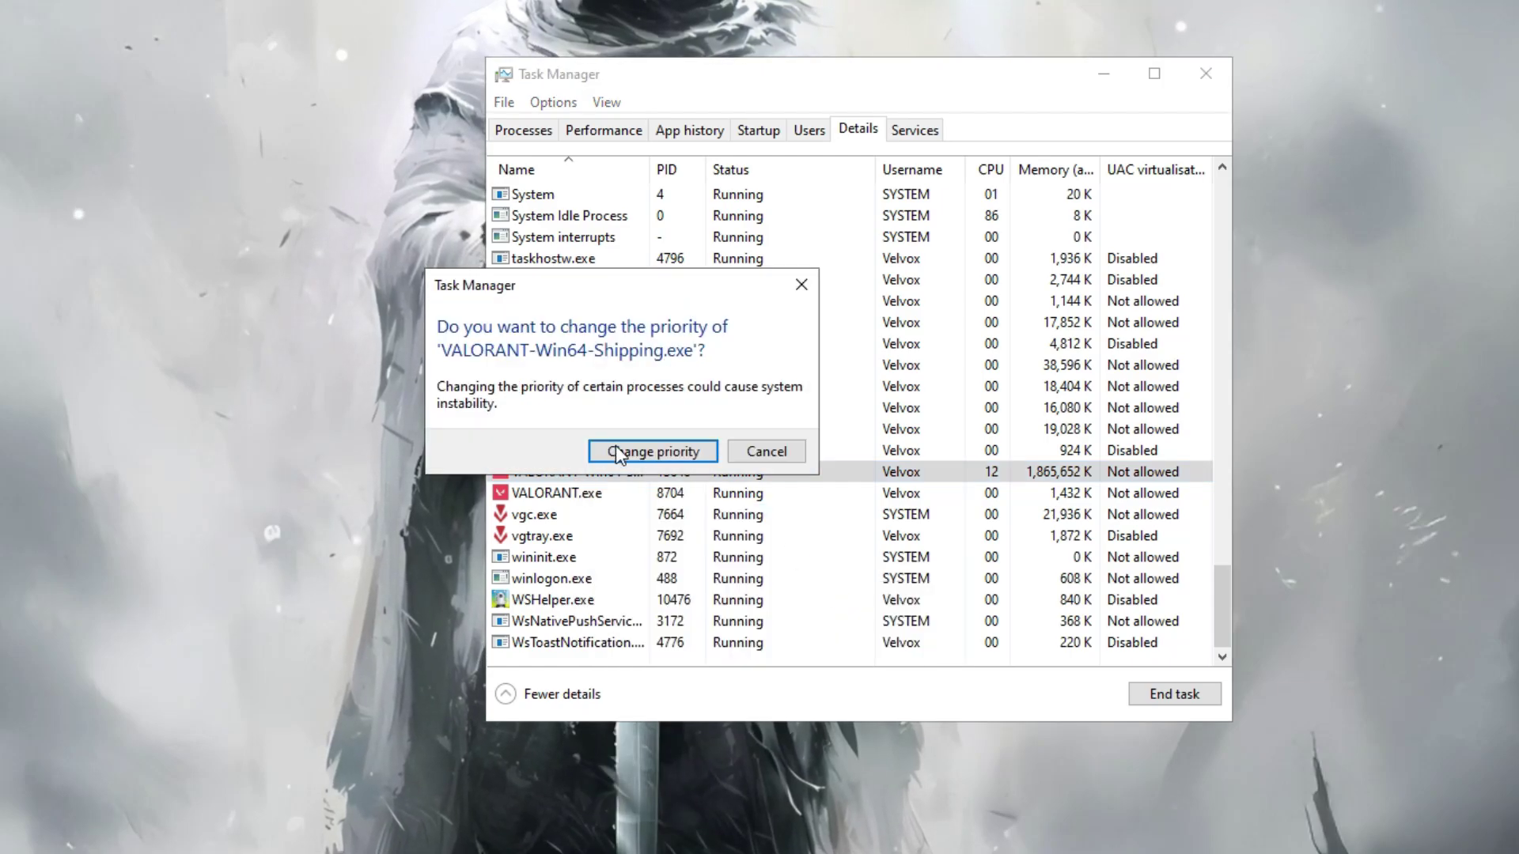
pyautogui.click(665, 451)
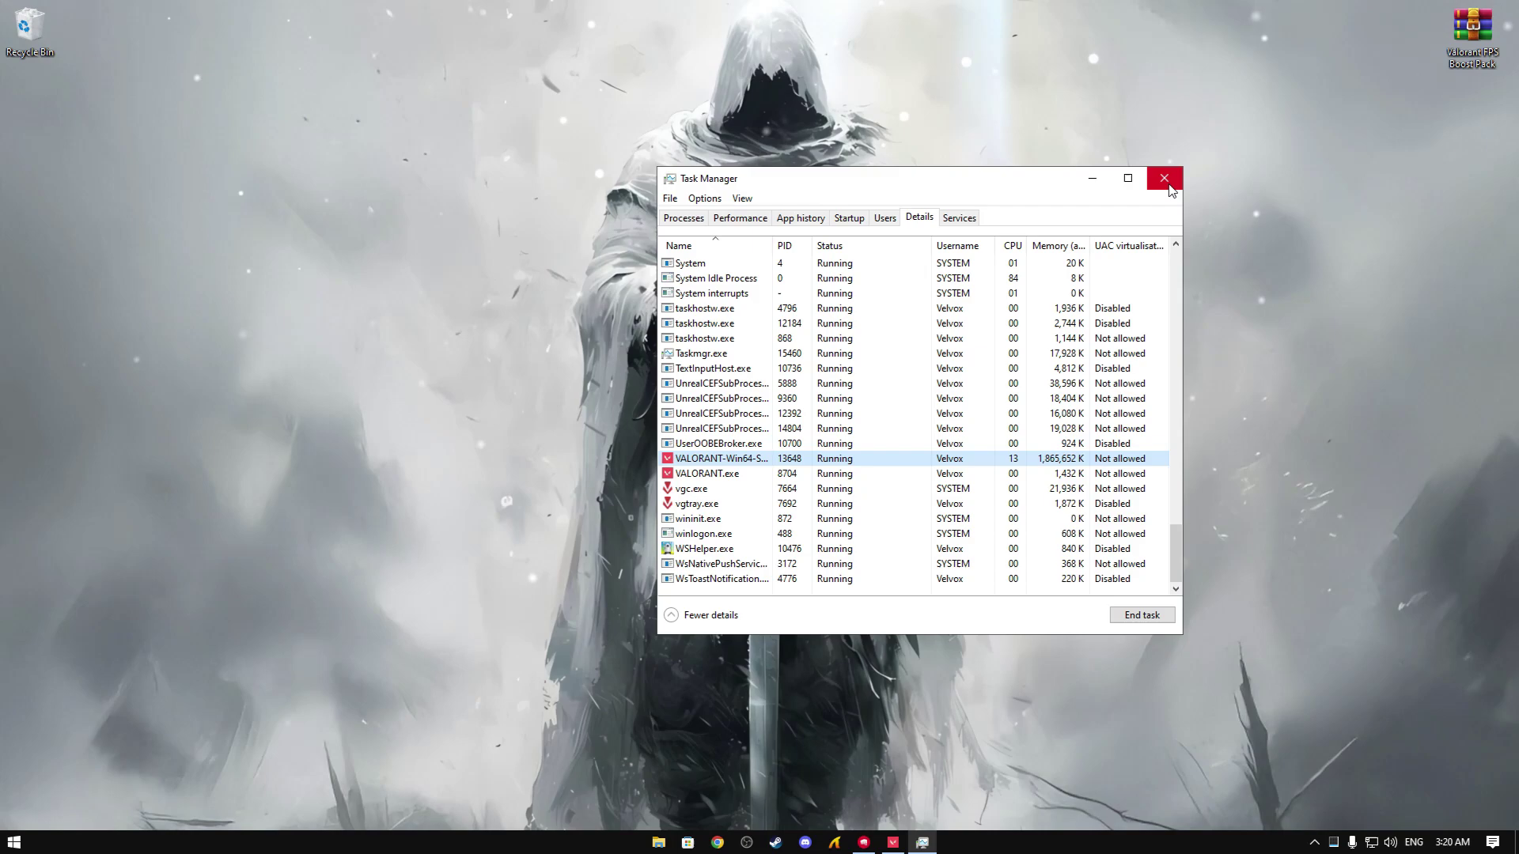
pyautogui.click(1206, 74)
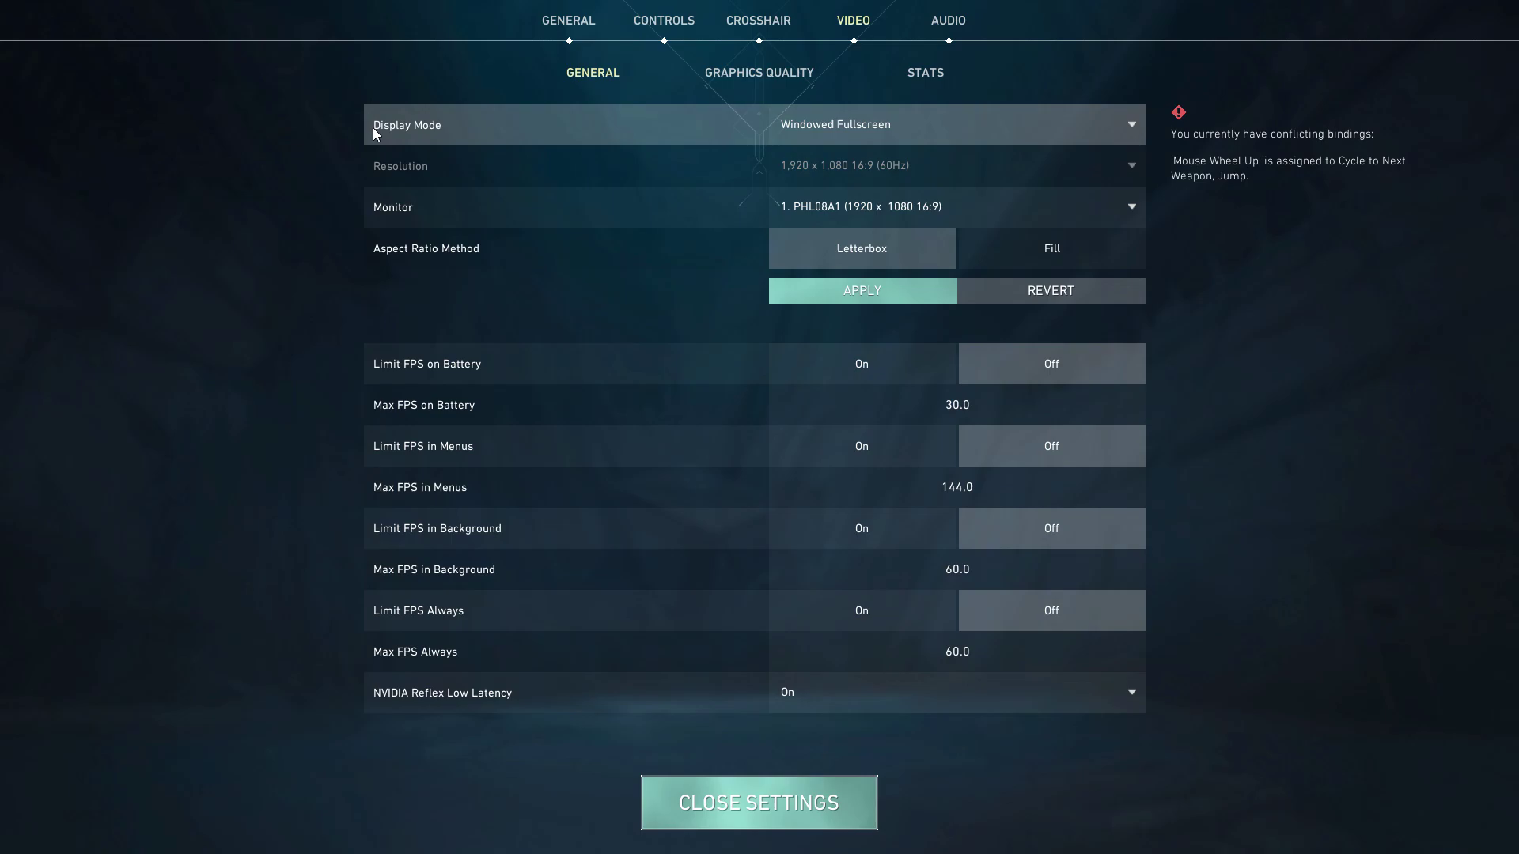
# In VALORANT's general video settings, set Display Mode to Fullscreen and Resolution to 1,024 x 768 4:3 (75Hz)
pyautogui.click(818, 133)
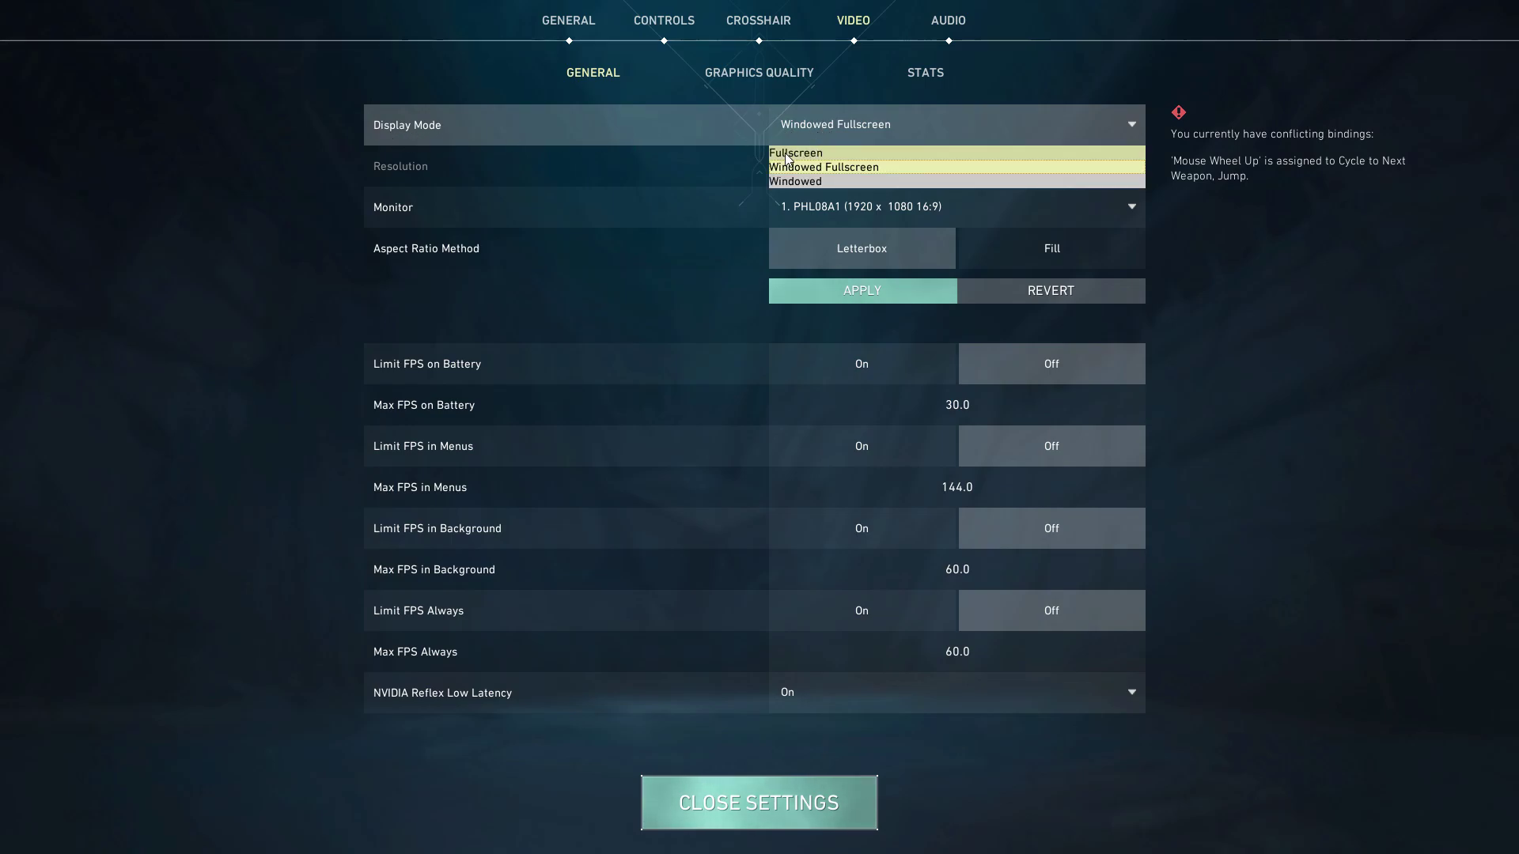
pyautogui.click(800, 155)
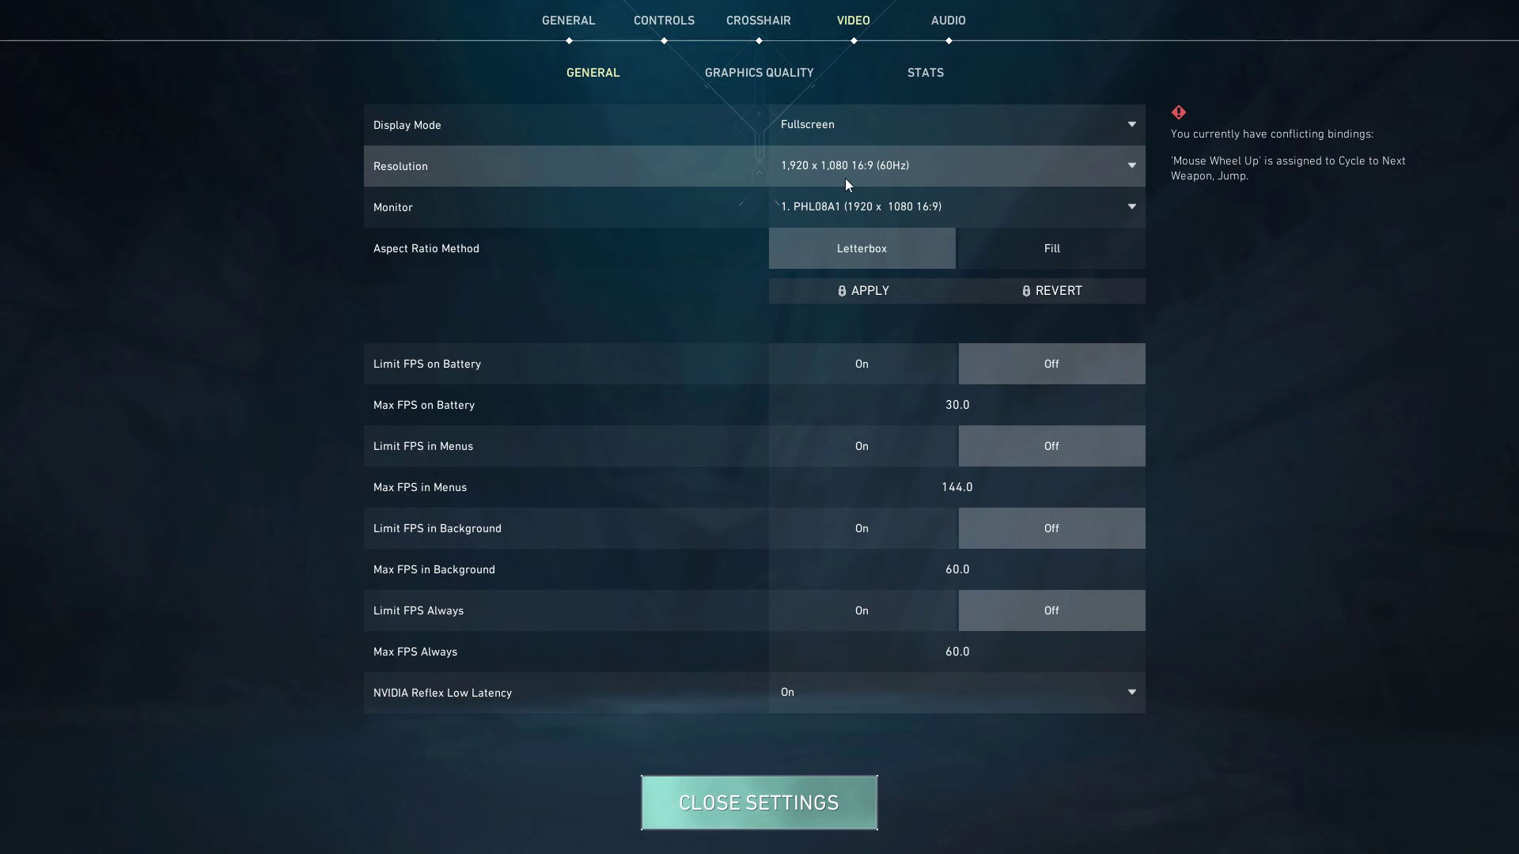
pyautogui.click(1128, 168)
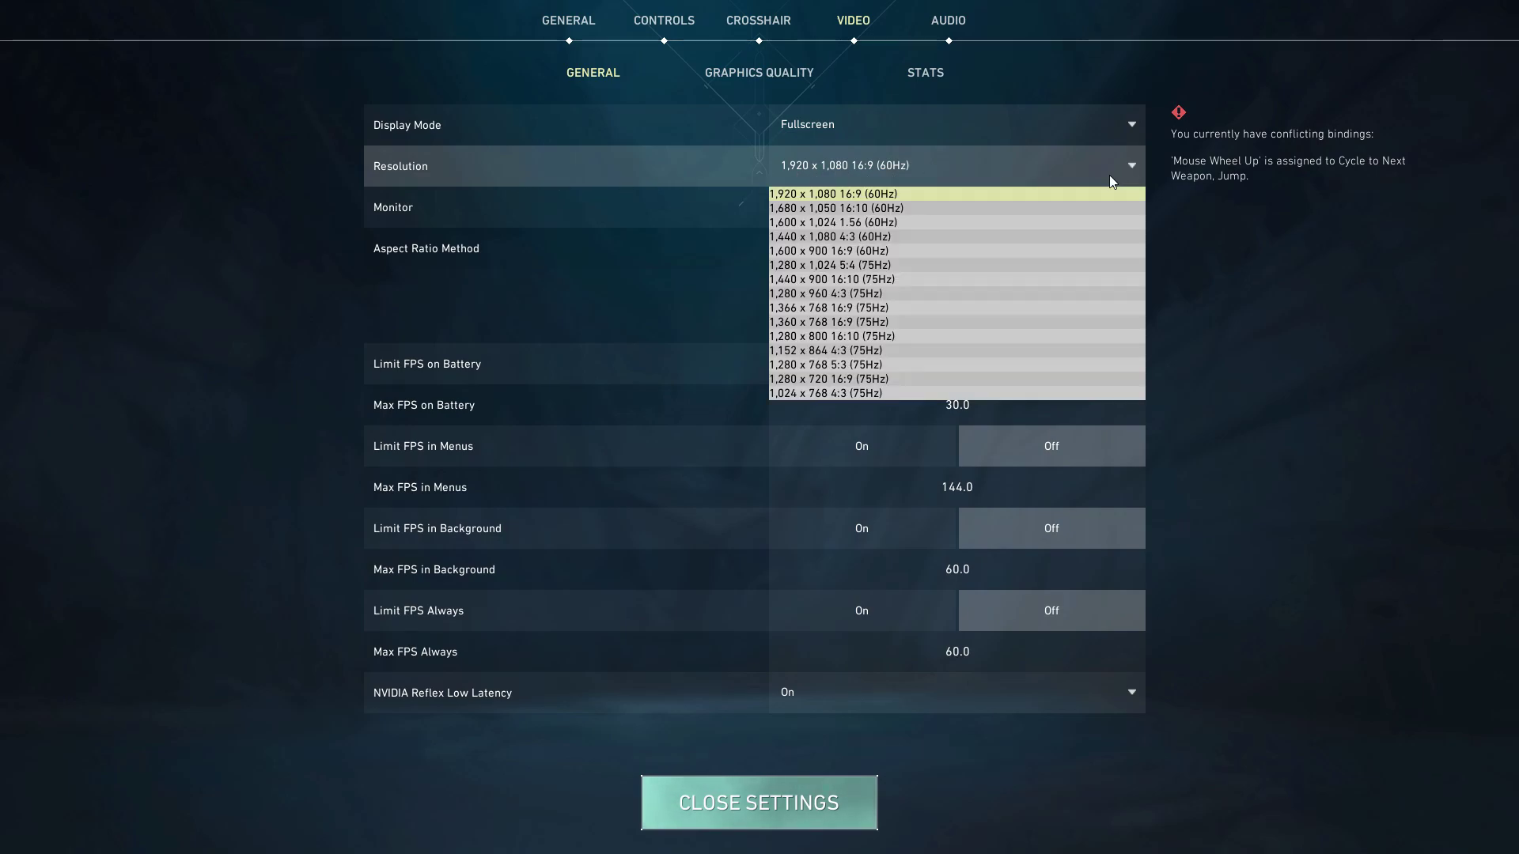
pyautogui.click(809, 394)
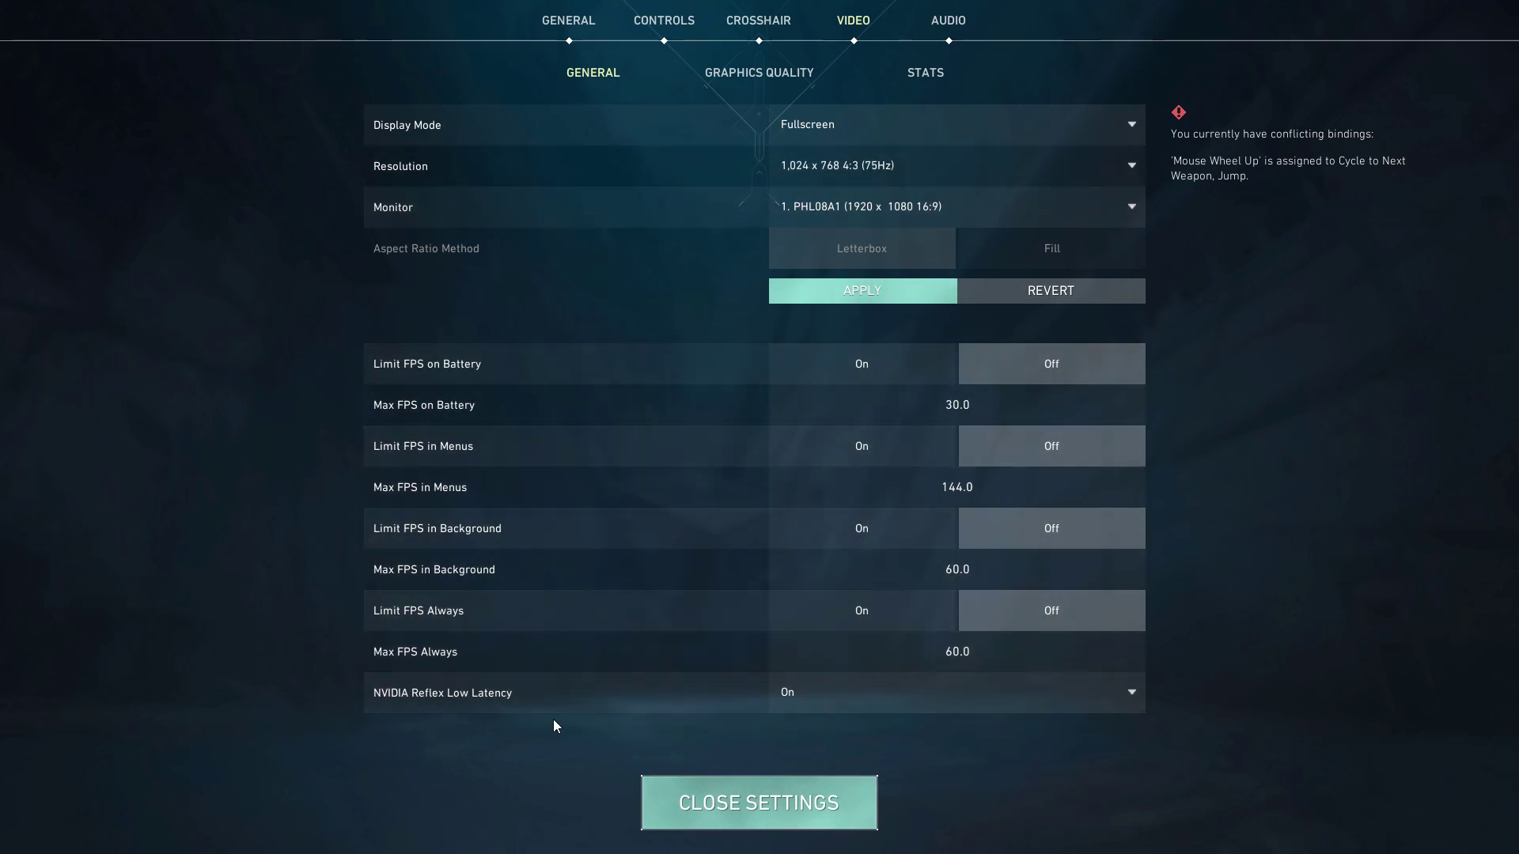
# Set NVIDIA Reflex Low Latency to On + Boost
pyautogui.moveTo(443, 699)
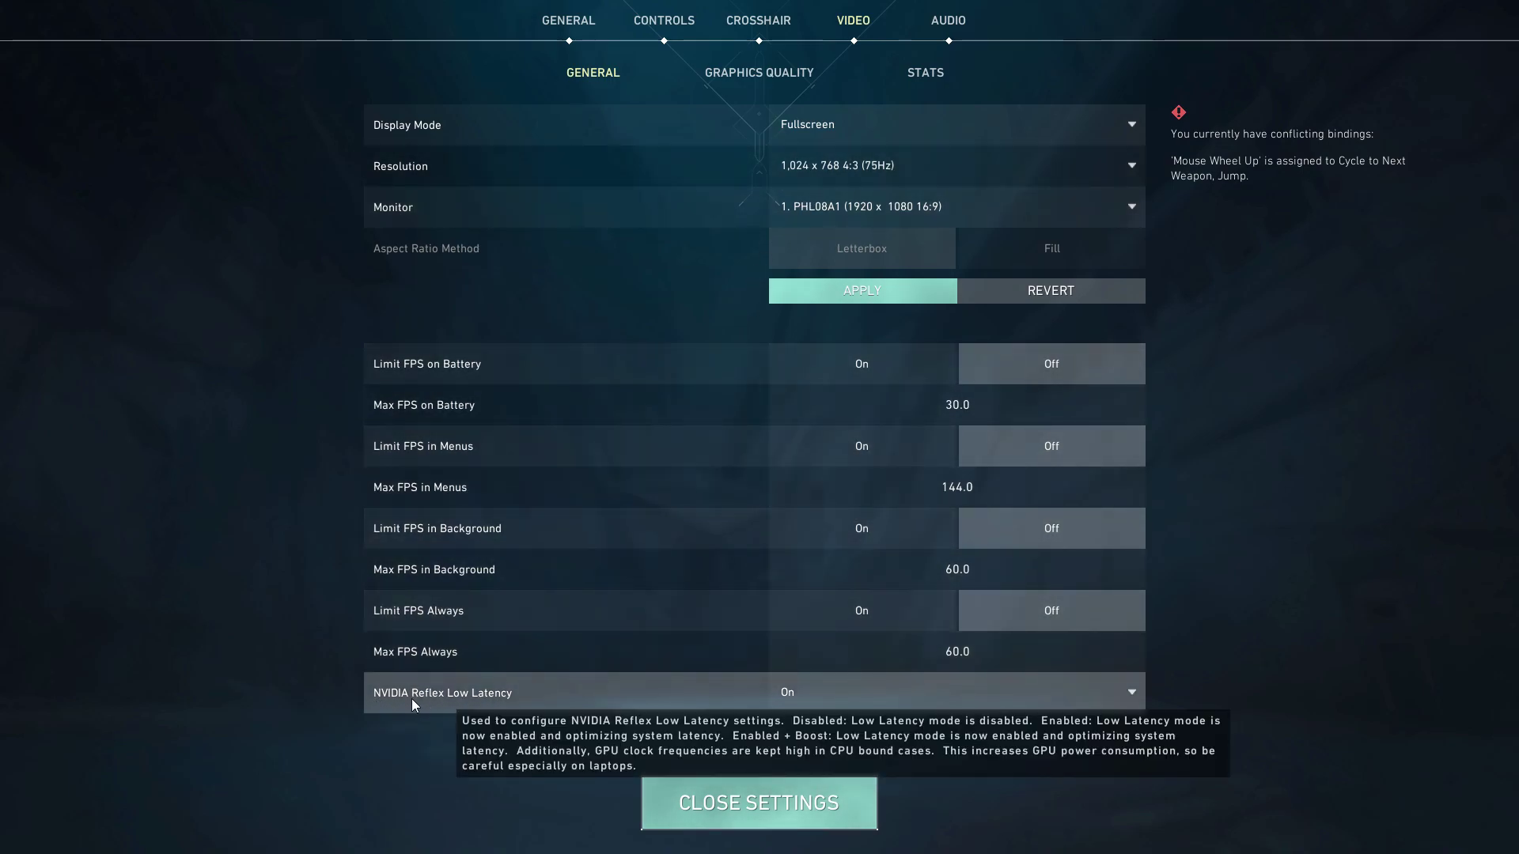
pyautogui.click(1116, 699)
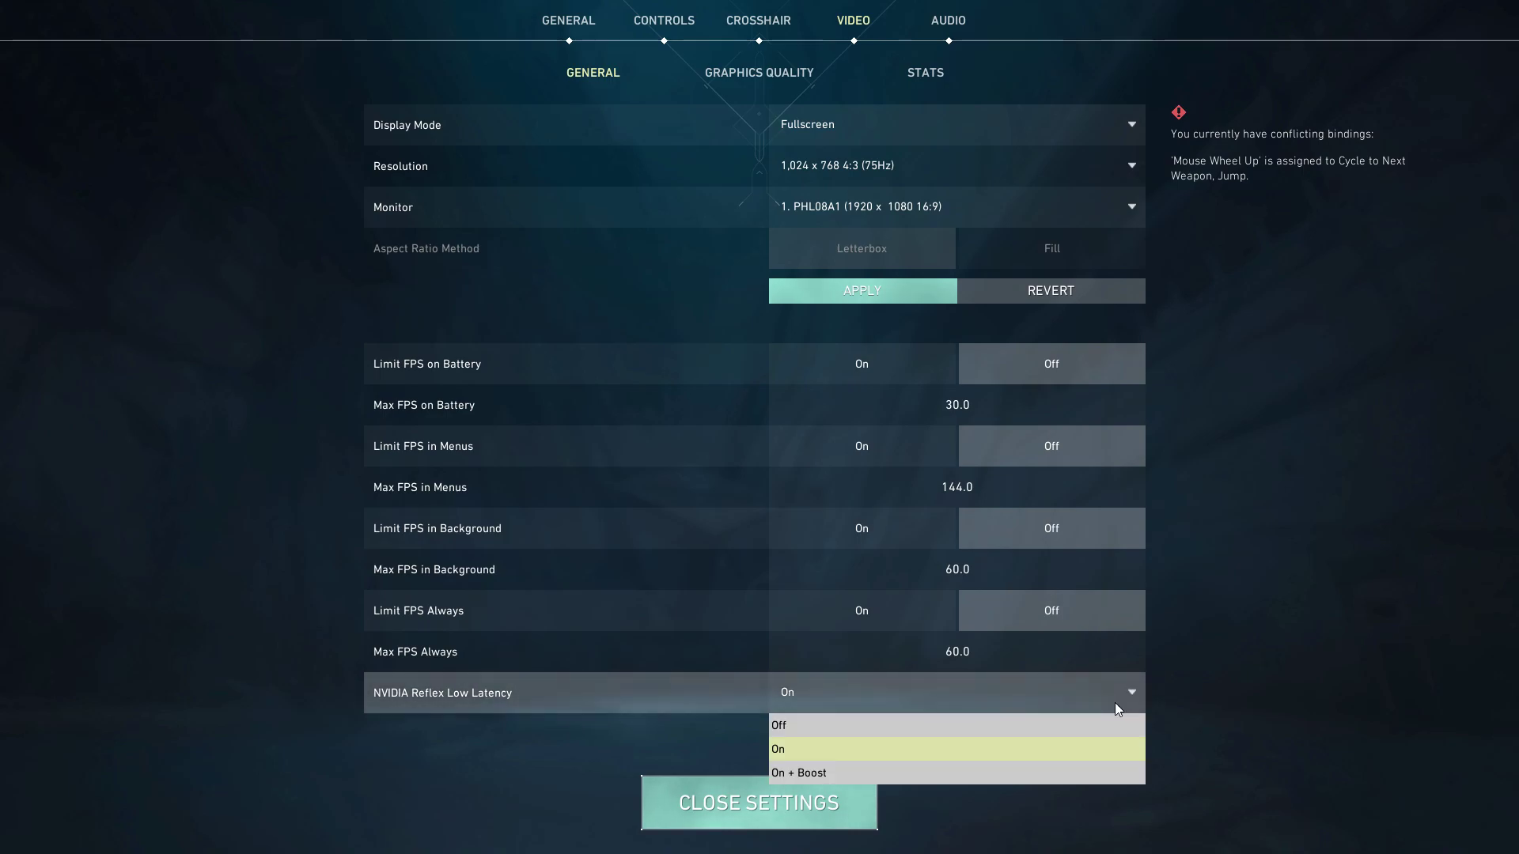
pyautogui.click(794, 771)
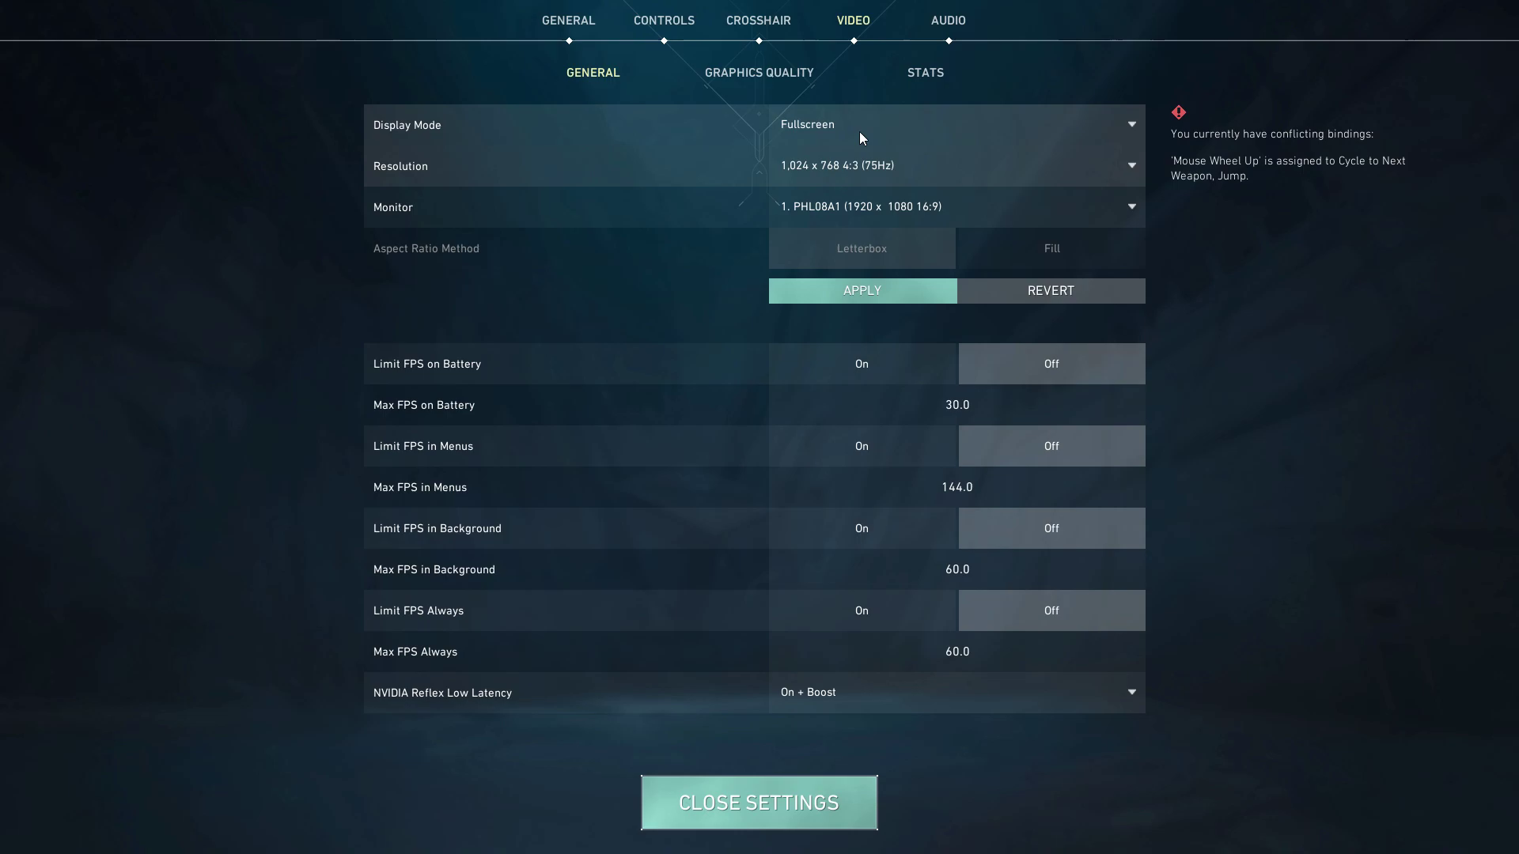
# In the graphics quality settings, turn off Multithreaded Rendering and Vignette, and set Material, Texture, Detail and UI Quality to Low
pyautogui.click(741, 79)
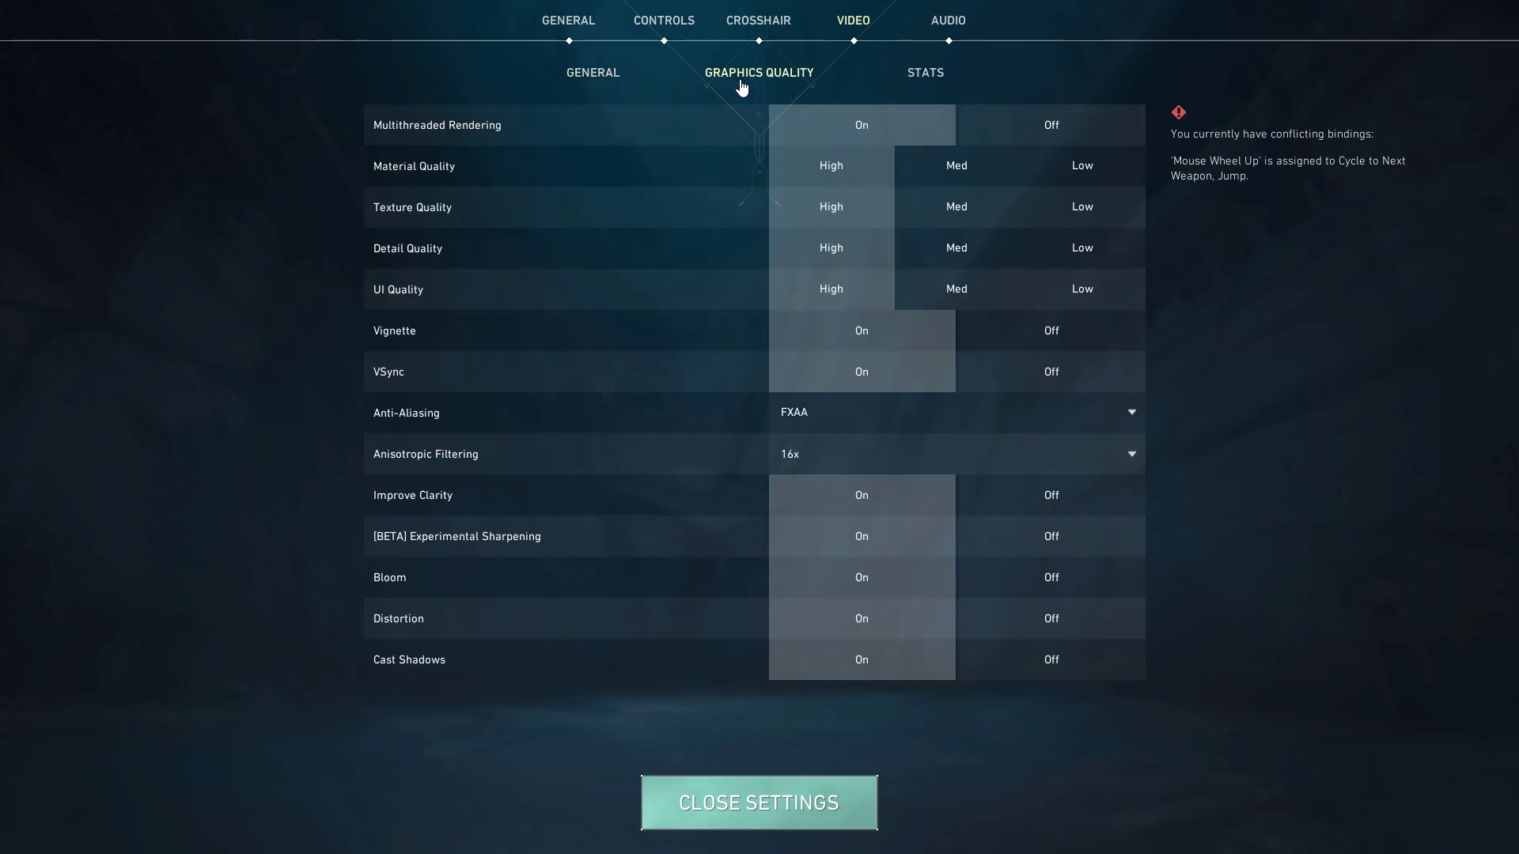
pyautogui.click(1051, 126)
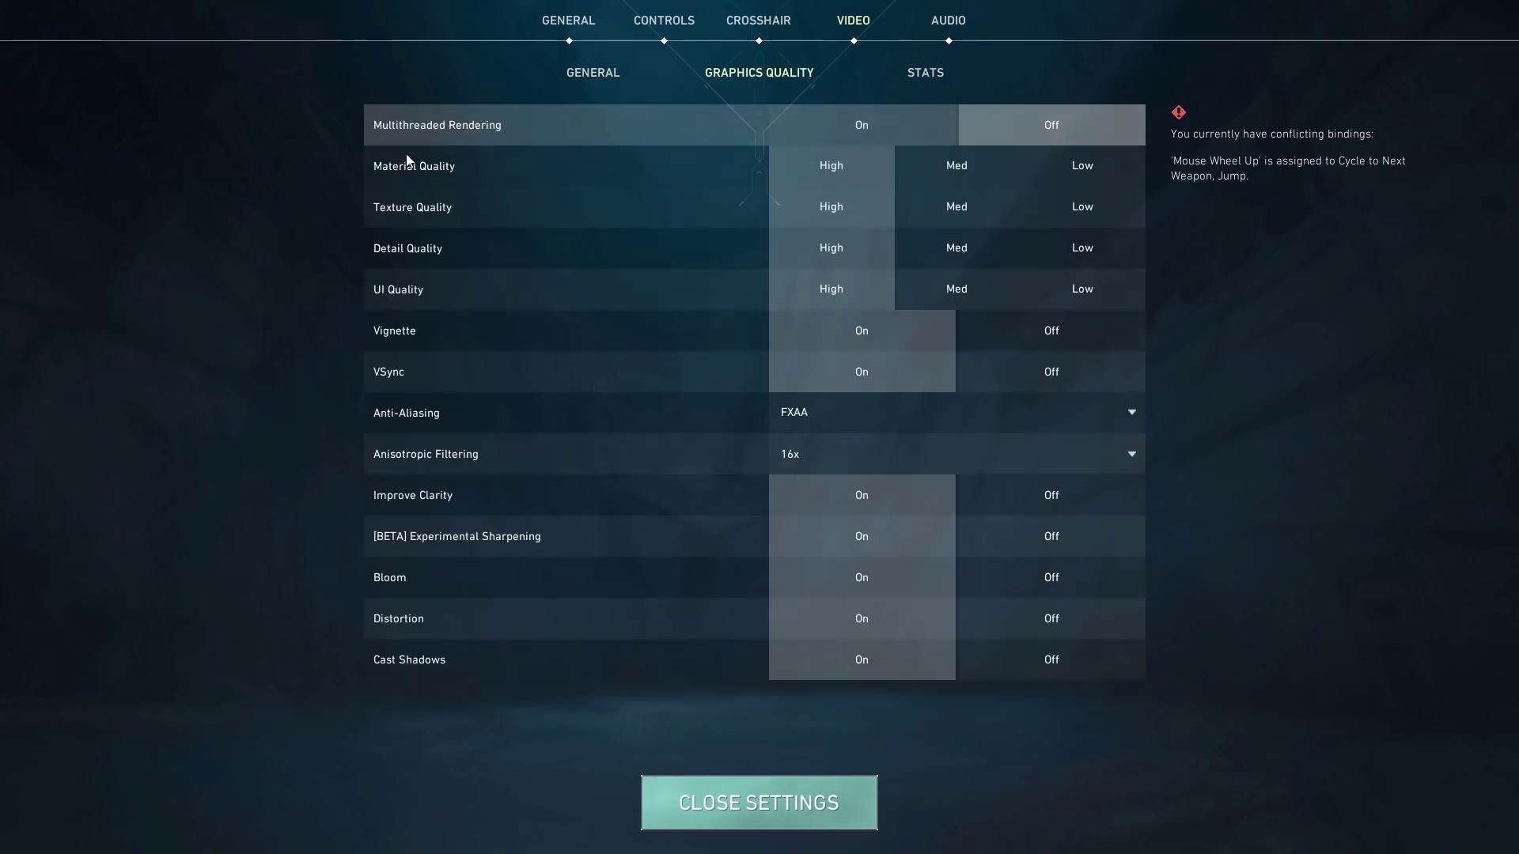
pyautogui.click(1051, 171)
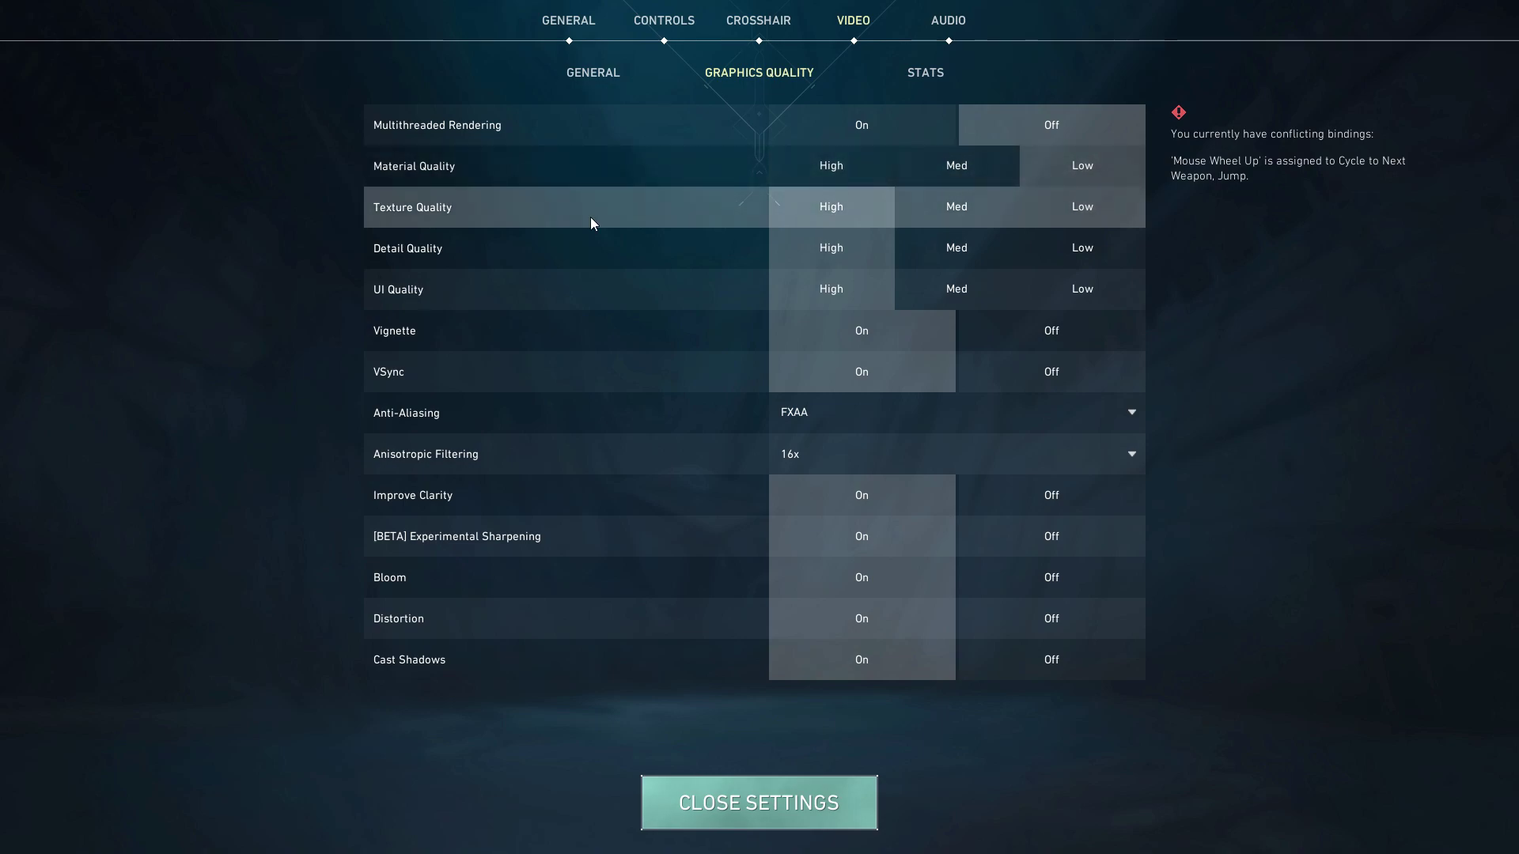
pyautogui.click(1100, 221)
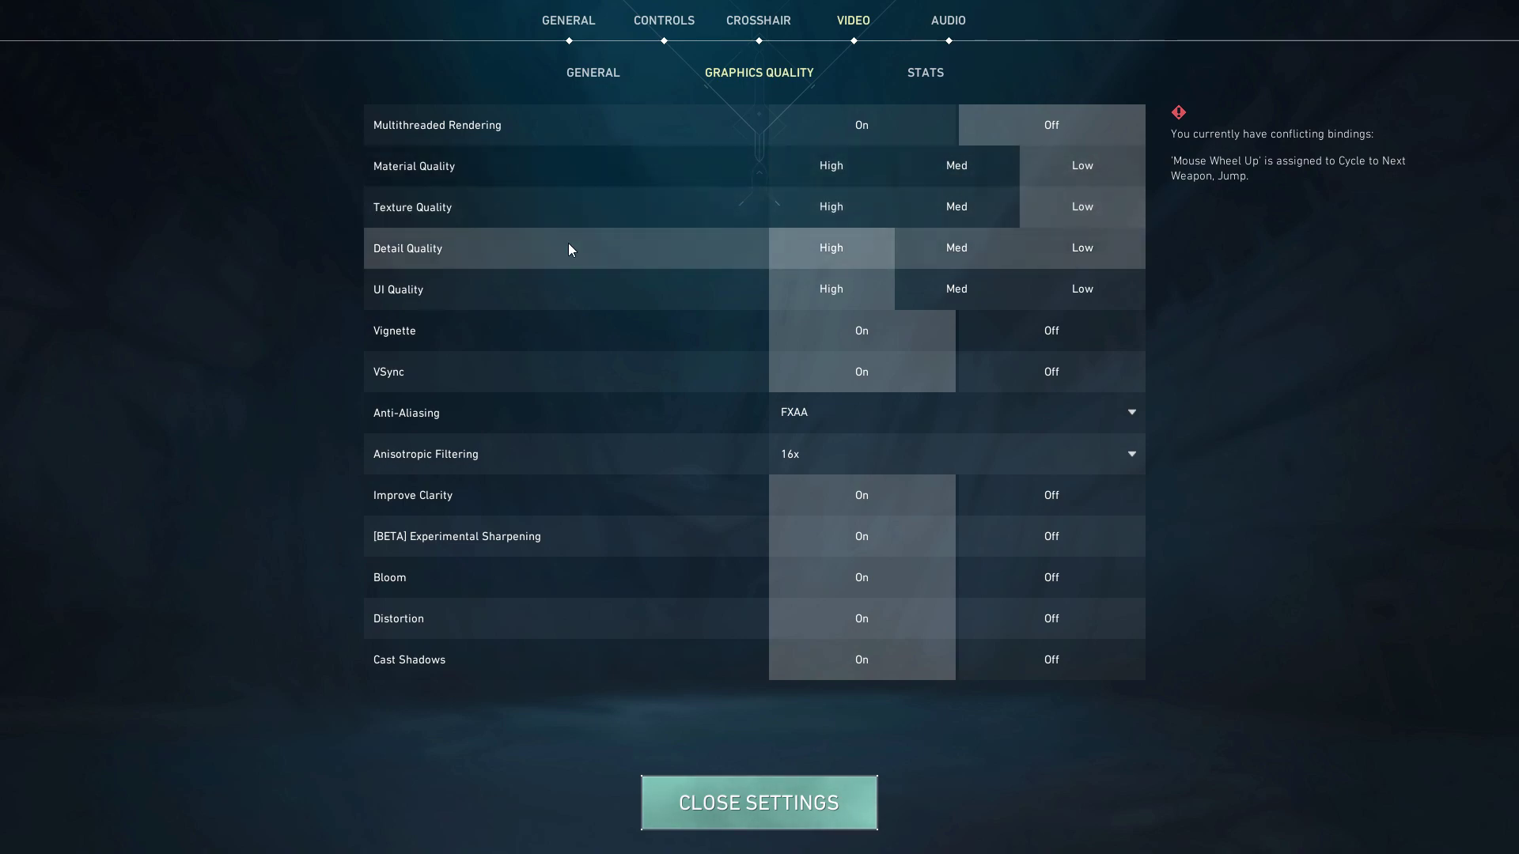
pyautogui.click(1064, 261)
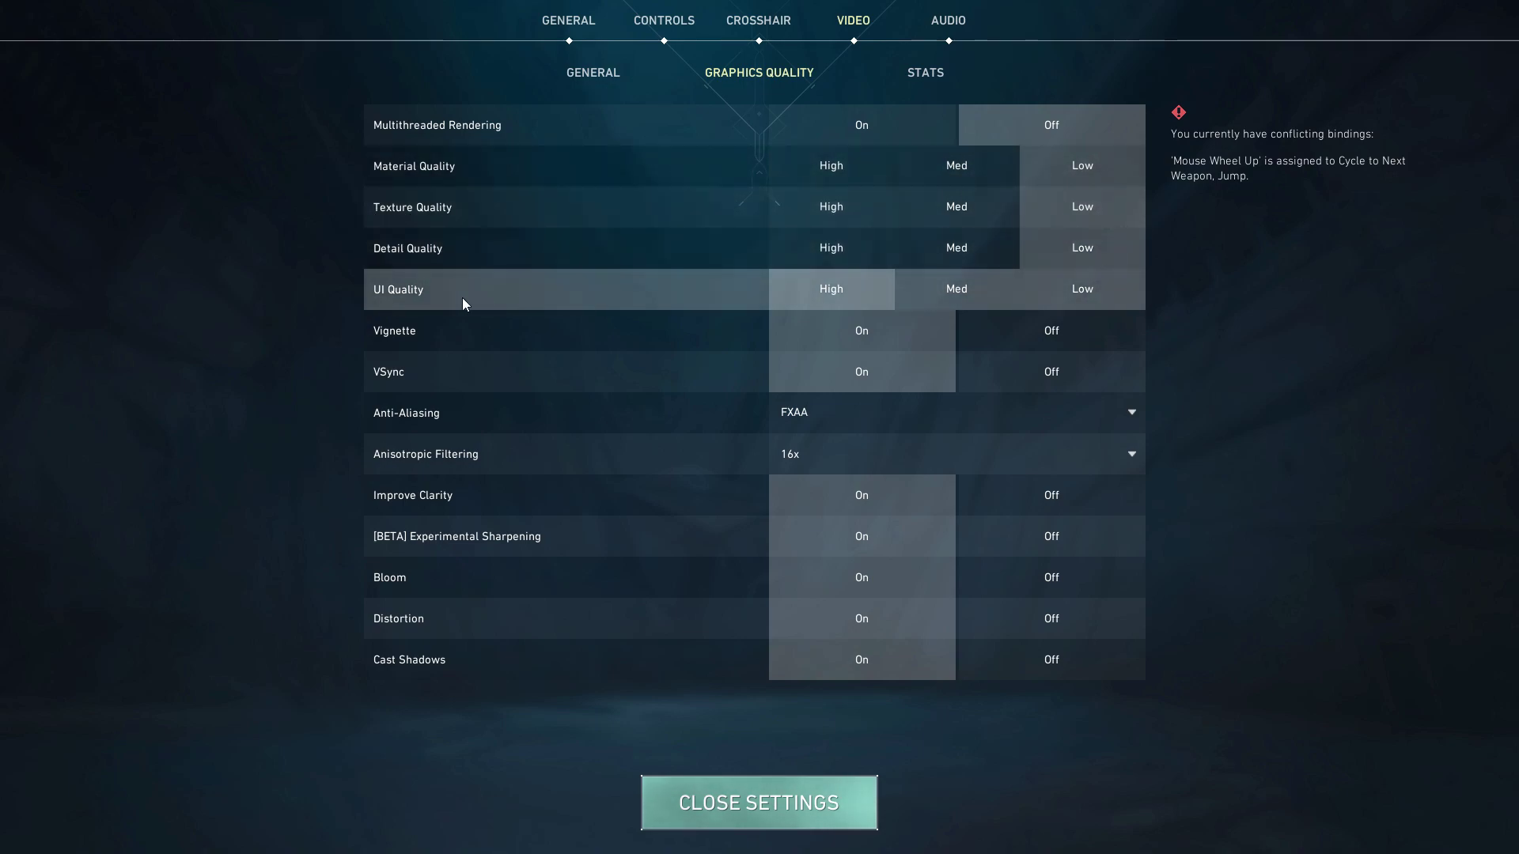
pyautogui.click(1039, 304)
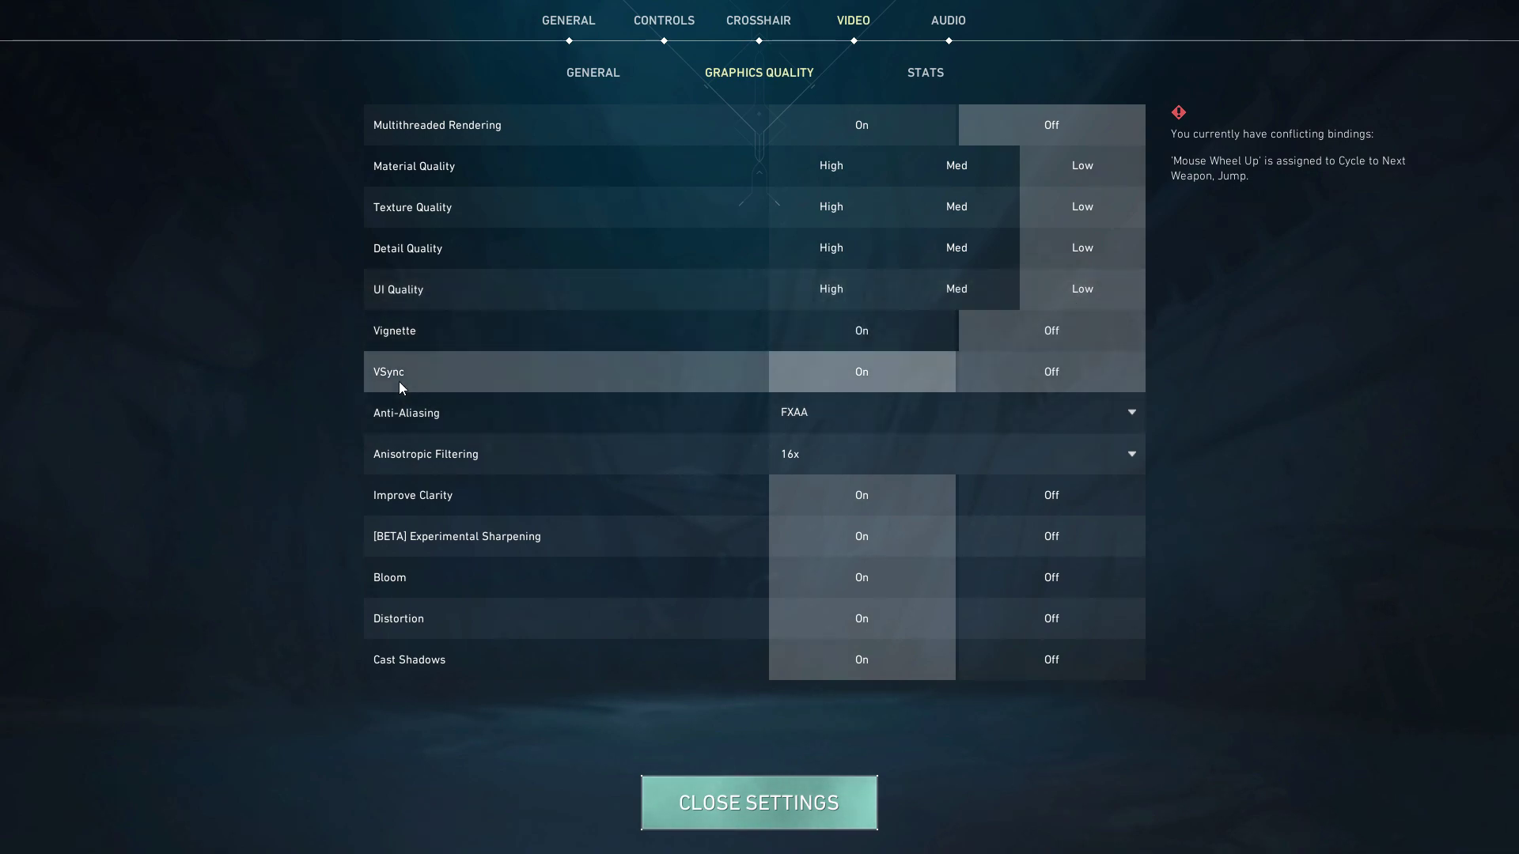
# Turn off VSync, set Anti-Aliasing to None and set Anisotropic Filtering to 2x
pyautogui.click(791, 416)
pyautogui.click(790, 440)
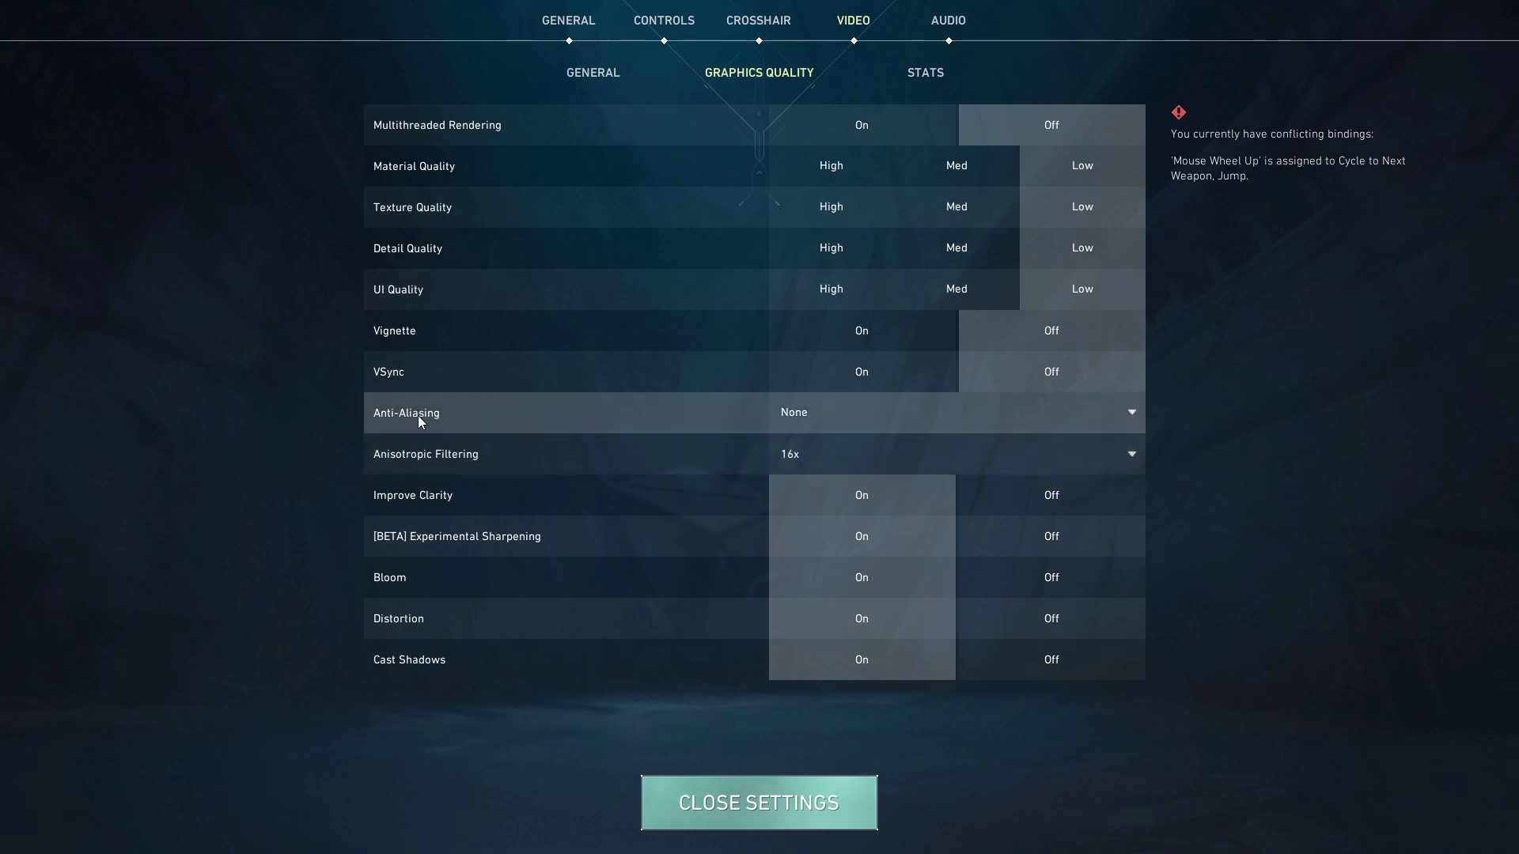
pyautogui.click(829, 458)
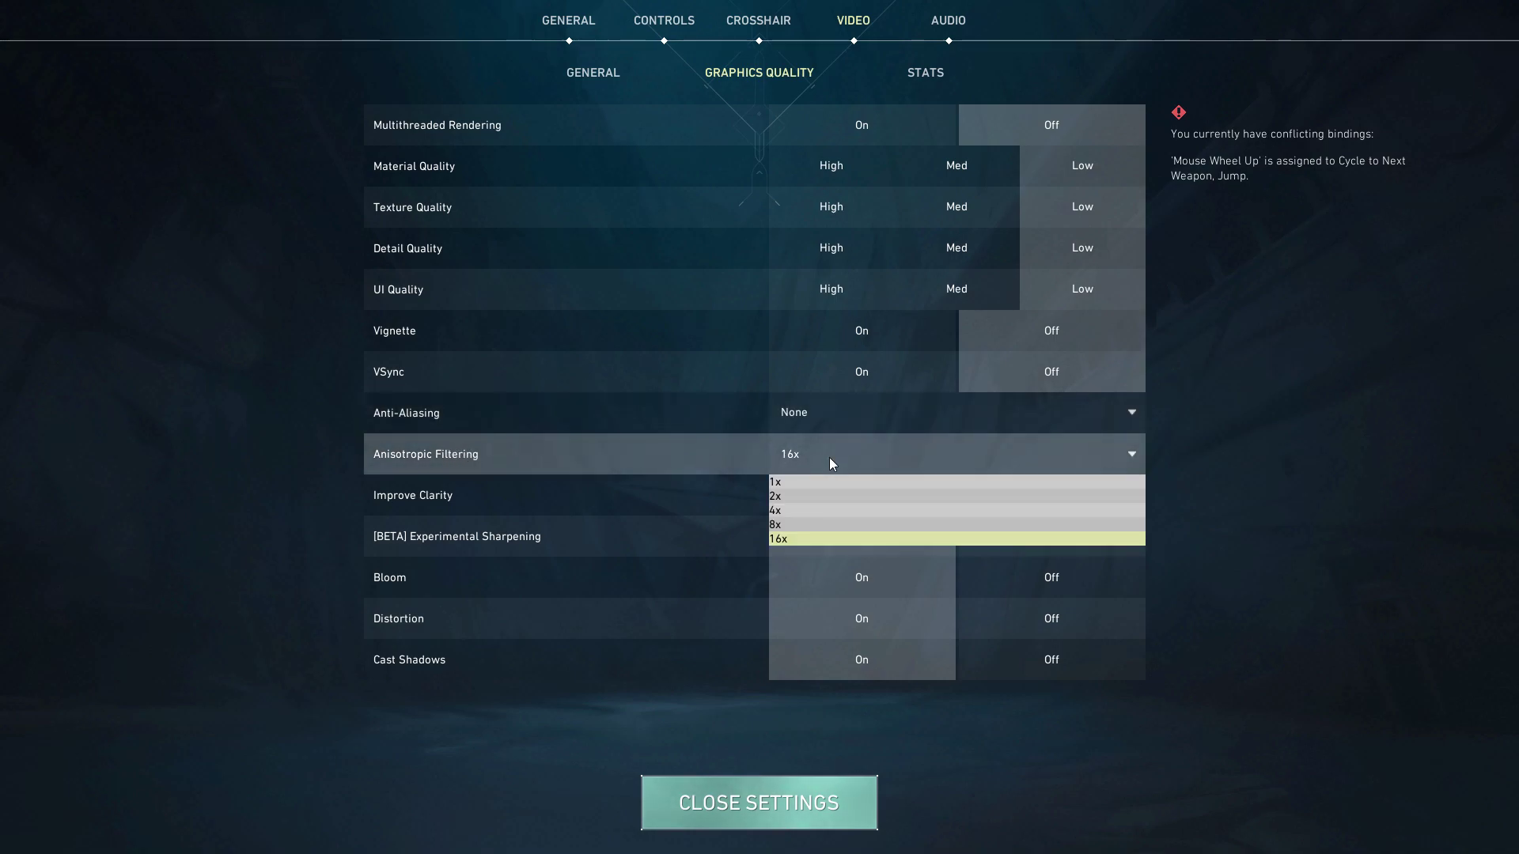
pyautogui.click(796, 495)
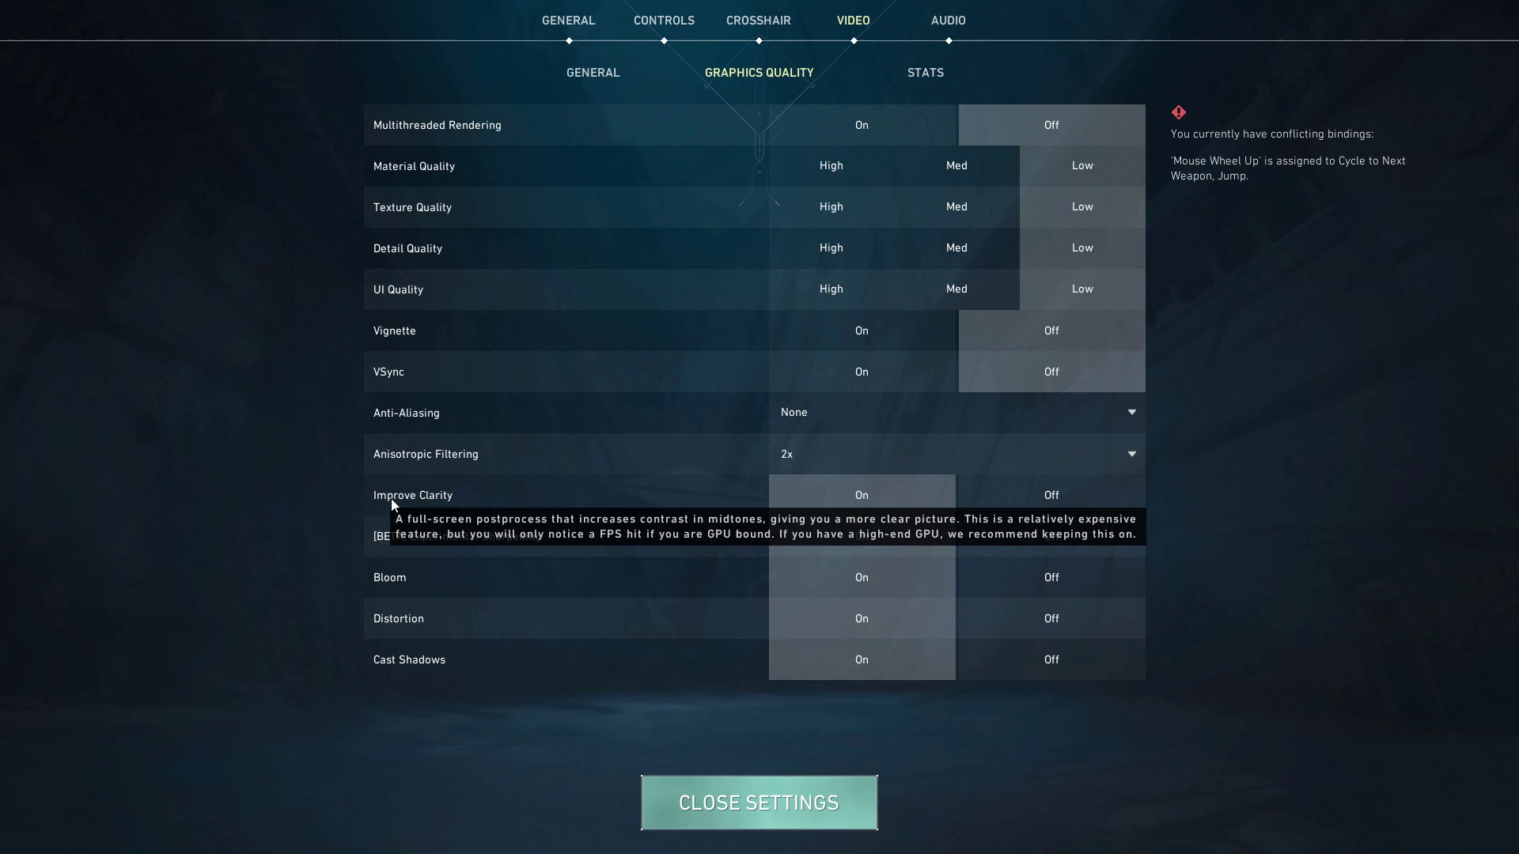
# Turn off Improve Clarity, Experimental Sharpening, Bloom, Distortion and Cast Shadows, and open the Stats video settings
pyautogui.click(1018, 503)
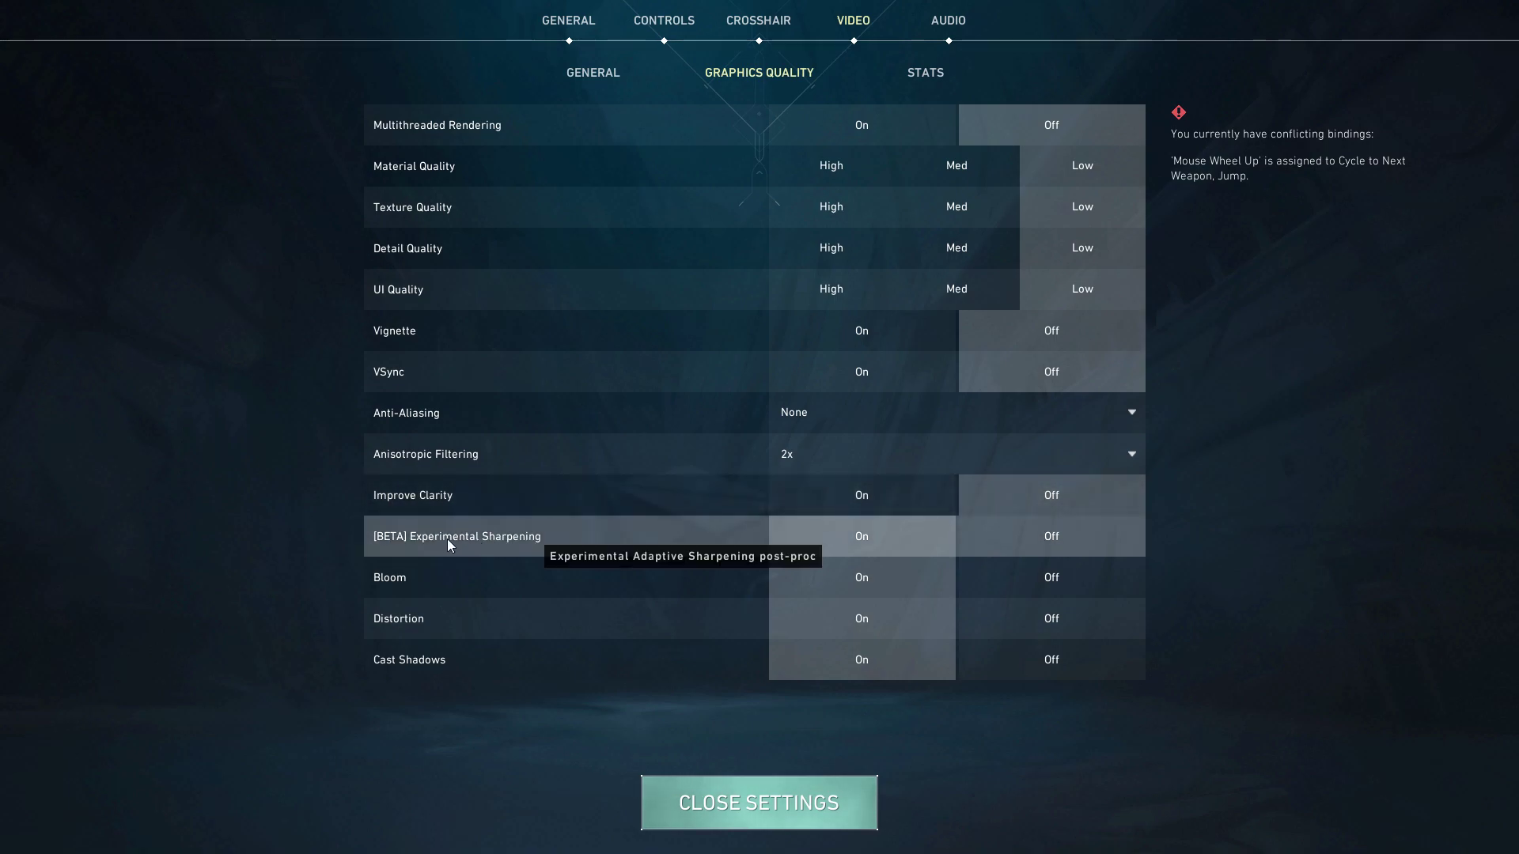
pyautogui.click(969, 540)
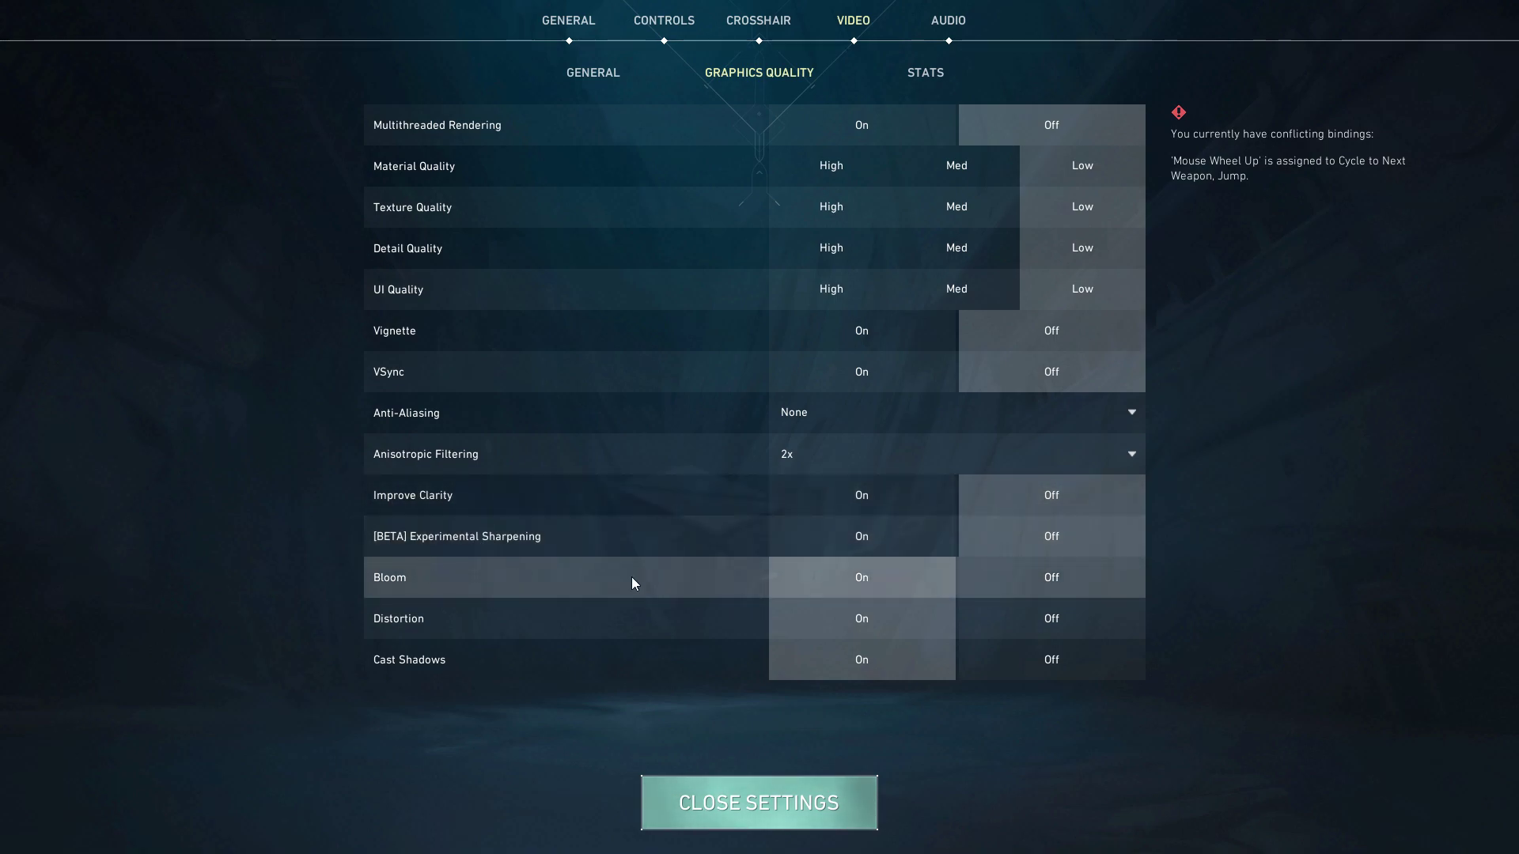
pyautogui.click(1060, 594)
pyautogui.click(1044, 625)
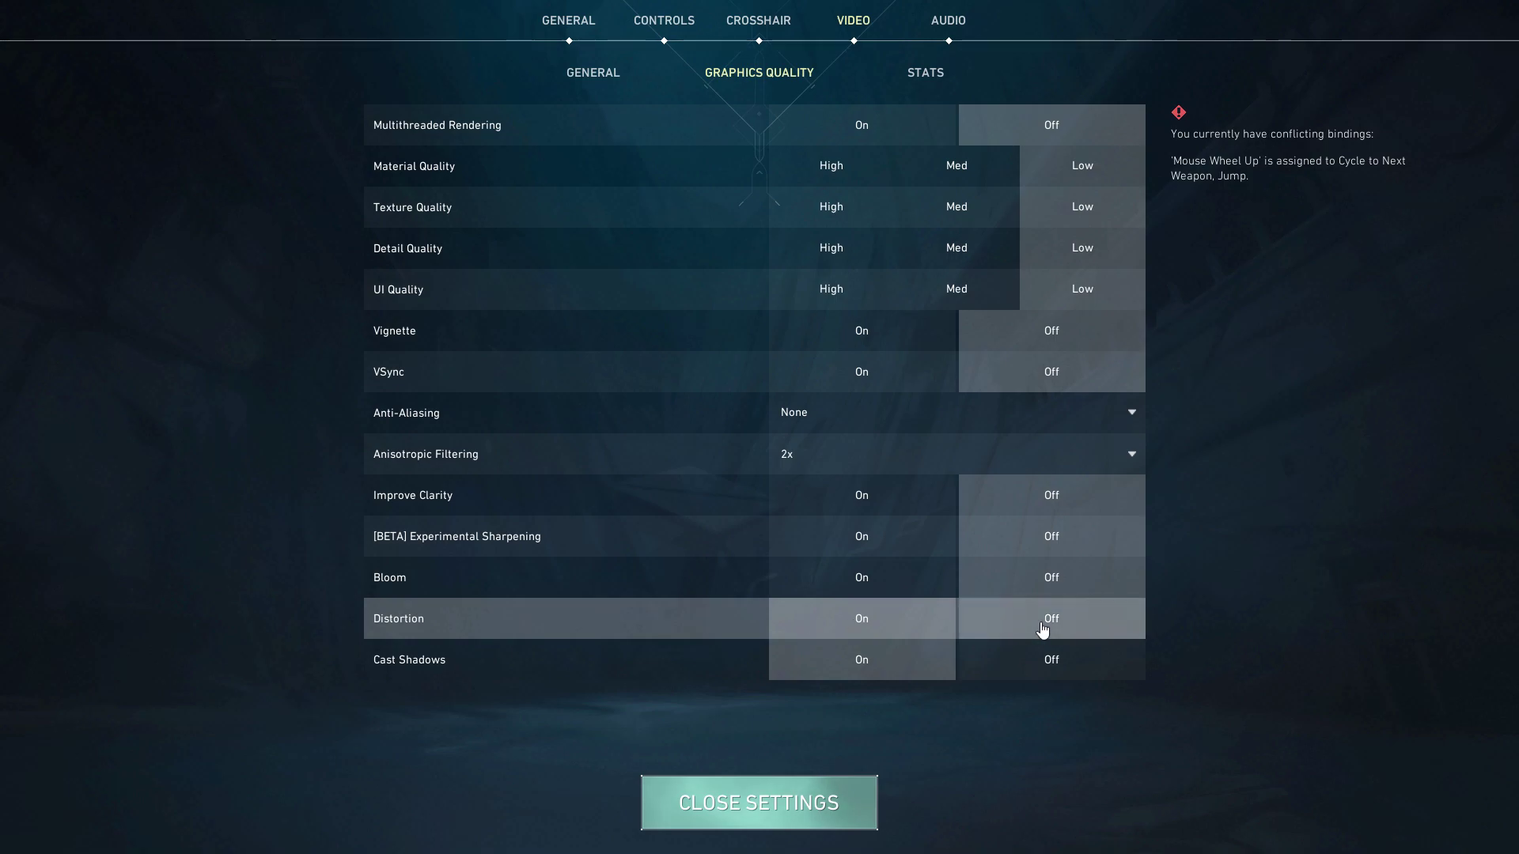
pyautogui.click(1037, 661)
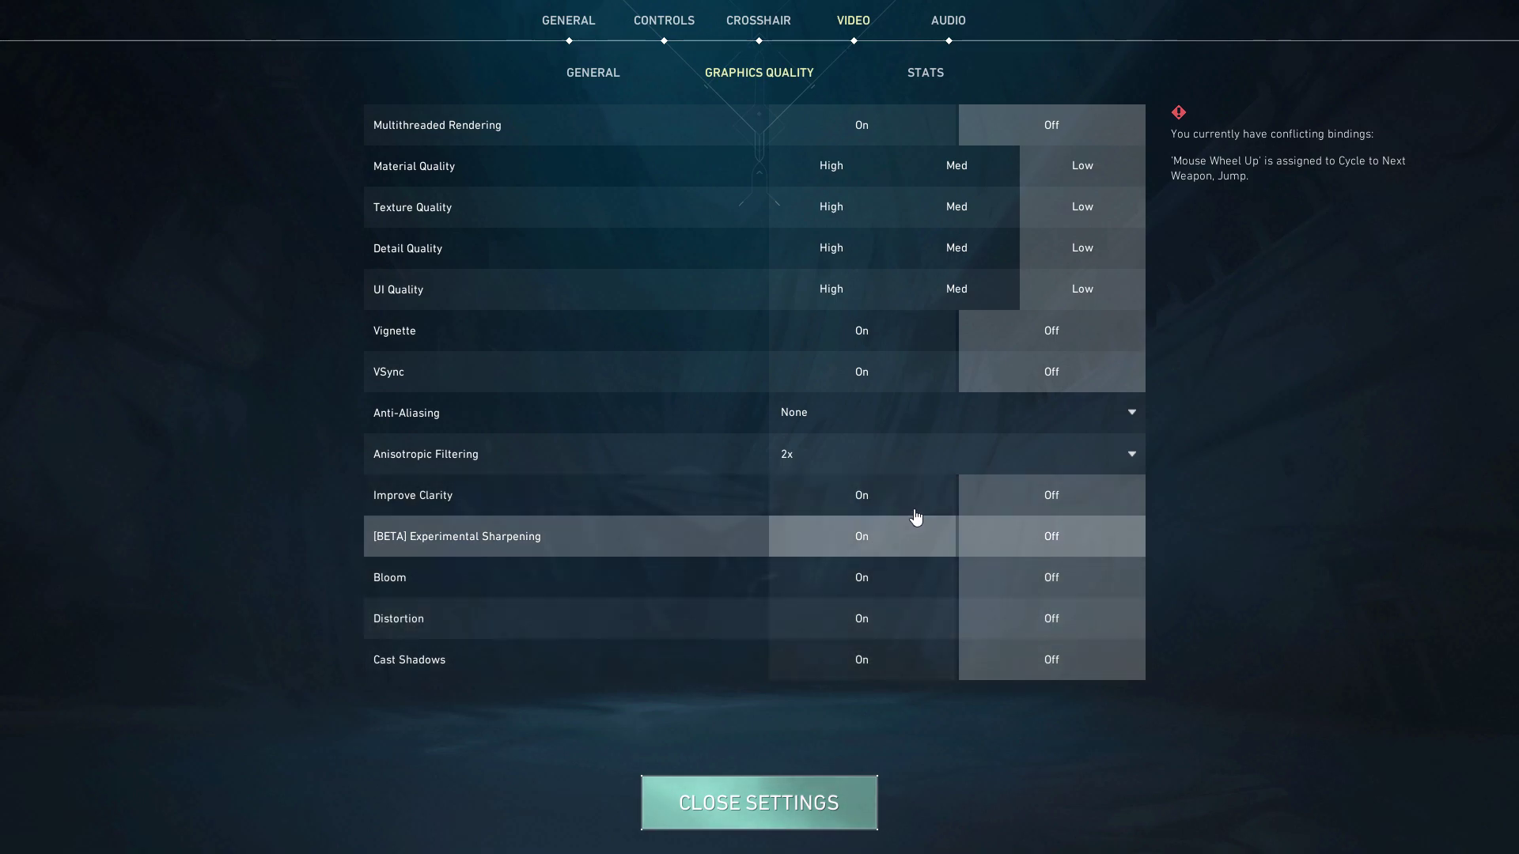
pyautogui.click(924, 72)
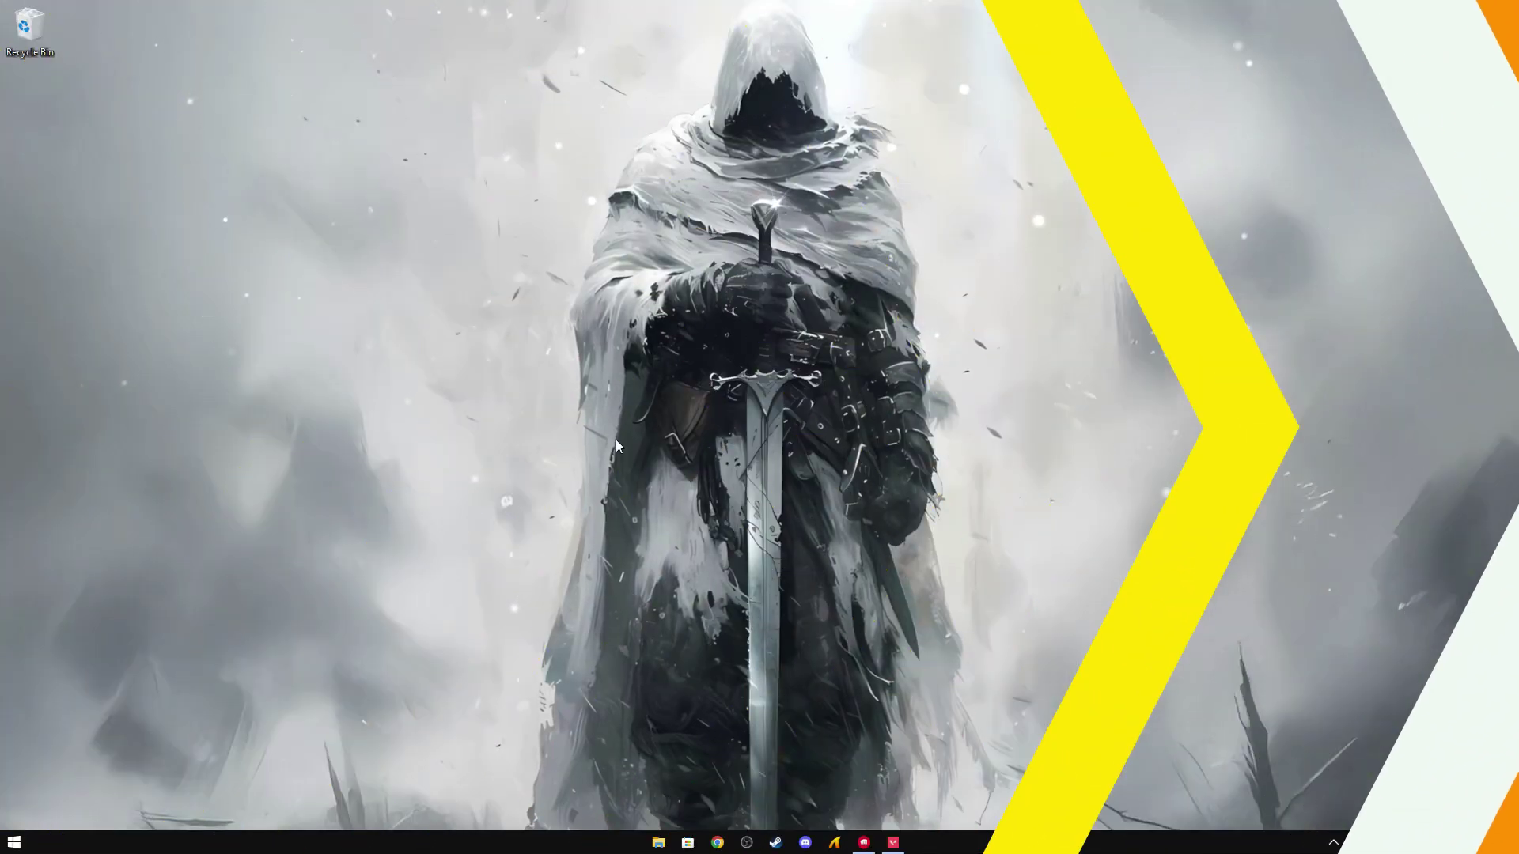
# Search Windows for "th", open This PC and move its window toward the middle of the desktop
pyautogui.click(14, 841)
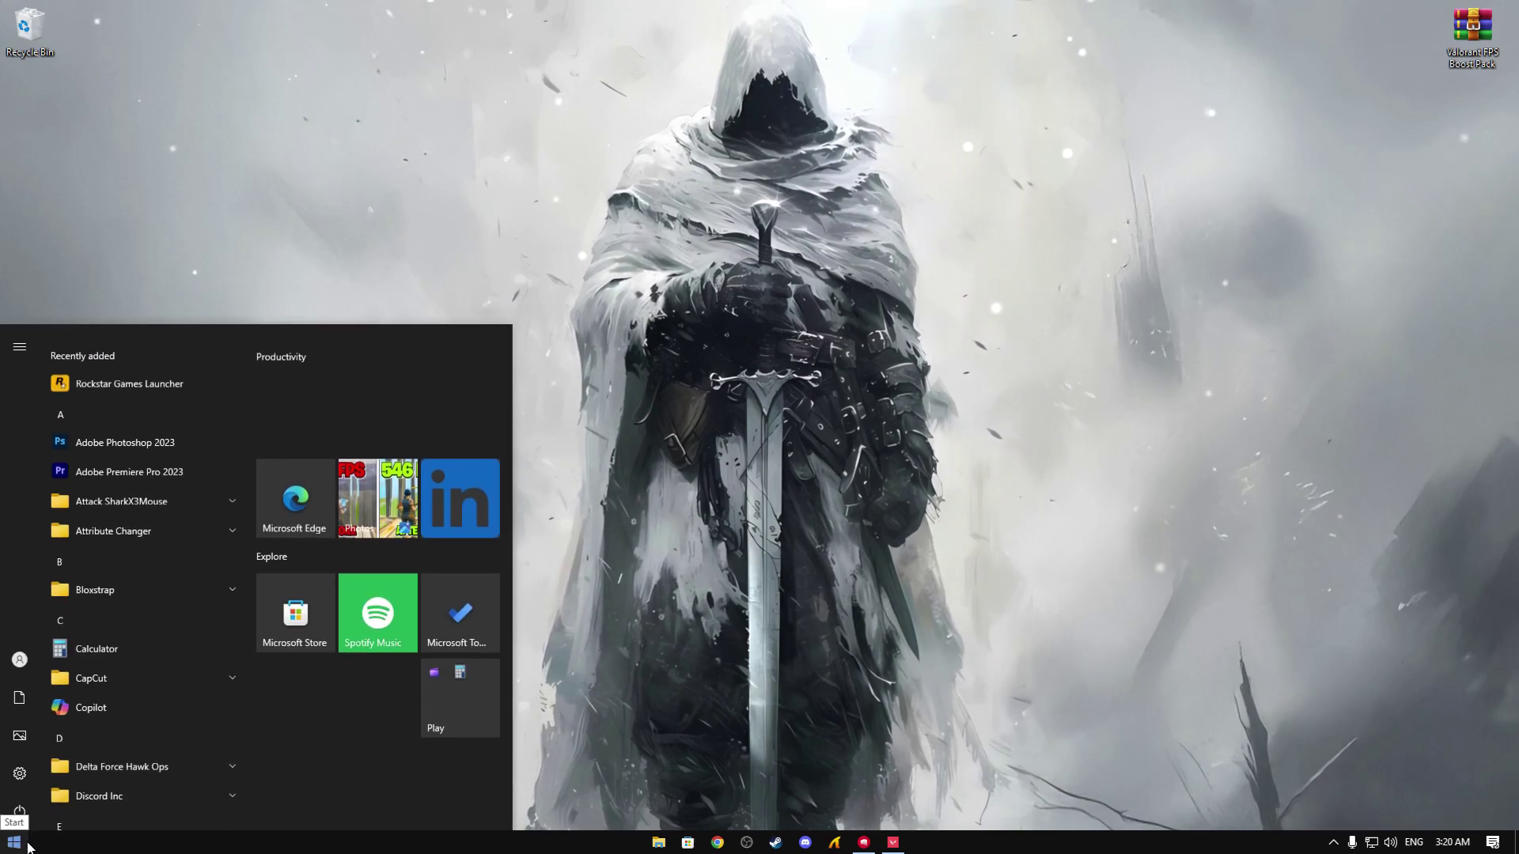
pyautogui.write('th')
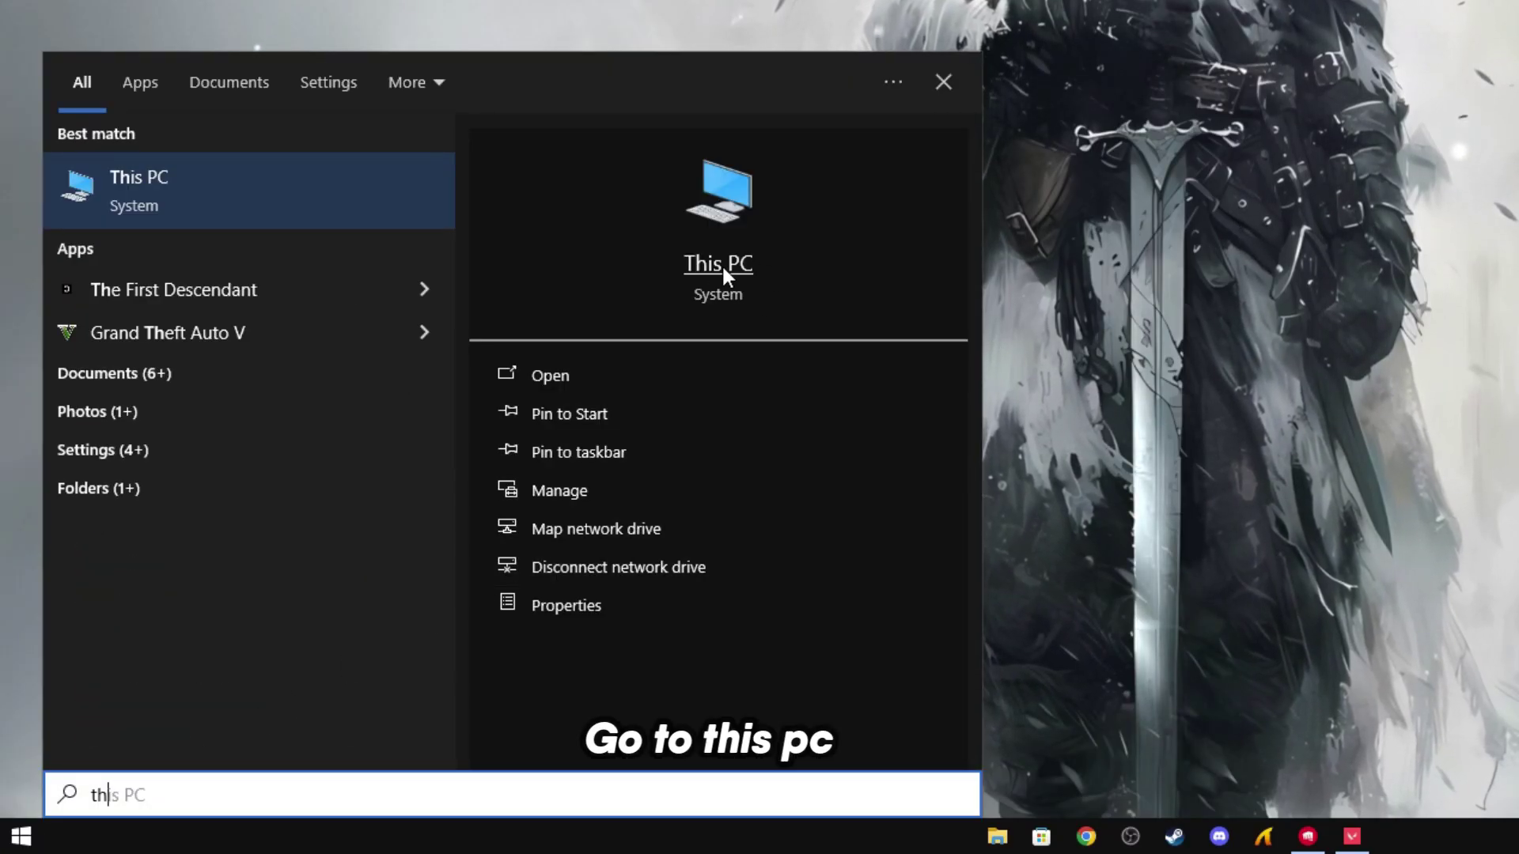
pyautogui.click(719, 263)
pyautogui.moveTo(876, 349); pyautogui.dragTo(728, 149)
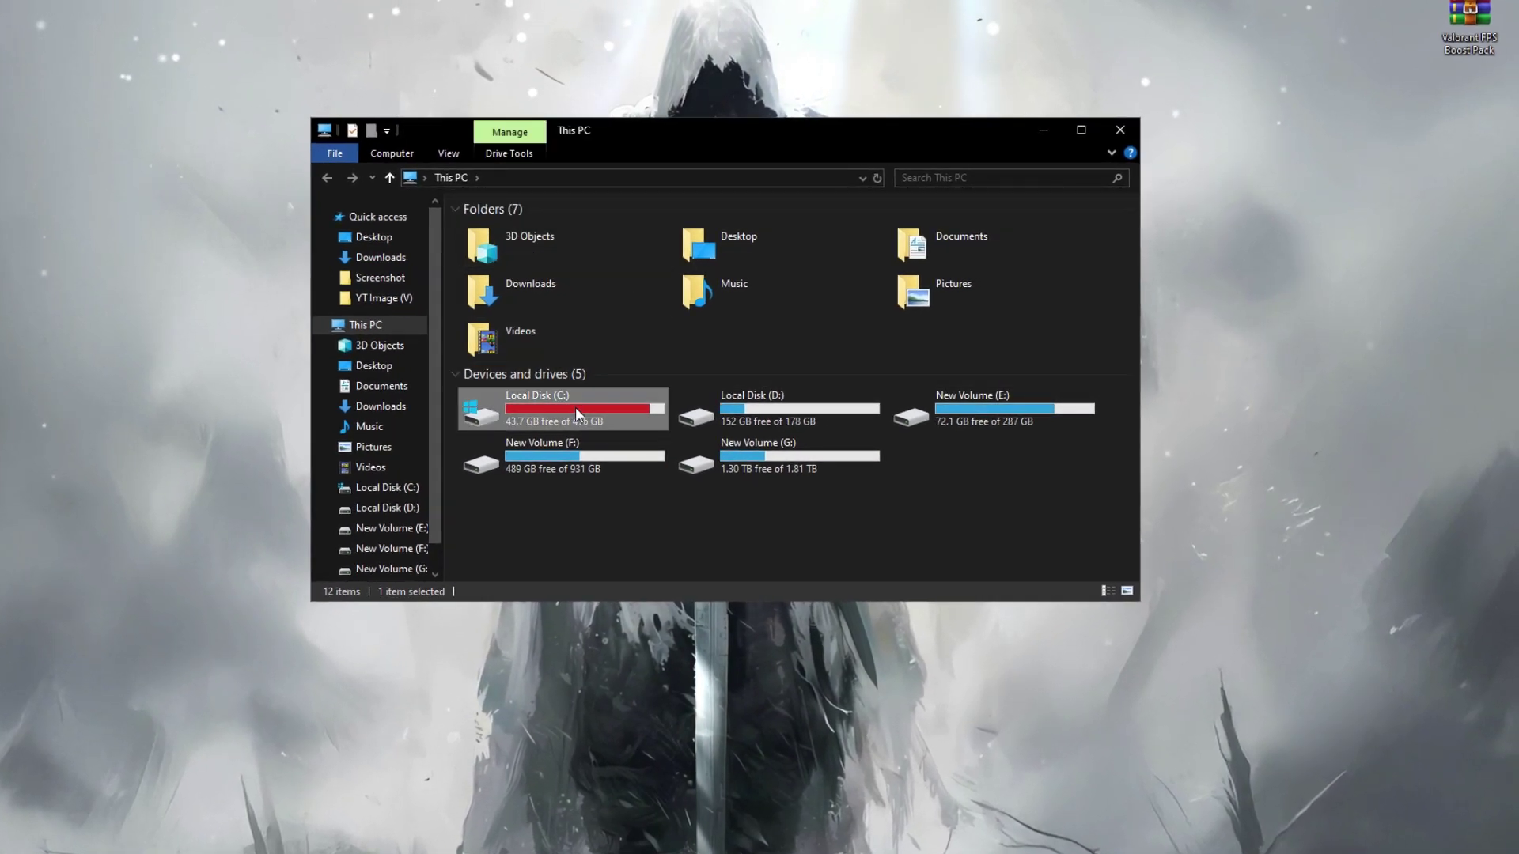
# Open the properties of Local Disk (C:) and move the dialog up over the This PC window
pyautogui.rightClick(576, 406)
pyautogui.click(634, 749)
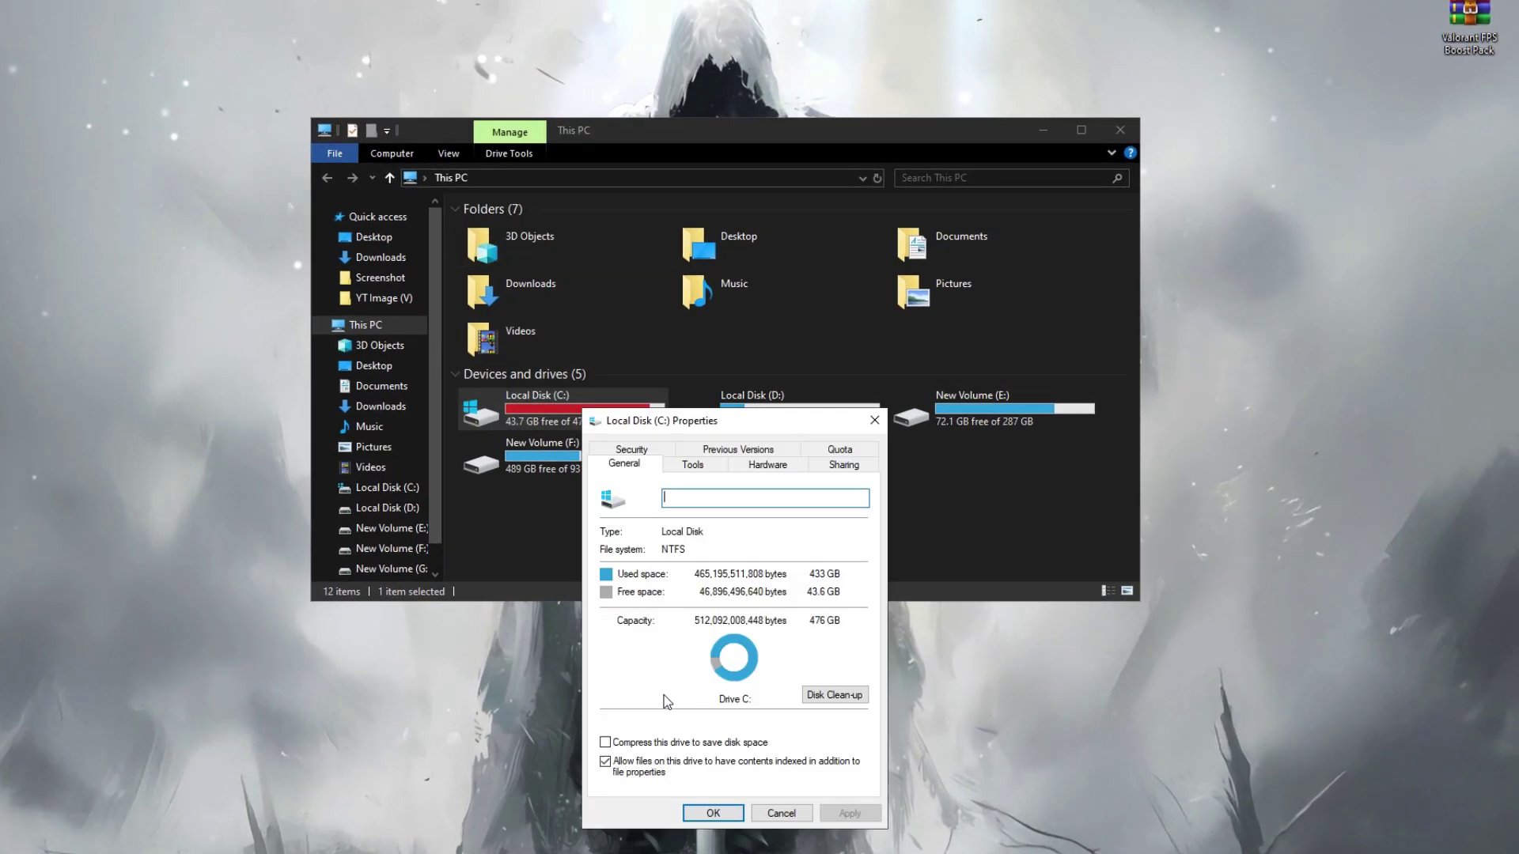
pyautogui.moveTo(708, 416); pyautogui.dragTo(677, 220)
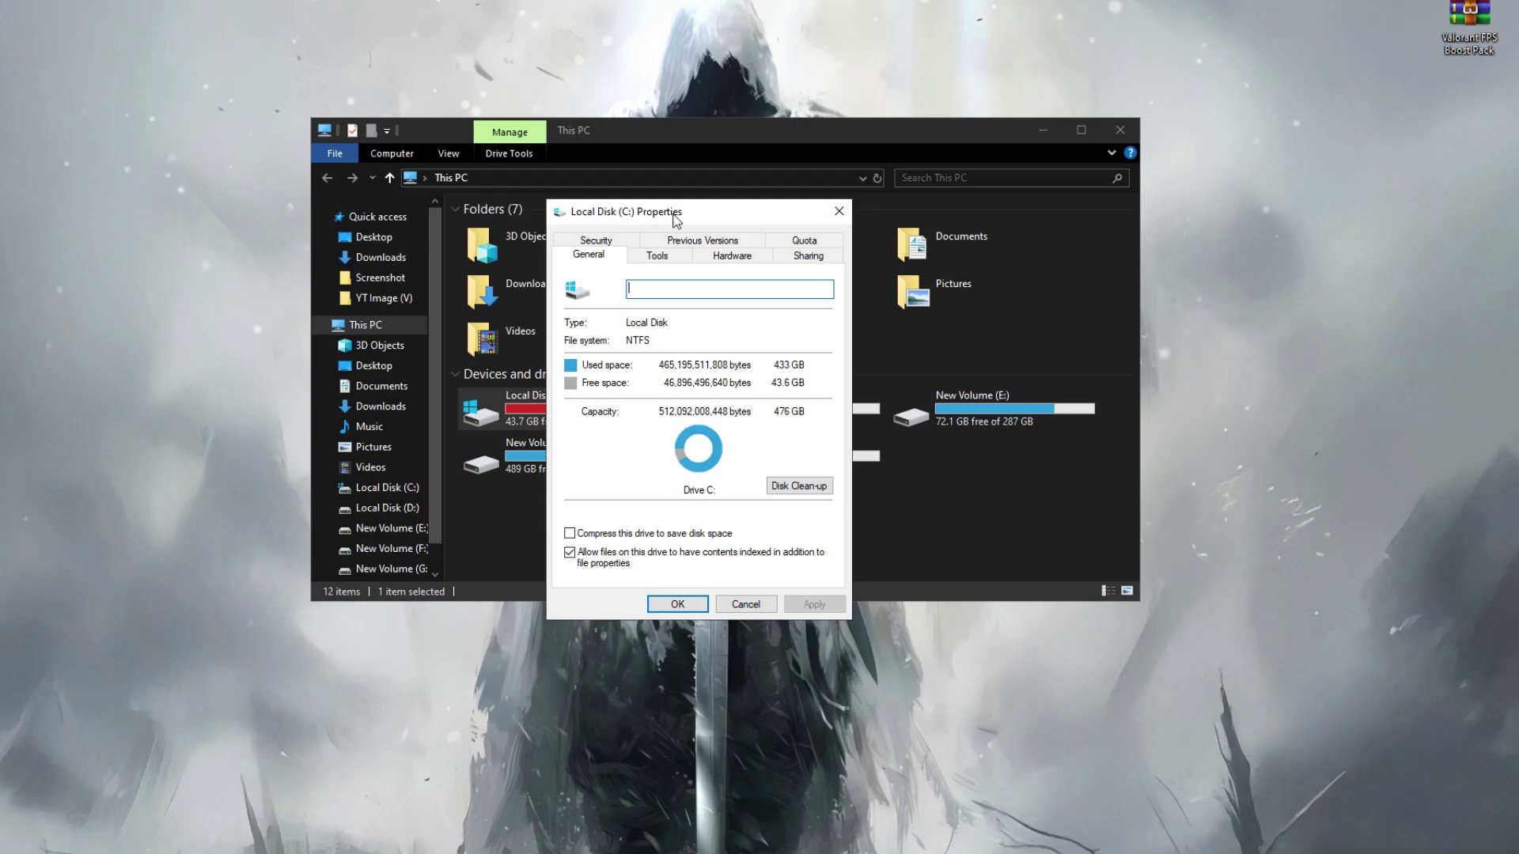
# Review the files Disk Clean-up offers to delete on drive C: and close it without cleaning
pyautogui.click(813, 486)
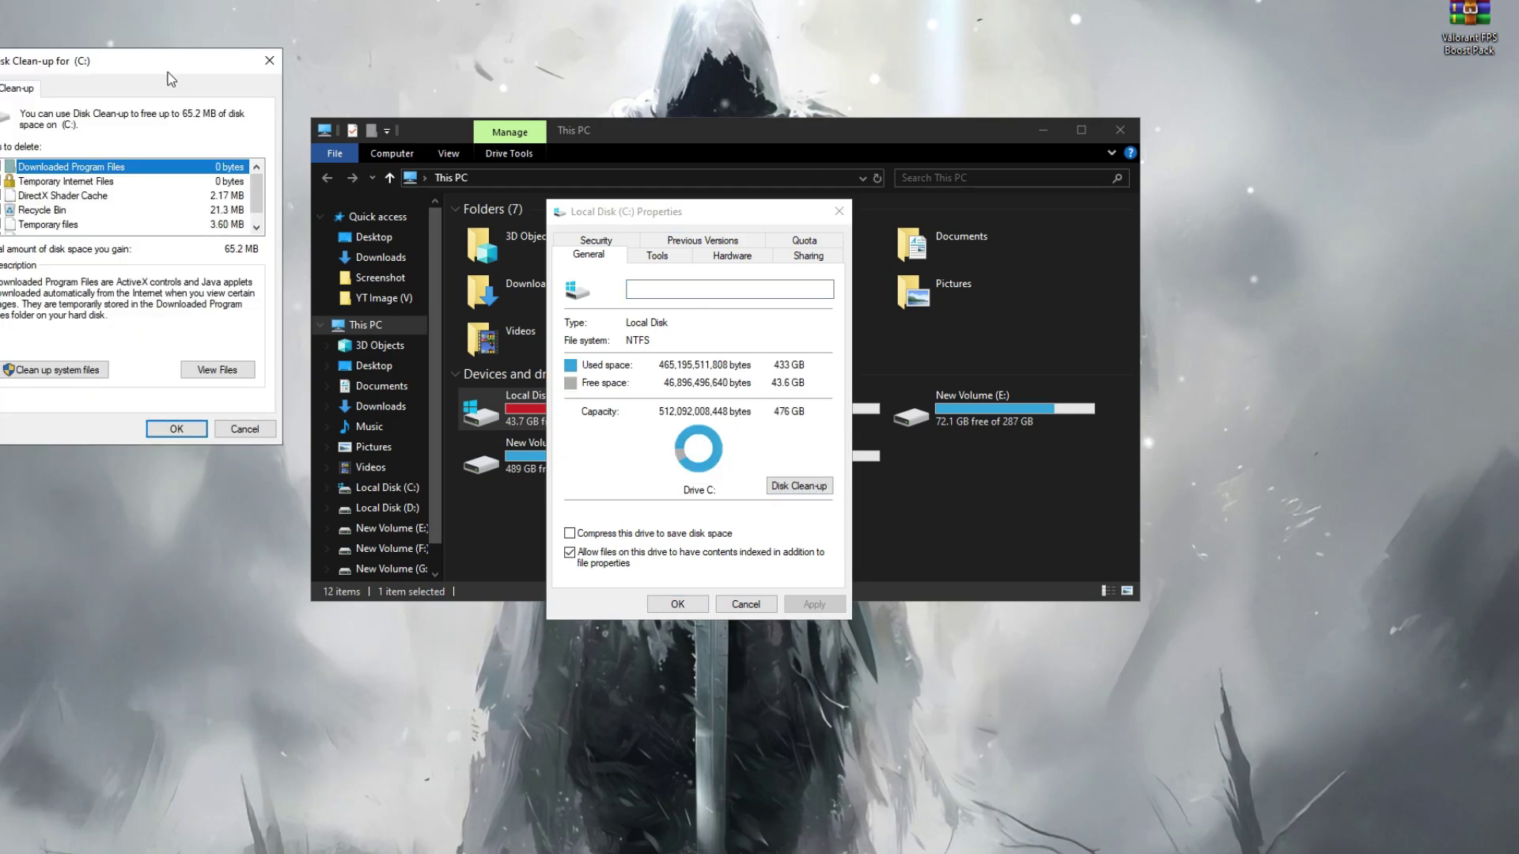
pyautogui.moveTo(166, 65); pyautogui.dragTo(630, 228)
pyautogui.scroll(-1, 514, 333)
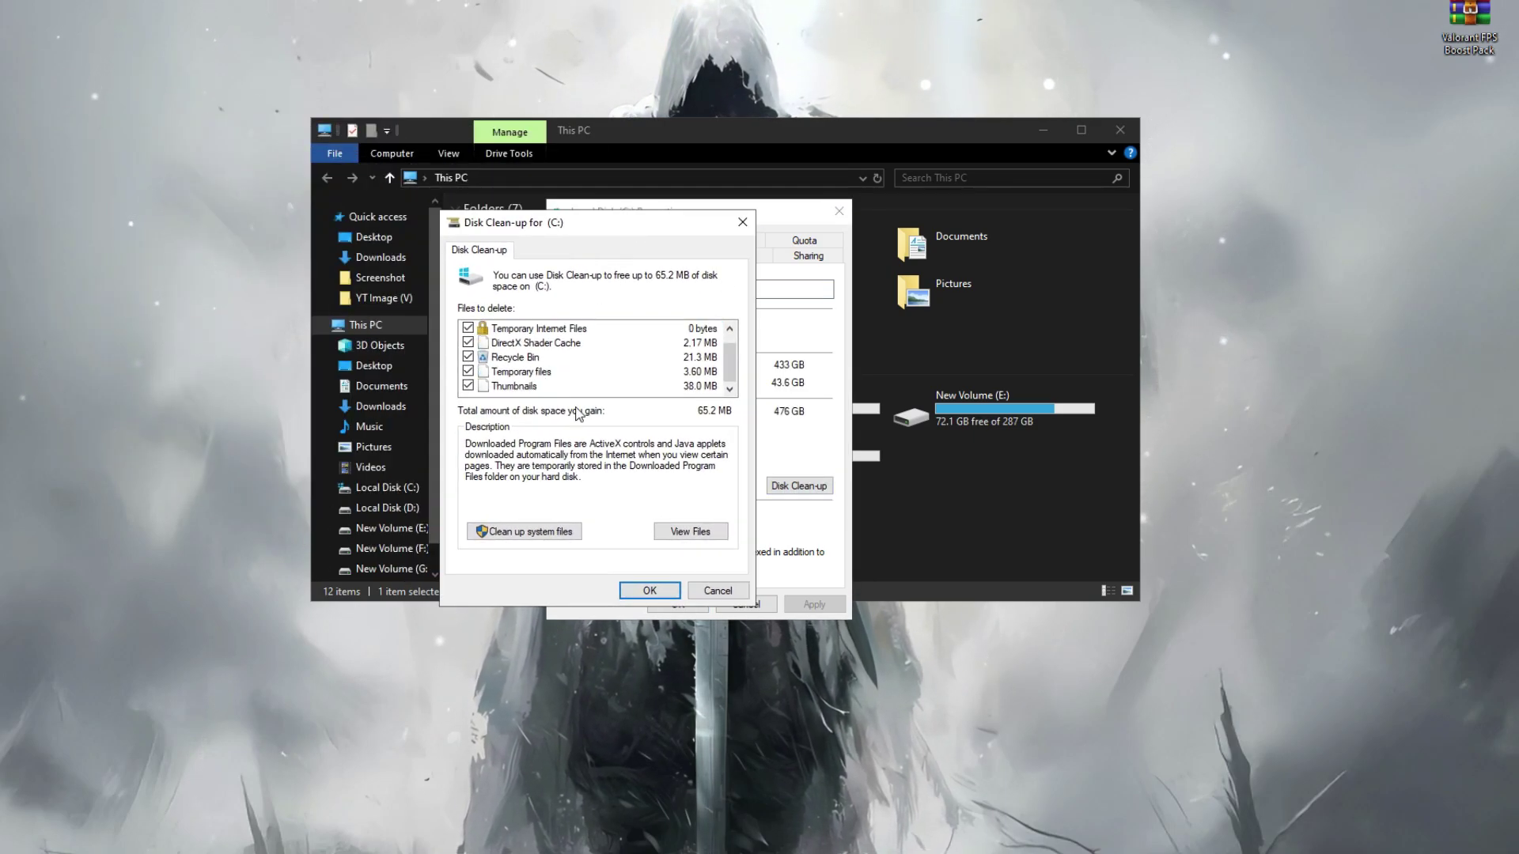
pyautogui.click(720, 591)
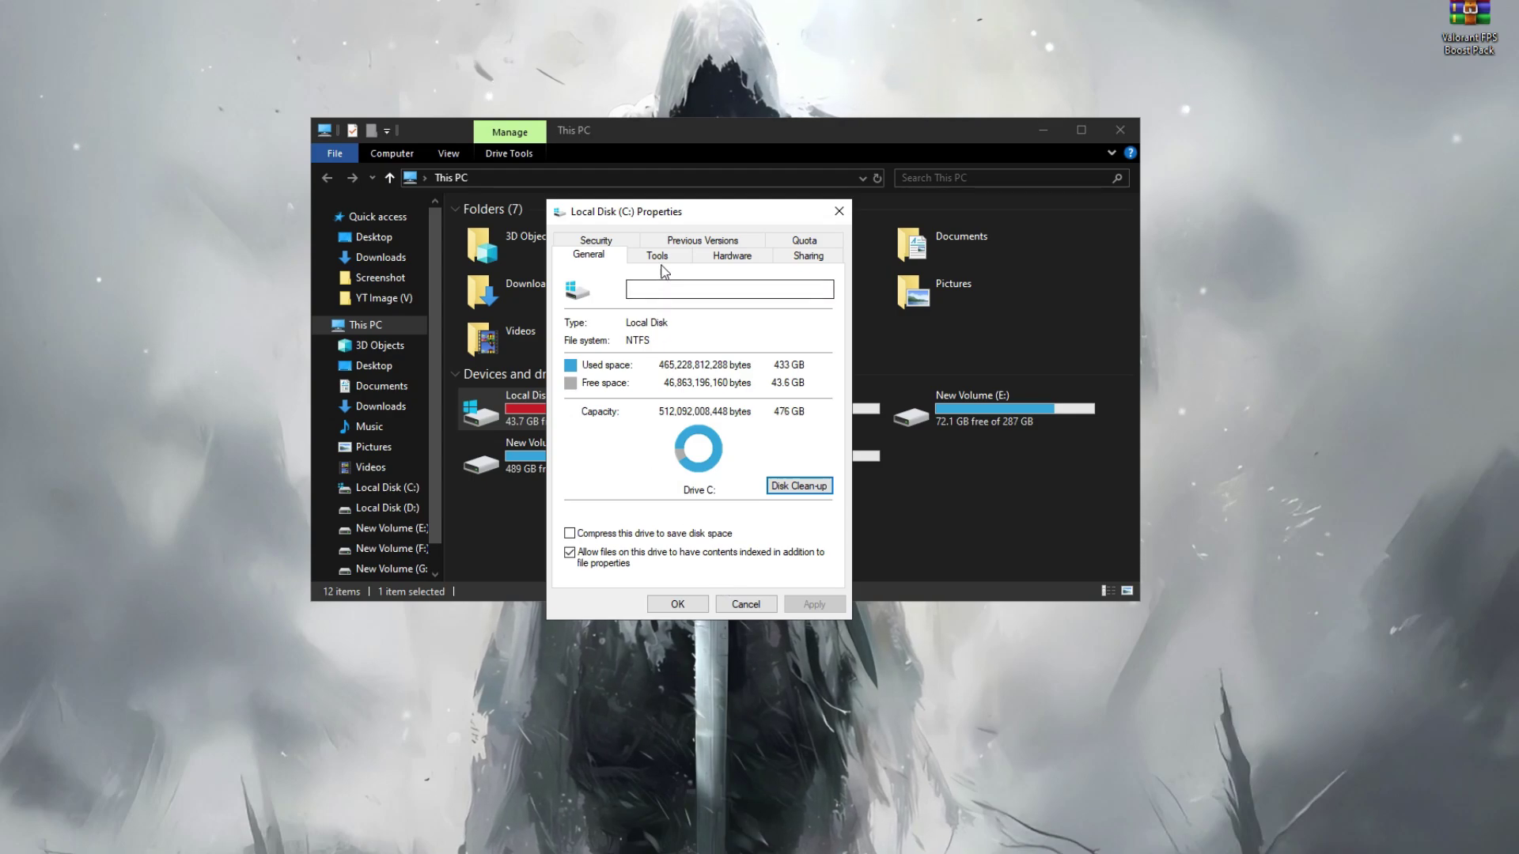
# Scan Local Disk (C:) for file system errors and close the error-checking report
pyautogui.click(657, 257)
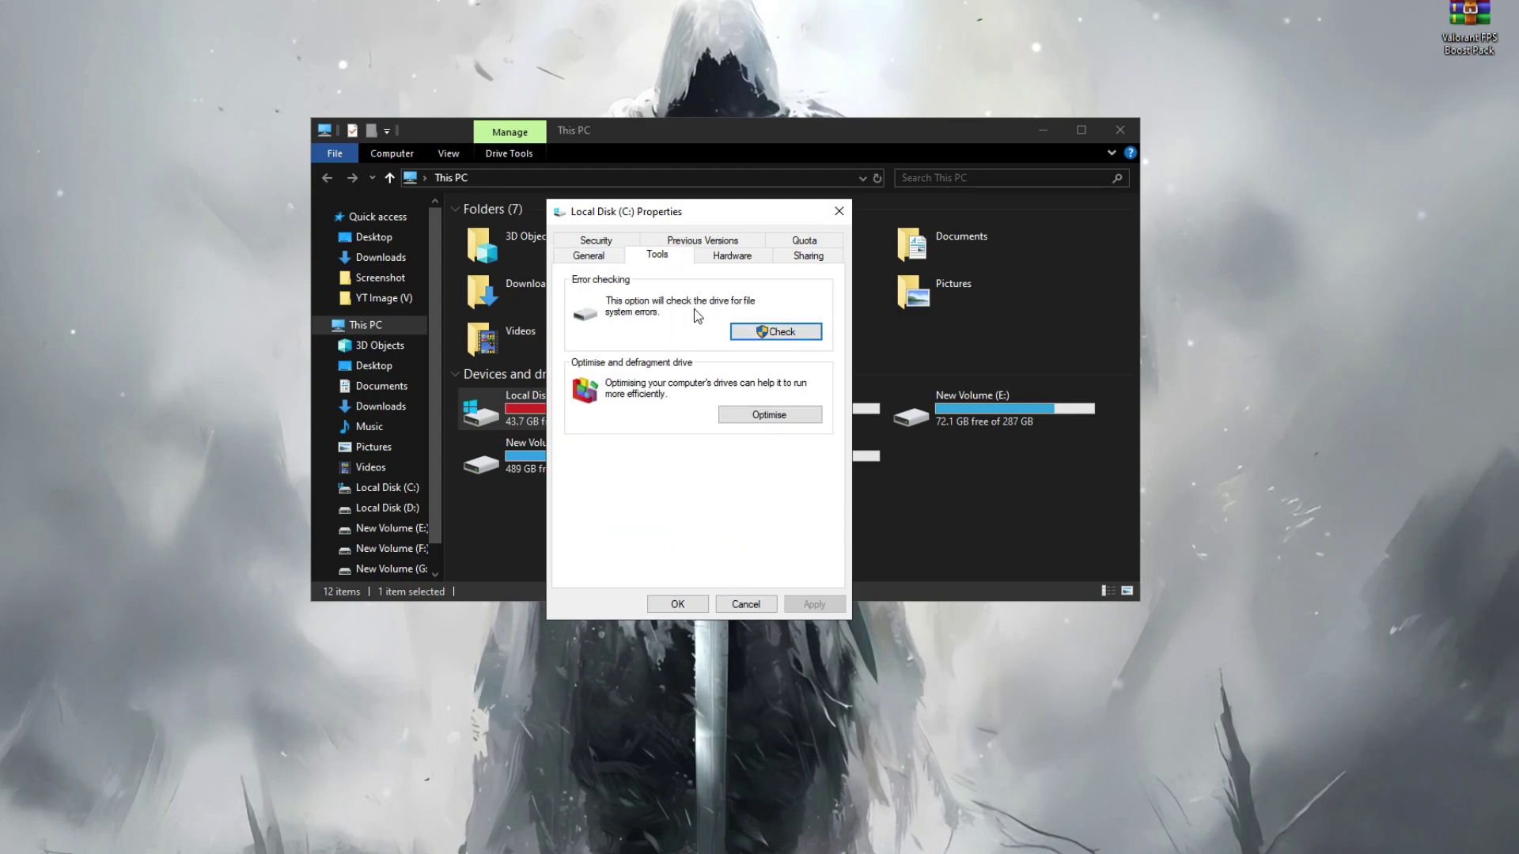
pyautogui.click(772, 333)
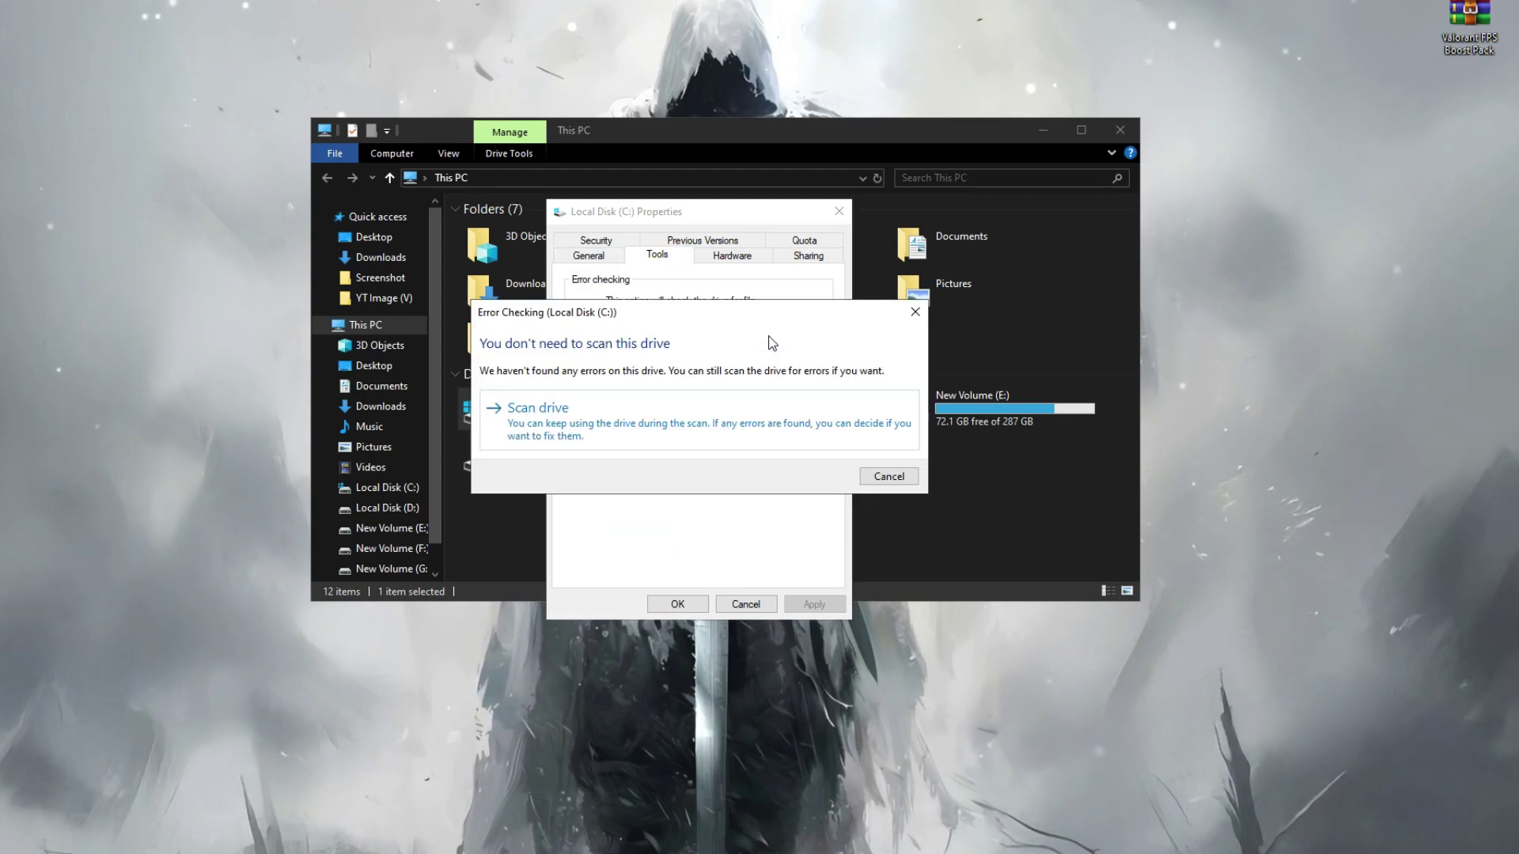
pyautogui.click(556, 425)
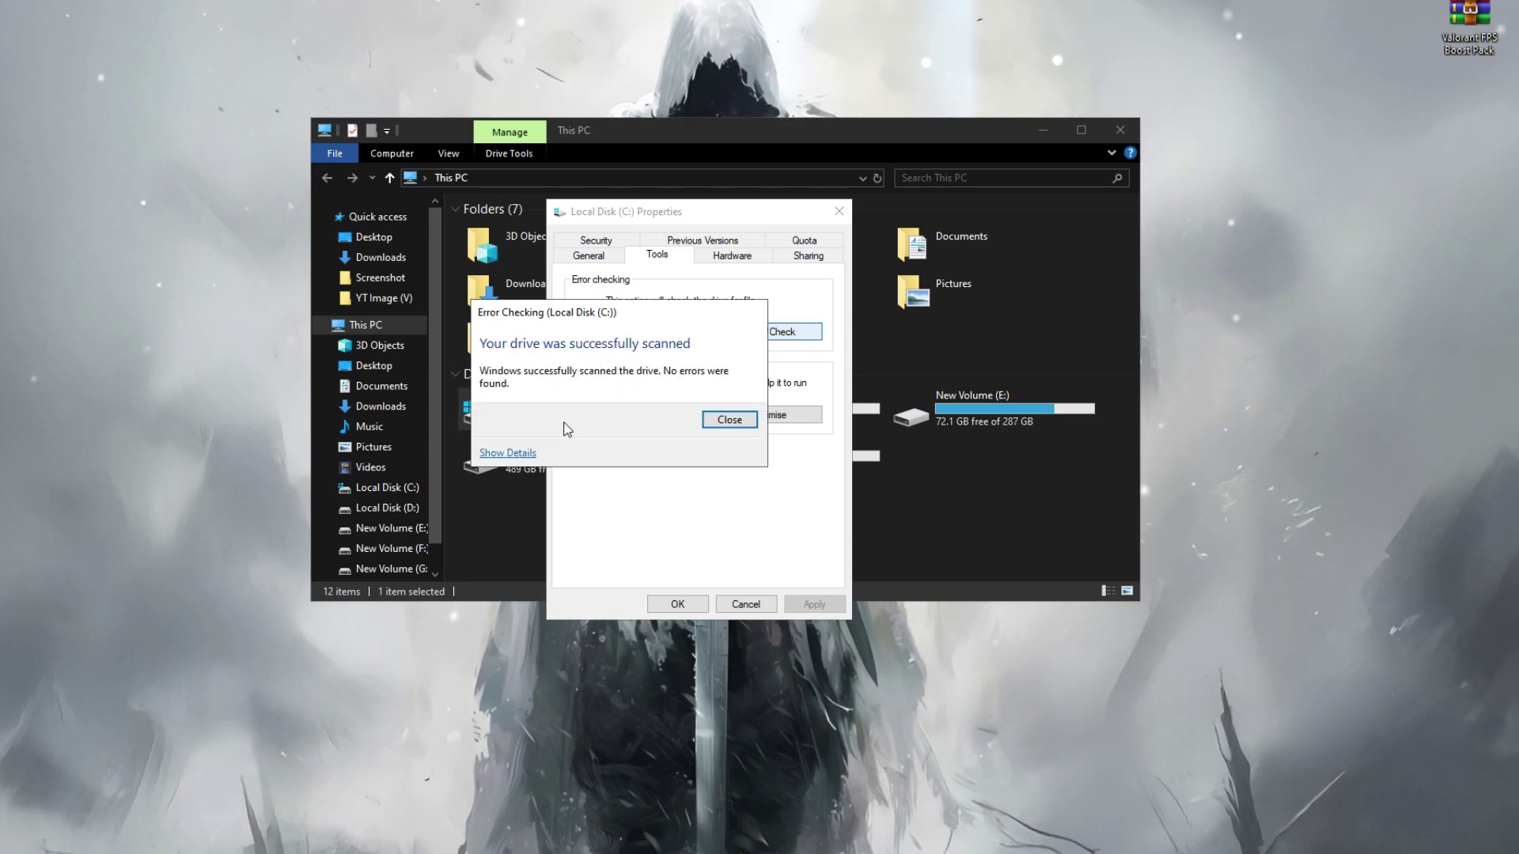
pyautogui.click(728, 421)
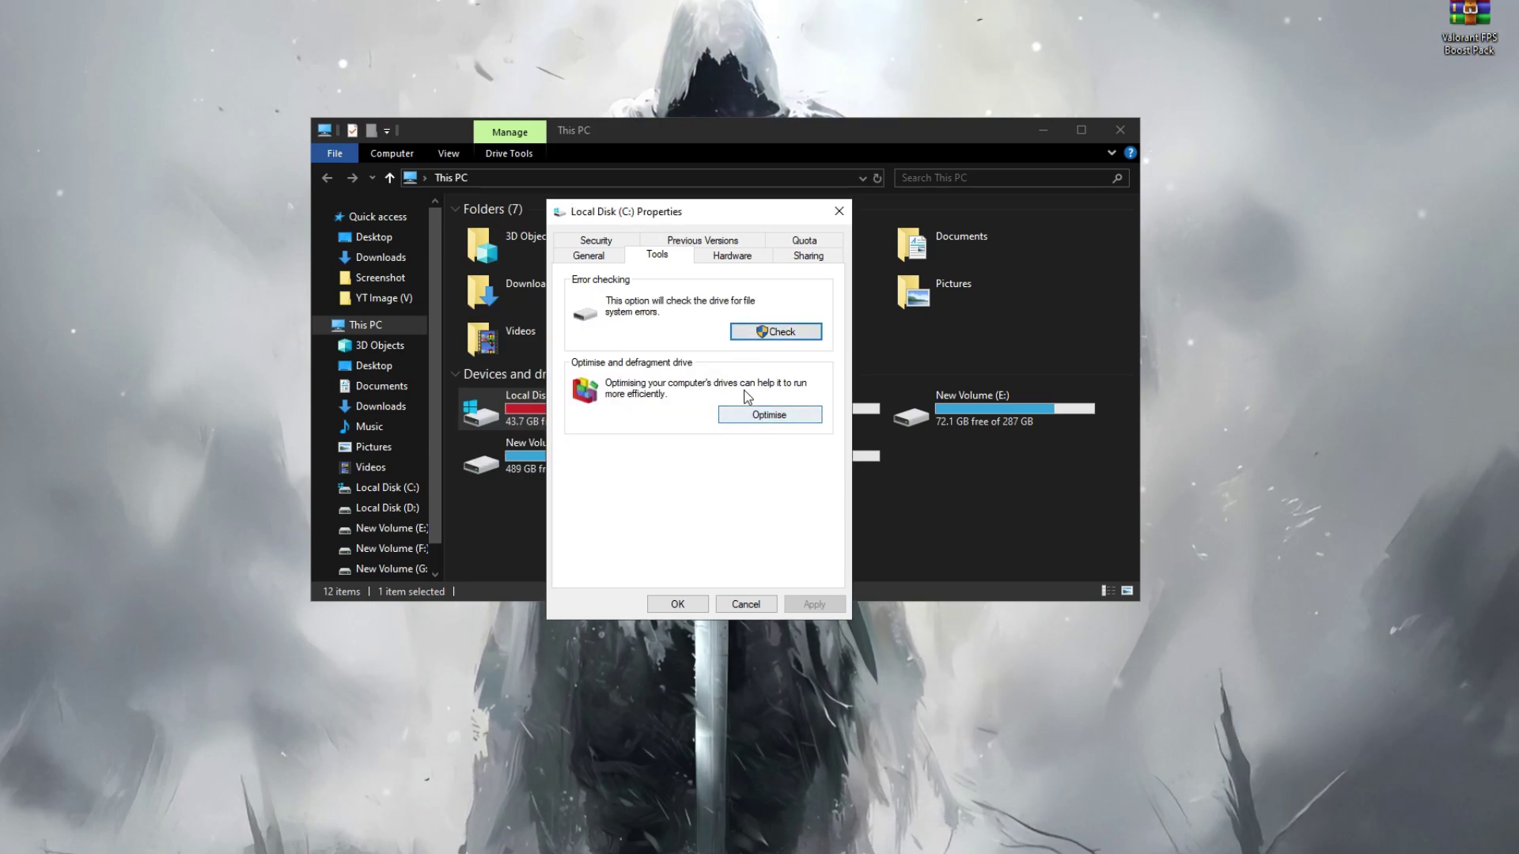
# Optimise the C: solid state drive, then close the drive properties and the This PC window
pyautogui.click(777, 418)
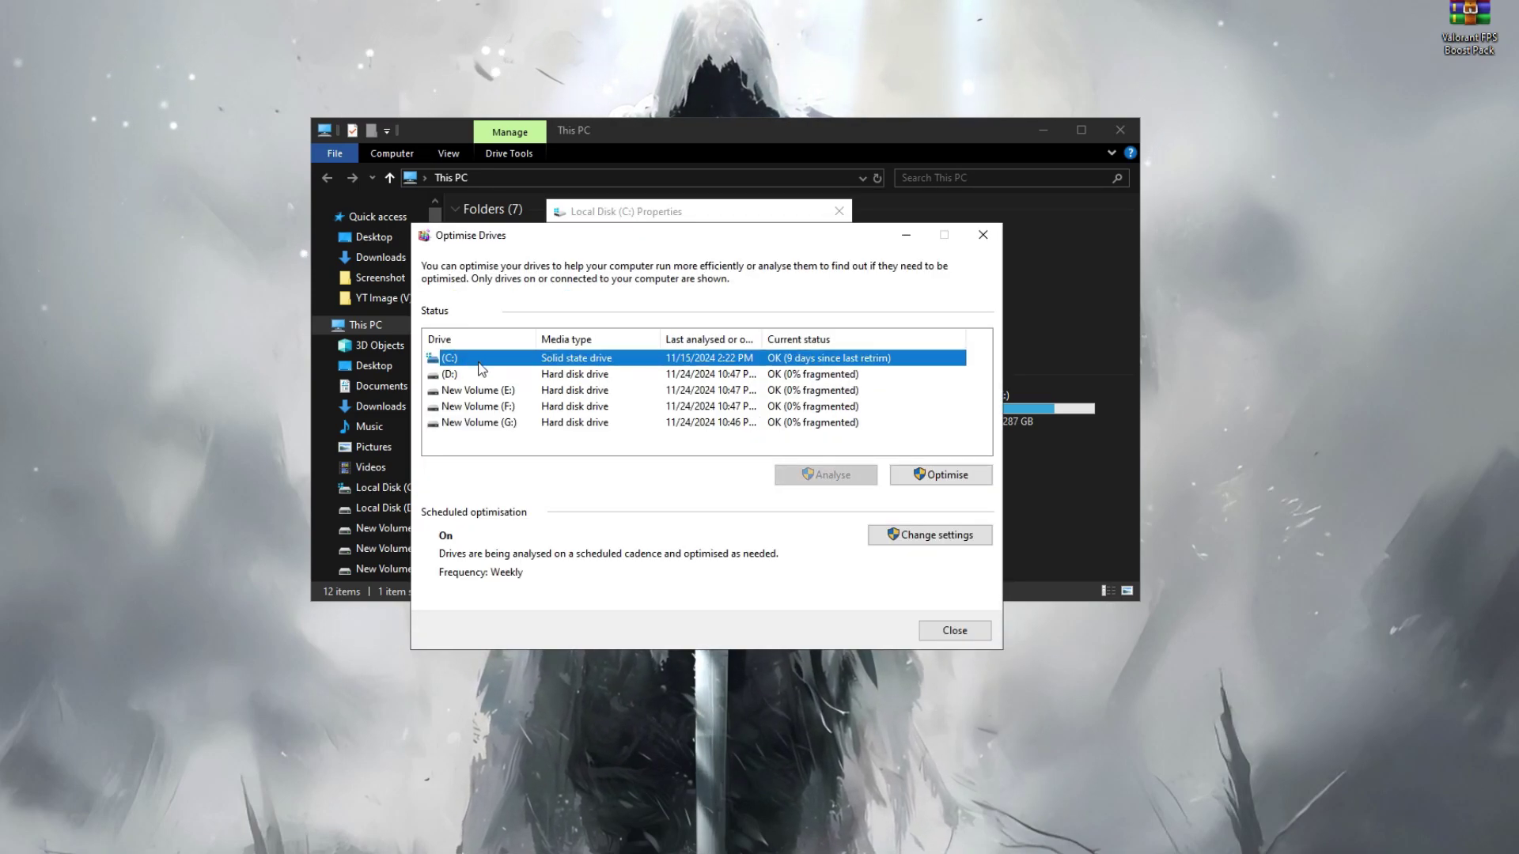
pyautogui.click(957, 476)
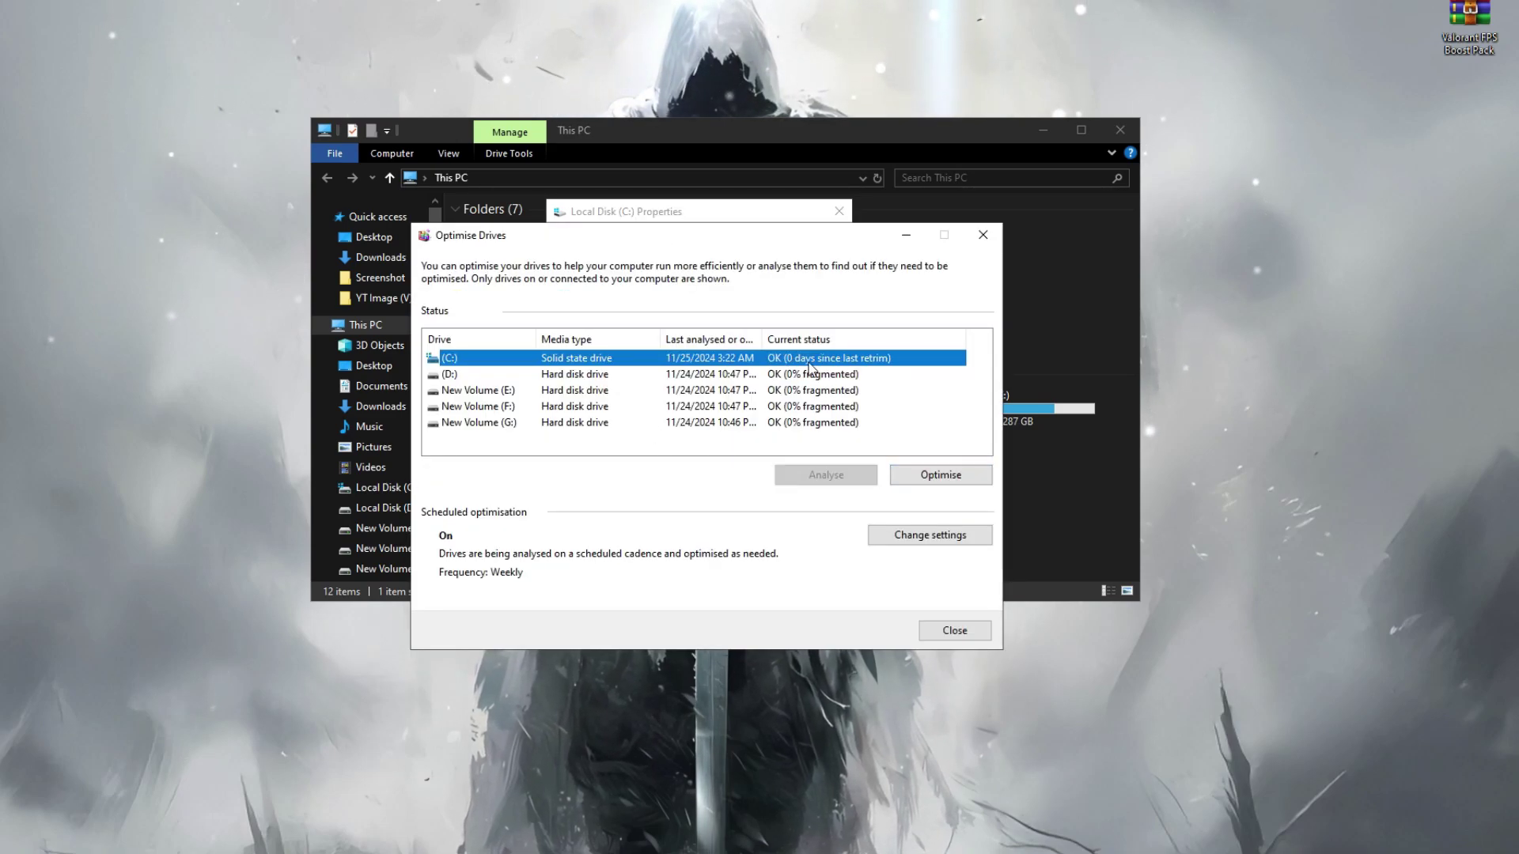
pyautogui.click(955, 630)
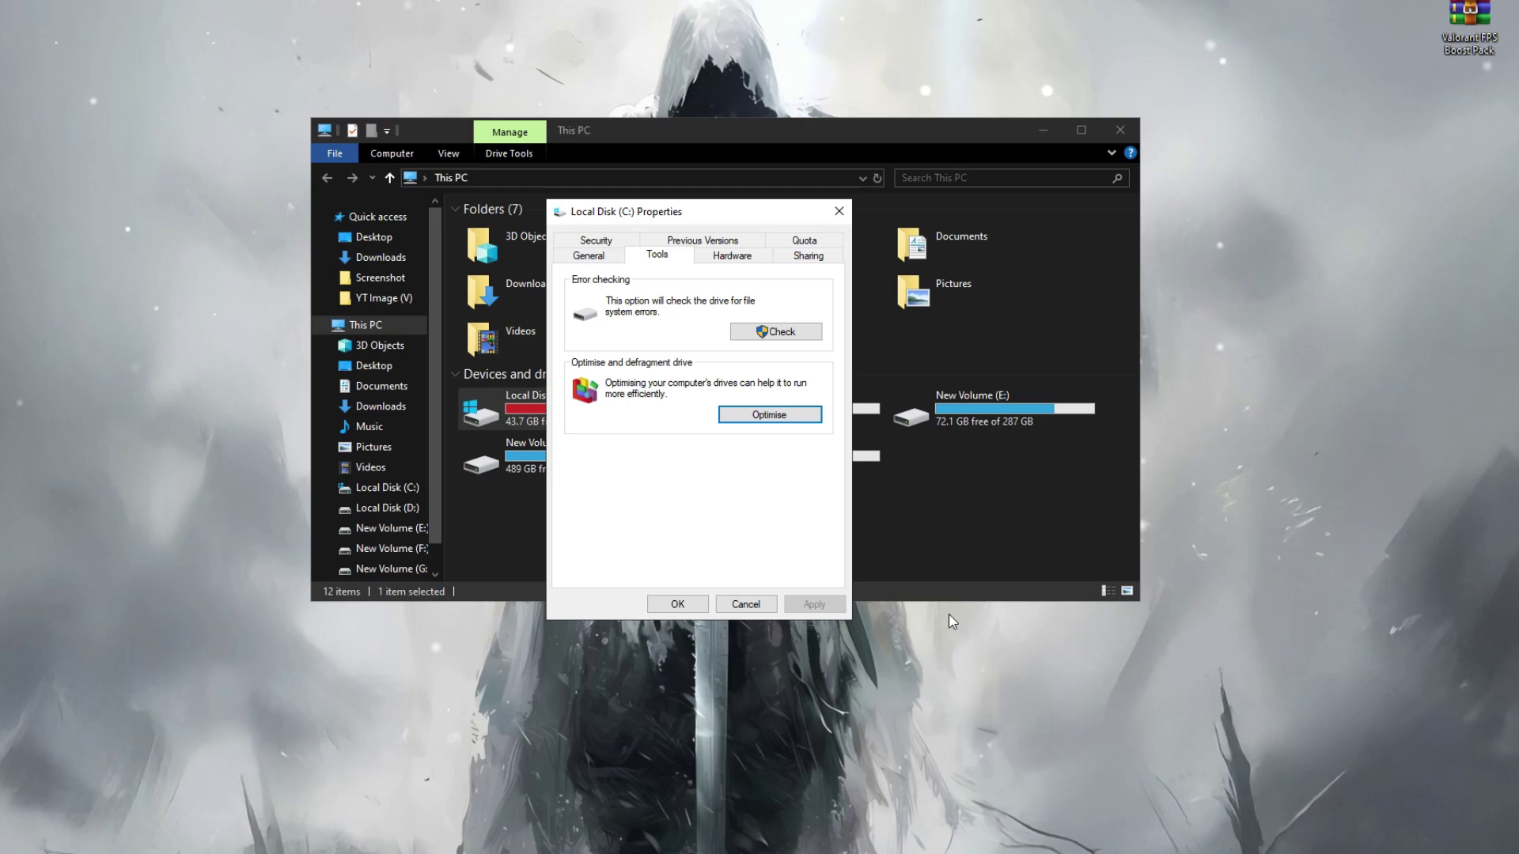
pyautogui.click(677, 604)
pyautogui.click(1119, 129)
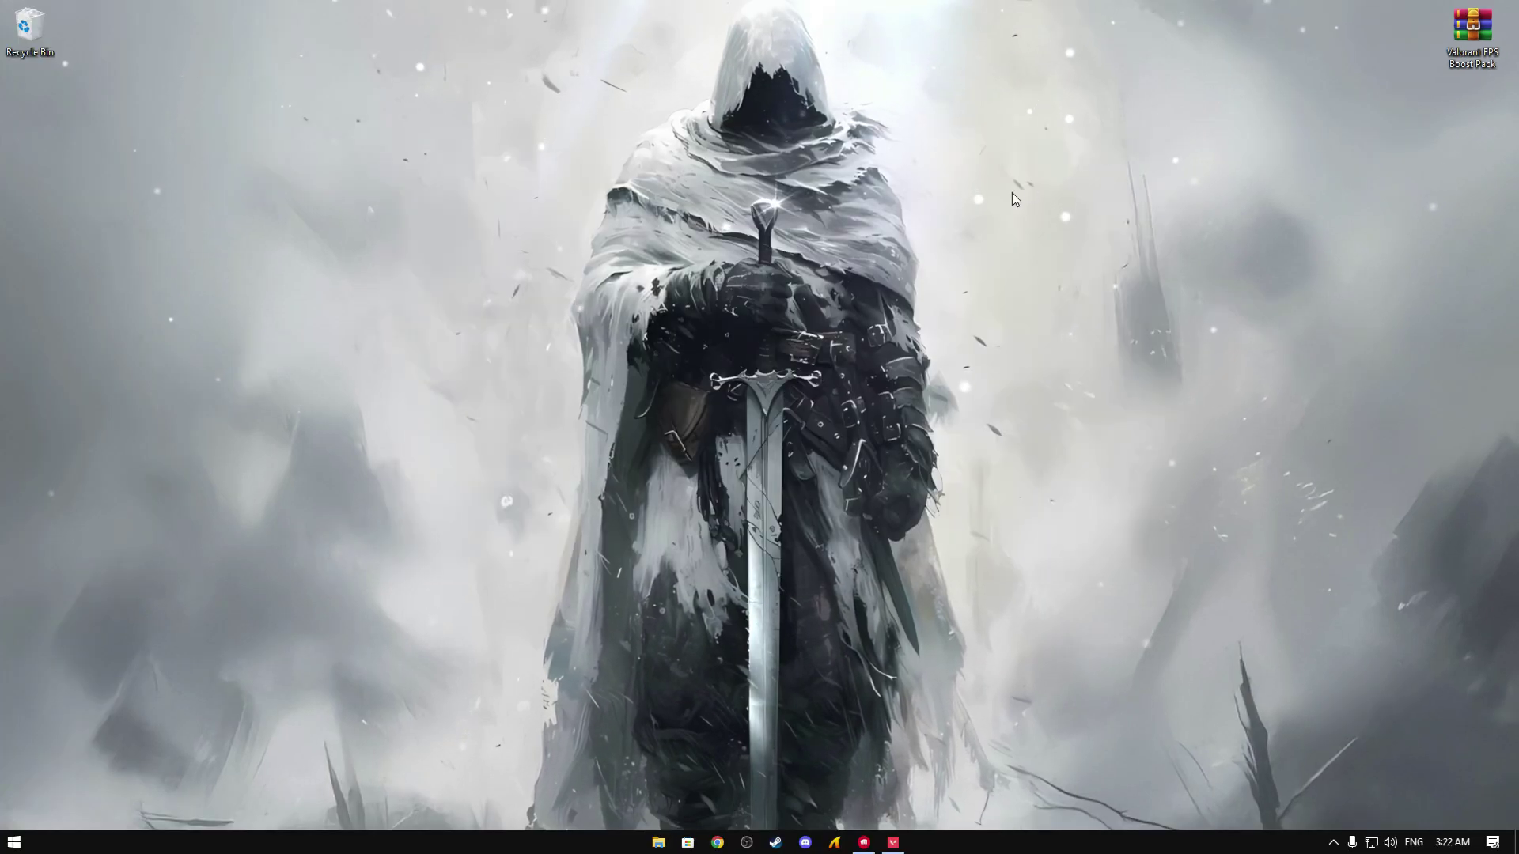
# Search Windows for "va", open VALORANT's file location and go on to the folder its shortcut points to
pyautogui.click(16, 843)
pyautogui.write('va')
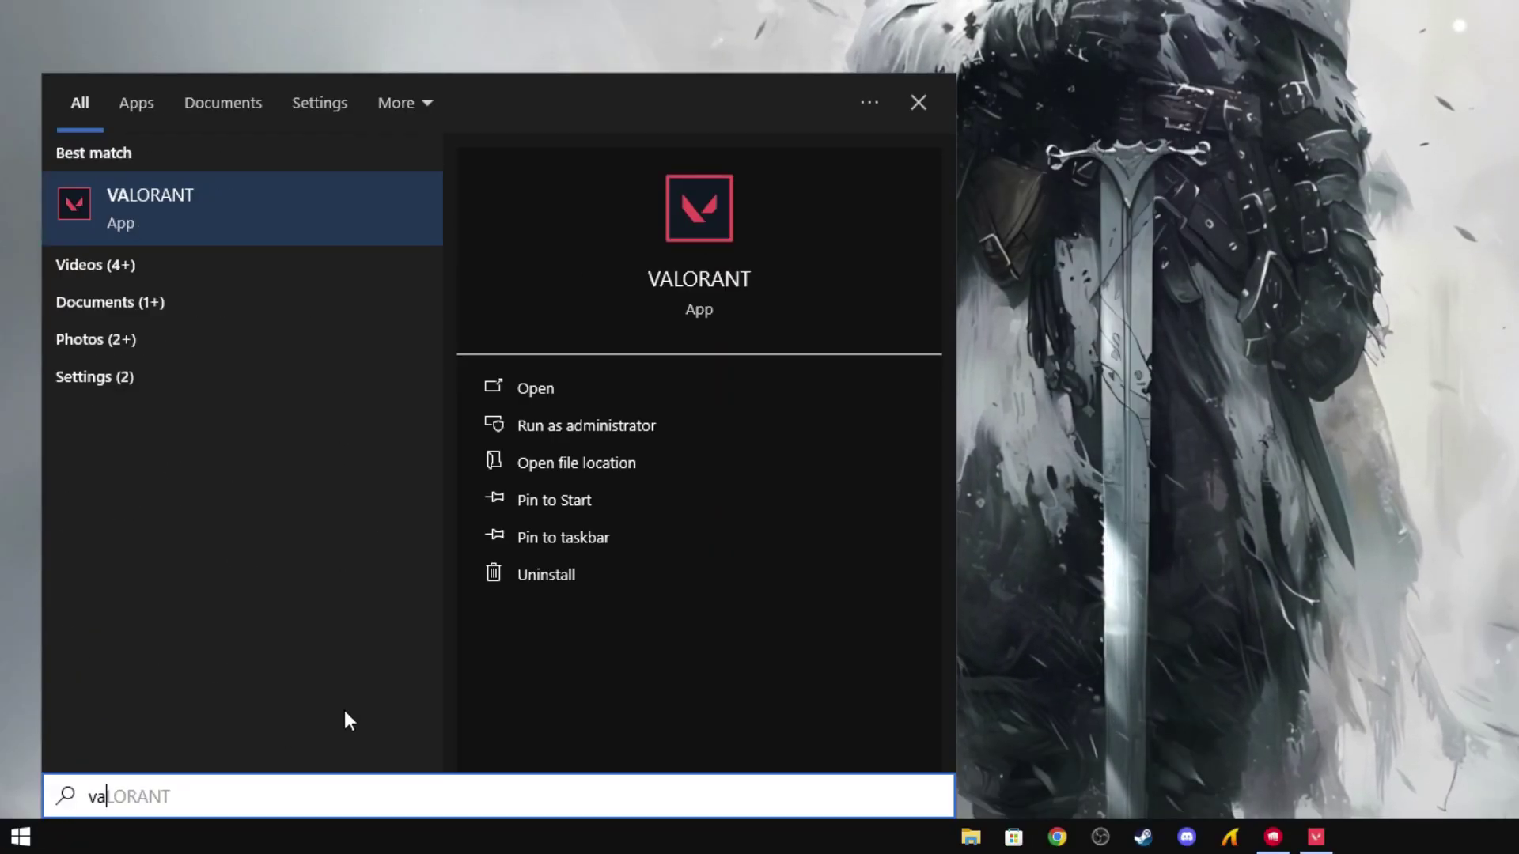
pyautogui.click(558, 465)
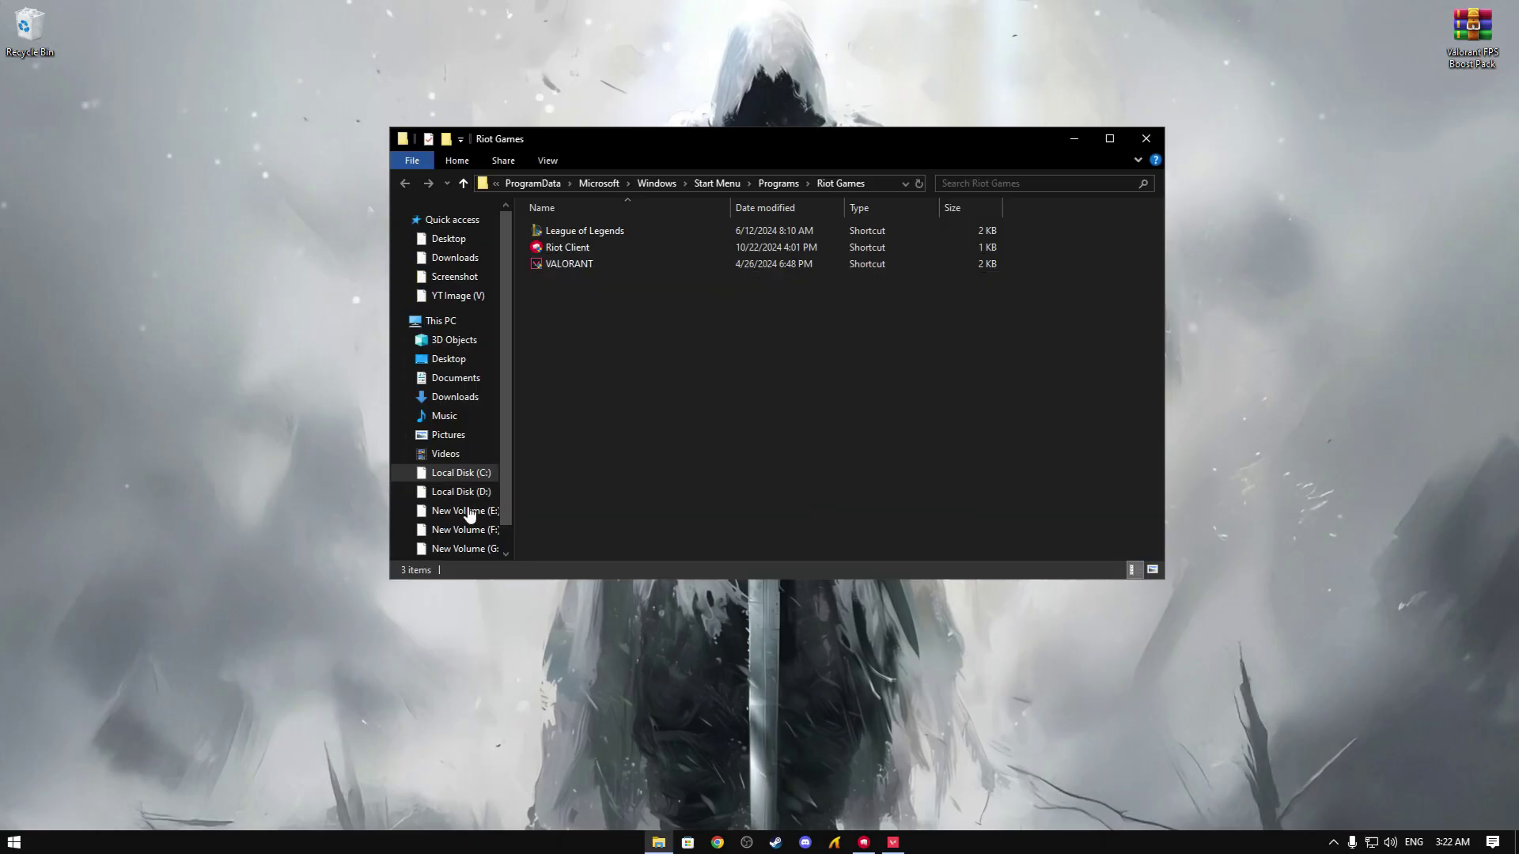
pyautogui.rightClick(573, 267)
pyautogui.click(628, 293)
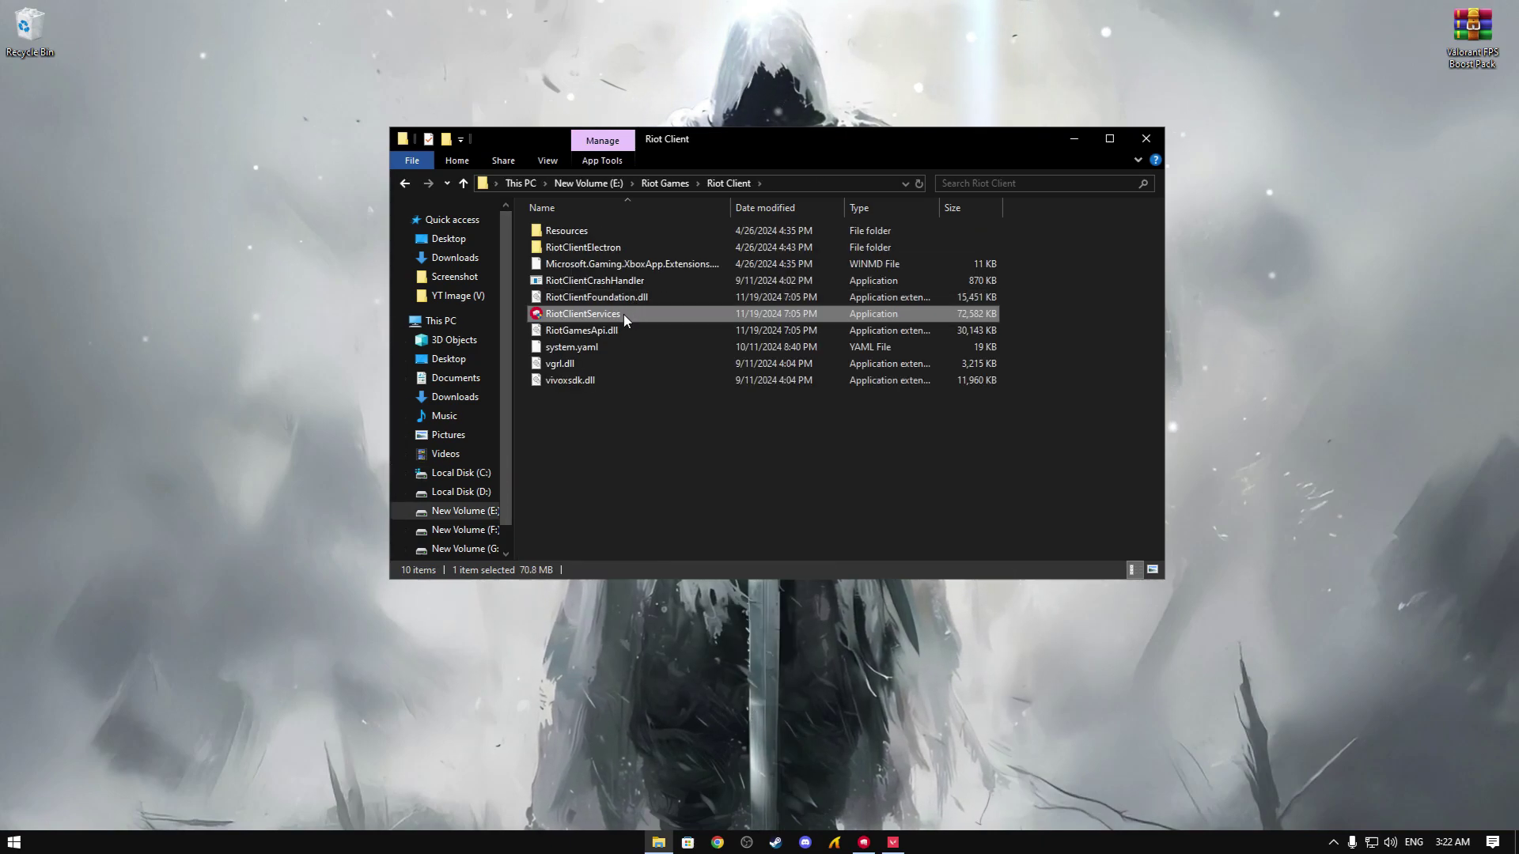
pyautogui.rightClick(581, 311)
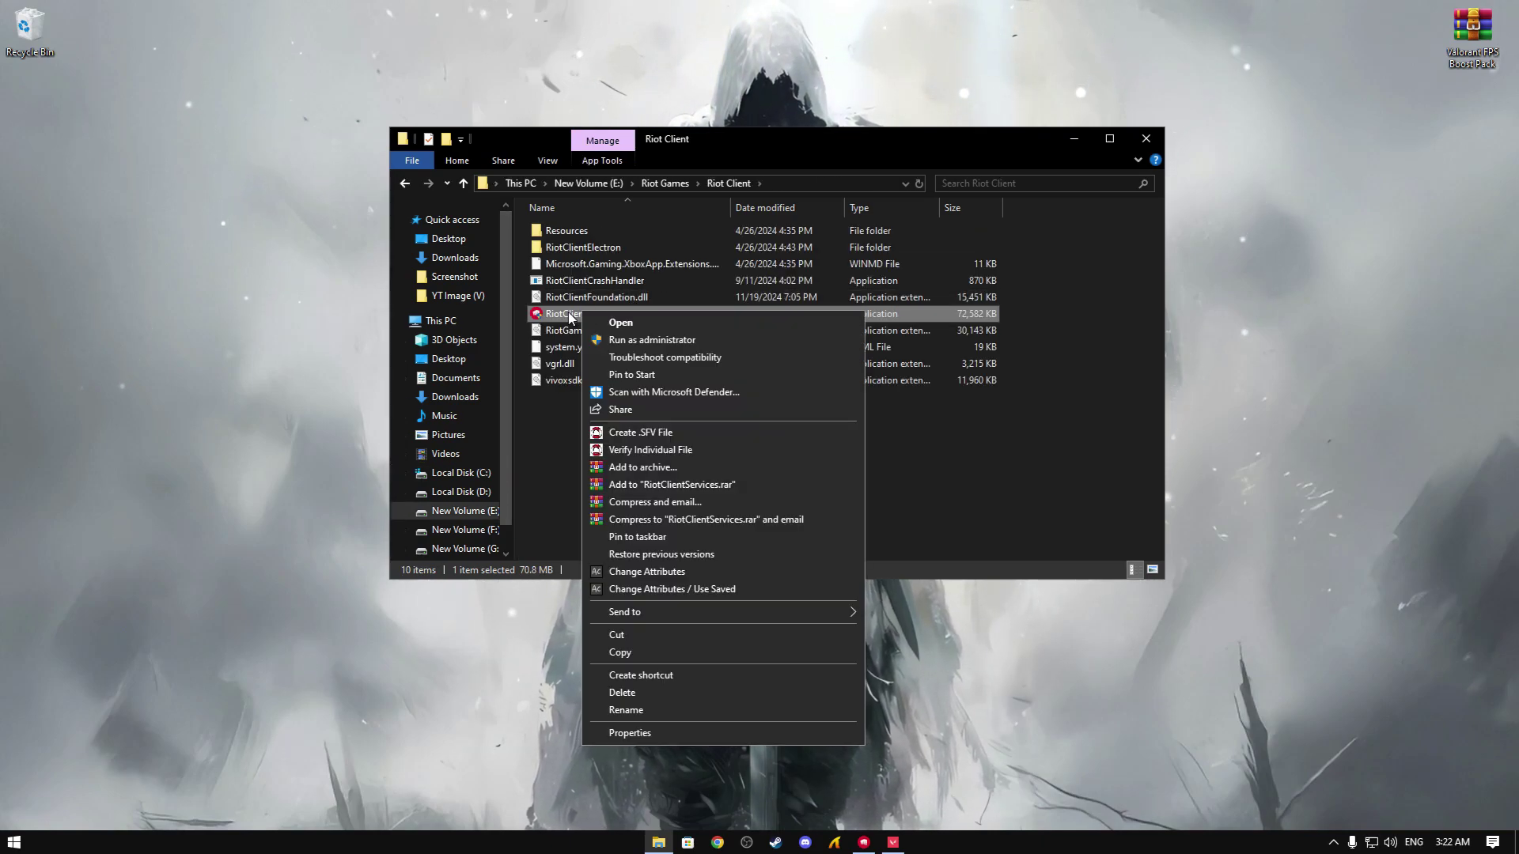
pyautogui.click(568, 312)
pyautogui.click(652, 405)
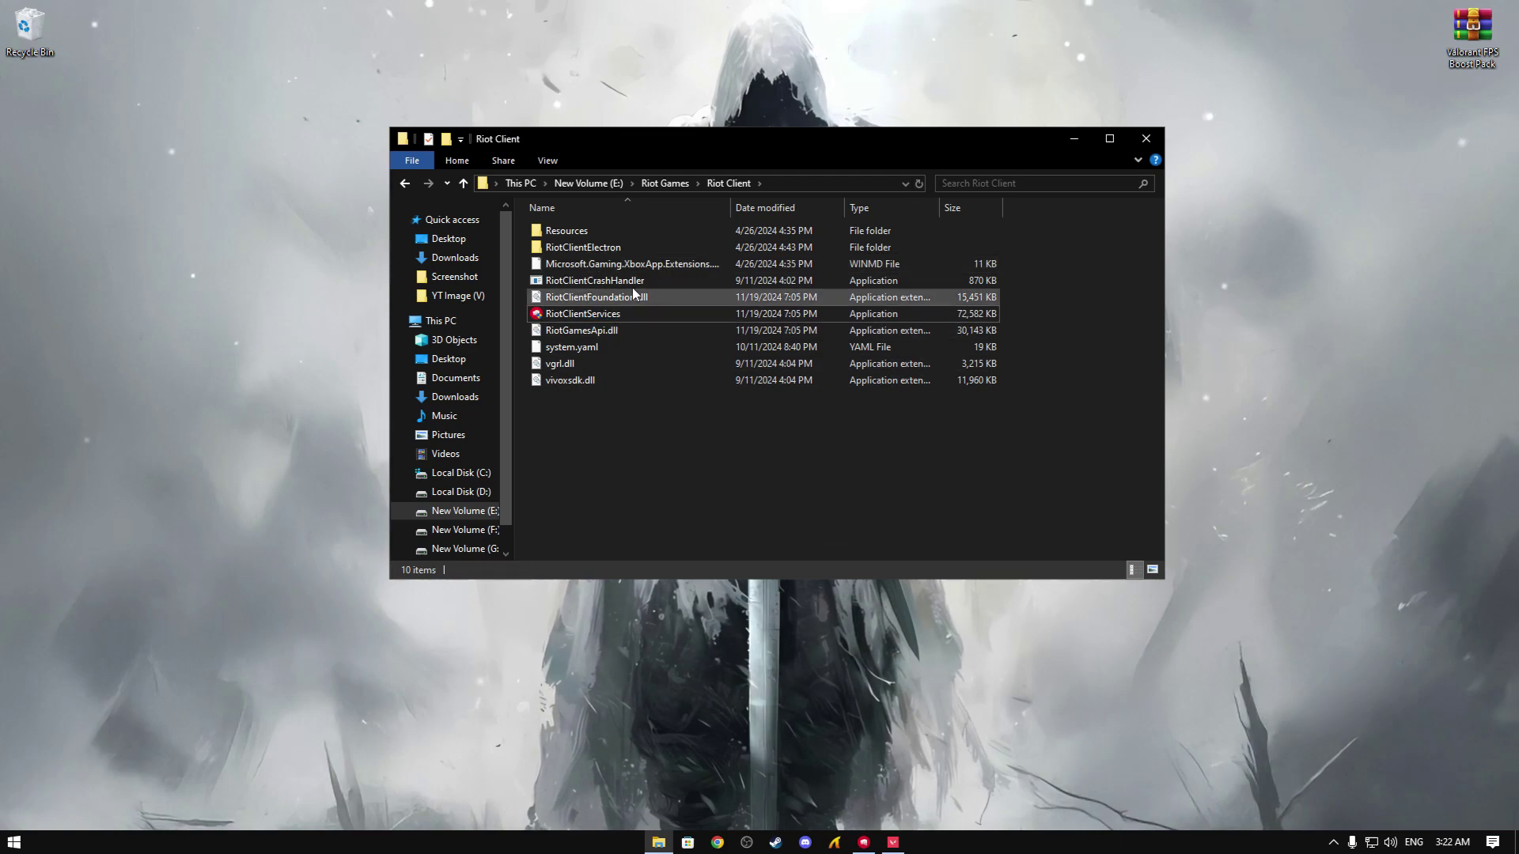
# Go up to the Riot Games folder and open VALORANT\live\ShooterGame\Binaries\Win64
pyautogui.click(660, 183)
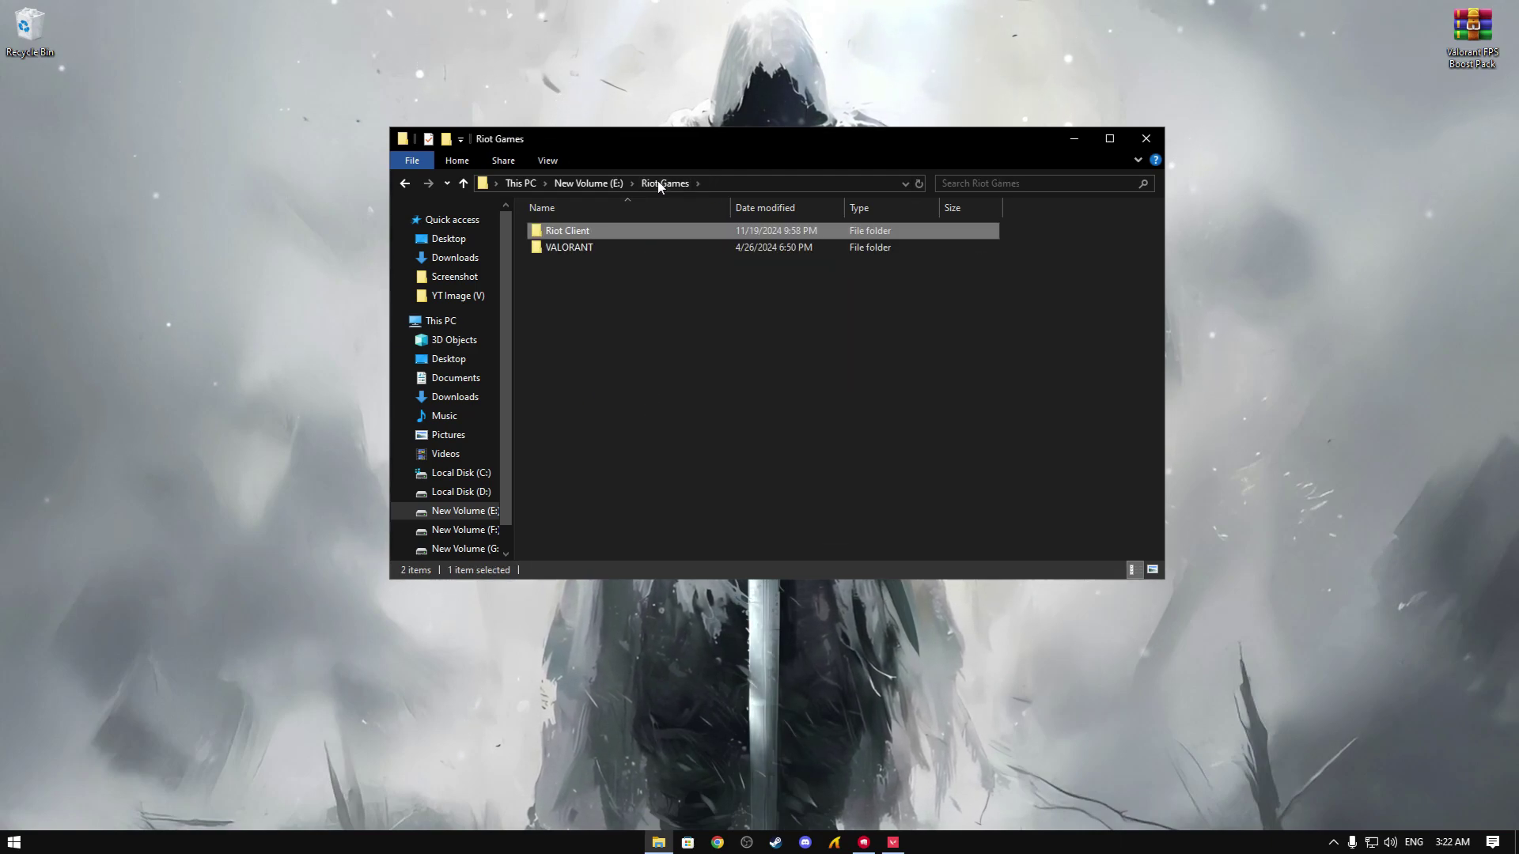
pyautogui.click(580, 247)
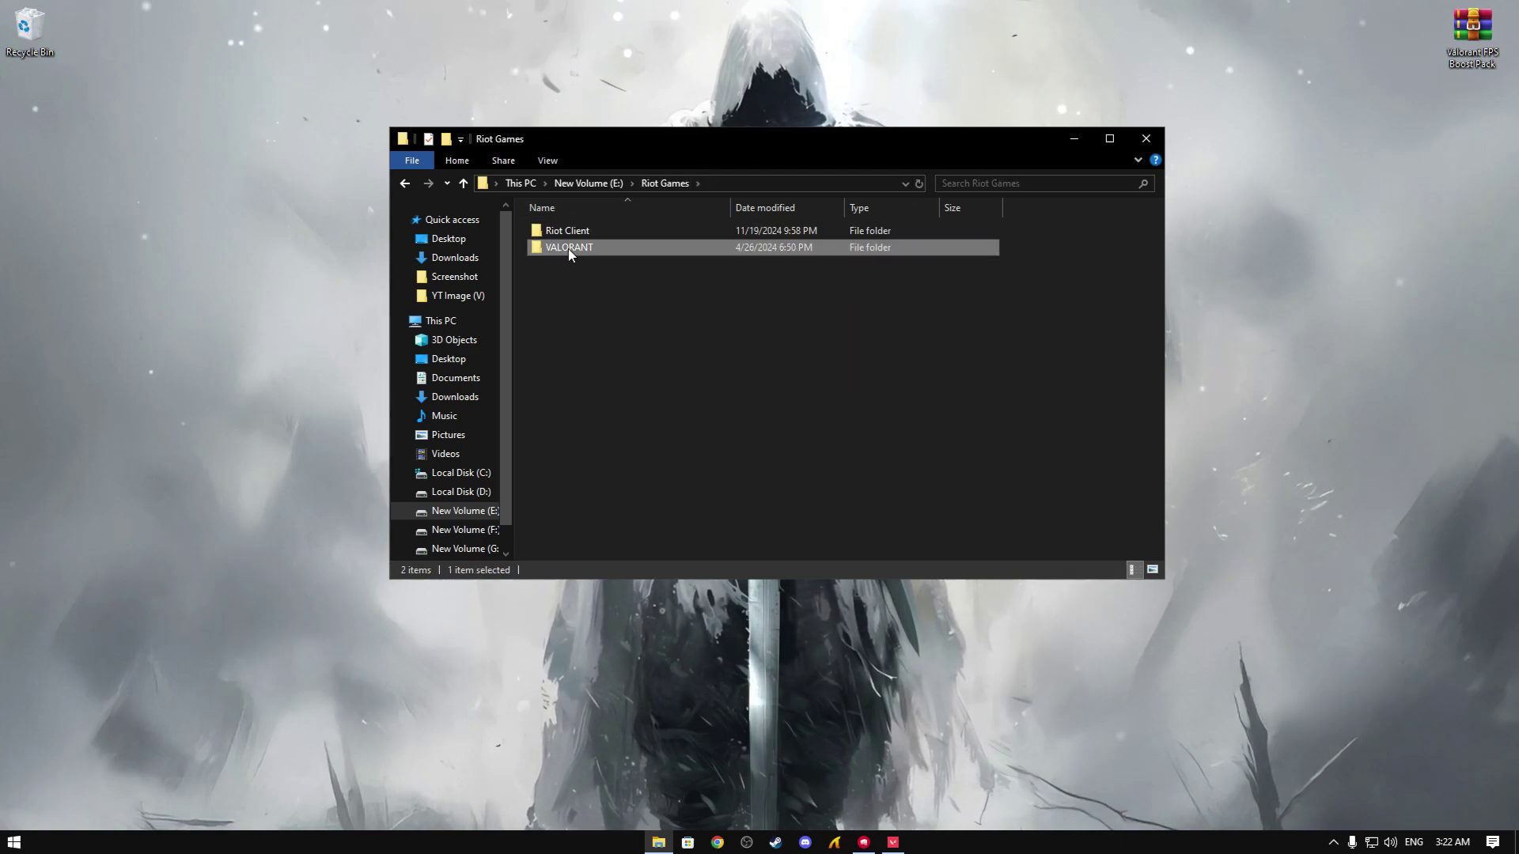
pyautogui.doubleClick(568, 248)
pyautogui.doubleClick(561, 230)
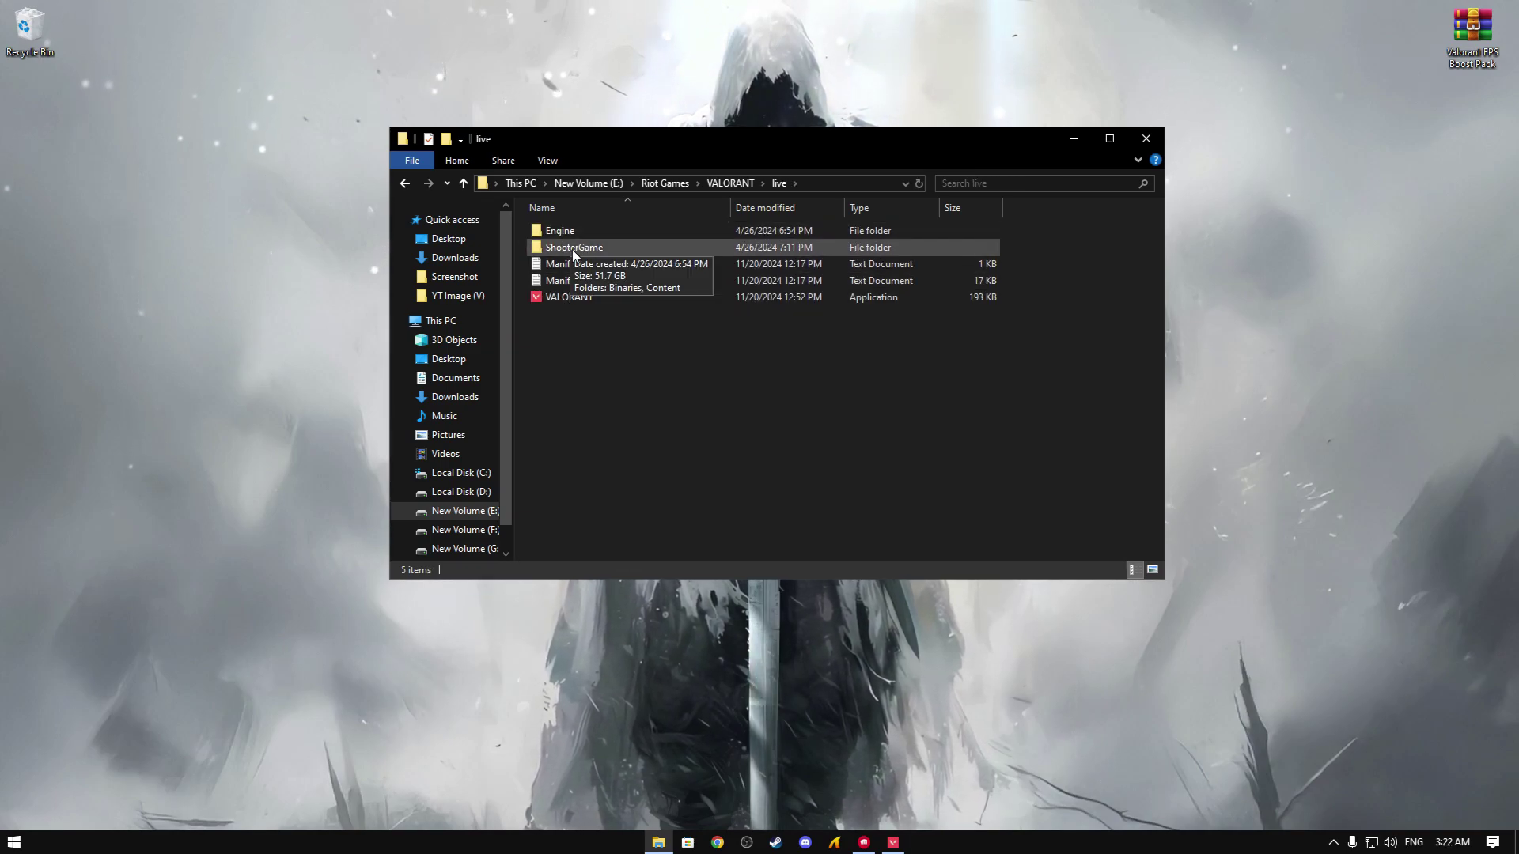
pyautogui.doubleClick(572, 249)
pyautogui.click(574, 233)
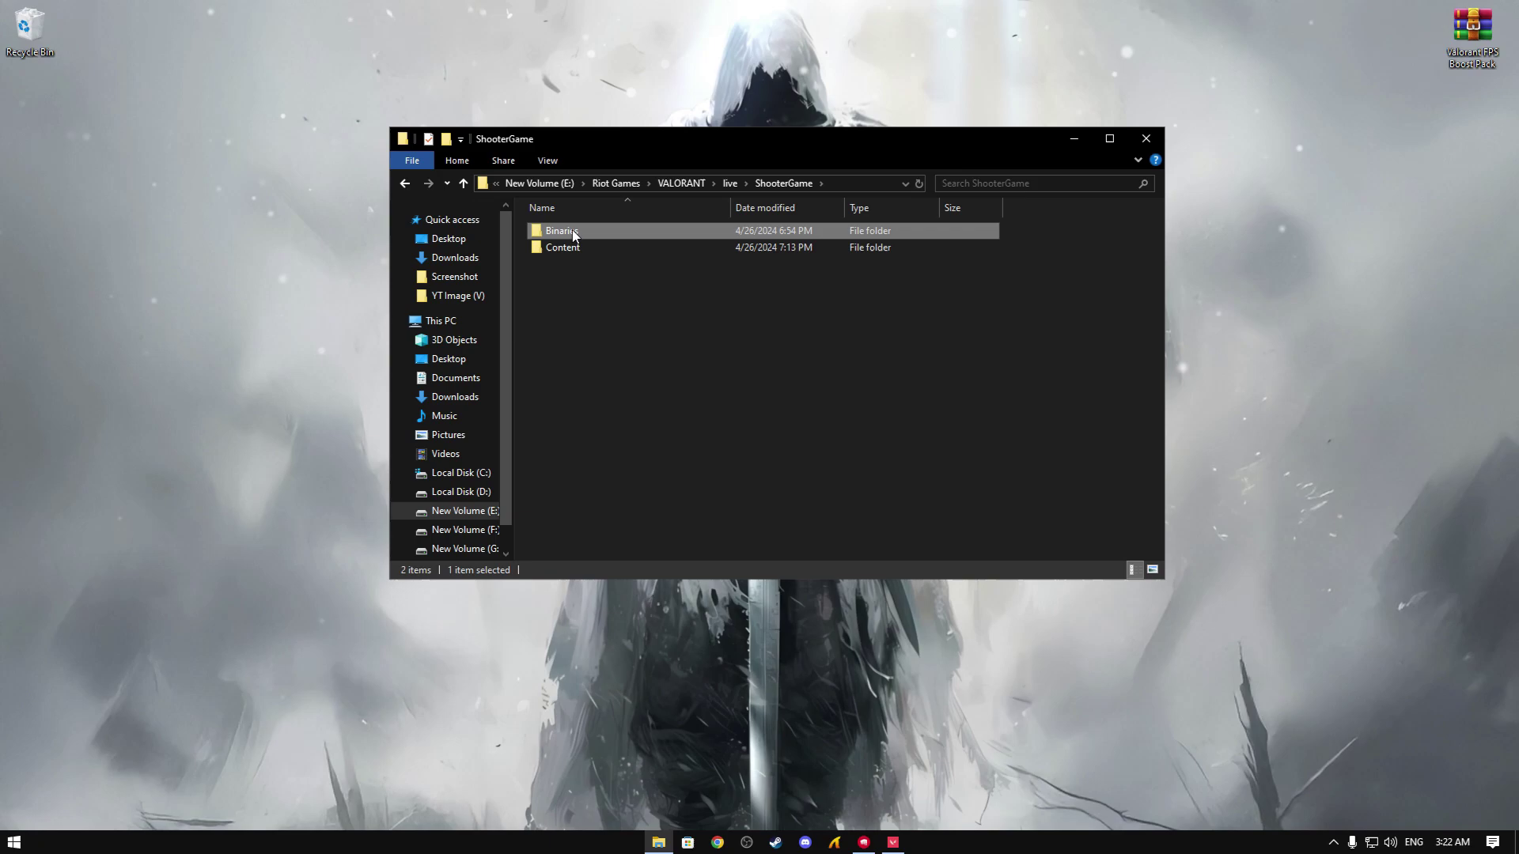
pyautogui.doubleClick(574, 233)
pyautogui.doubleClick(566, 234)
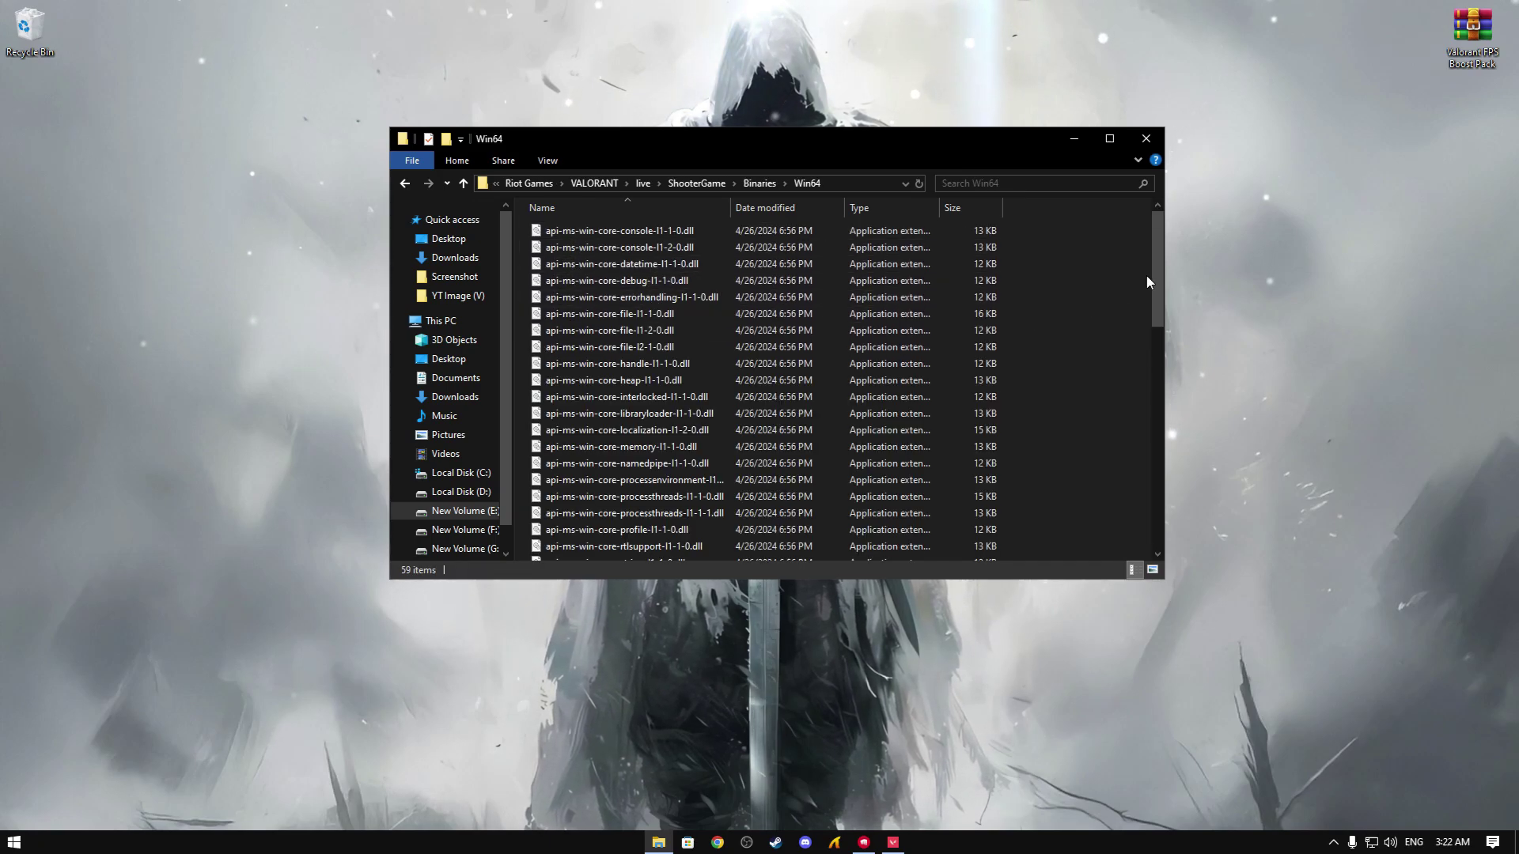
# Open the compatibility properties of VALORANT-Win64-Shipping and set it to disable full-screen optimisations
pyautogui.moveTo(1157, 293); pyautogui.dragTo(1160, 527)
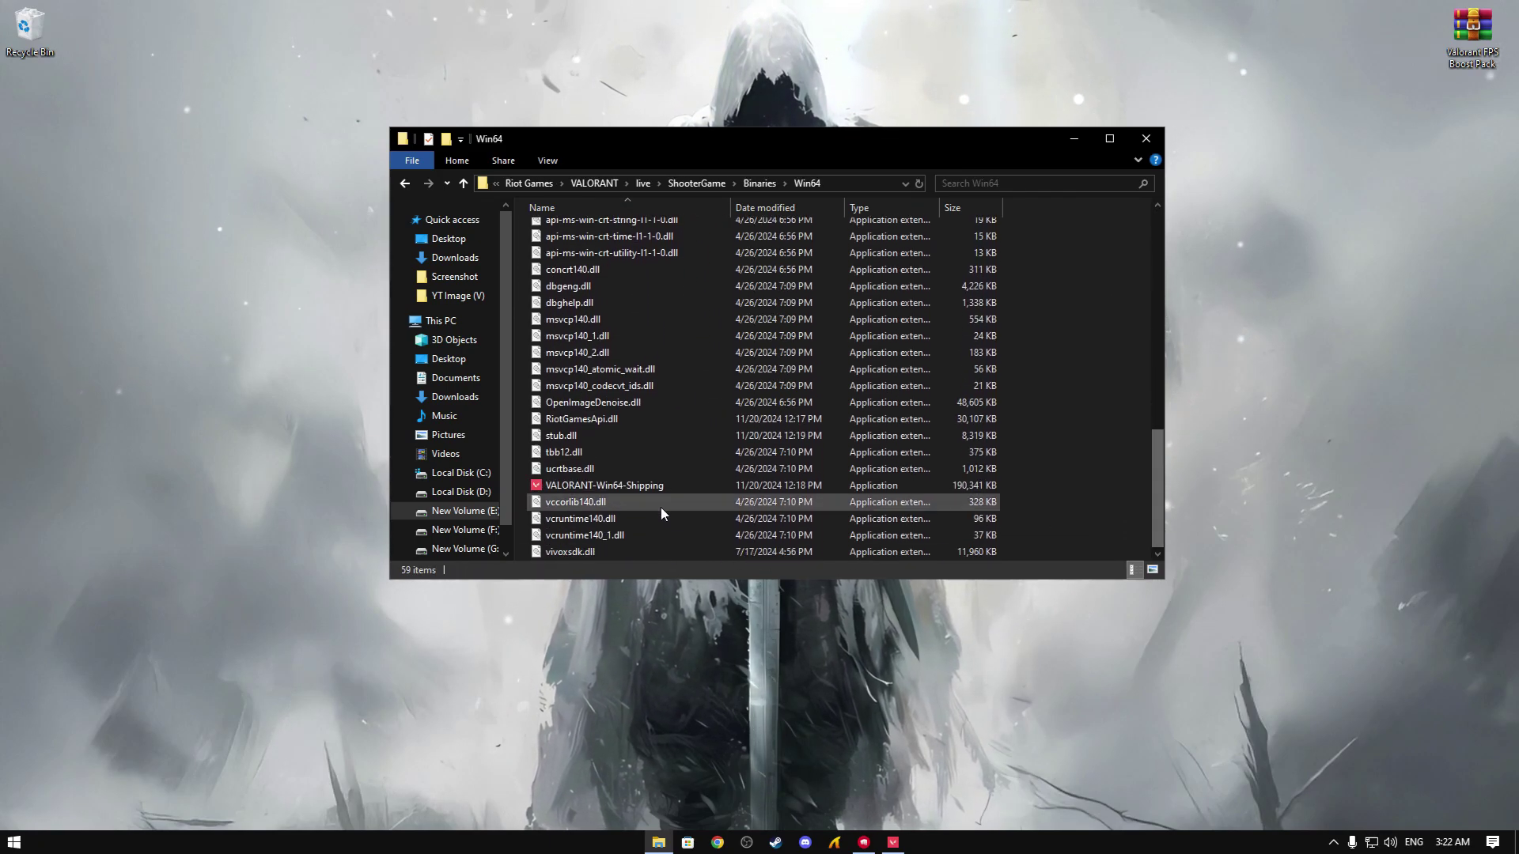
pyautogui.click(613, 488)
pyautogui.rightClick(603, 489)
pyautogui.click(647, 476)
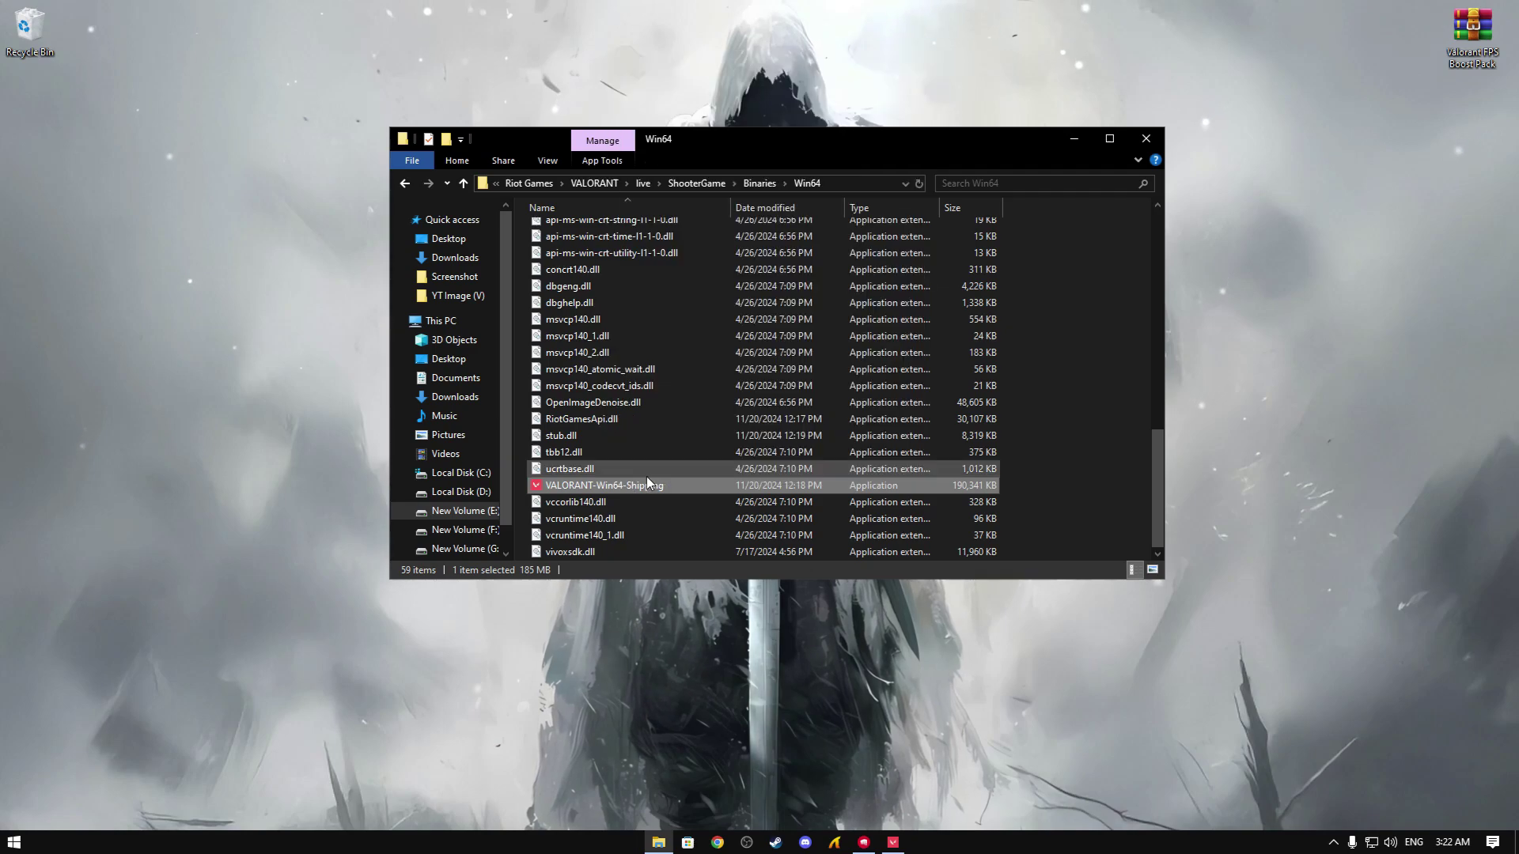
pyautogui.click(766, 264)
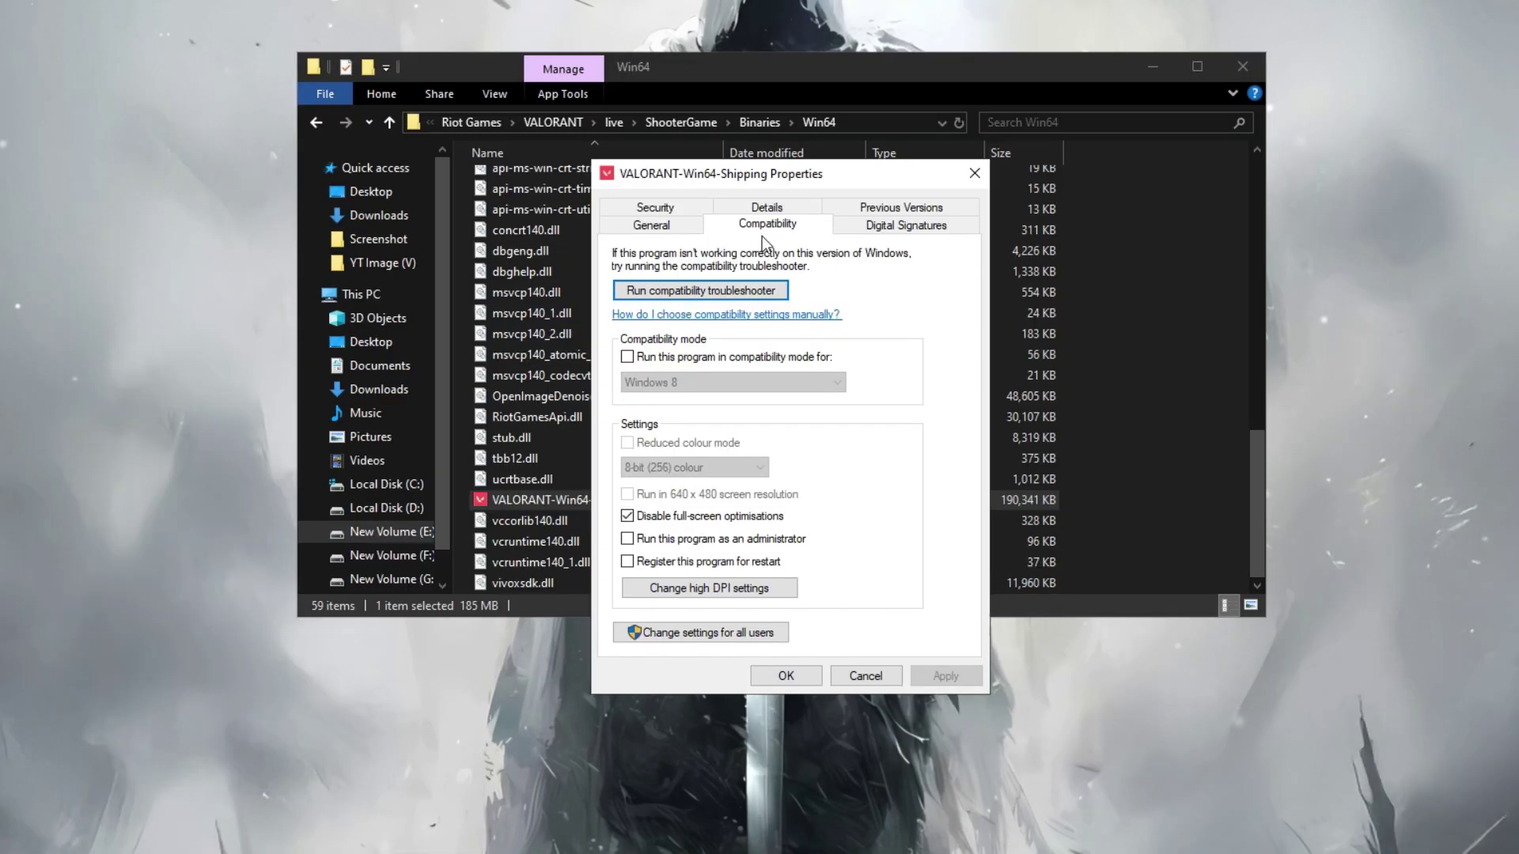
pyautogui.click(648, 521)
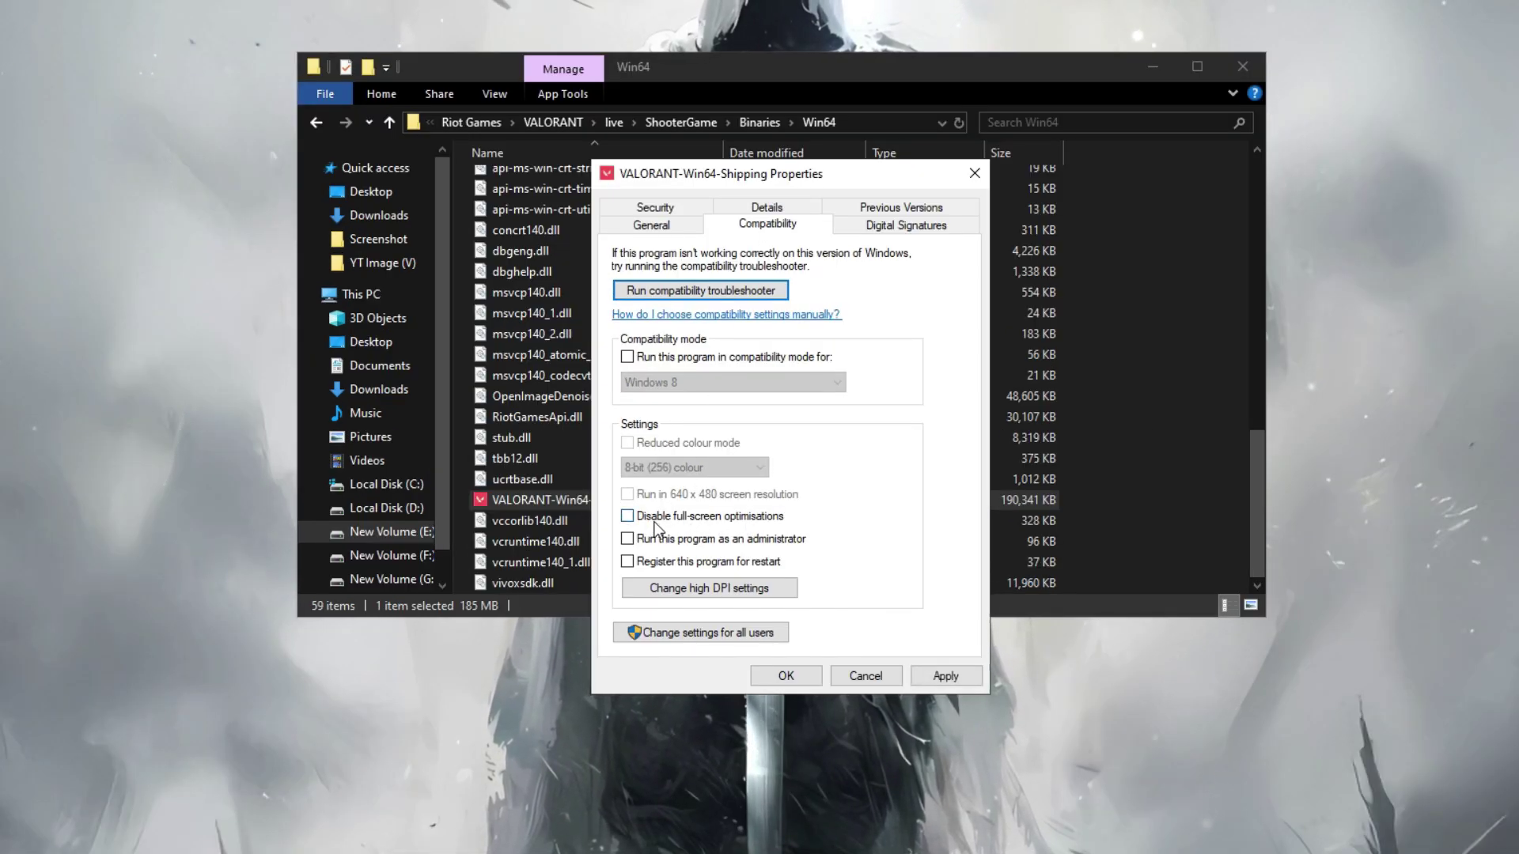
# Override VALORANT-Win64-Shipping's high DPI scaling behaviour with scaling performed by Application, apply the changes and close its properties
pyautogui.click(694, 588)
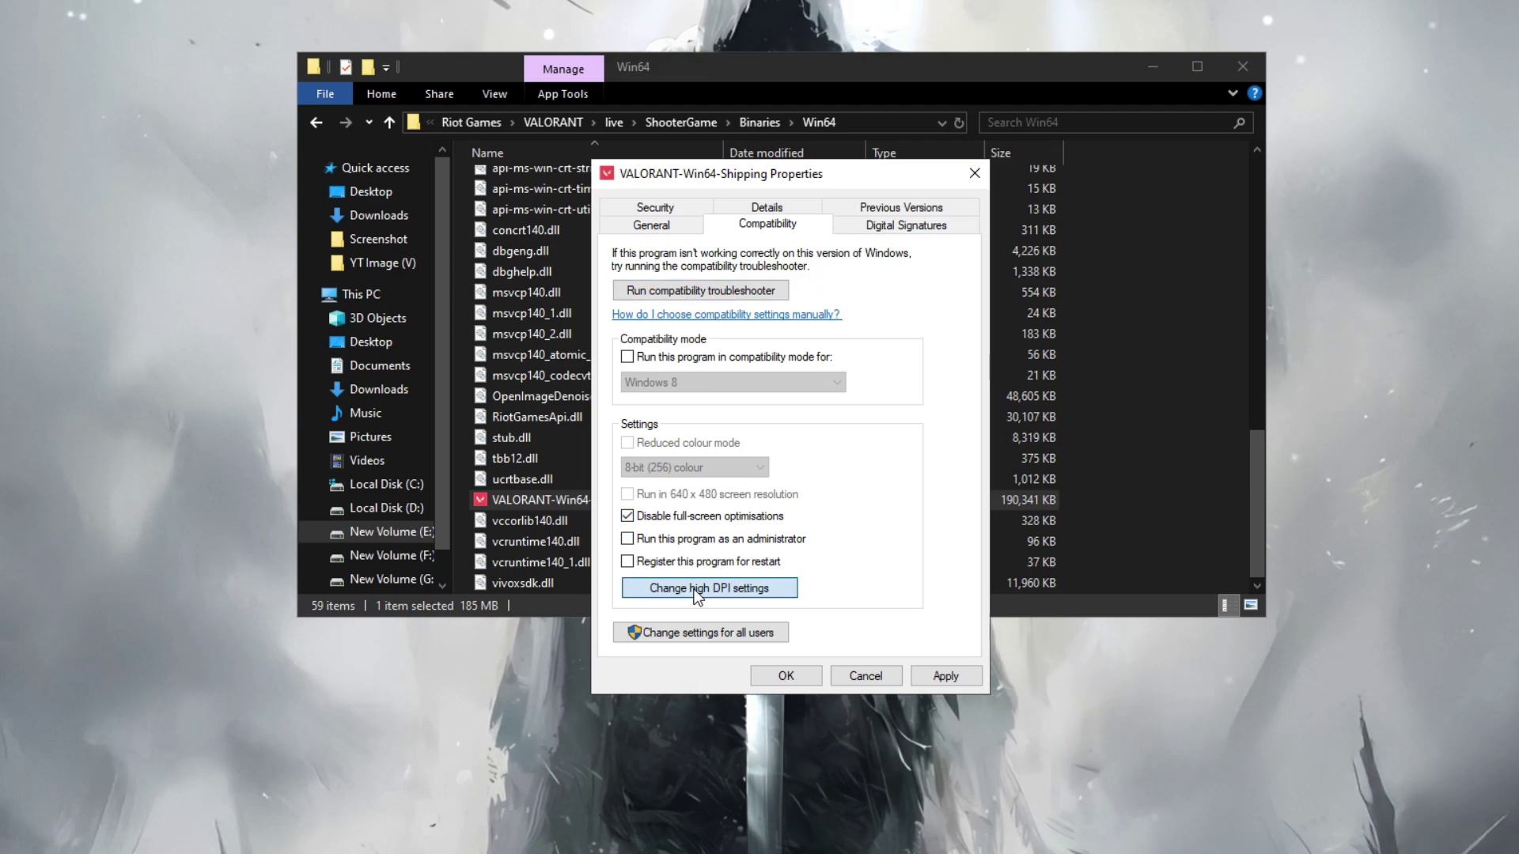
pyautogui.click(684, 555)
pyautogui.click(736, 582)
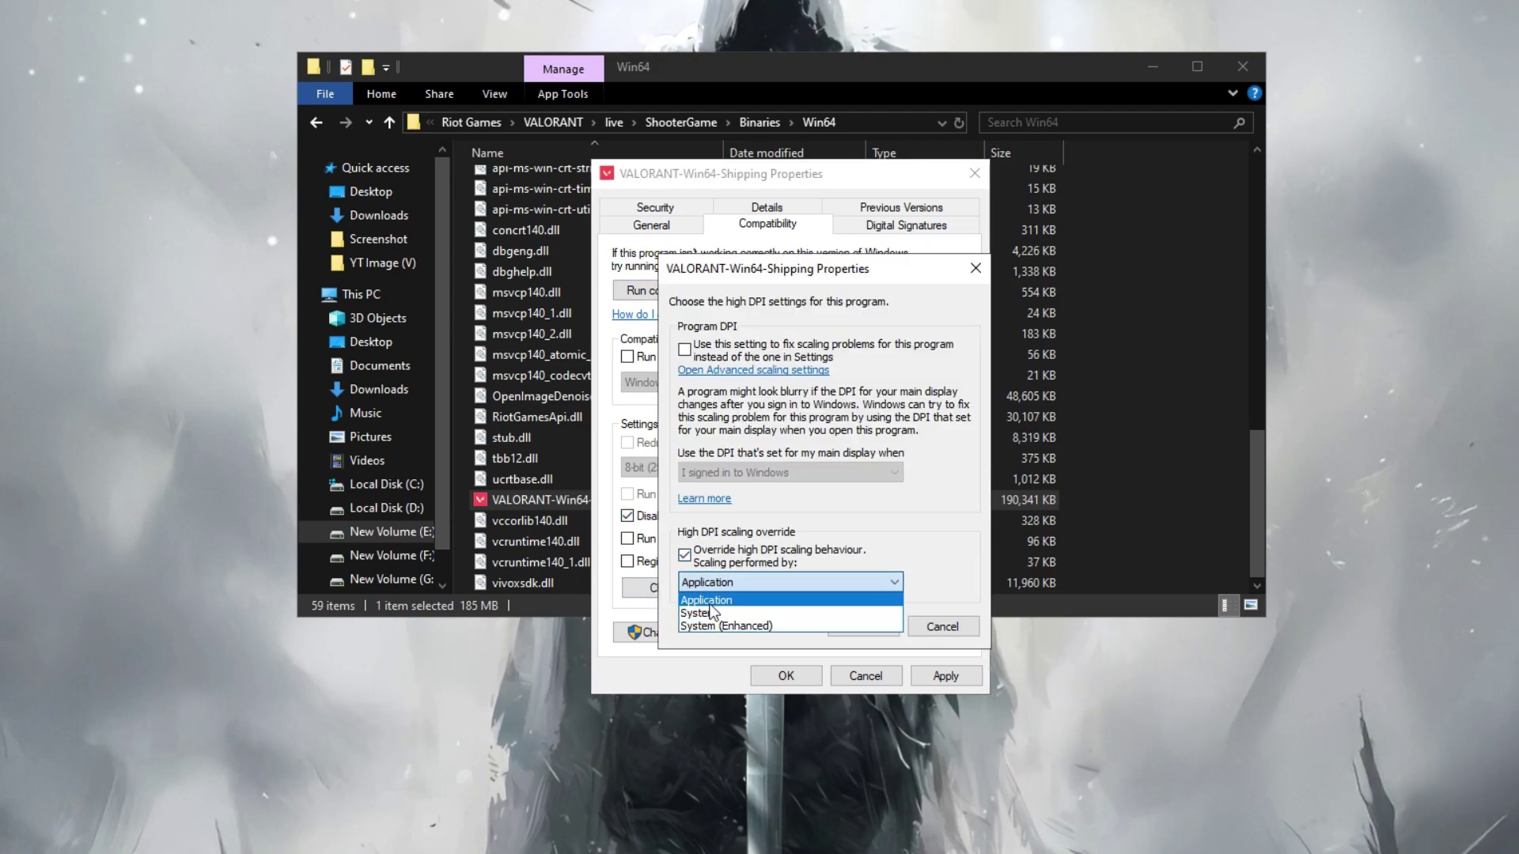
pyautogui.click(732, 601)
pyautogui.click(870, 625)
pyautogui.click(948, 674)
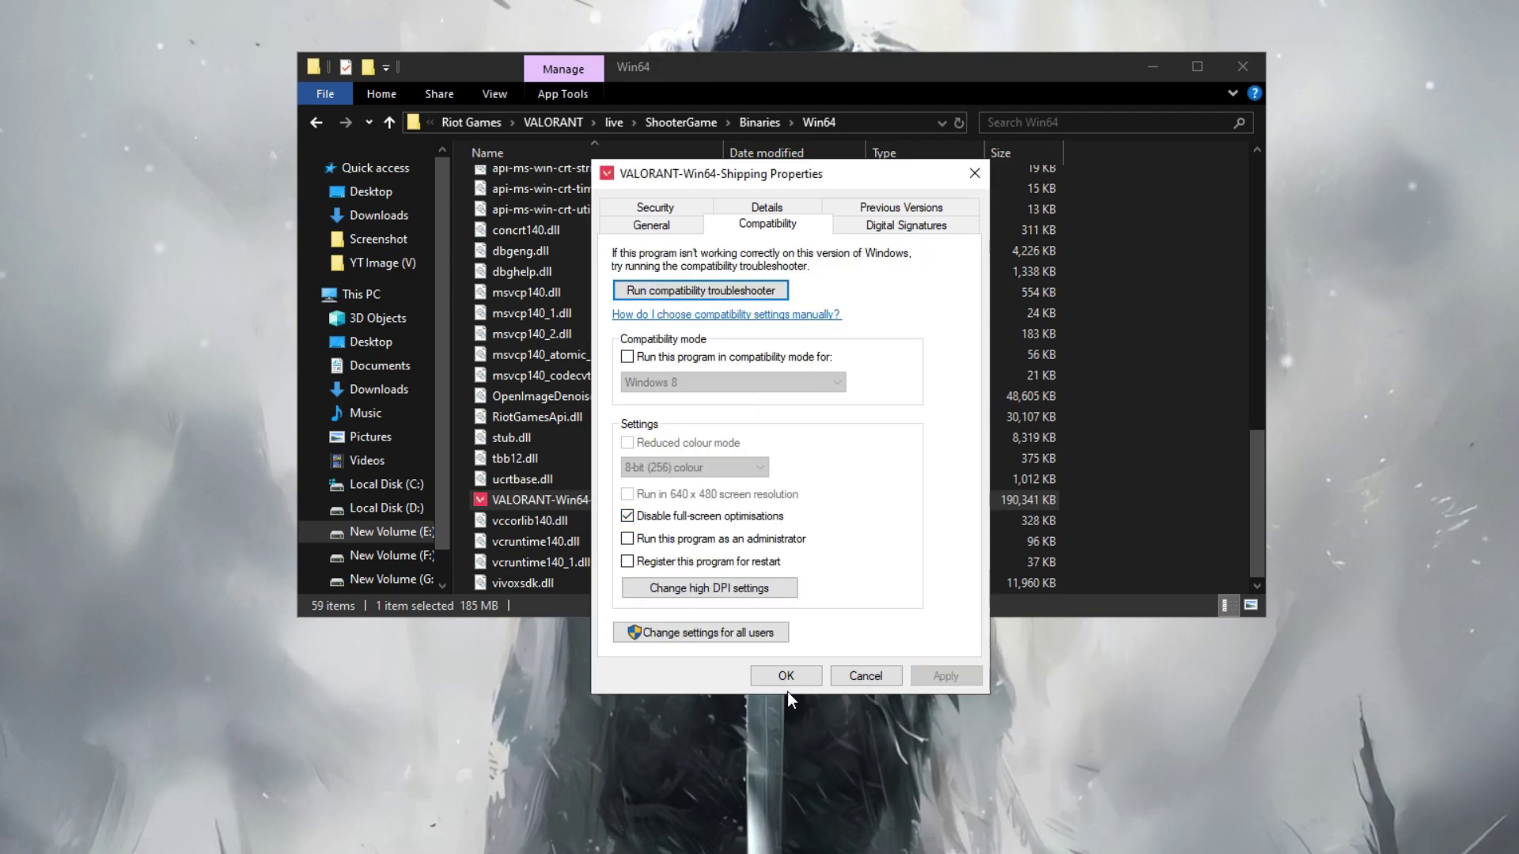
pyautogui.click(787, 677)
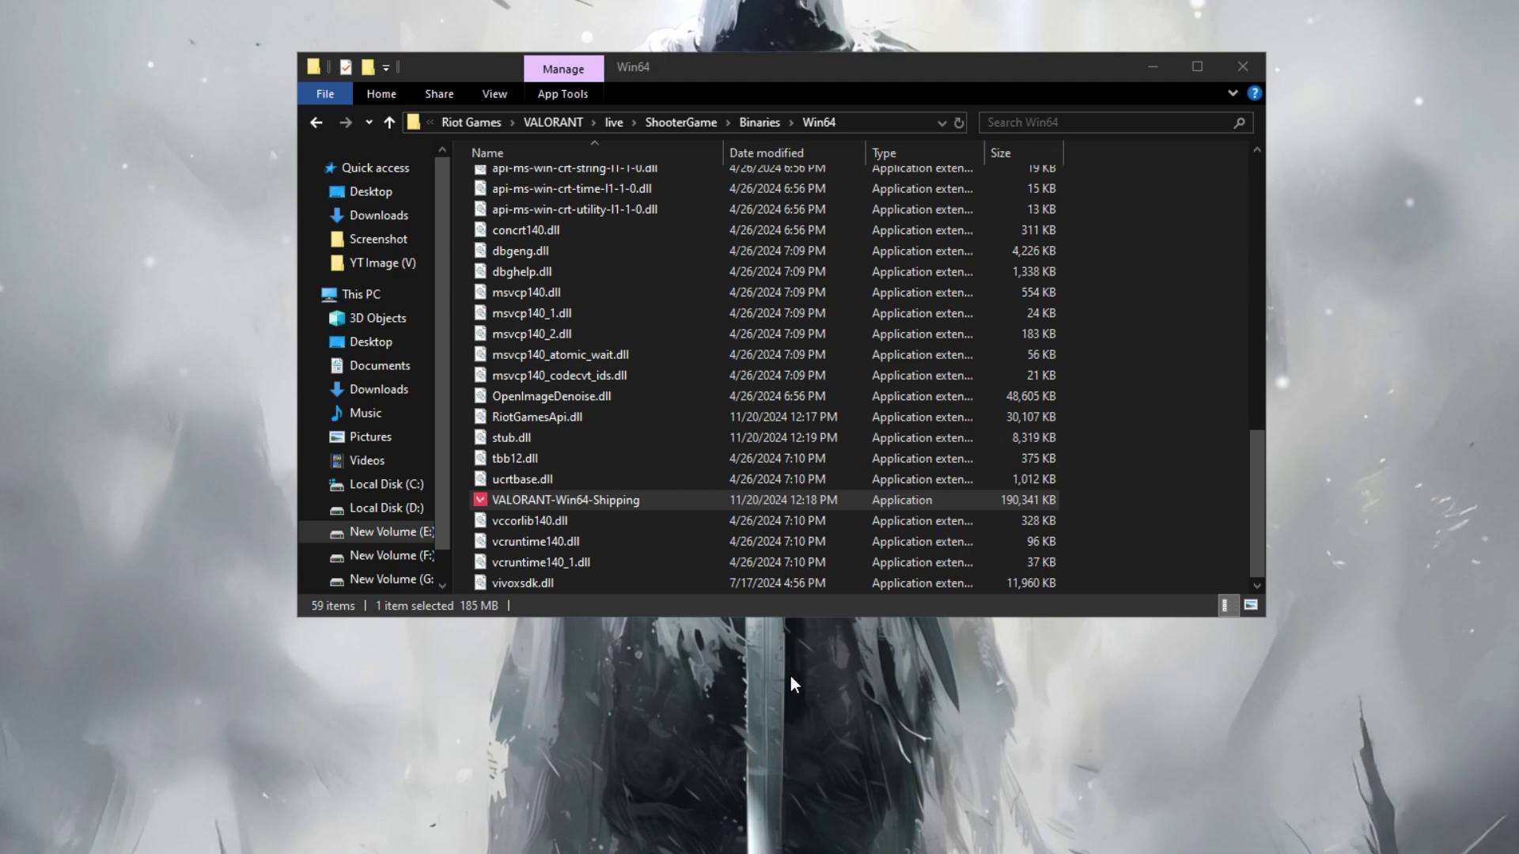
# Copy the Win64 folder's full path and close the folder window
pyautogui.click(898, 122)
pyautogui.rightClick(836, 119)
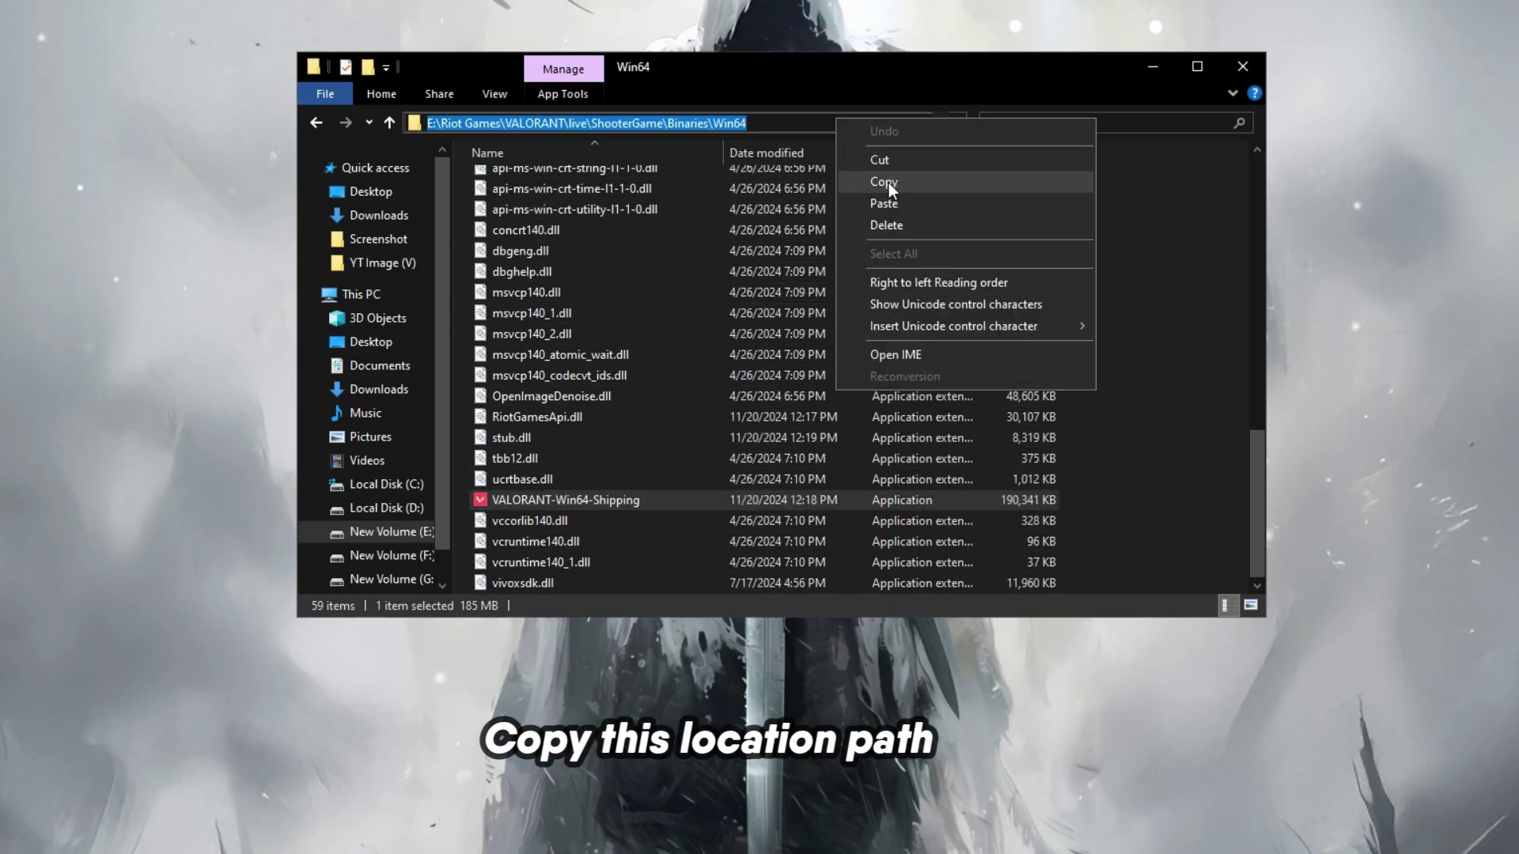
pyautogui.click(884, 183)
pyautogui.click(1243, 66)
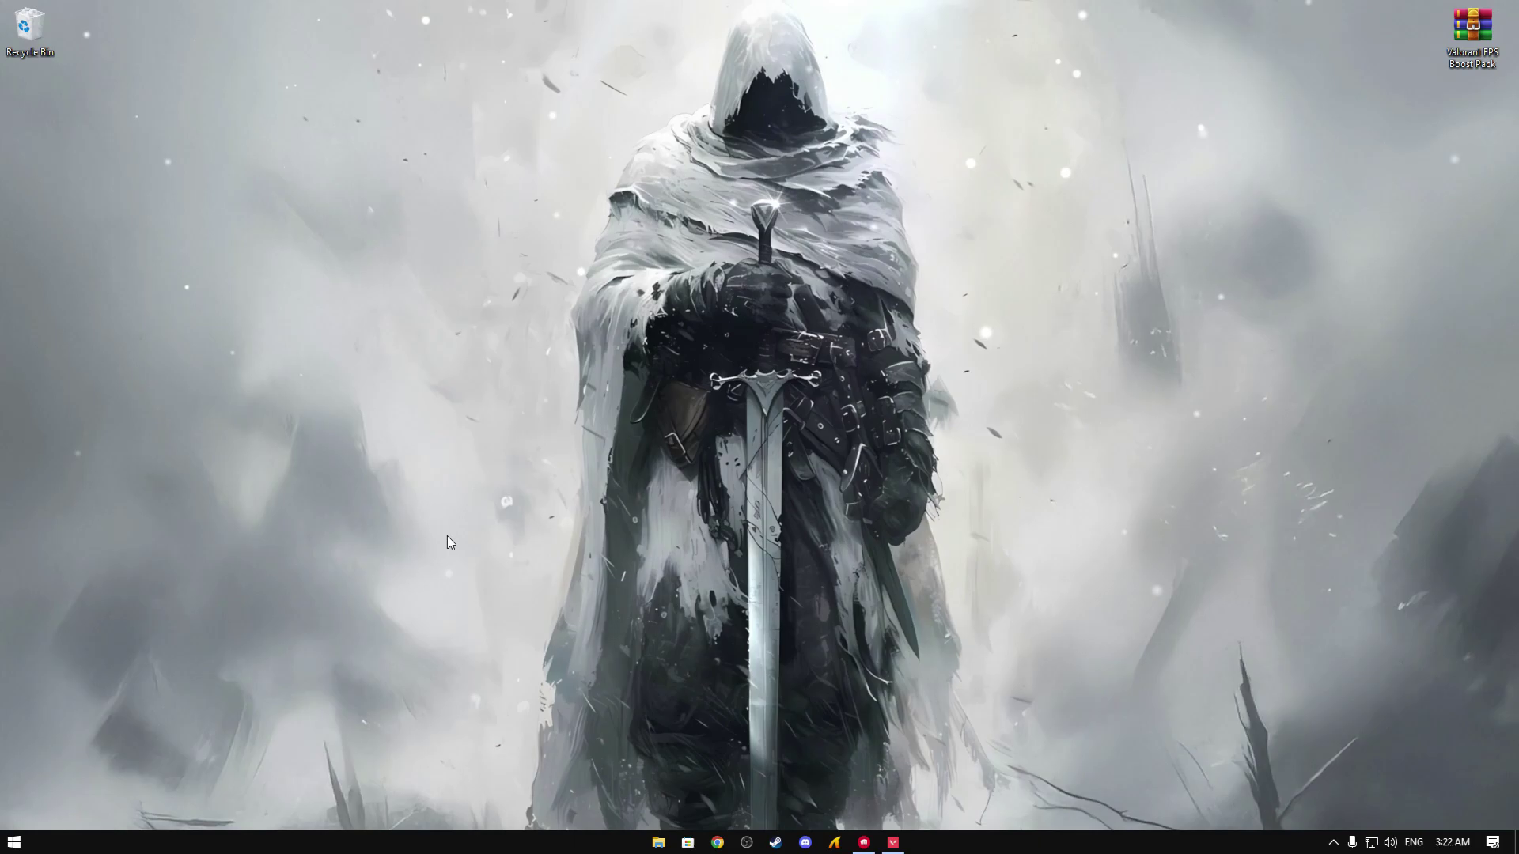
# Search Windows for "gr" and open the Graphics settings
pyautogui.click(16, 841)
pyautogui.write('gr')
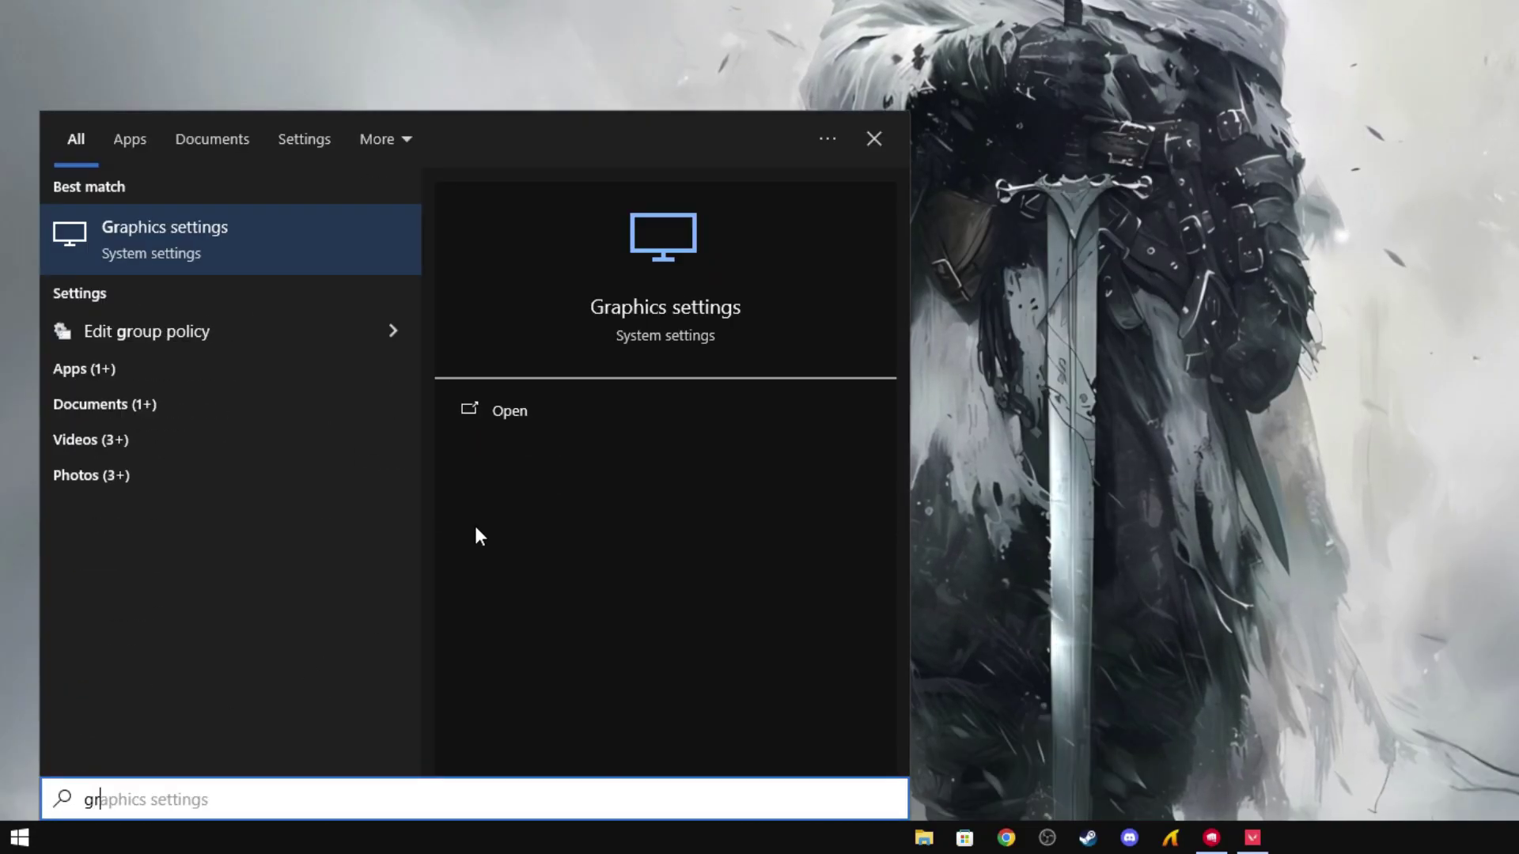
pyautogui.click(669, 308)
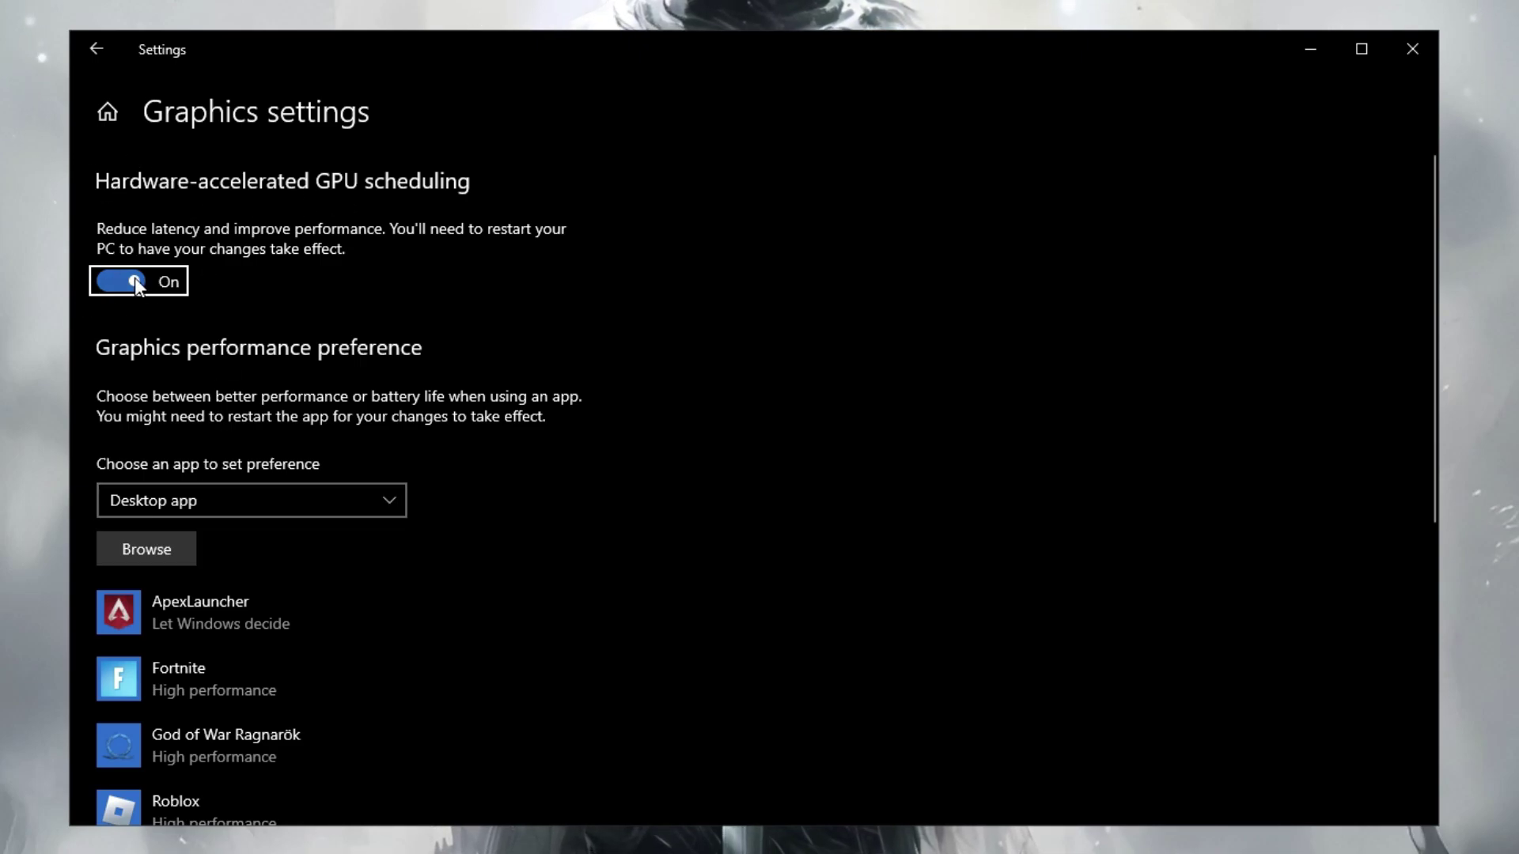
# Add the desktop app VALORANT-Win64-Shipping to the graphics performance preference list, browsing to it with the copied Win64 folder path
pyautogui.scroll(-5, 162, 549)
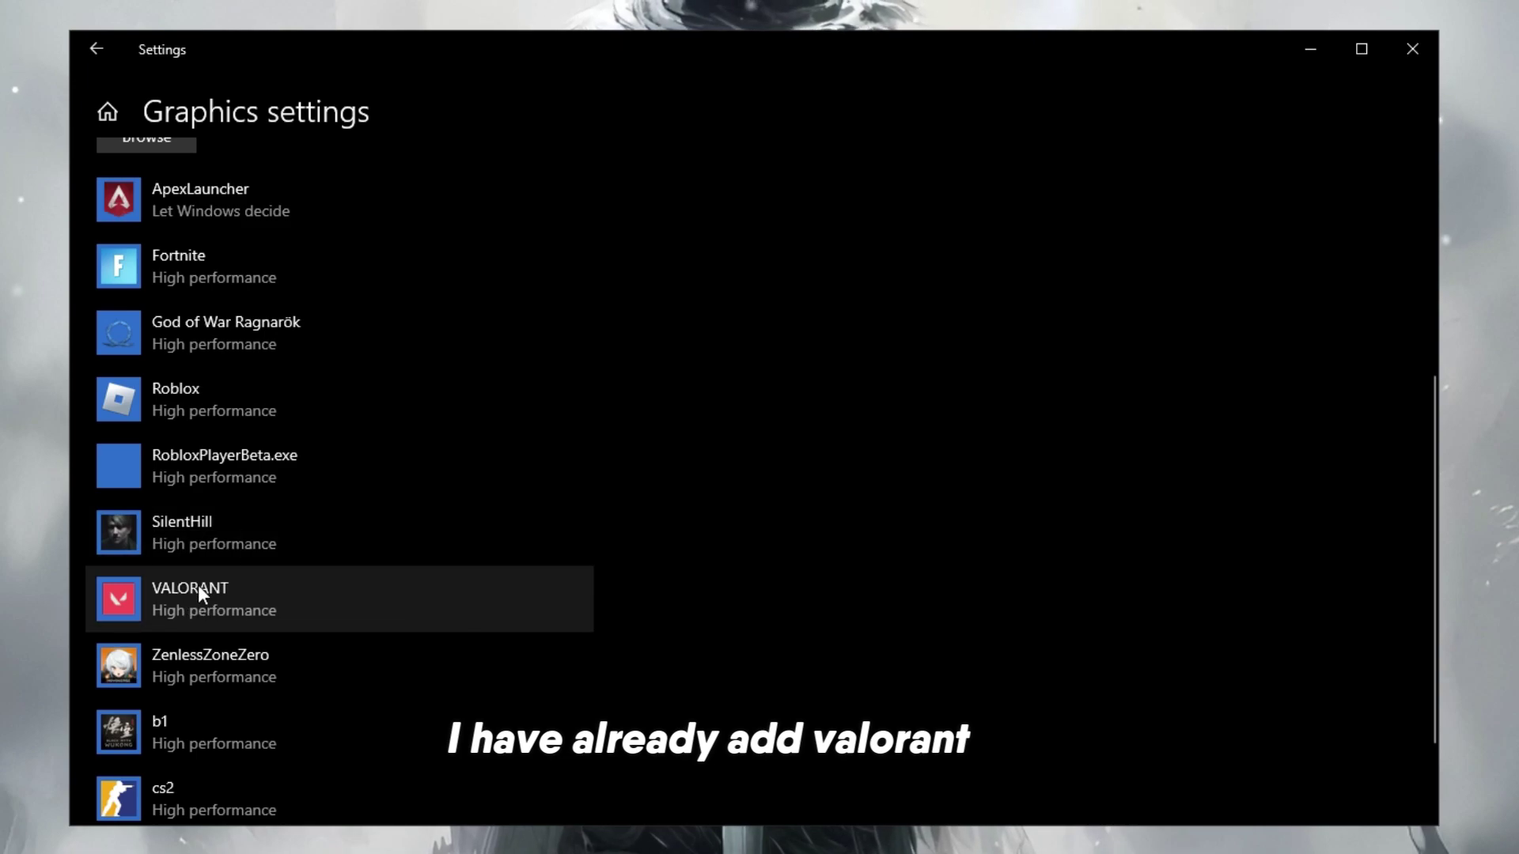
pyautogui.scroll(5, 198, 586)
pyautogui.click(130, 448)
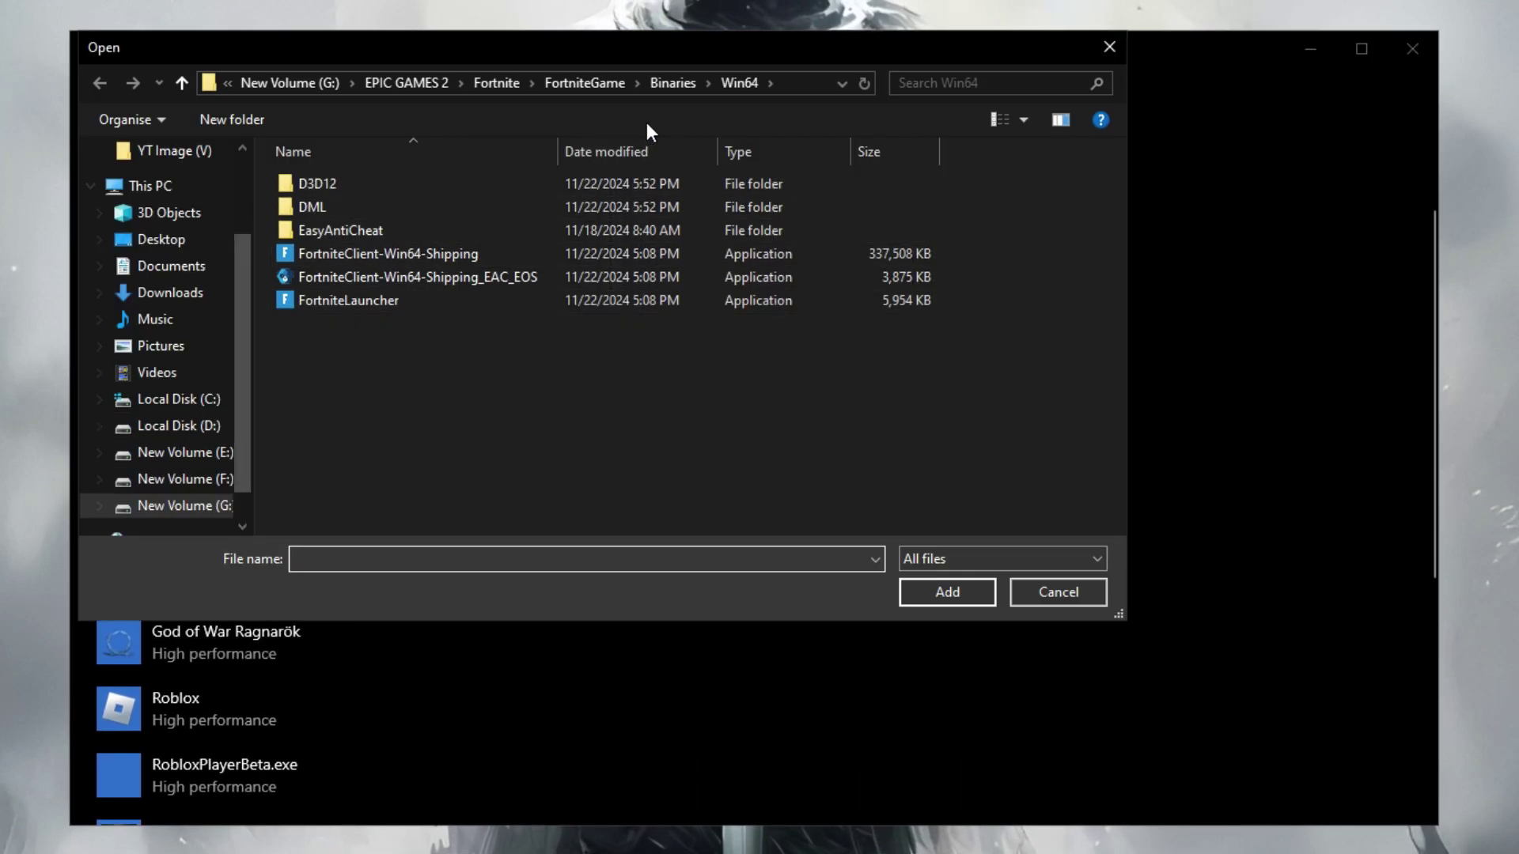
pyautogui.click(773, 76)
pyautogui.rightClick(744, 86)
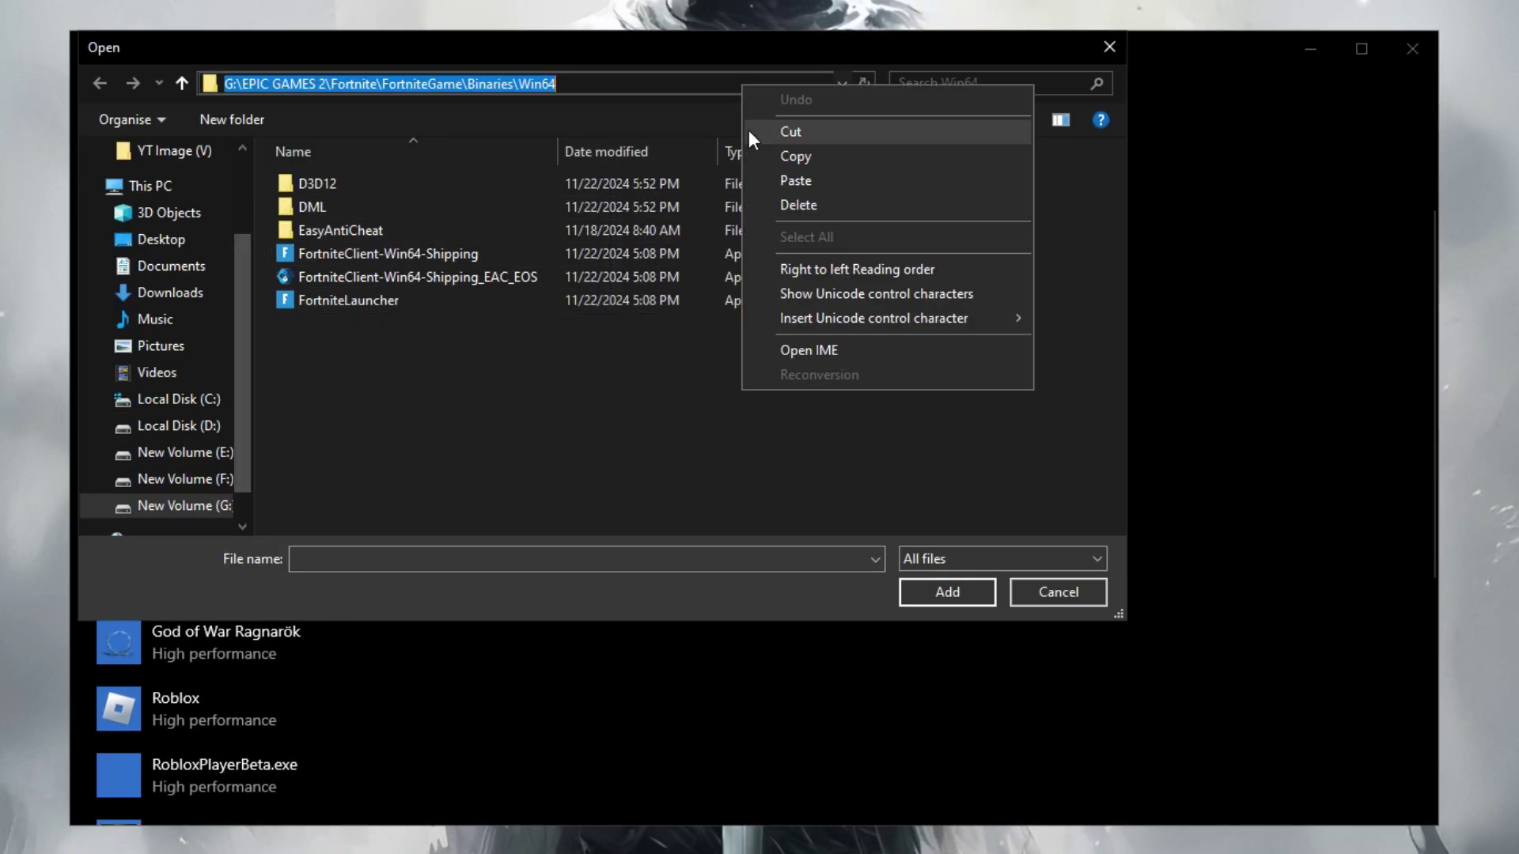
pyautogui.click(800, 179)
pyautogui.press('Return')
pyautogui.click(333, 187)
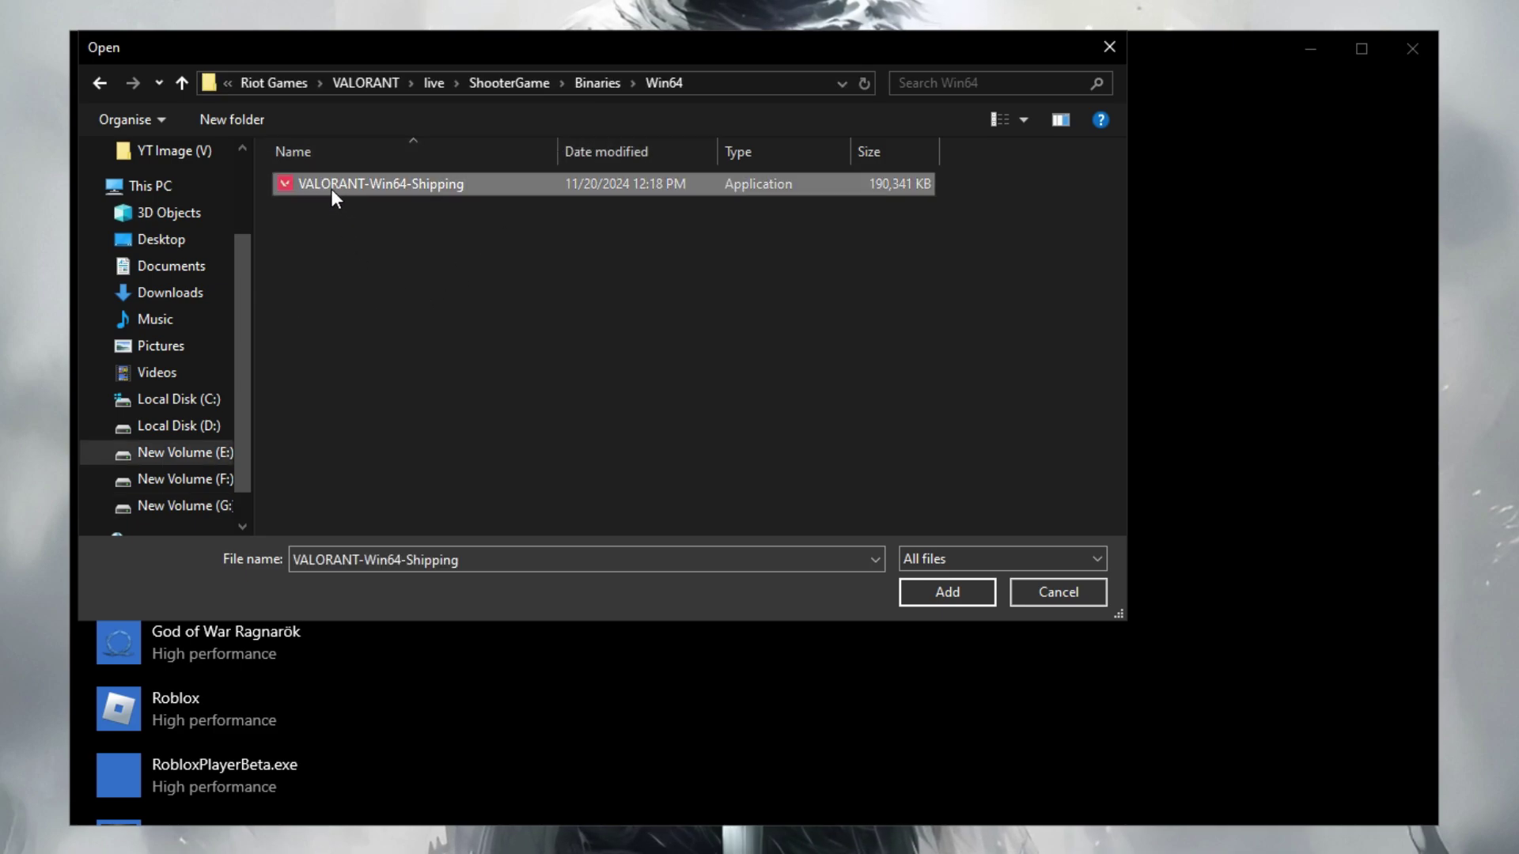
pyautogui.click(965, 595)
# Set VALORANT's graphics preference to High performance and save it
pyautogui.scroll(-5, 530, 554)
pyautogui.click(193, 514)
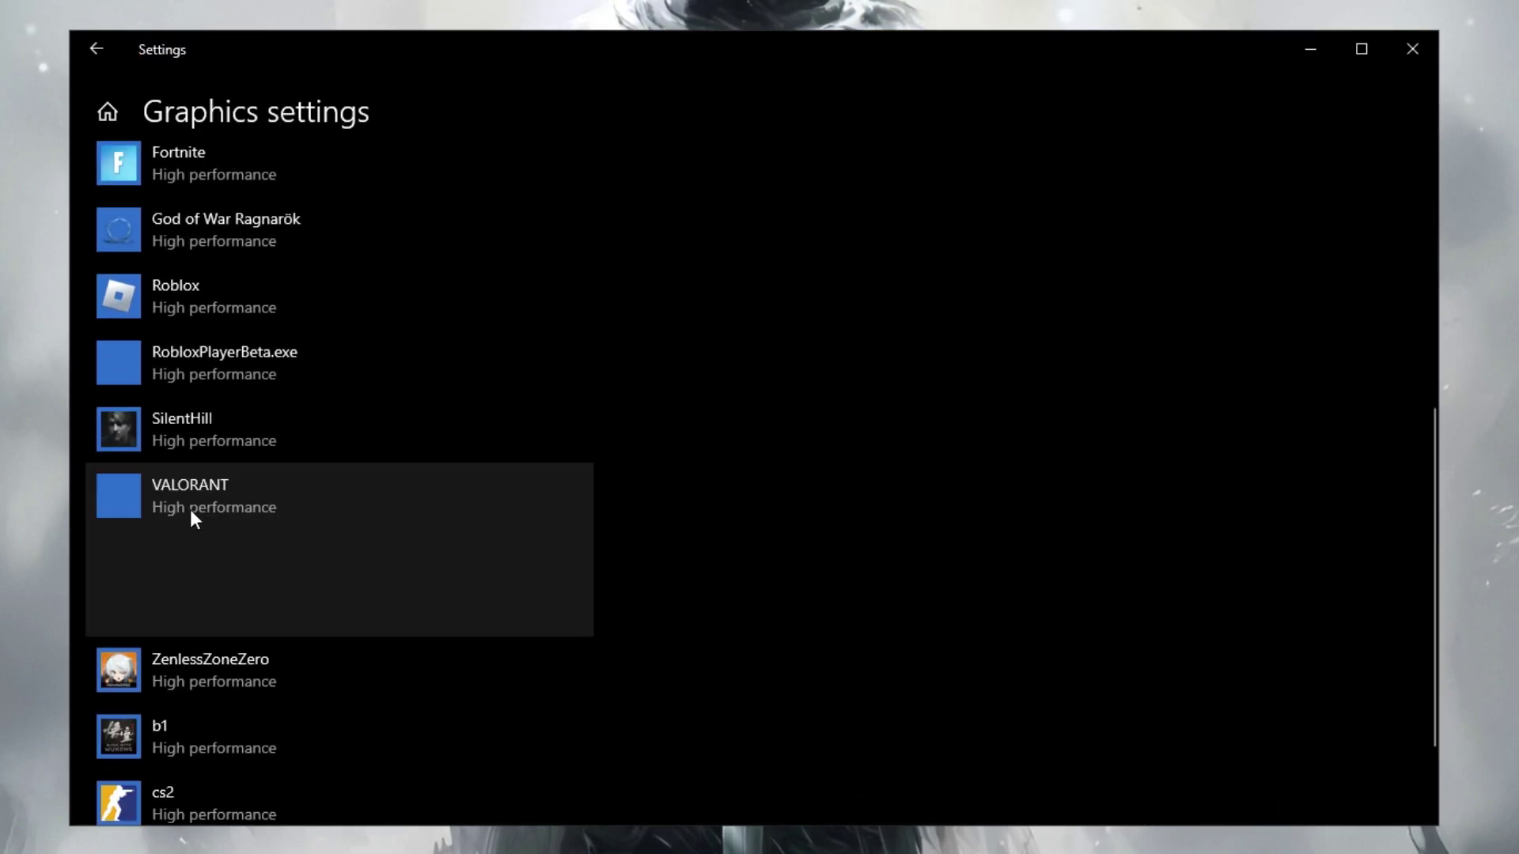
pyautogui.click(424, 611)
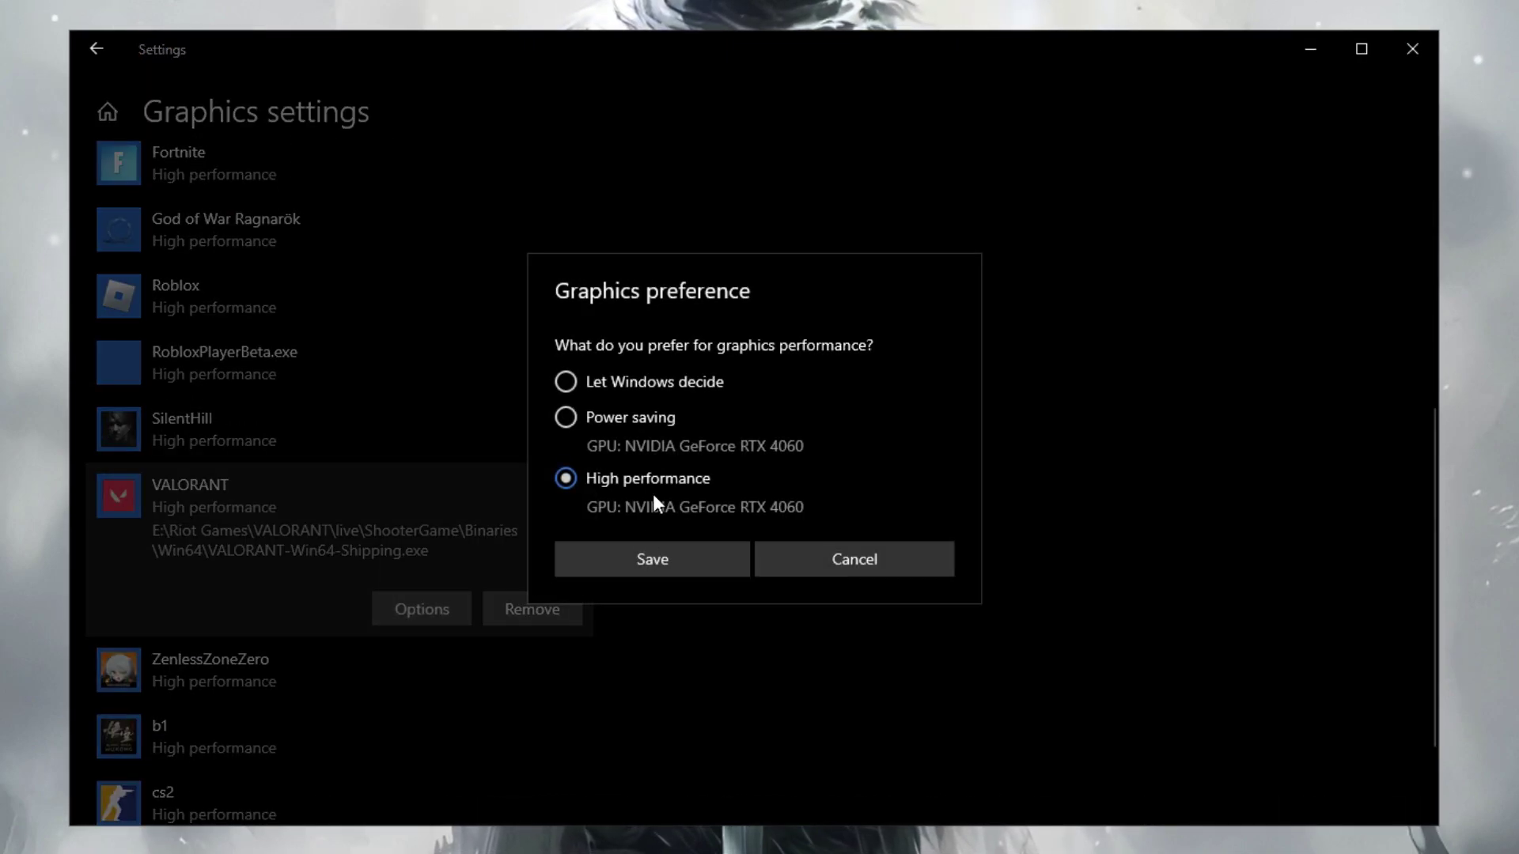
pyautogui.click(660, 557)
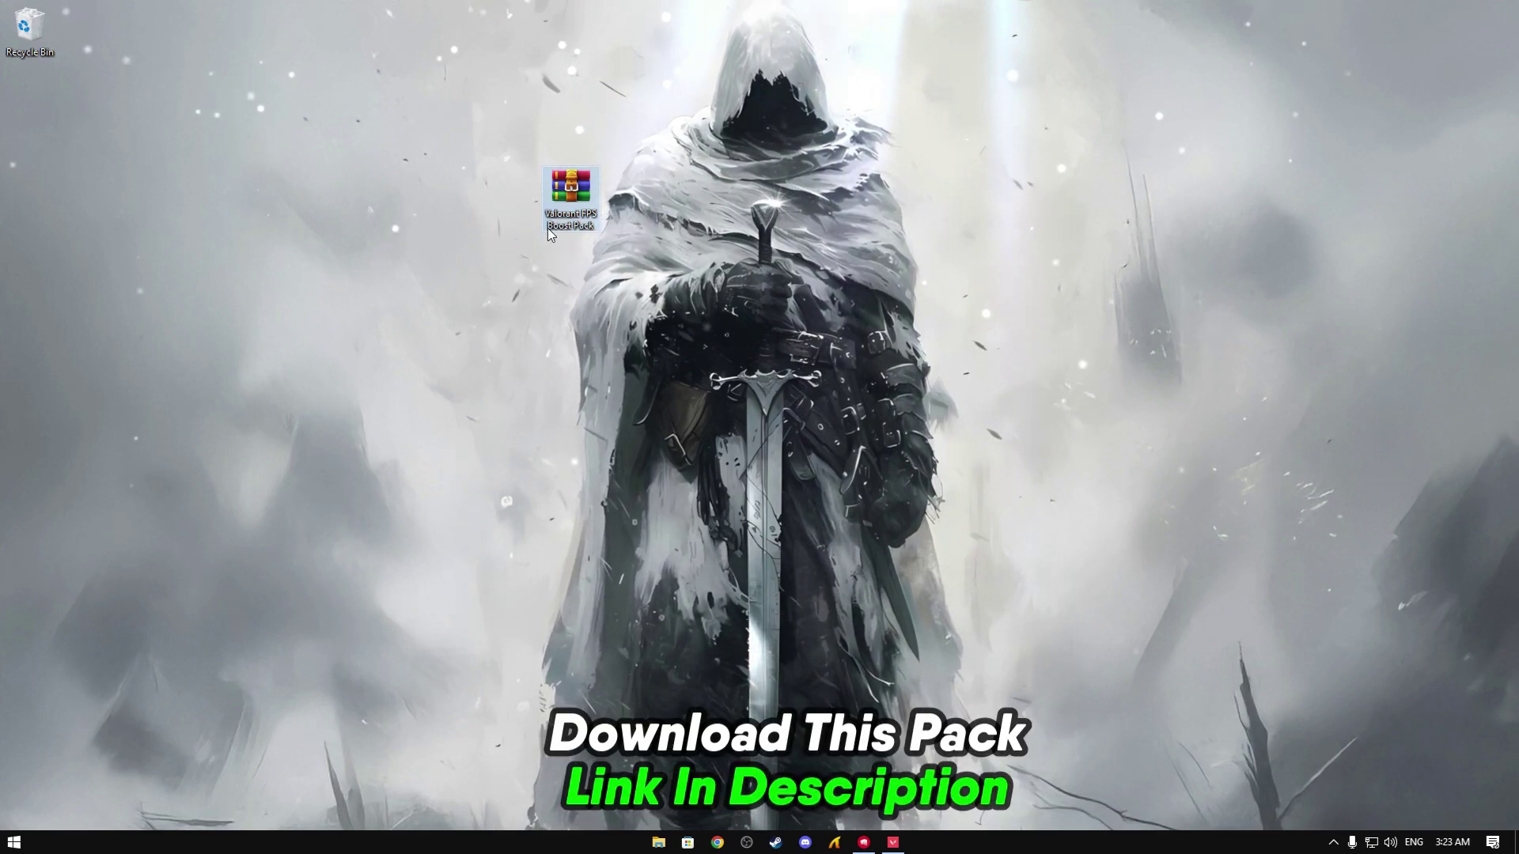
# Extract the Valorant FPS Boost Pack archive onto the desktop and place the extracted folder beside the archive
pyautogui.rightClick(576, 204)
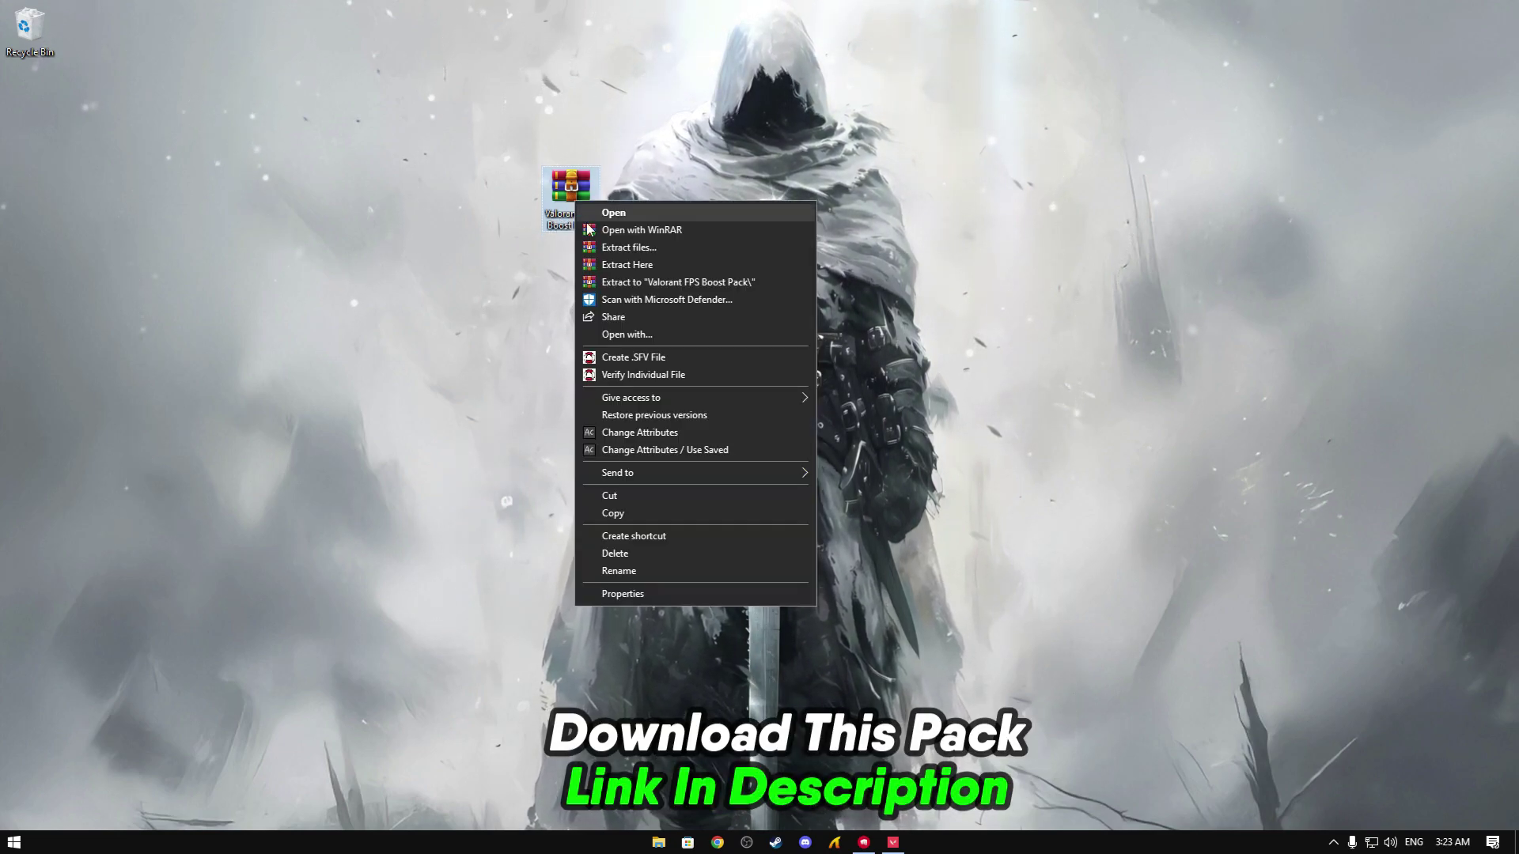
pyautogui.click(620, 264)
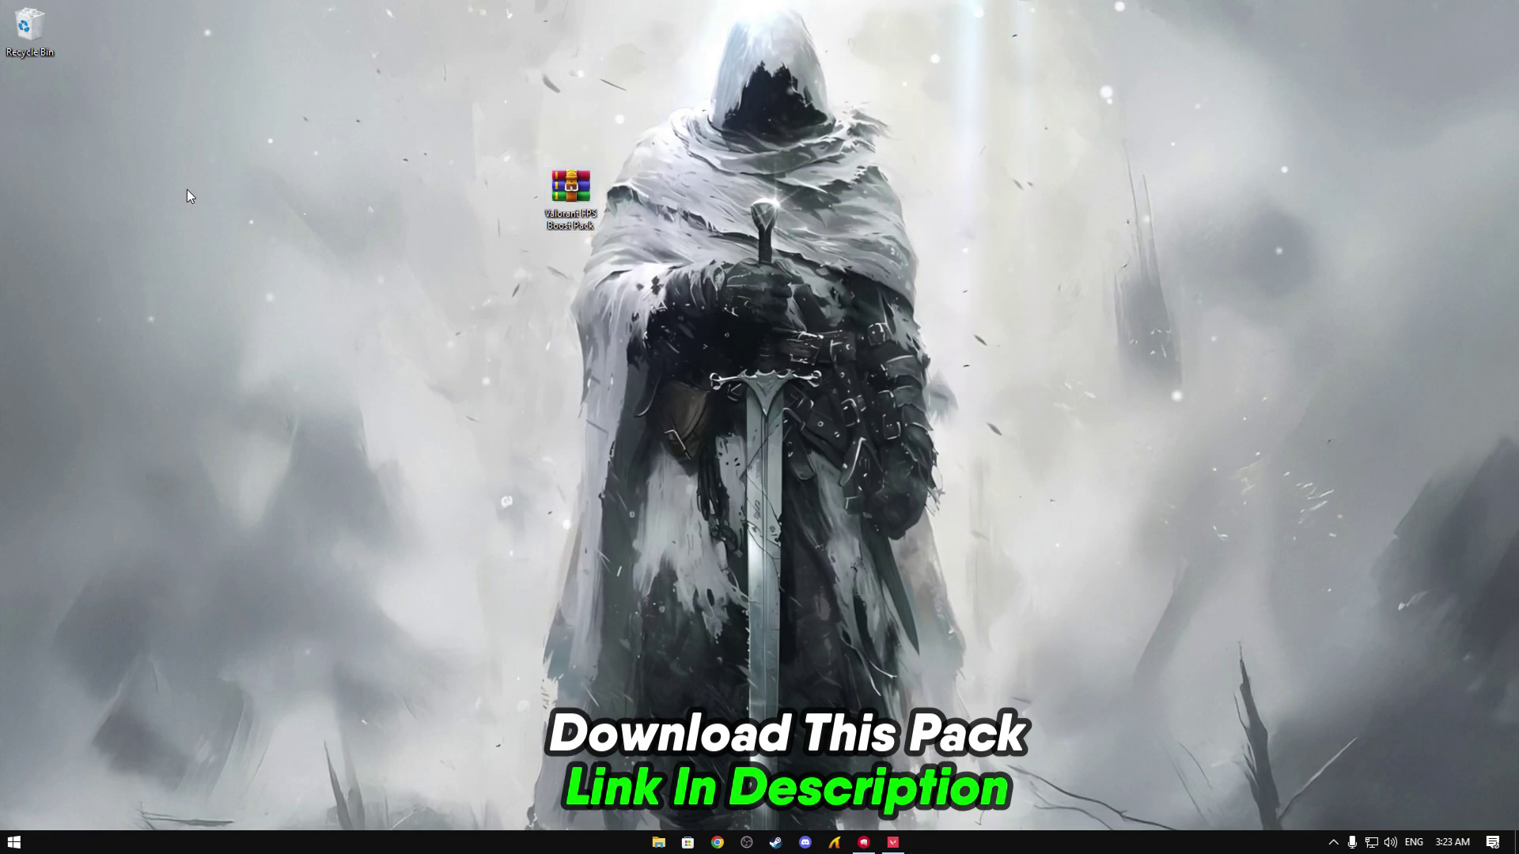
pyautogui.moveTo(37, 121); pyautogui.dragTo(519, 192)
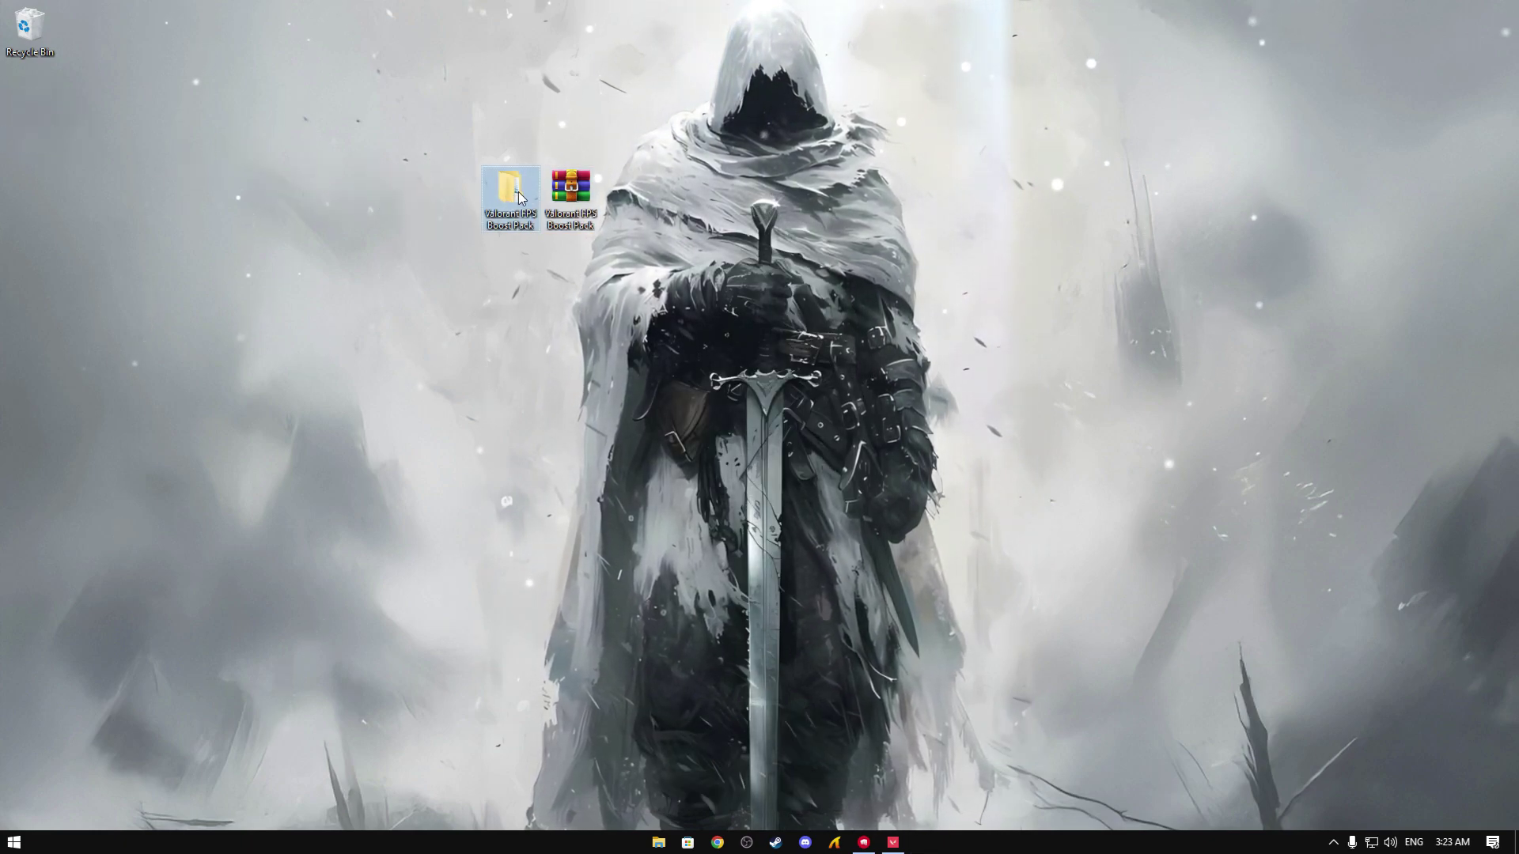
# Open the 1-Create Restore Point folder inside the extracted Valorant FPS Boost Pack and launch the Create a restore point shortcut
pyautogui.rightClick(509, 197)
pyautogui.click(546, 209)
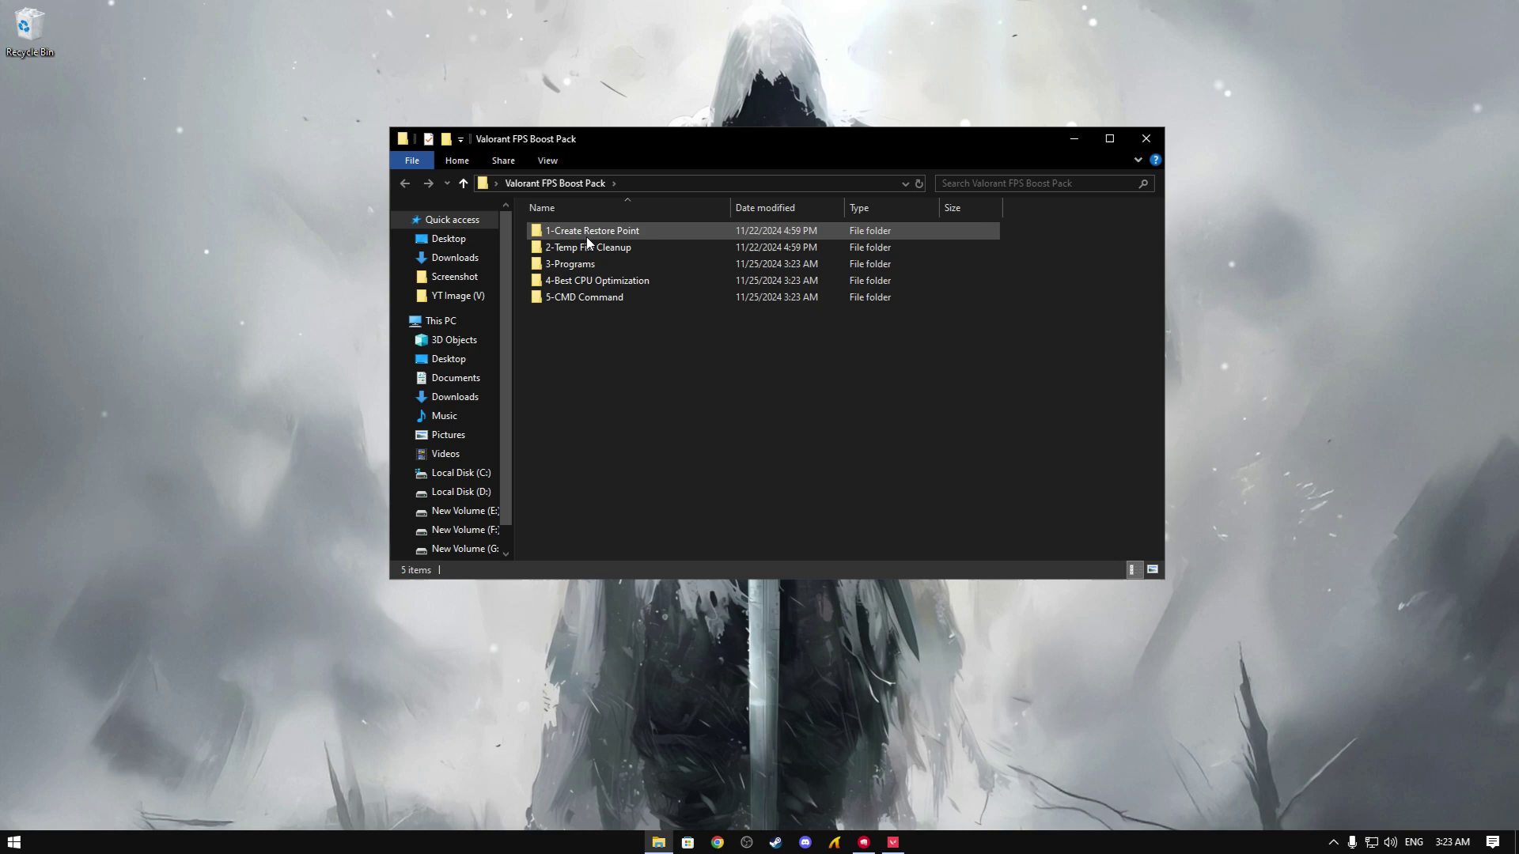
pyautogui.rightClick(581, 234)
pyautogui.click(626, 248)
pyautogui.rightClick(584, 236)
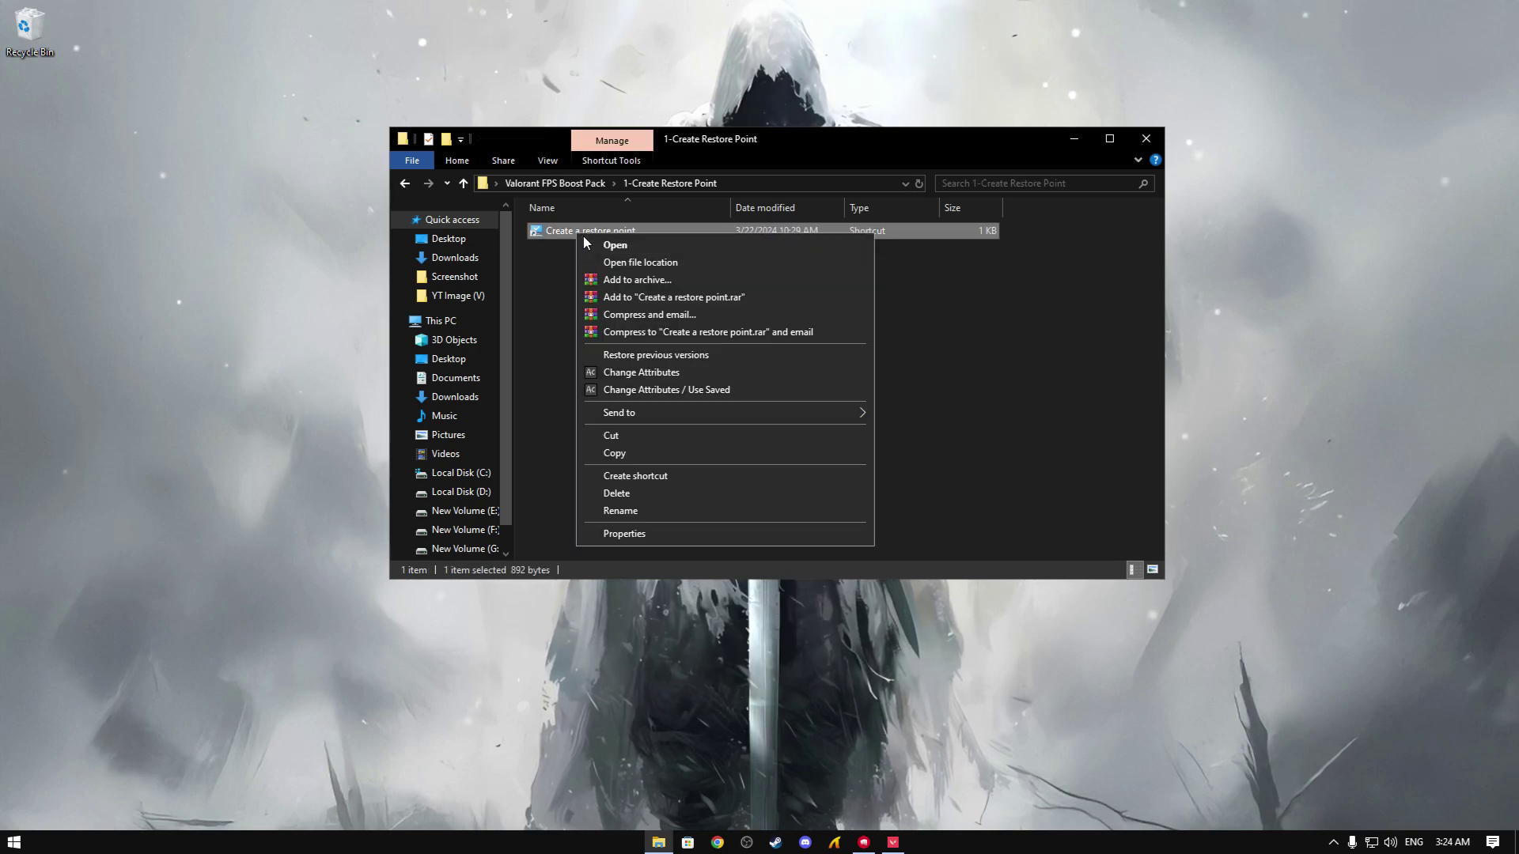
pyautogui.click(614, 247)
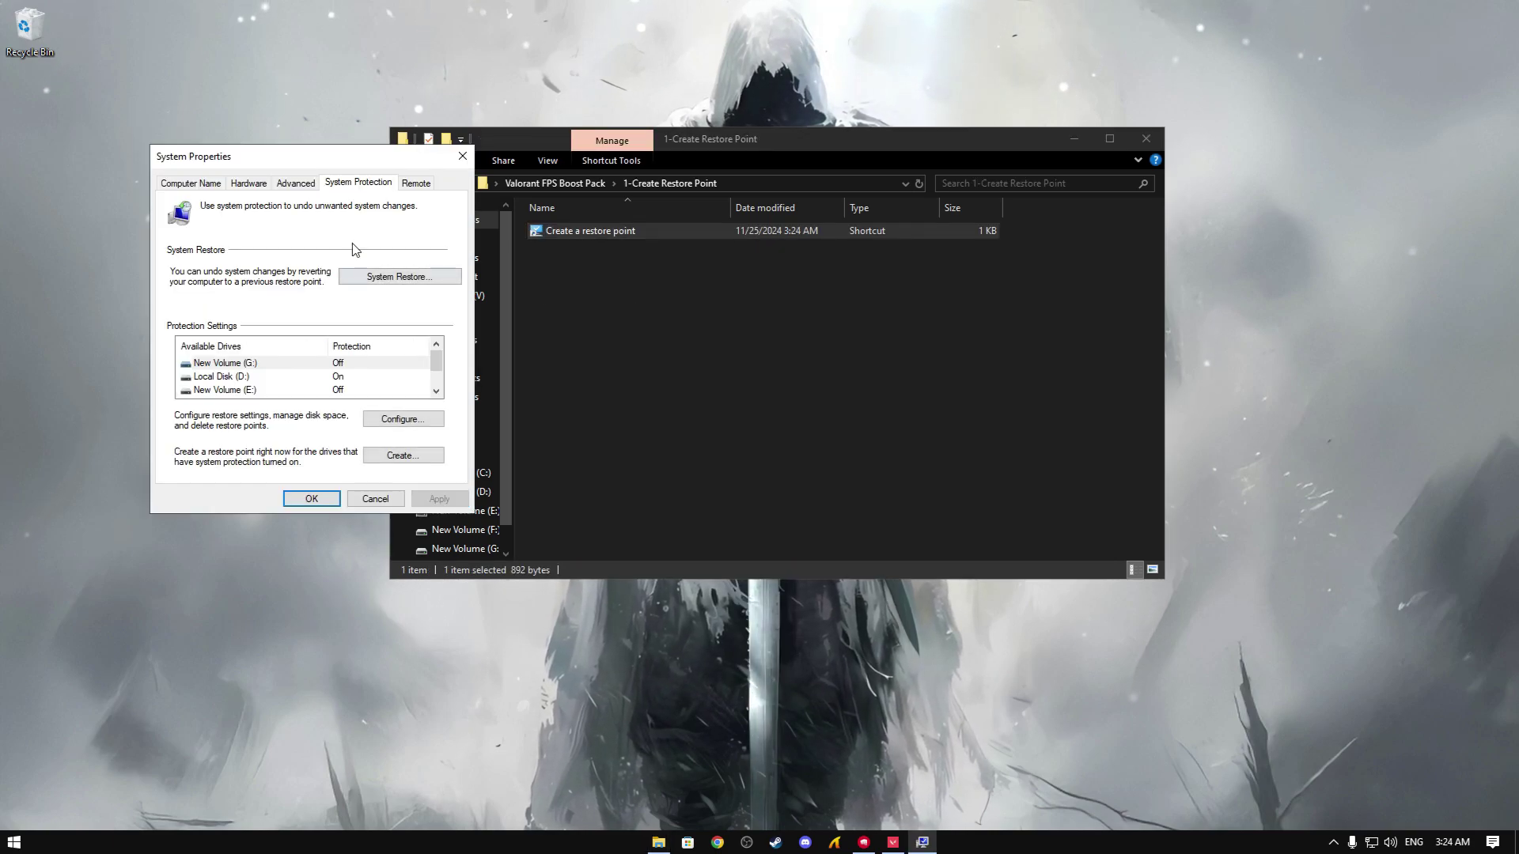
# Configure Local Disk (C:) with system protection turned on and accept the restore settings
pyautogui.moveTo(312, 162); pyautogui.dragTo(728, 213)
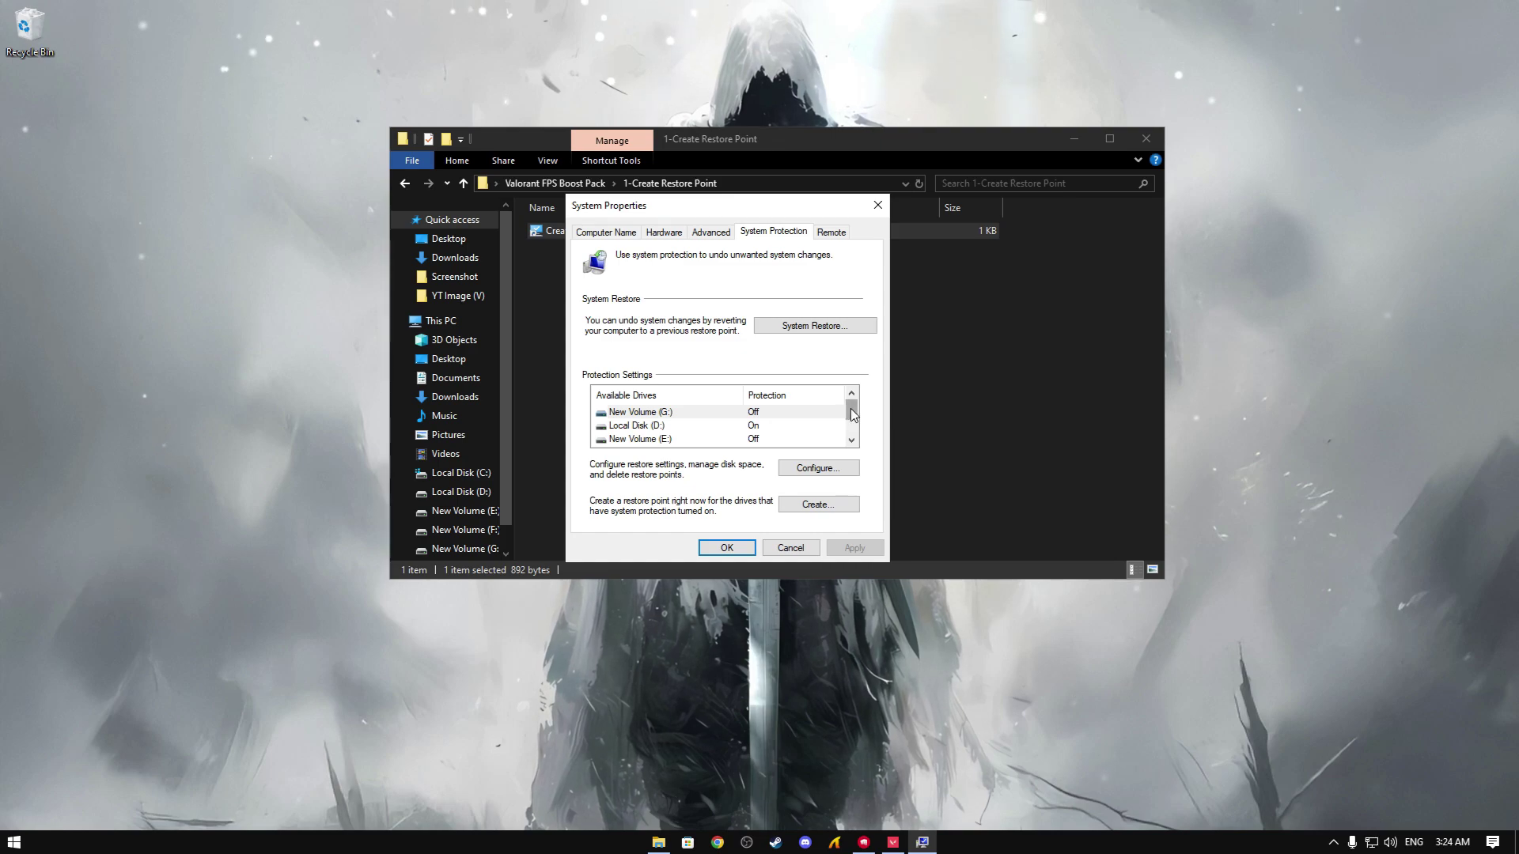
pyautogui.scroll(-1, 851, 409)
pyautogui.click(655, 439)
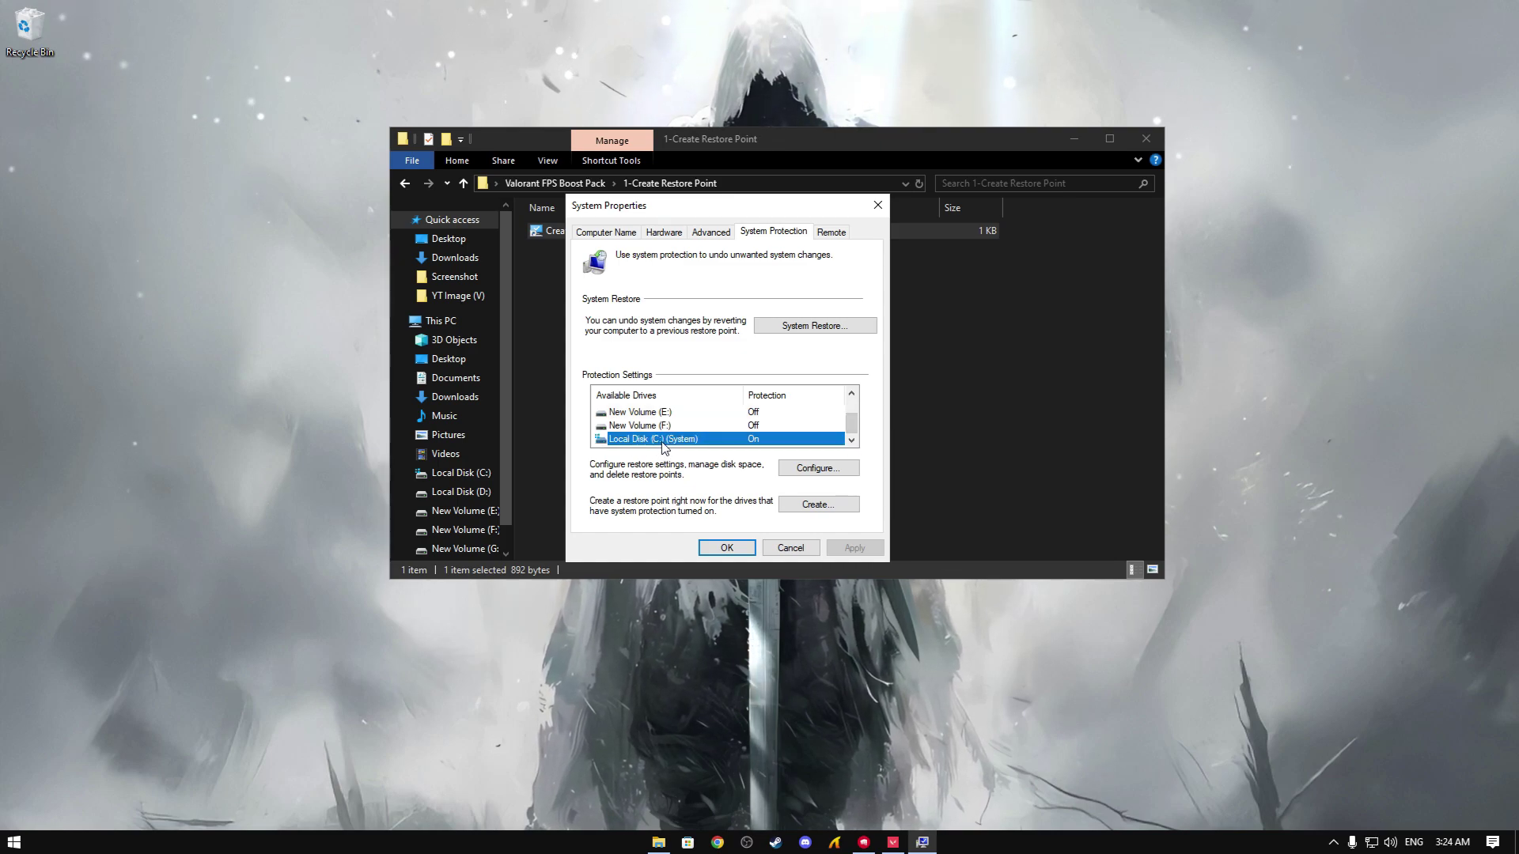
pyautogui.click(818, 468)
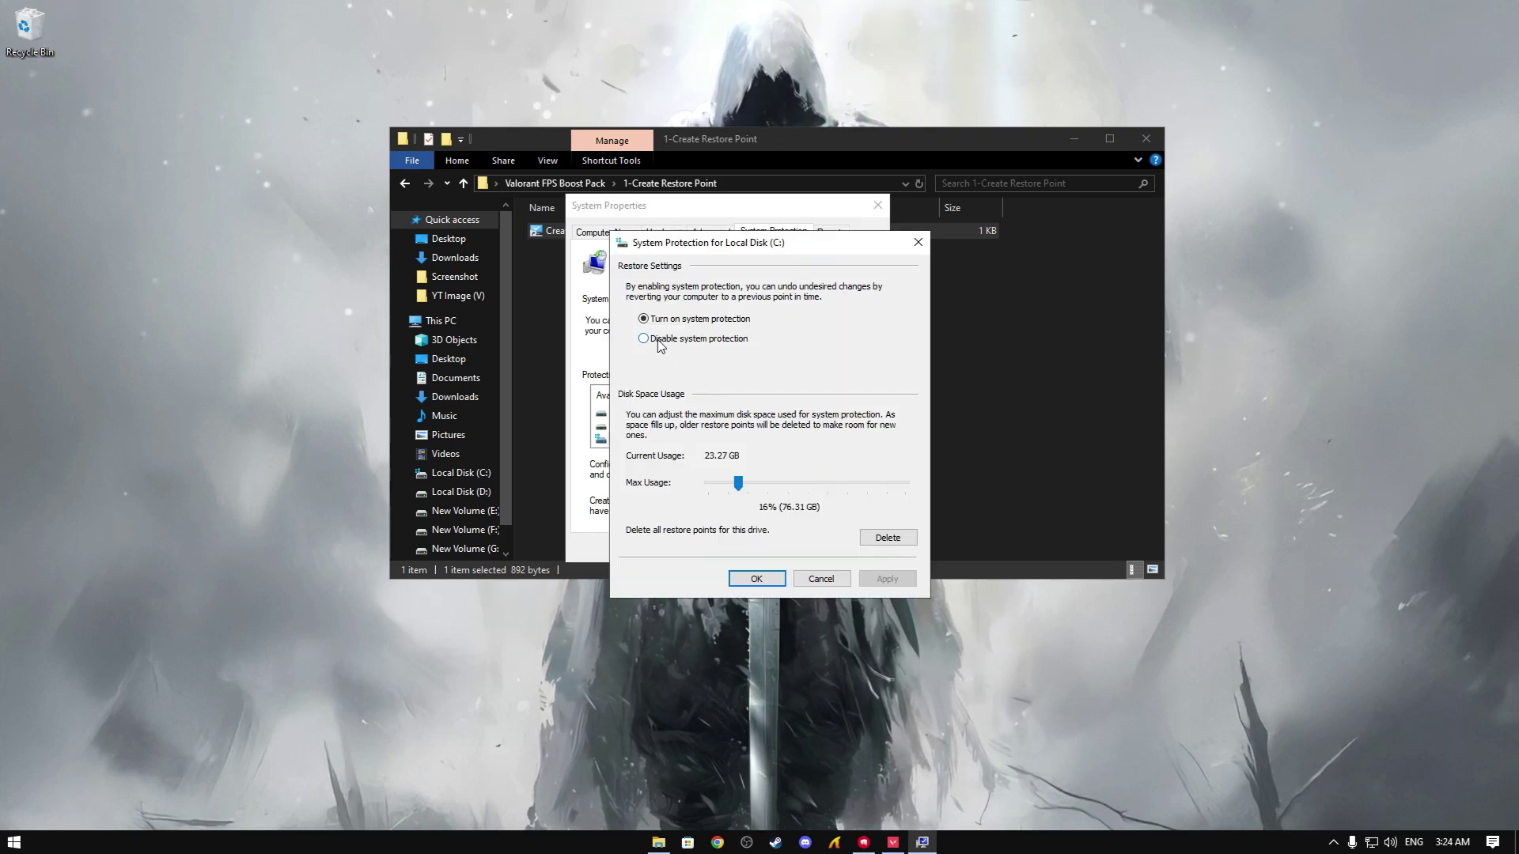
pyautogui.click(672, 320)
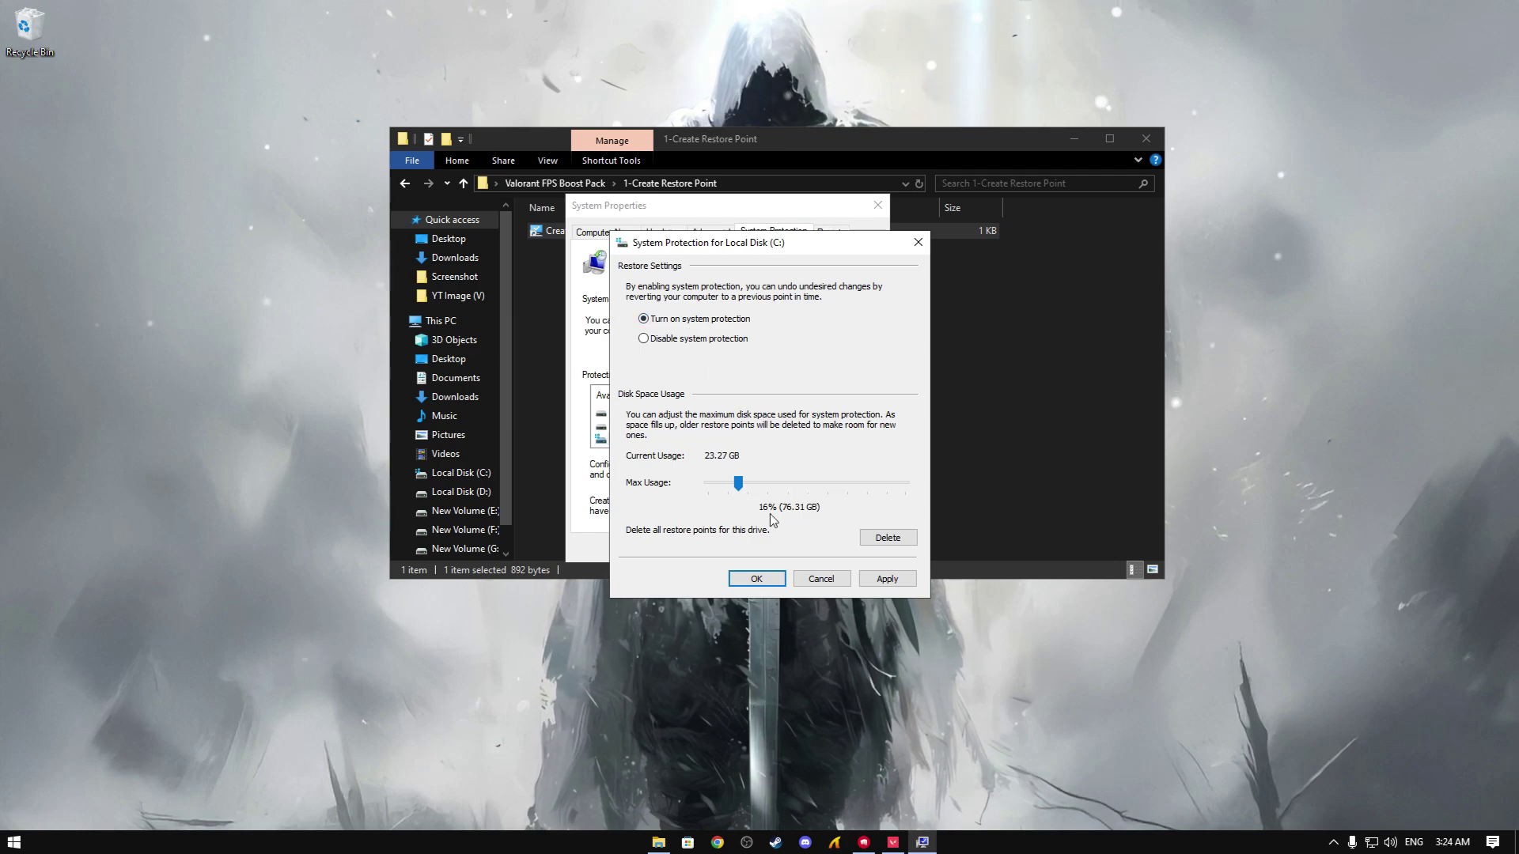
pyautogui.click(766, 581)
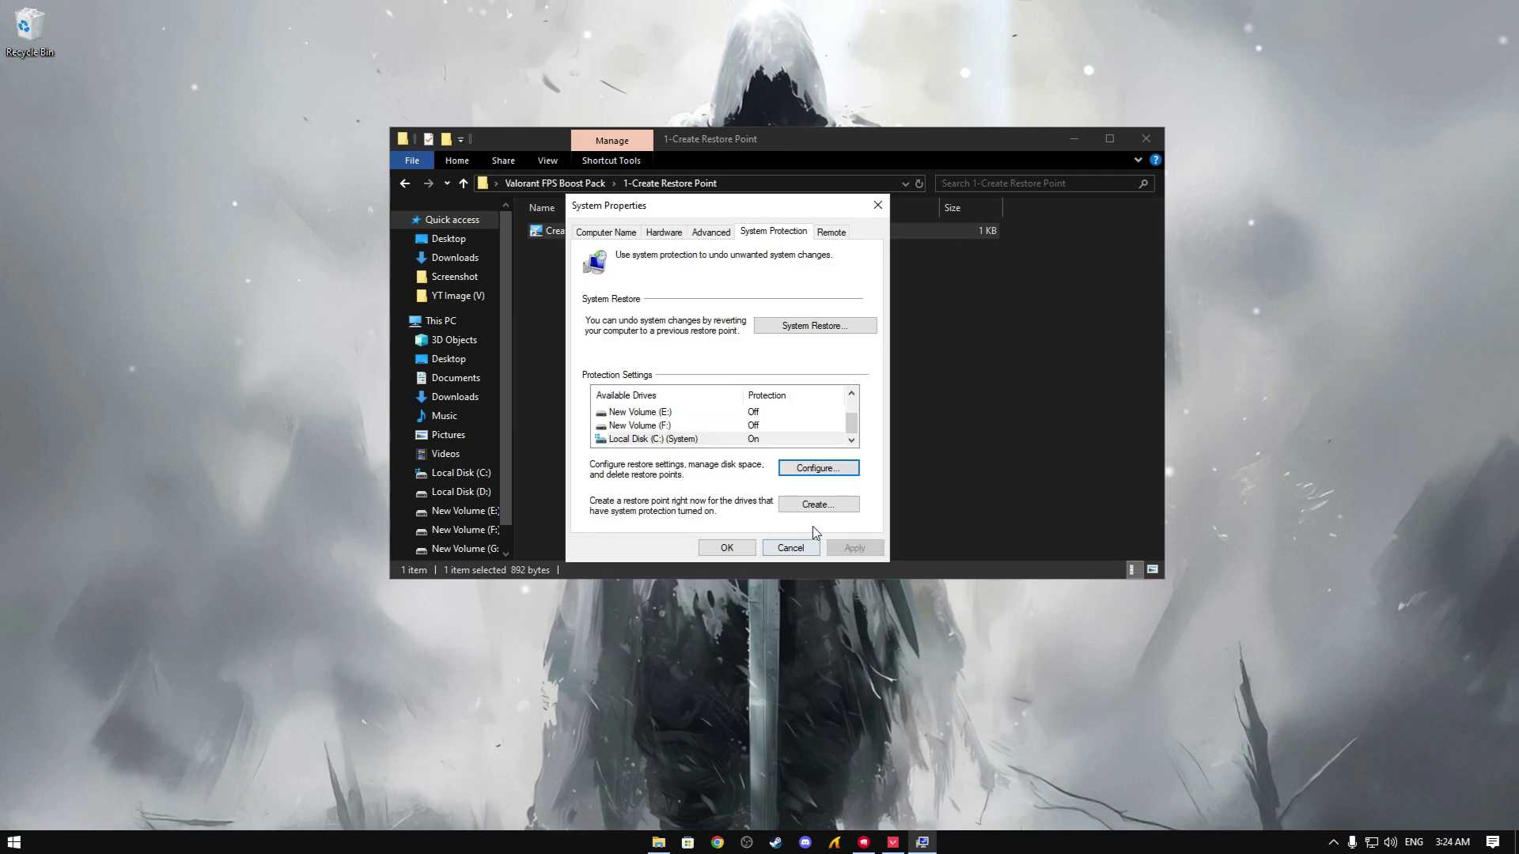
# Create a restore point described as "Backup valorant" and close System Properties
pyautogui.click(818, 505)
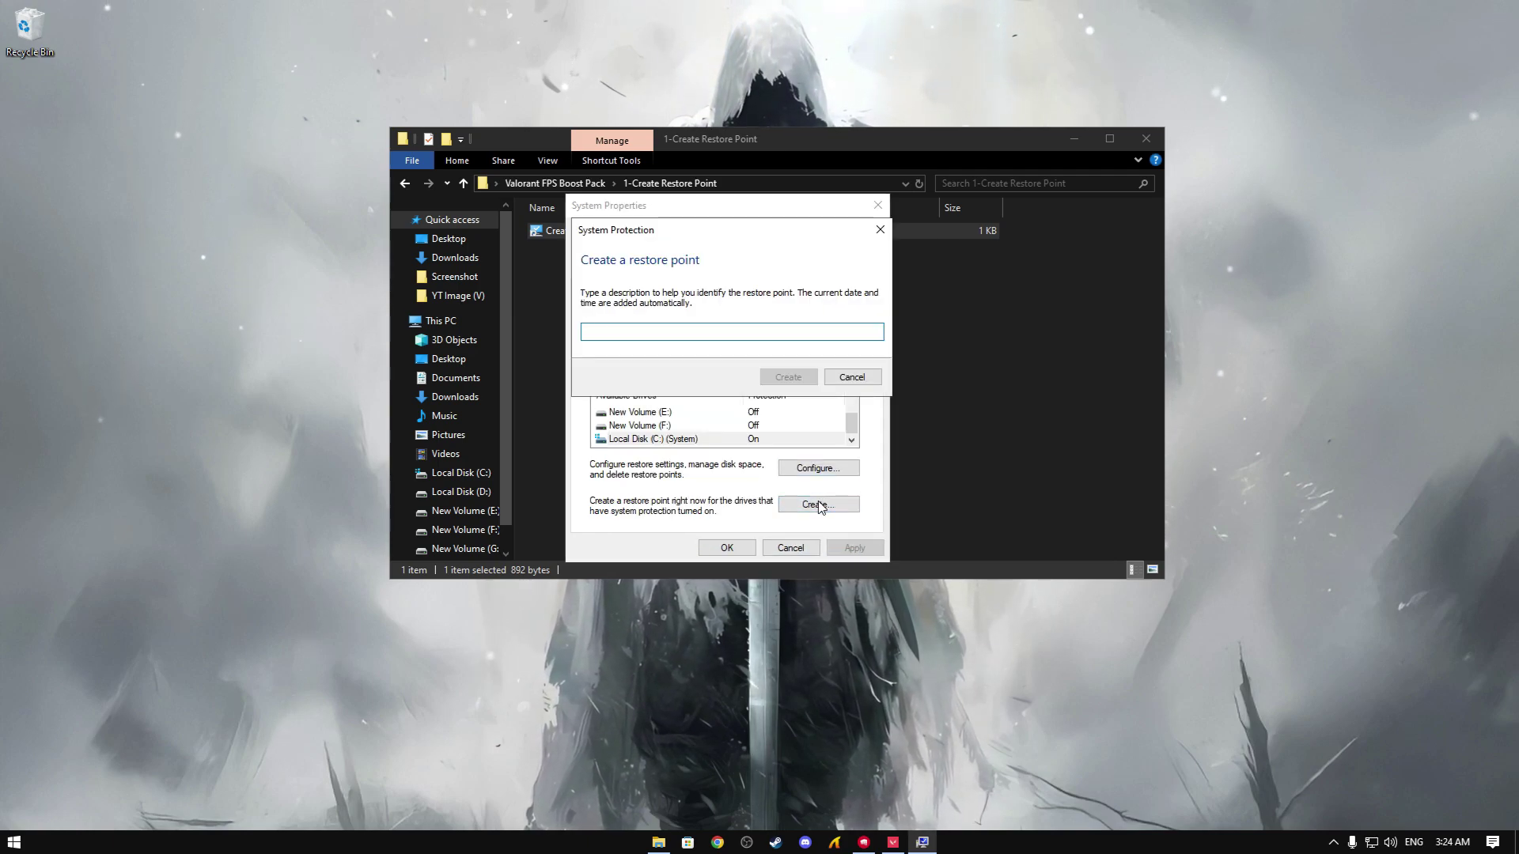
pyautogui.write('Back')
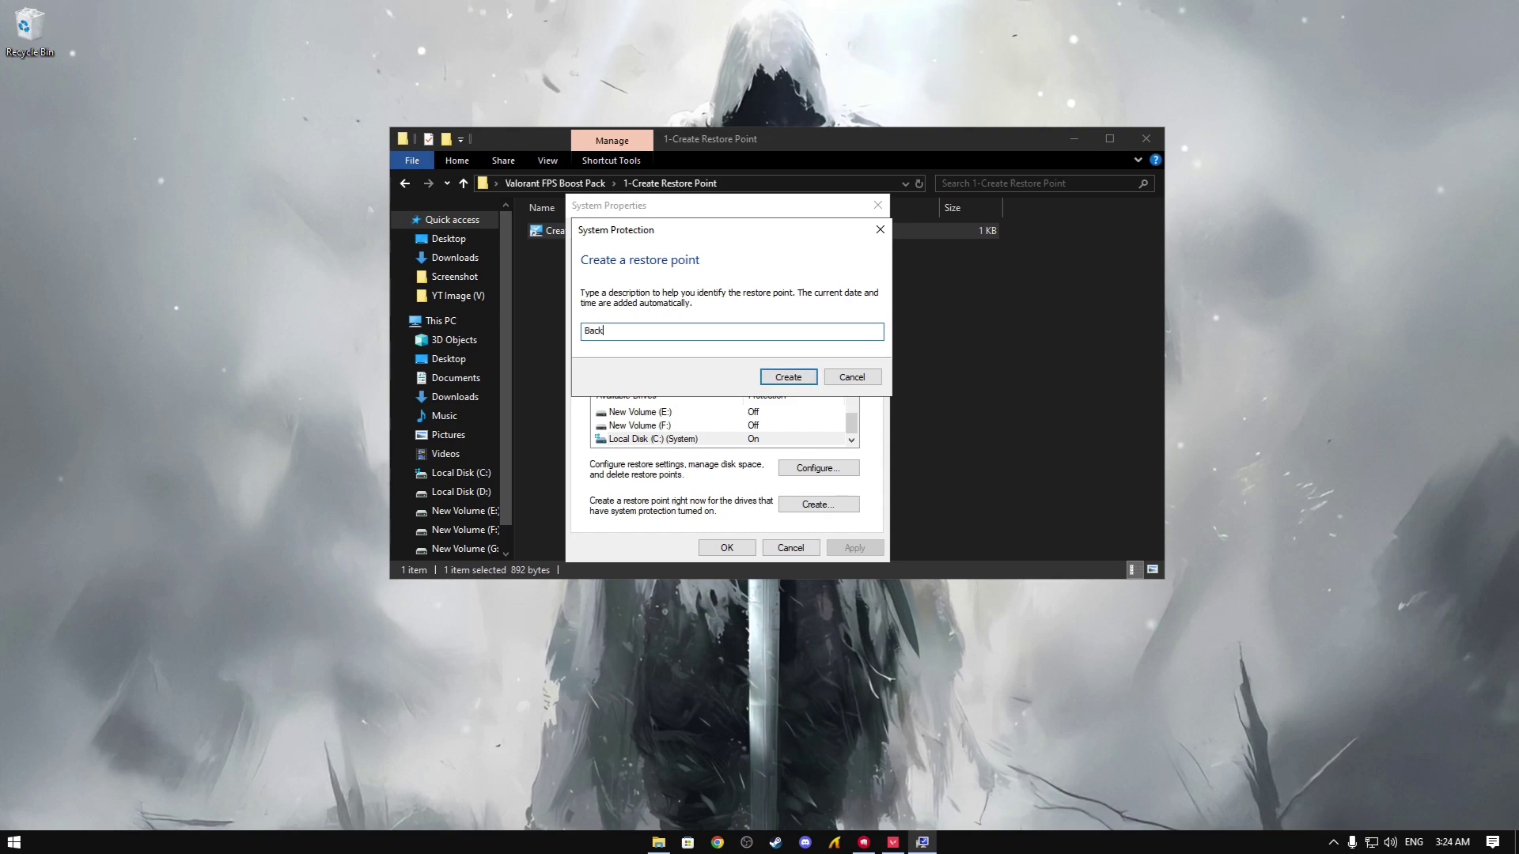
pyautogui.write('up valorant')
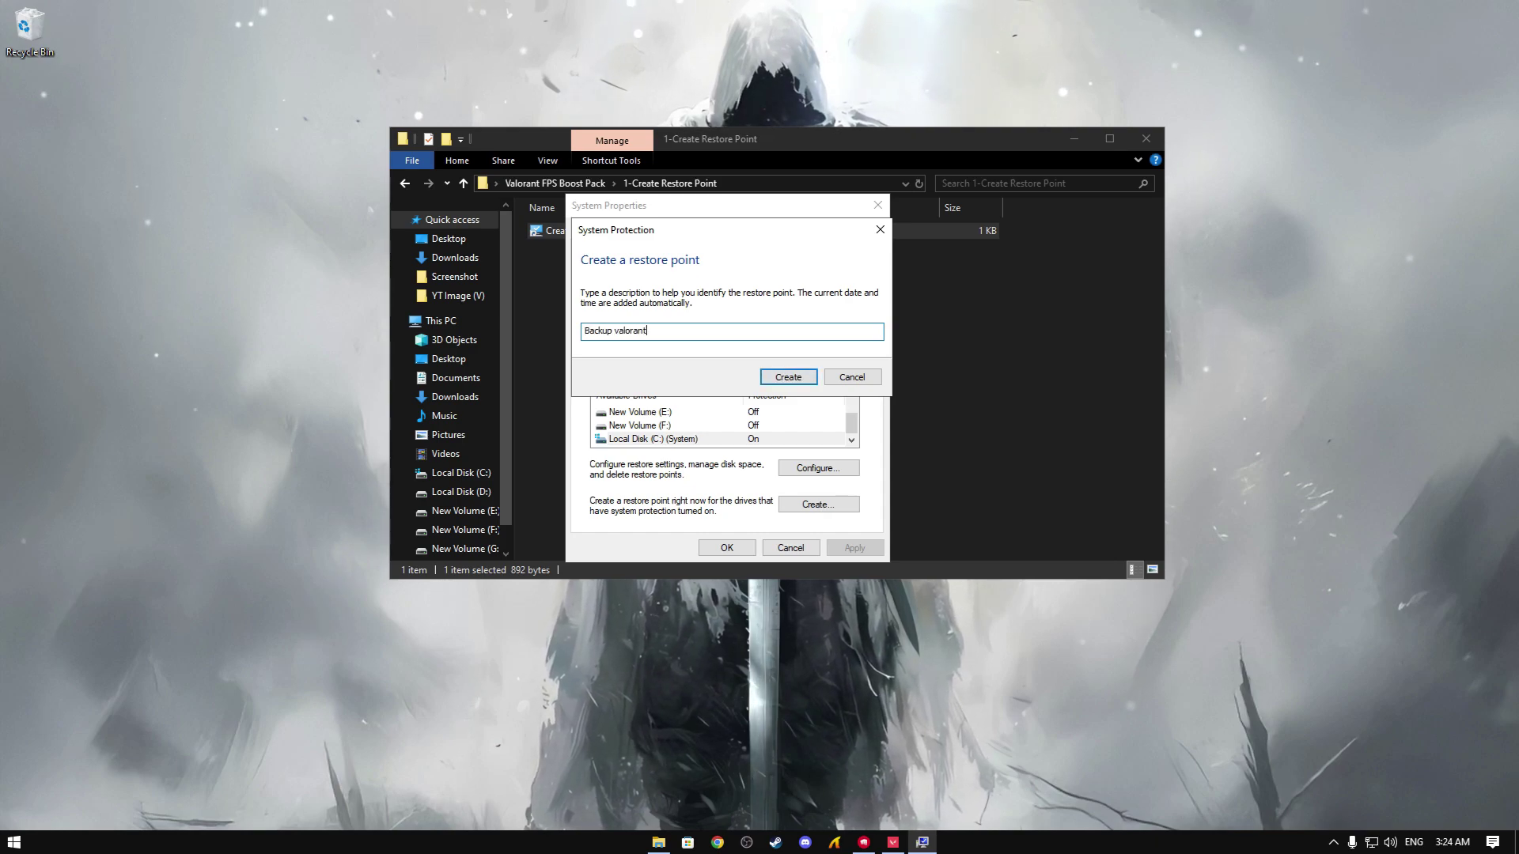
pyautogui.press('Return')
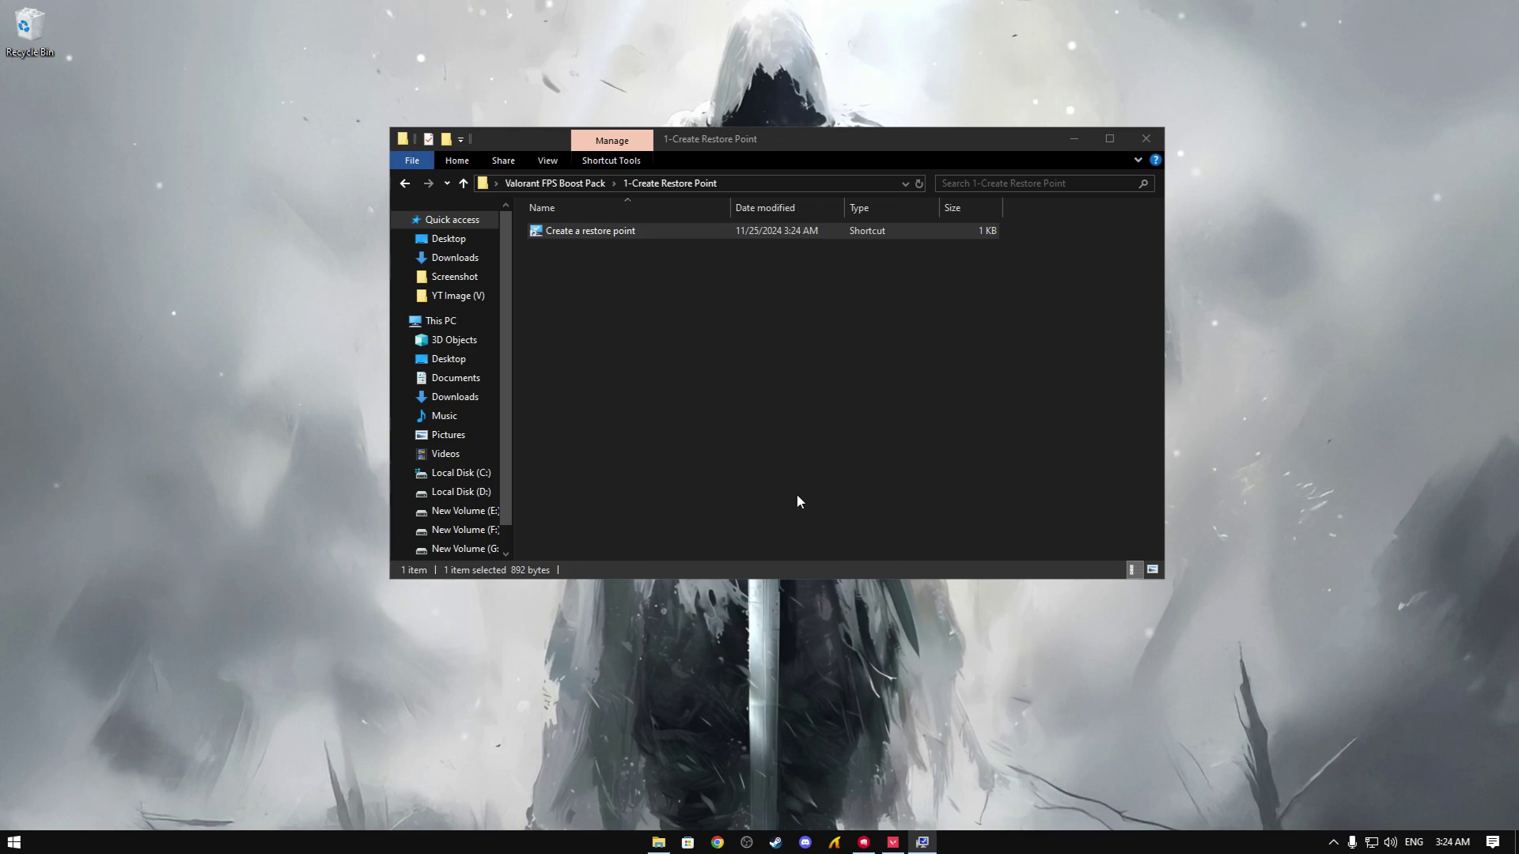
pyautogui.moveTo(997, 151); pyautogui.dragTo(1287, 223)
pyautogui.click(625, 331)
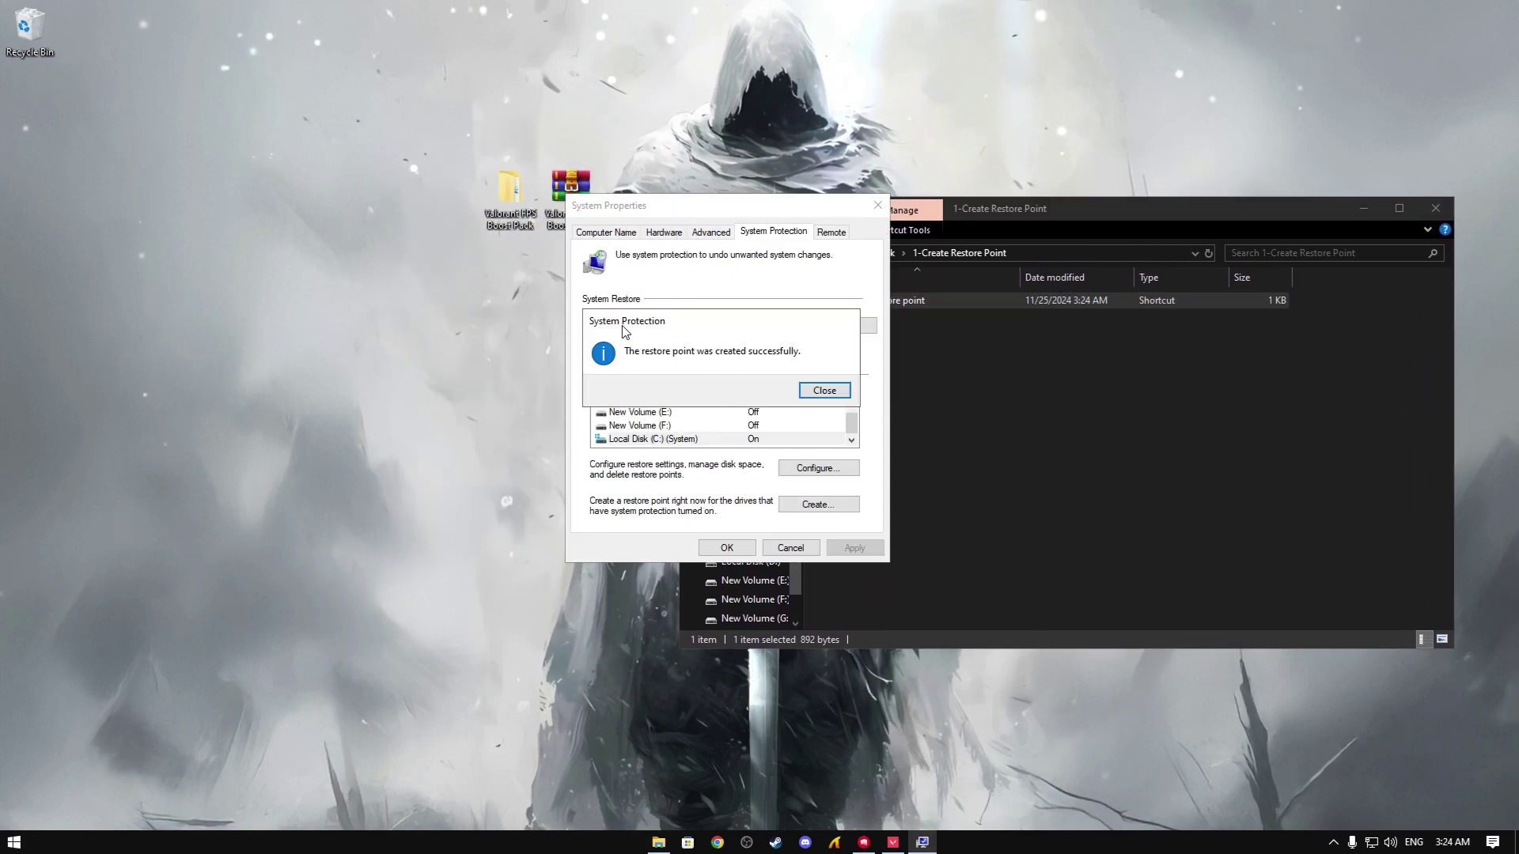
pyautogui.click(825, 390)
pyautogui.click(791, 548)
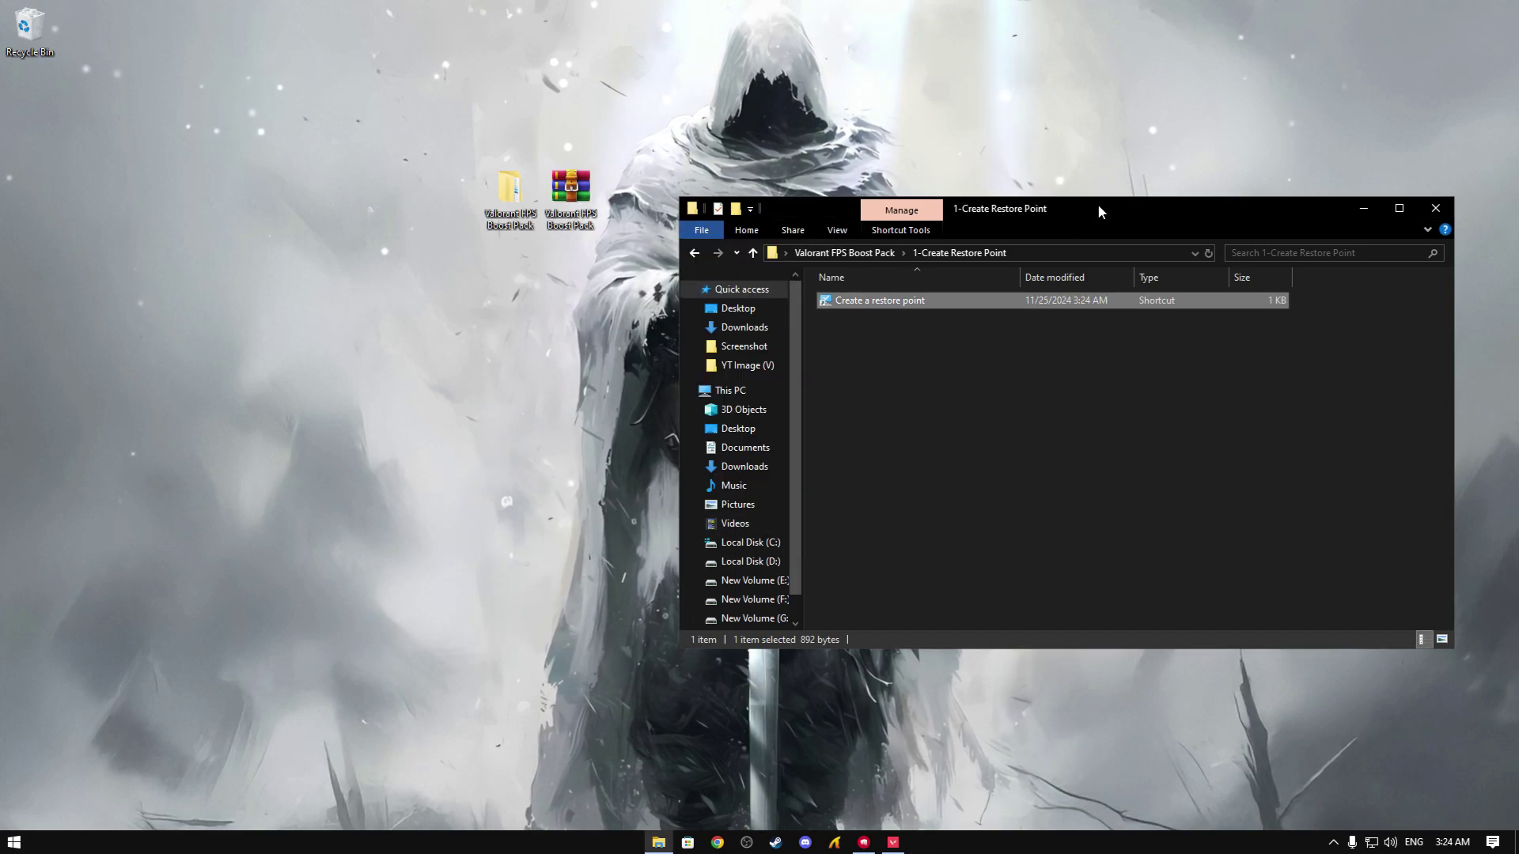
# Launch Disk Clean-Up from the pack's 2-Temp File Cleanup folder and choose drive C: for cleaning
pyautogui.moveTo(1098, 204); pyautogui.dragTo(775, 124)
pyautogui.click(497, 174)
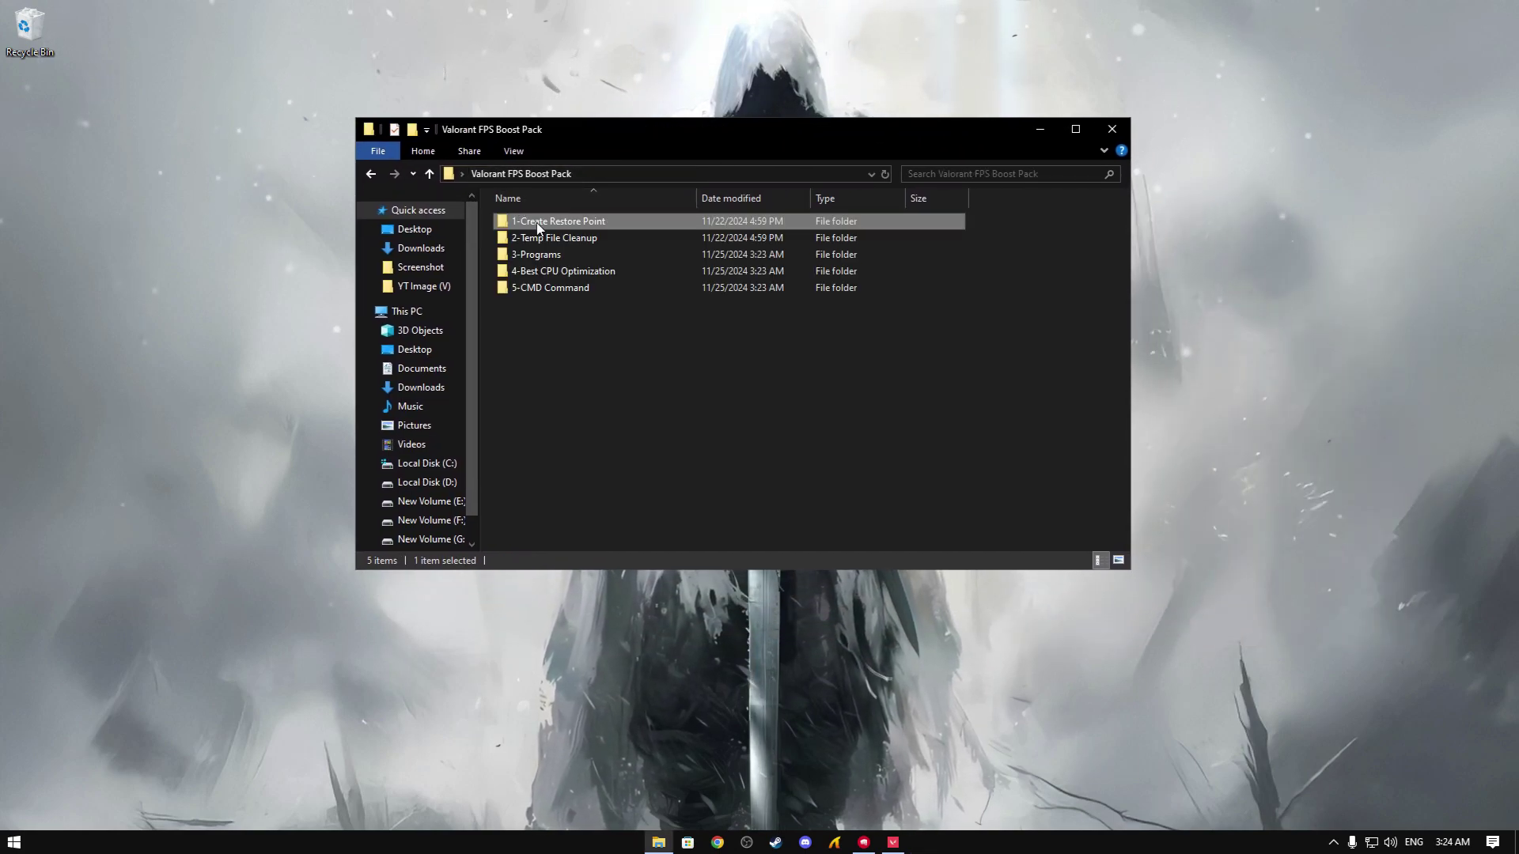
pyautogui.doubleClick(553, 242)
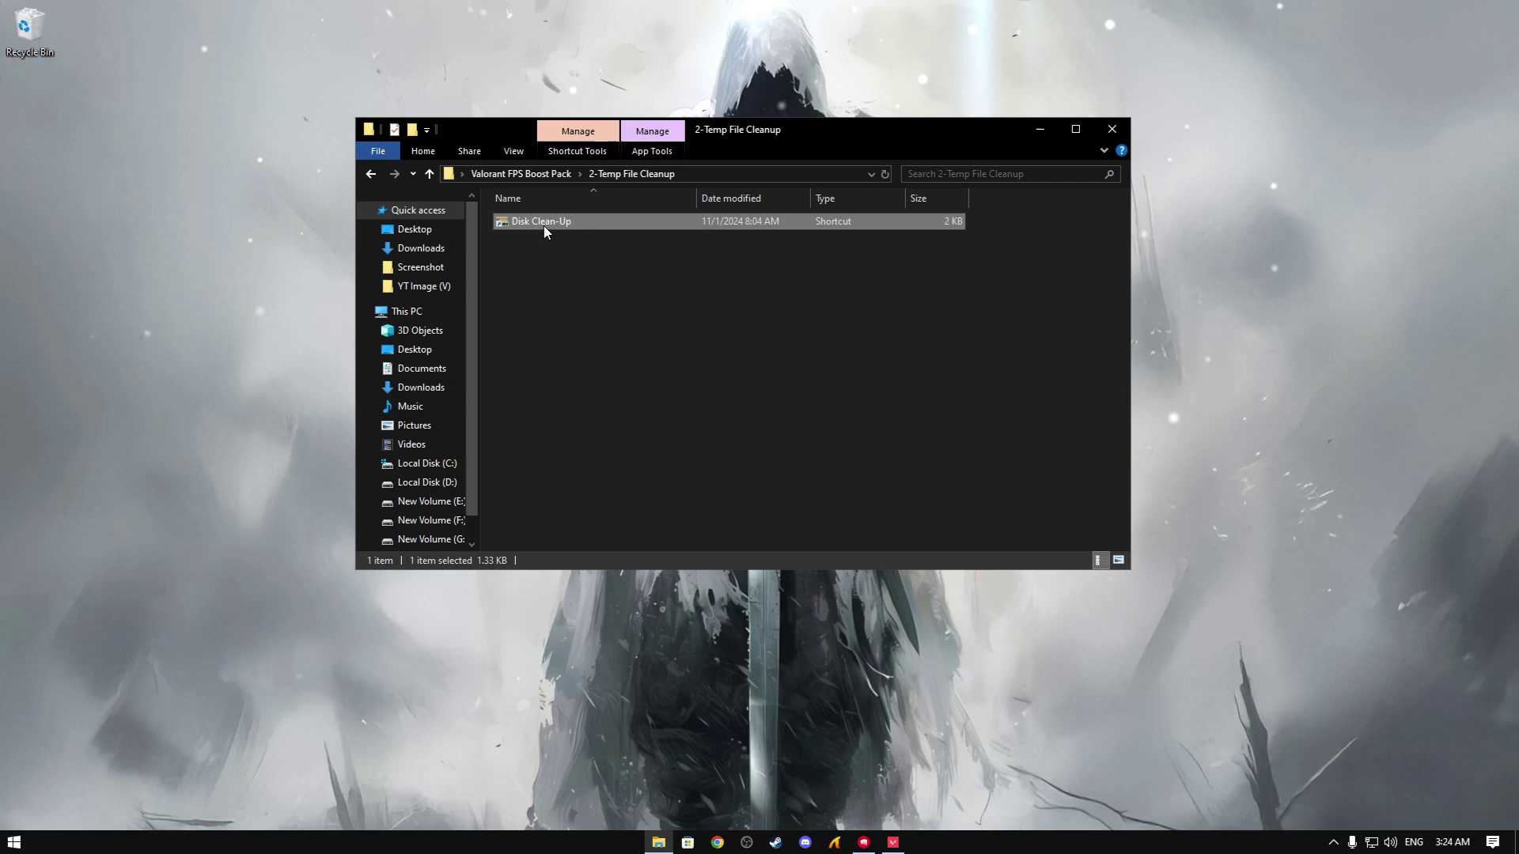
pyautogui.rightClick(543, 225)
pyautogui.click(538, 225)
pyautogui.doubleClick(538, 225)
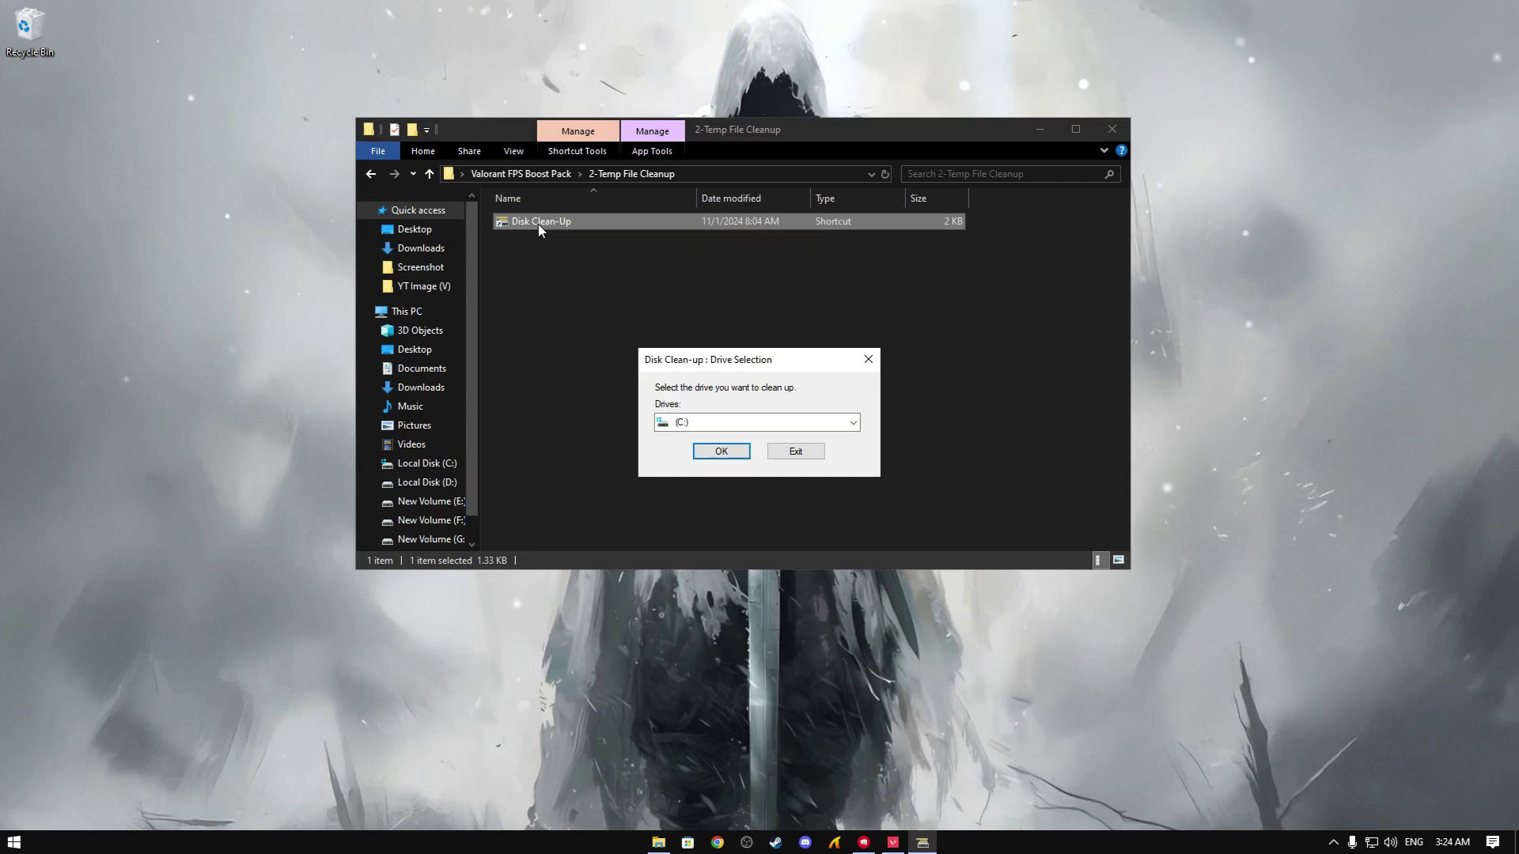
pyautogui.click(704, 422)
pyautogui.click(695, 439)
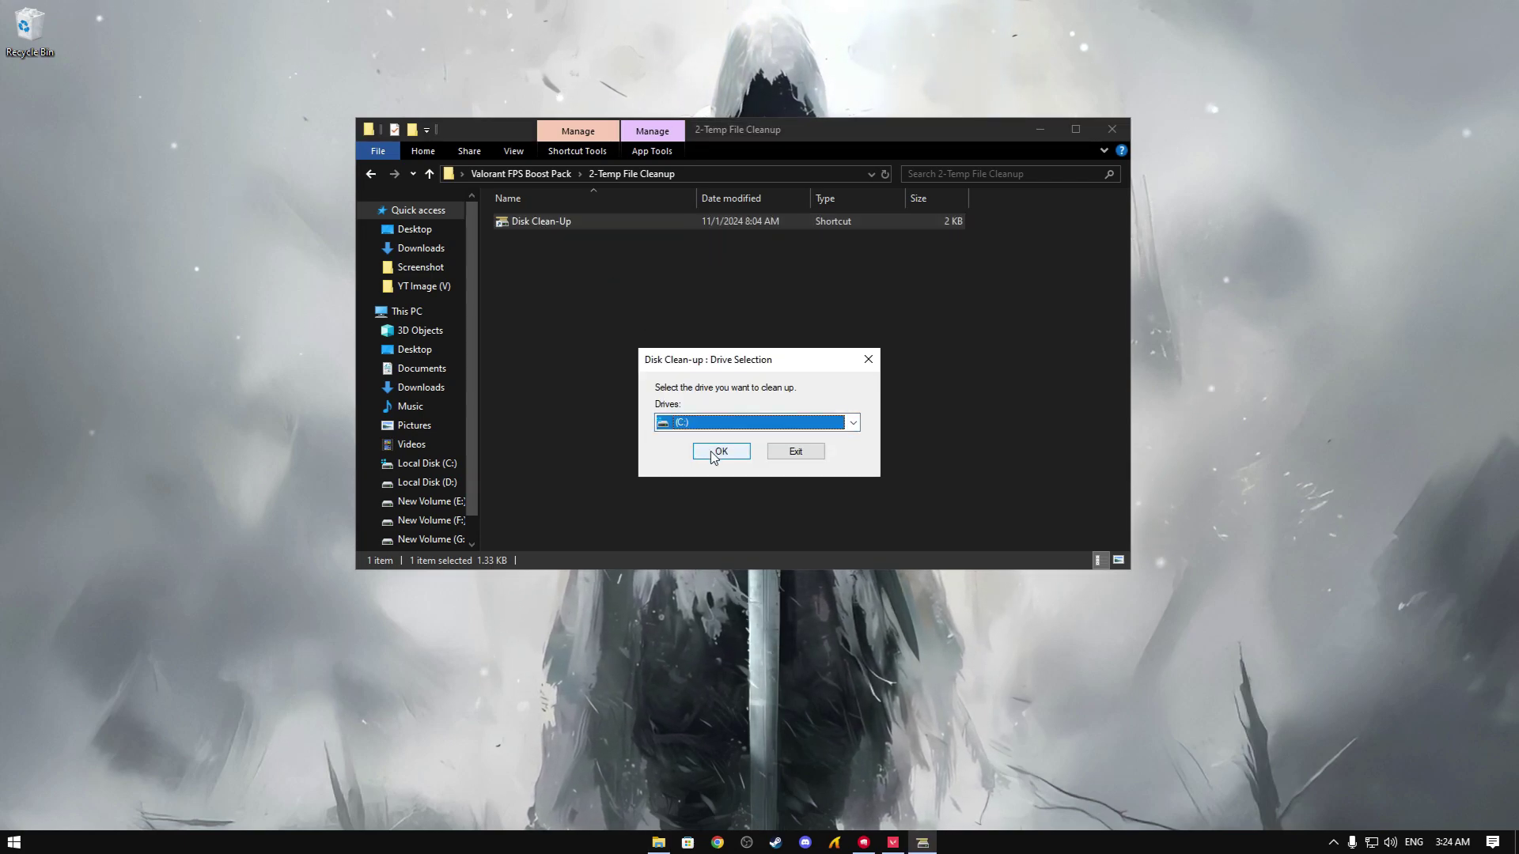
pyautogui.click(715, 452)
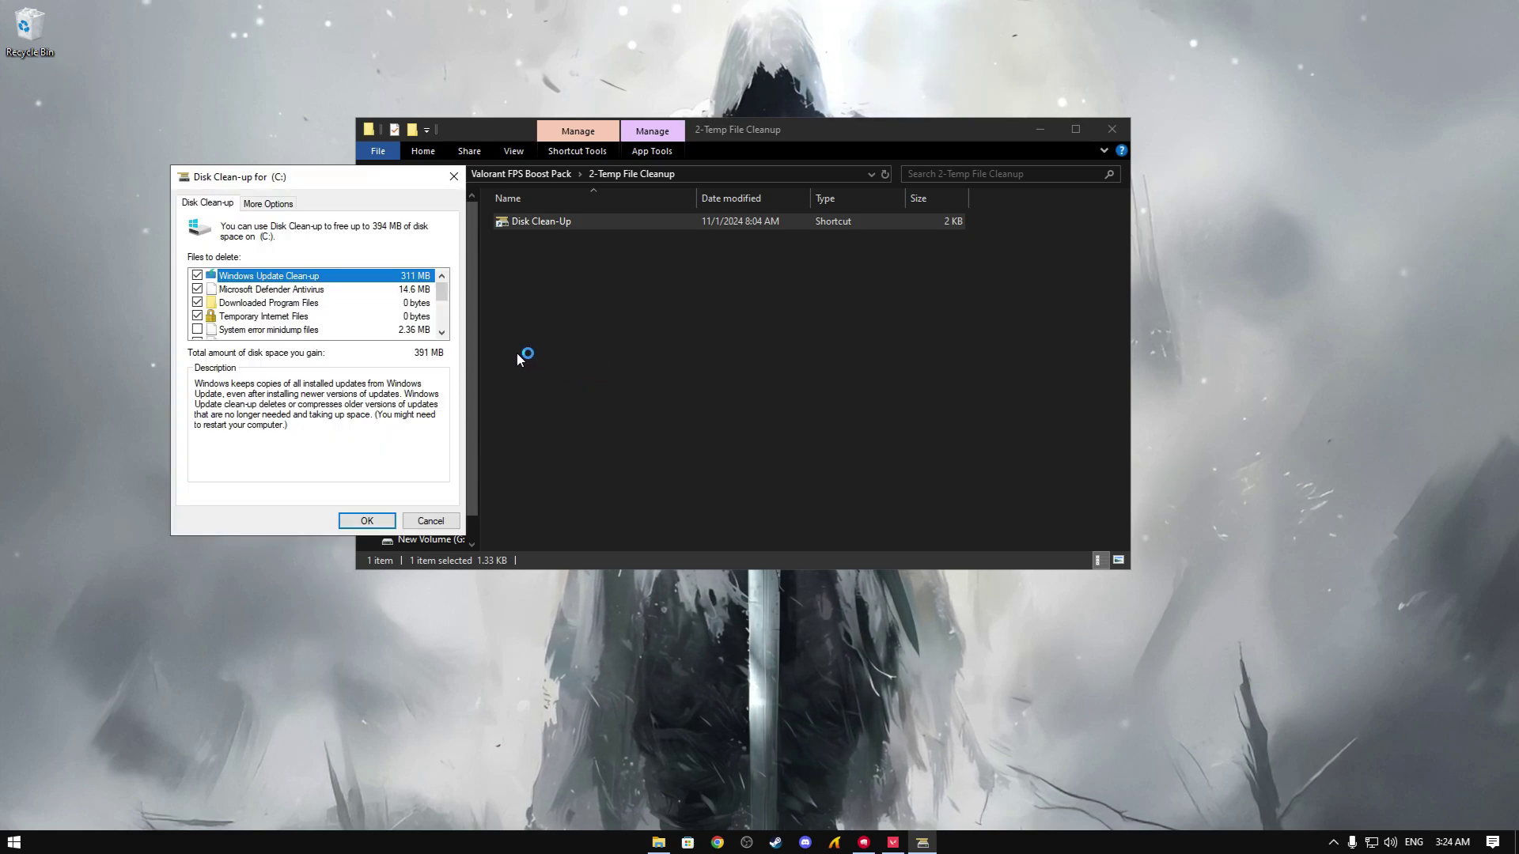
# Include Recycle Bin and Temporary files in the drive C: clean-up and permanently delete all ticked file categories
pyautogui.moveTo(350, 175); pyautogui.dragTo(530, 175)
pyautogui.scroll(-3, 547, 324)
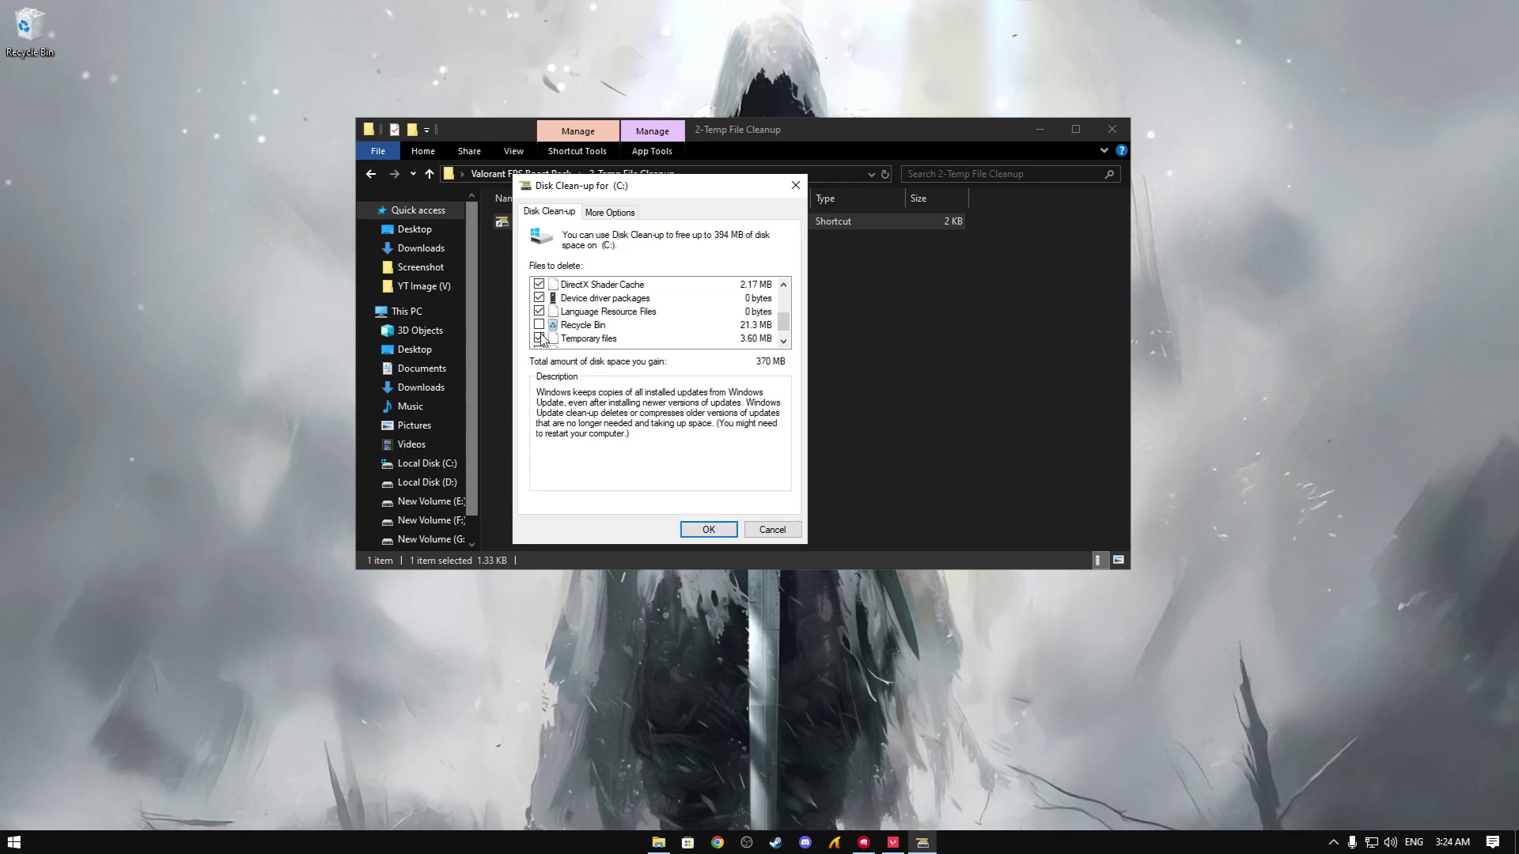
pyautogui.scroll(-1, 542, 336)
pyautogui.click(541, 325)
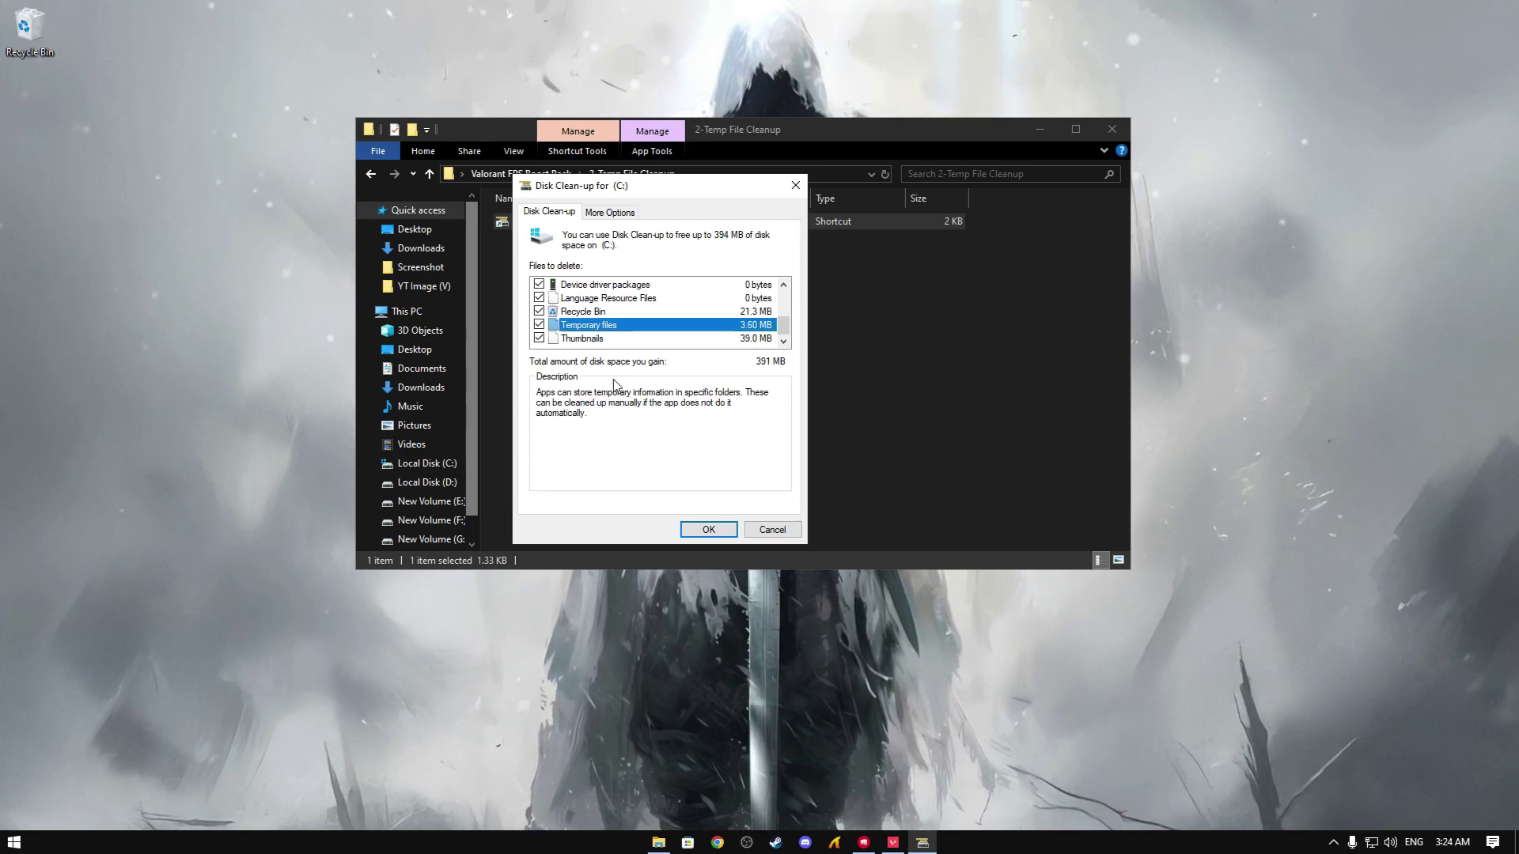
pyautogui.click(715, 527)
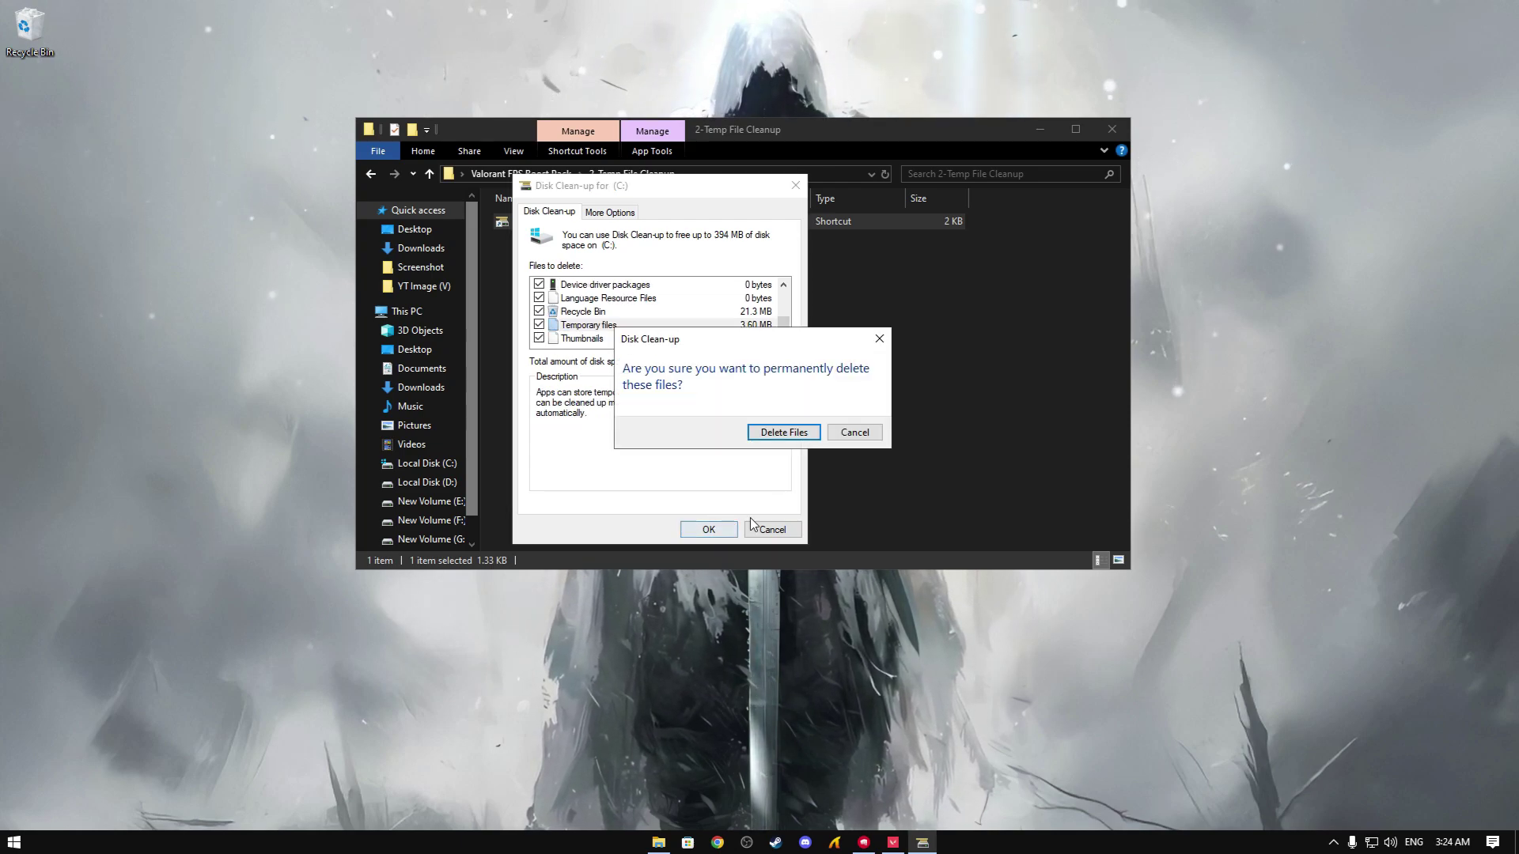
pyautogui.click(777, 437)
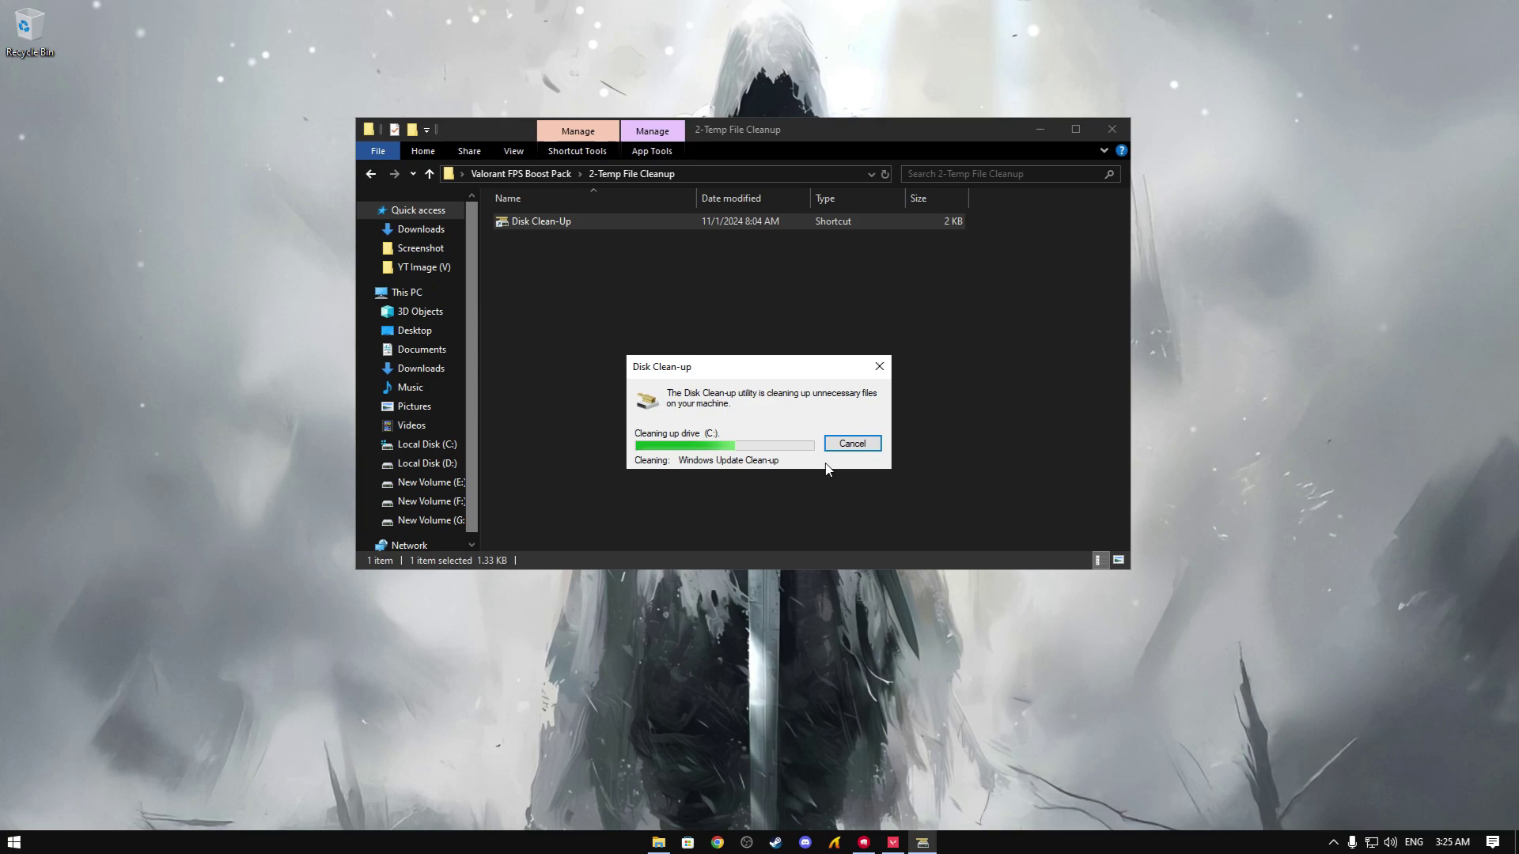
# Run OOSU10 from the pack's 3-Programs folder as administrator and allow it to make changes
pyautogui.click(486, 175)
pyautogui.rightClick(544, 256)
pyautogui.click(581, 267)
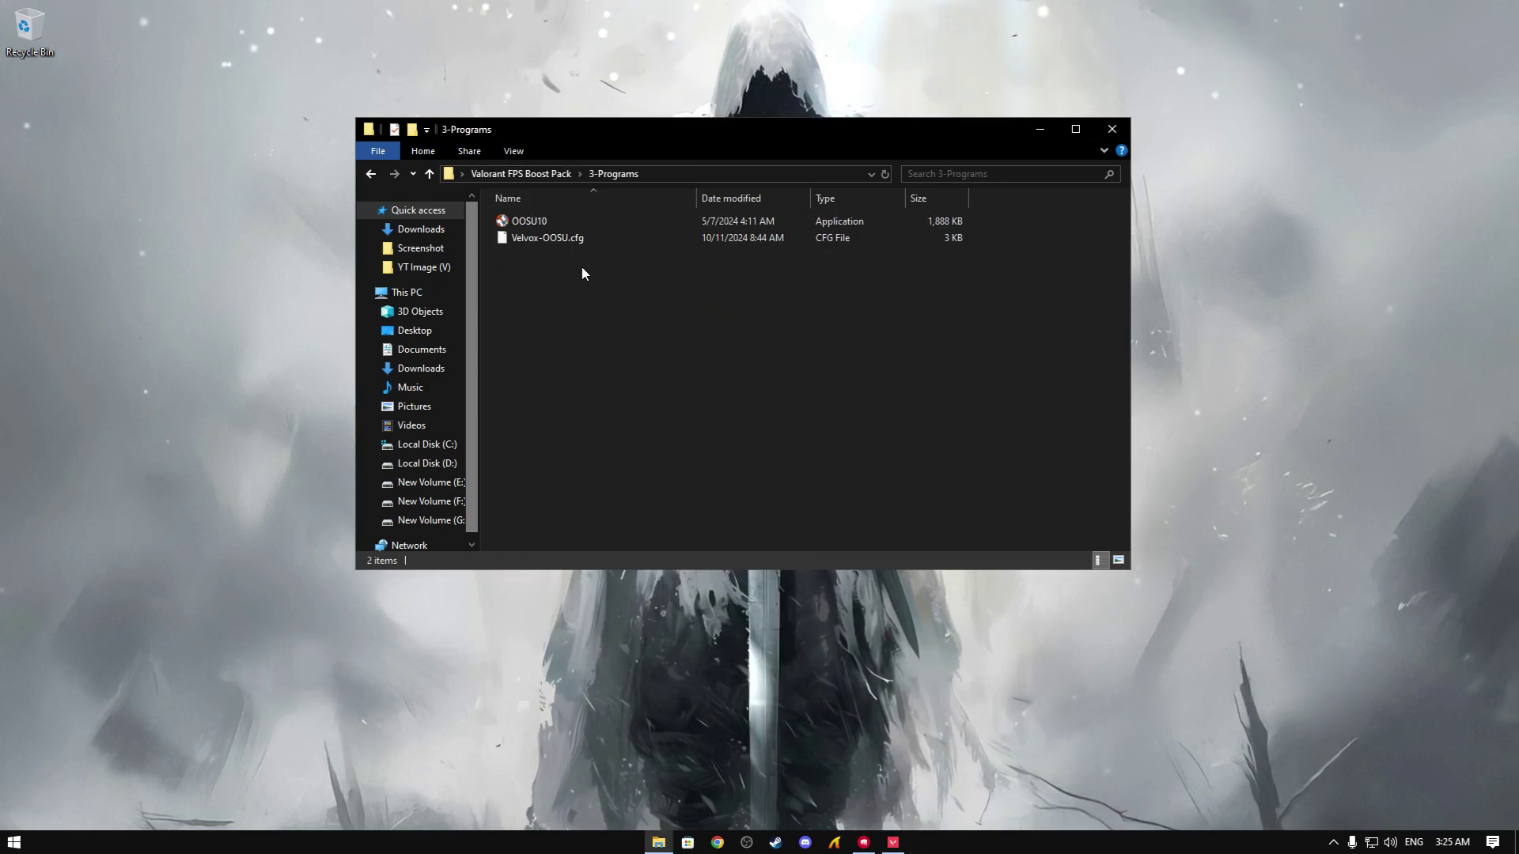
pyautogui.click(518, 224)
pyautogui.rightClick(526, 226)
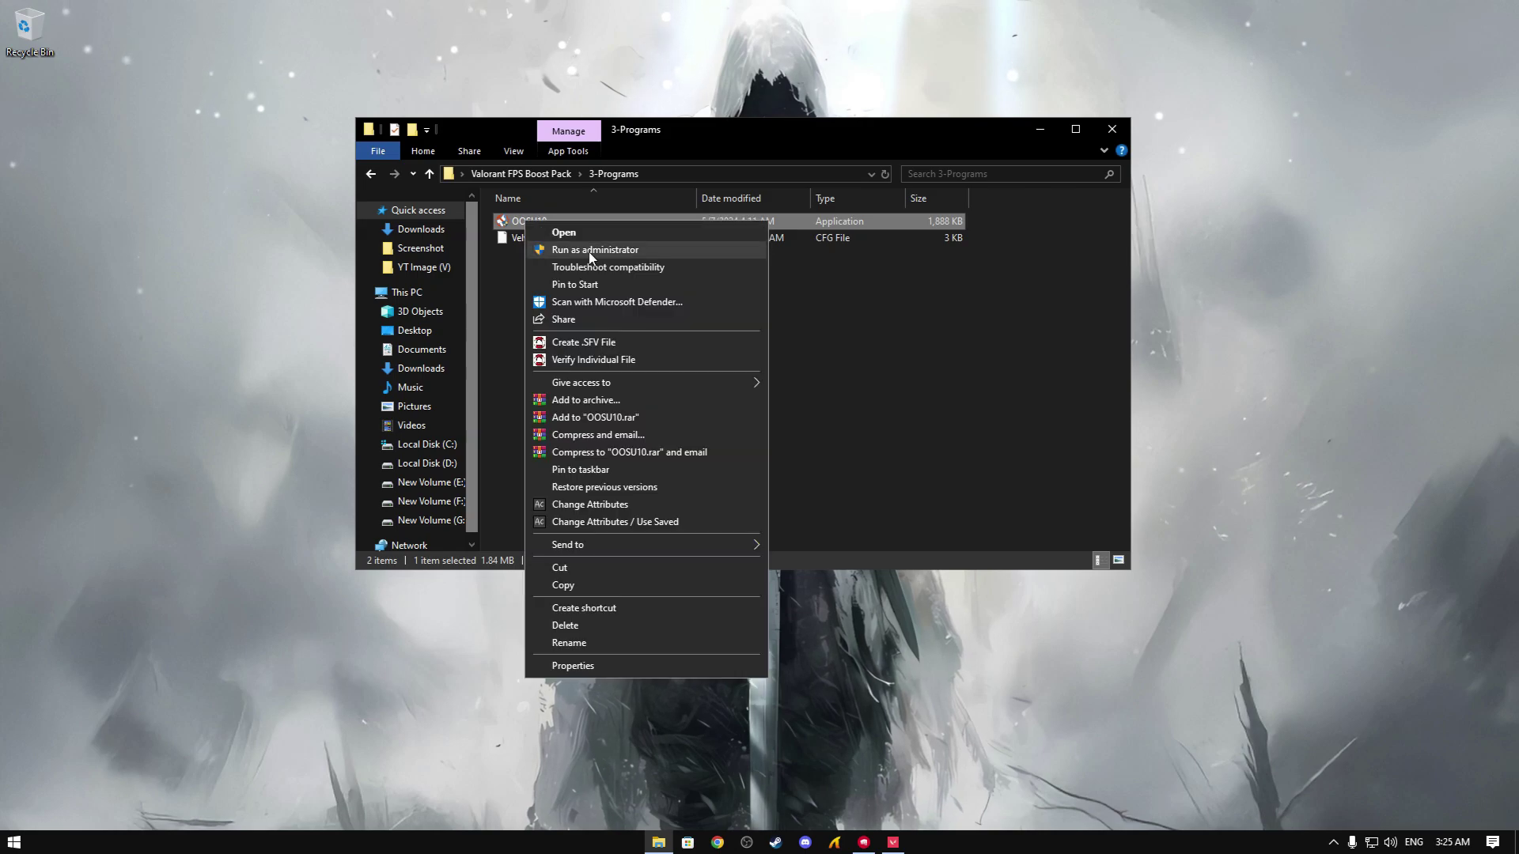
pyautogui.click(575, 252)
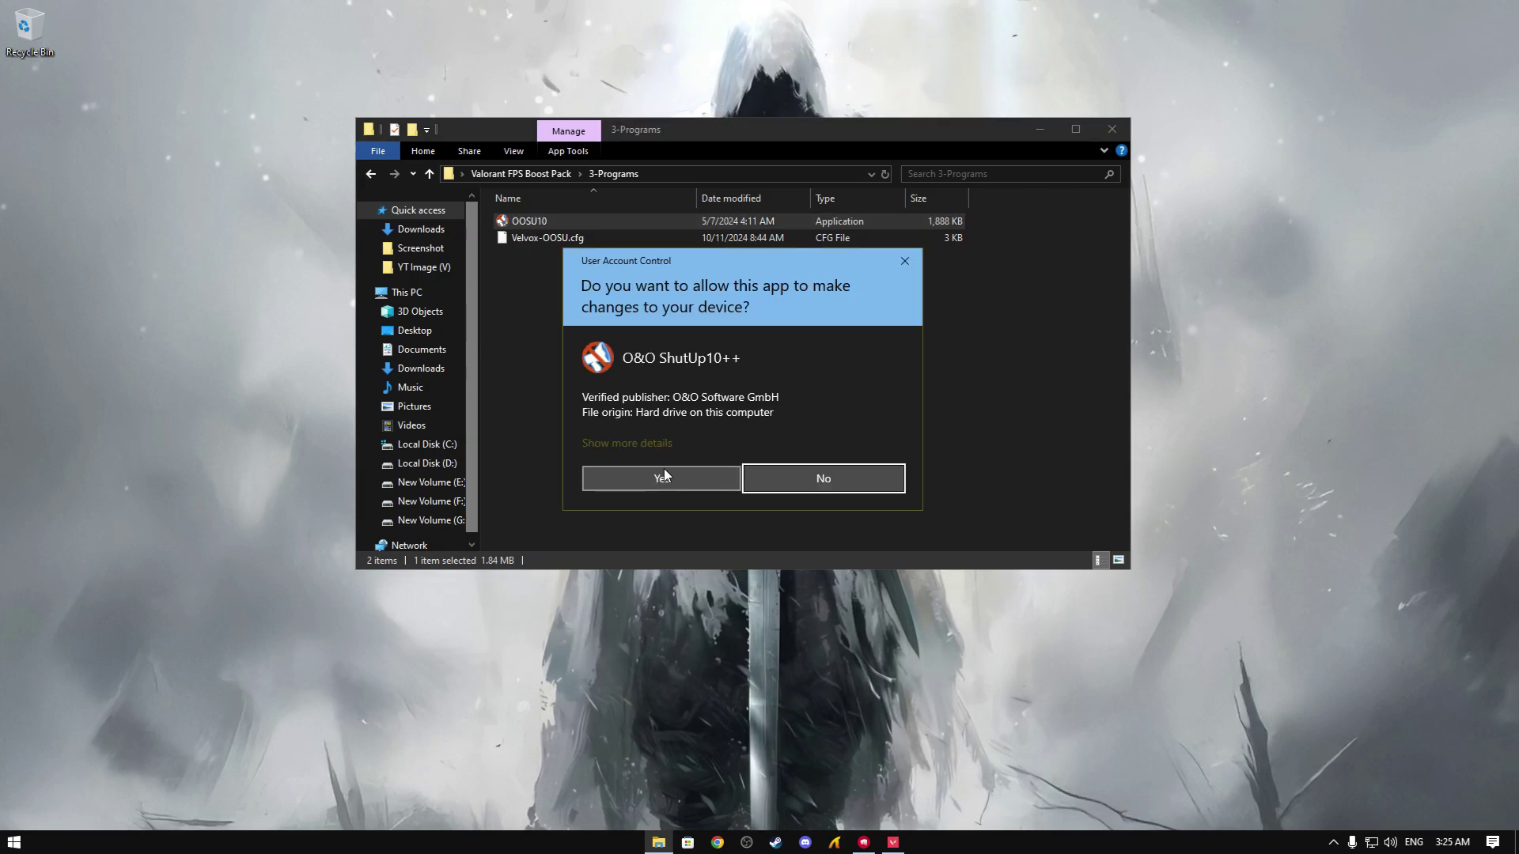
pyautogui.click(664, 476)
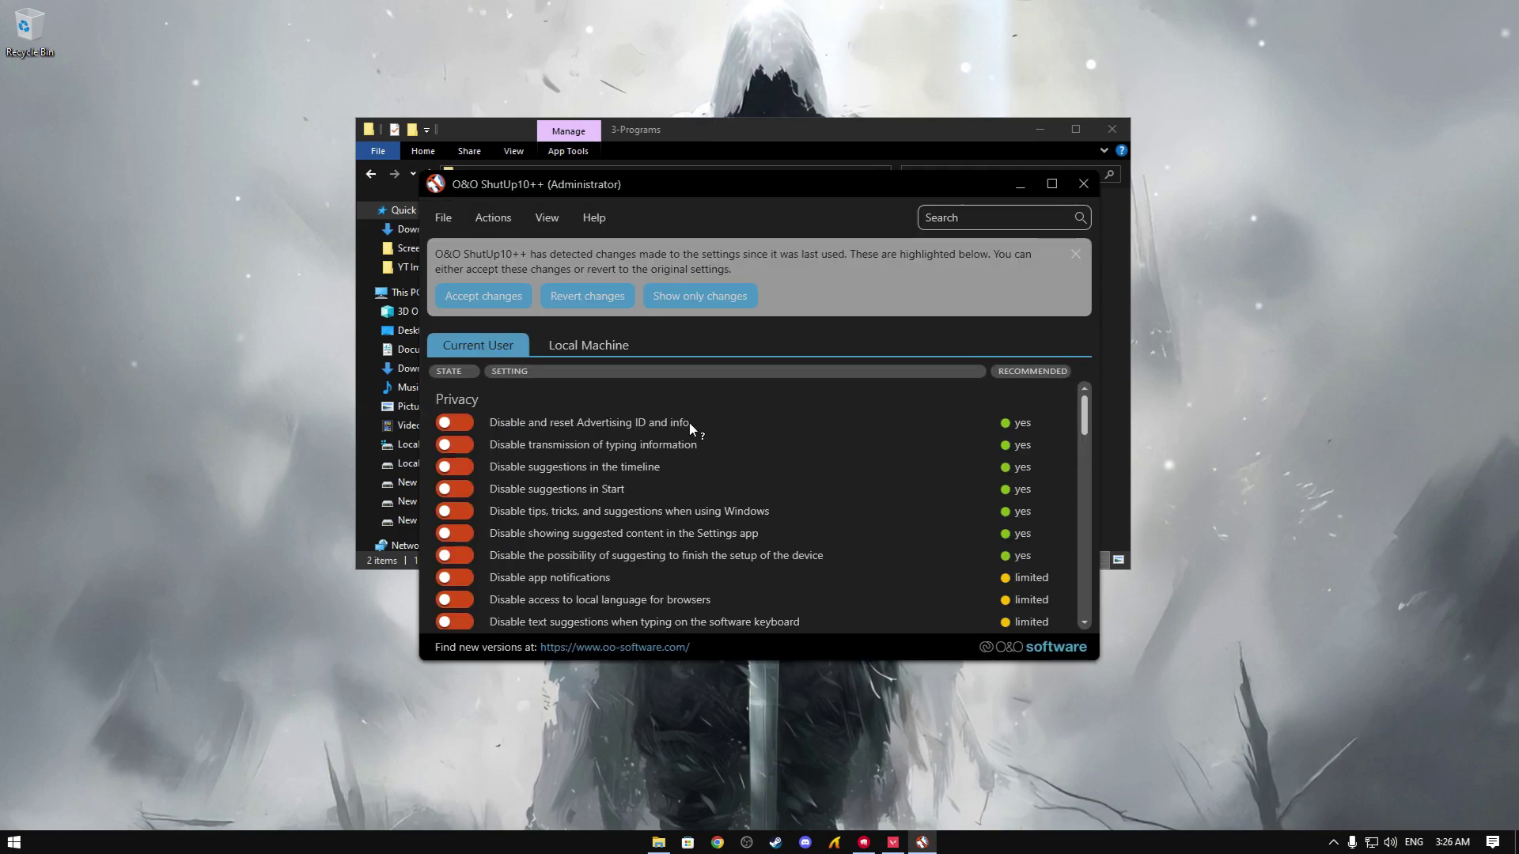
# Import the privacy settings from Velvox-OOSU.cfg in the 3-Programs folder into O&O ShutUp10++
pyautogui.scroll(-2, 656, 424)
pyautogui.scroll(1, 625, 428)
pyautogui.scroll(-3, 593, 439)
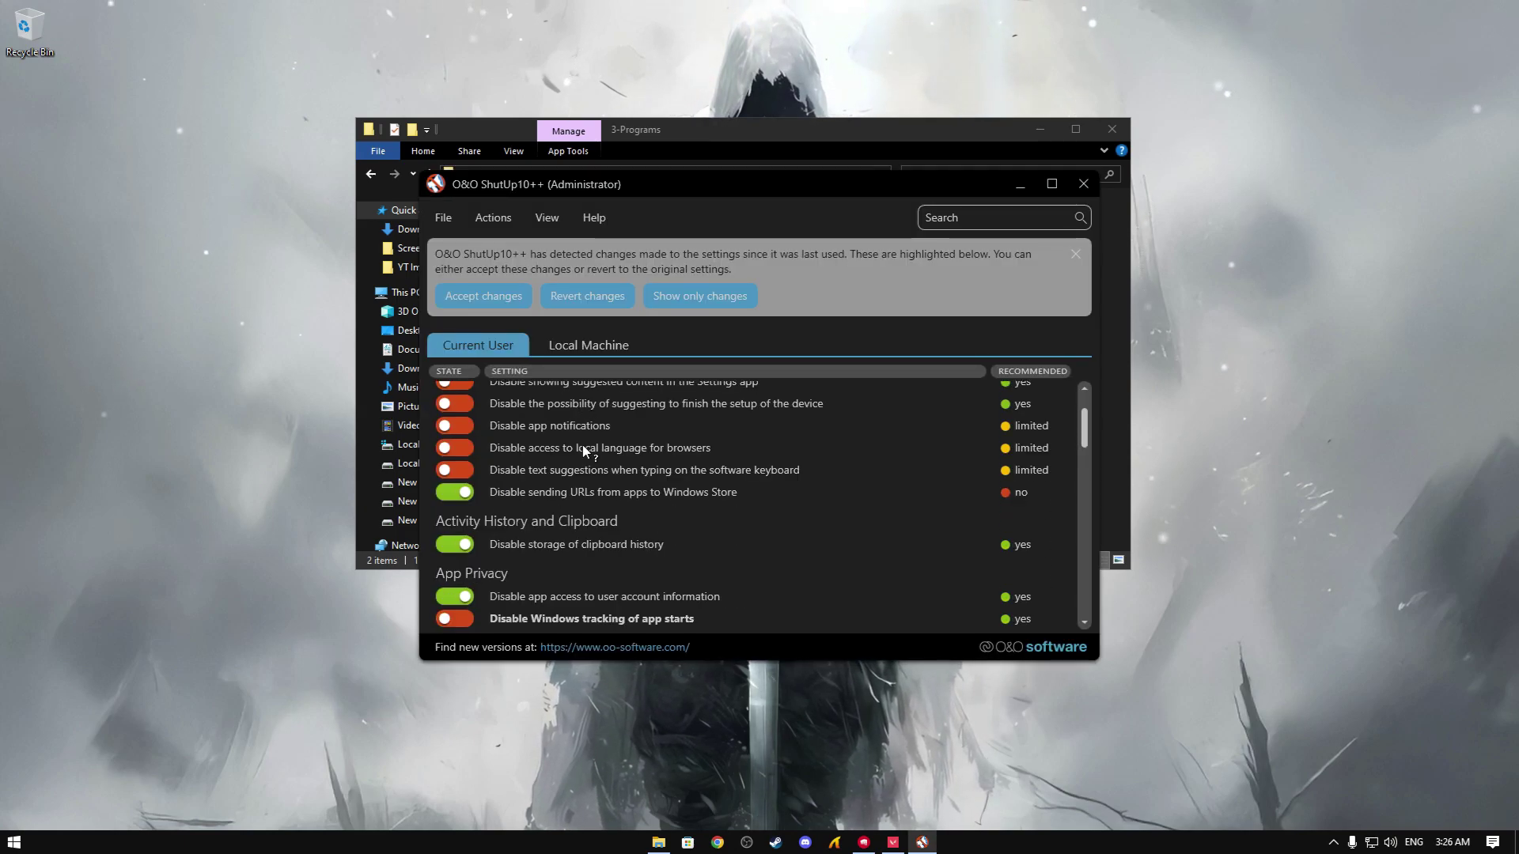
pyautogui.scroll(-4, 582, 445)
pyautogui.scroll(6, 605, 459)
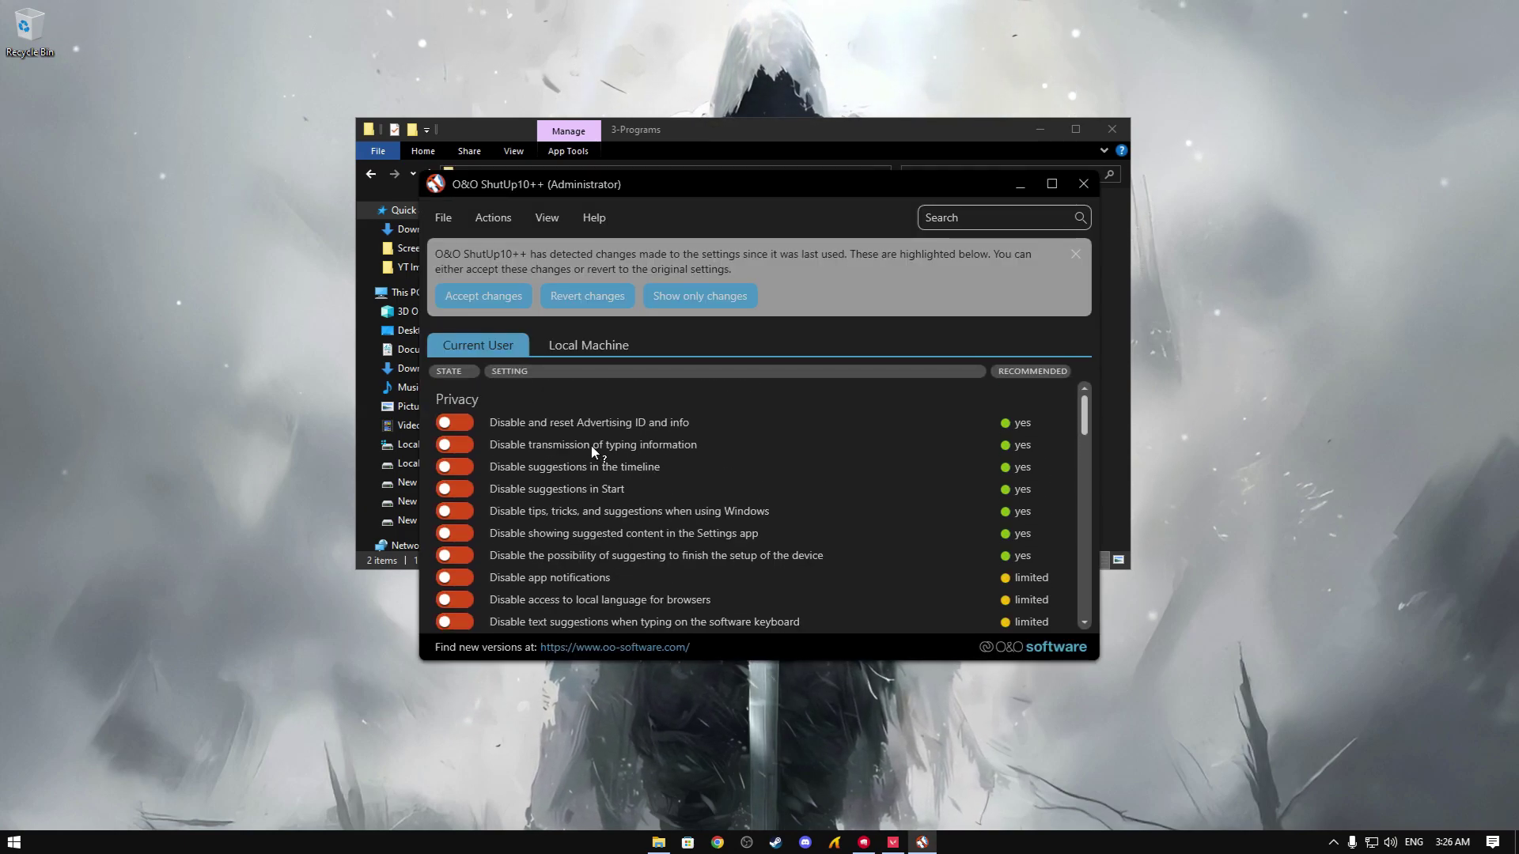
pyautogui.click(440, 224)
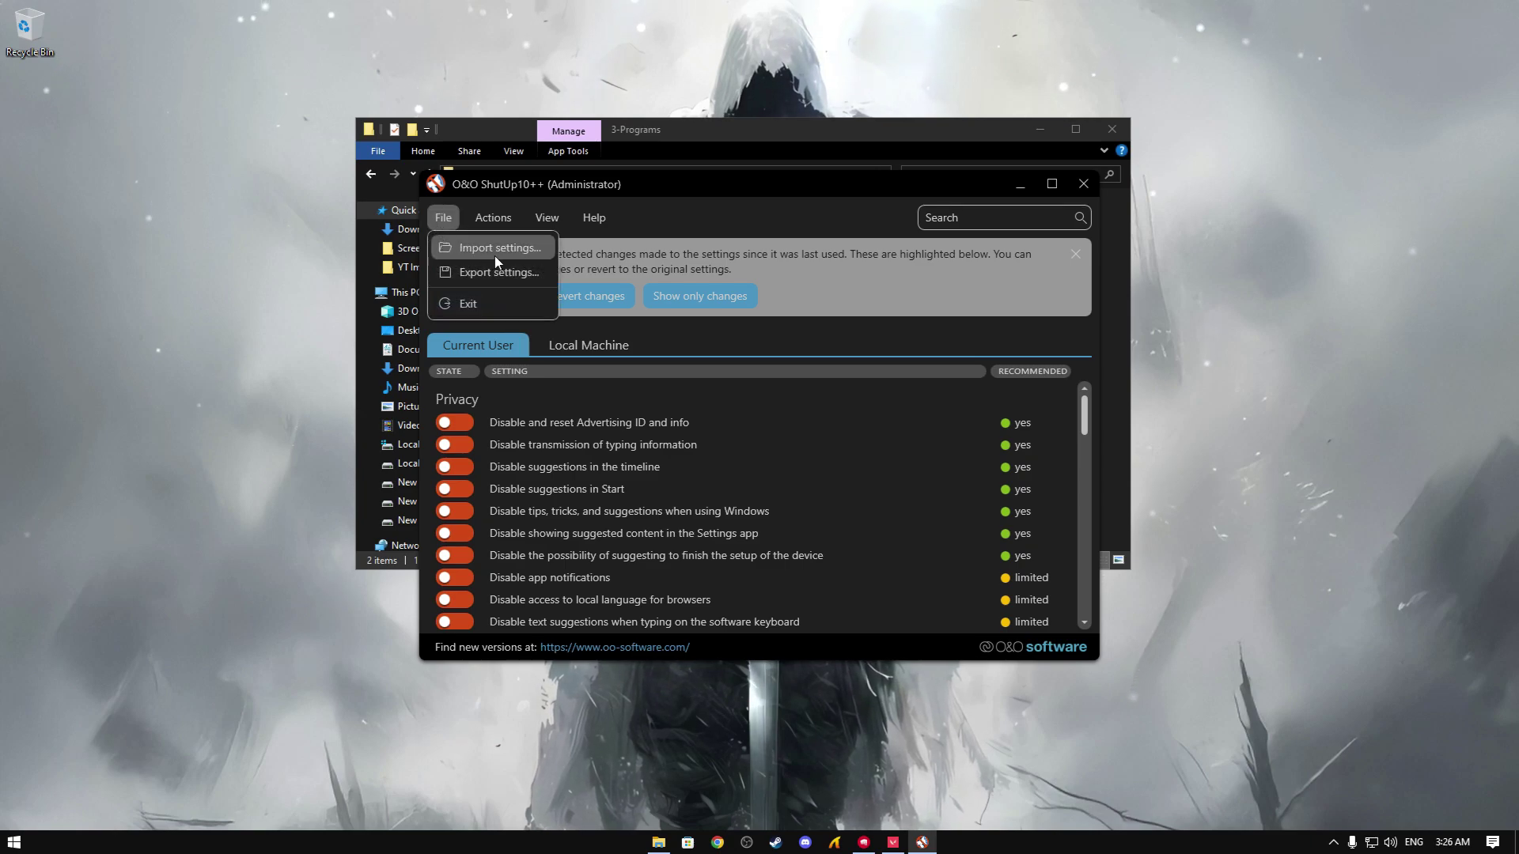
pyautogui.click(481, 248)
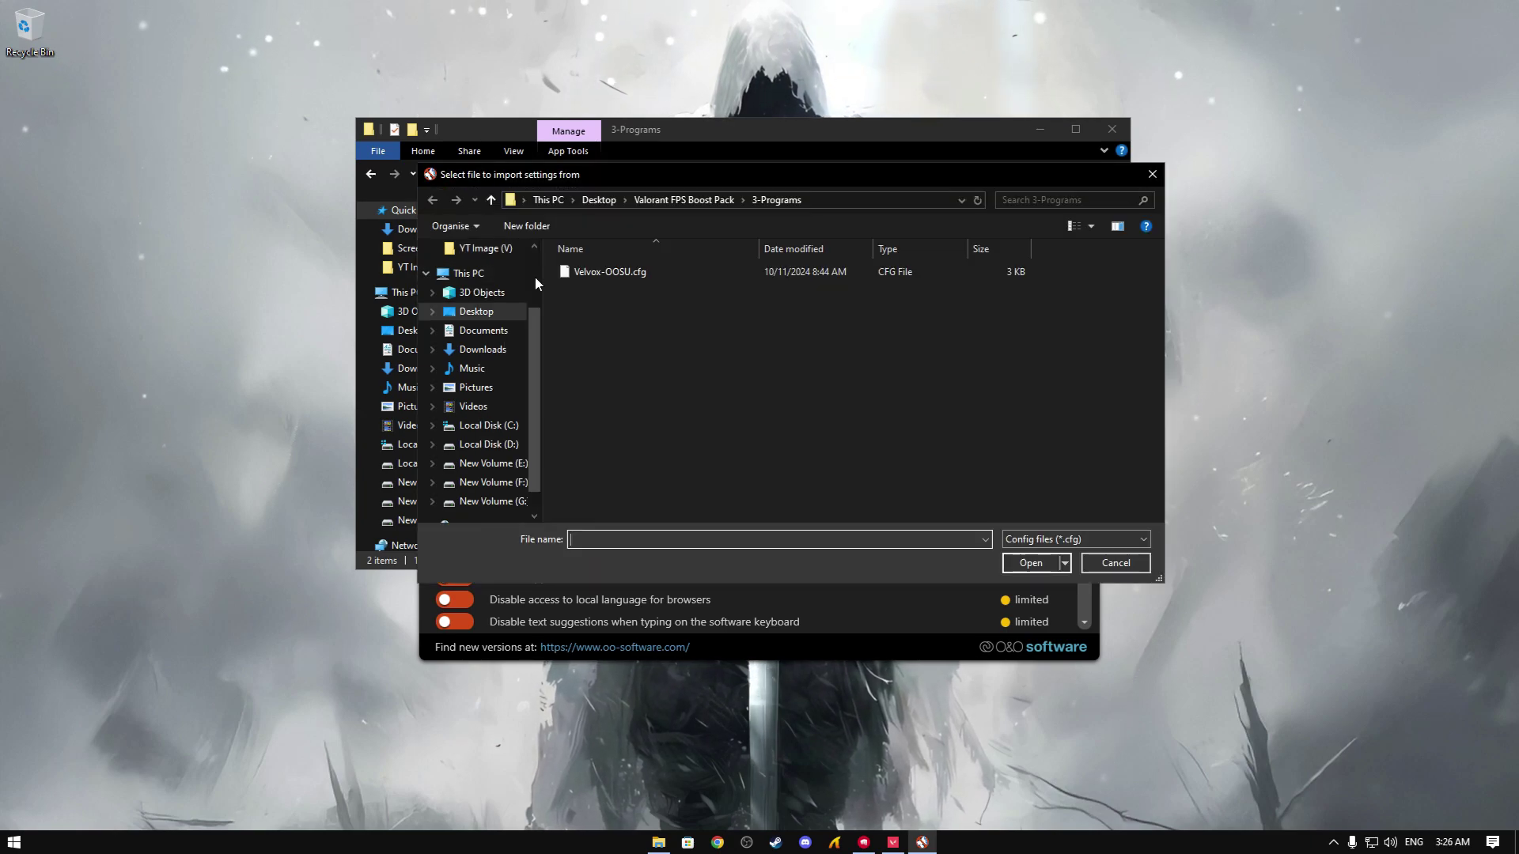
pyautogui.click(603, 275)
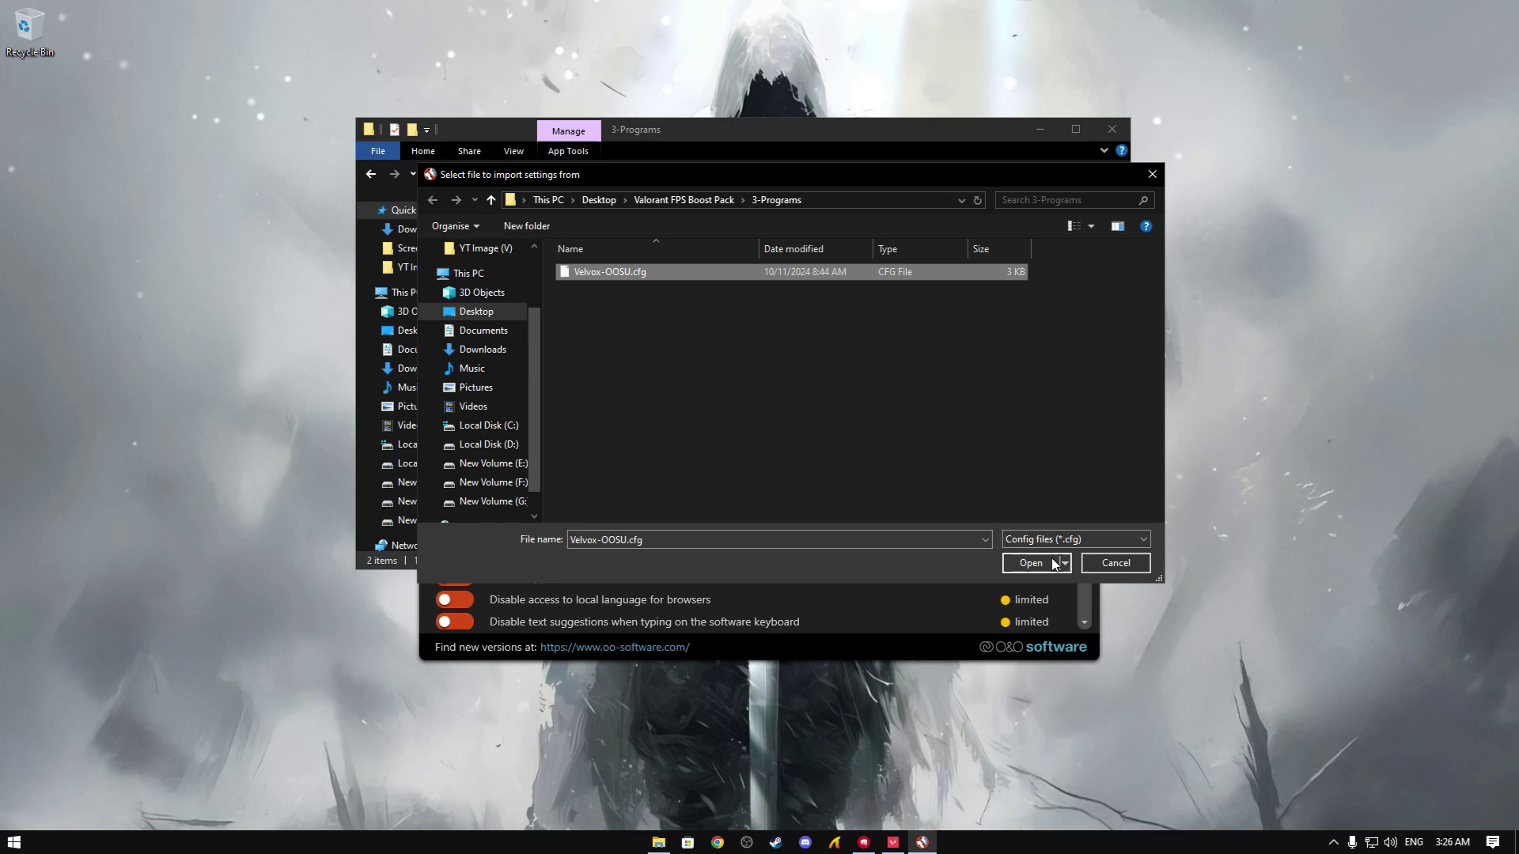
pyautogui.click(1021, 561)
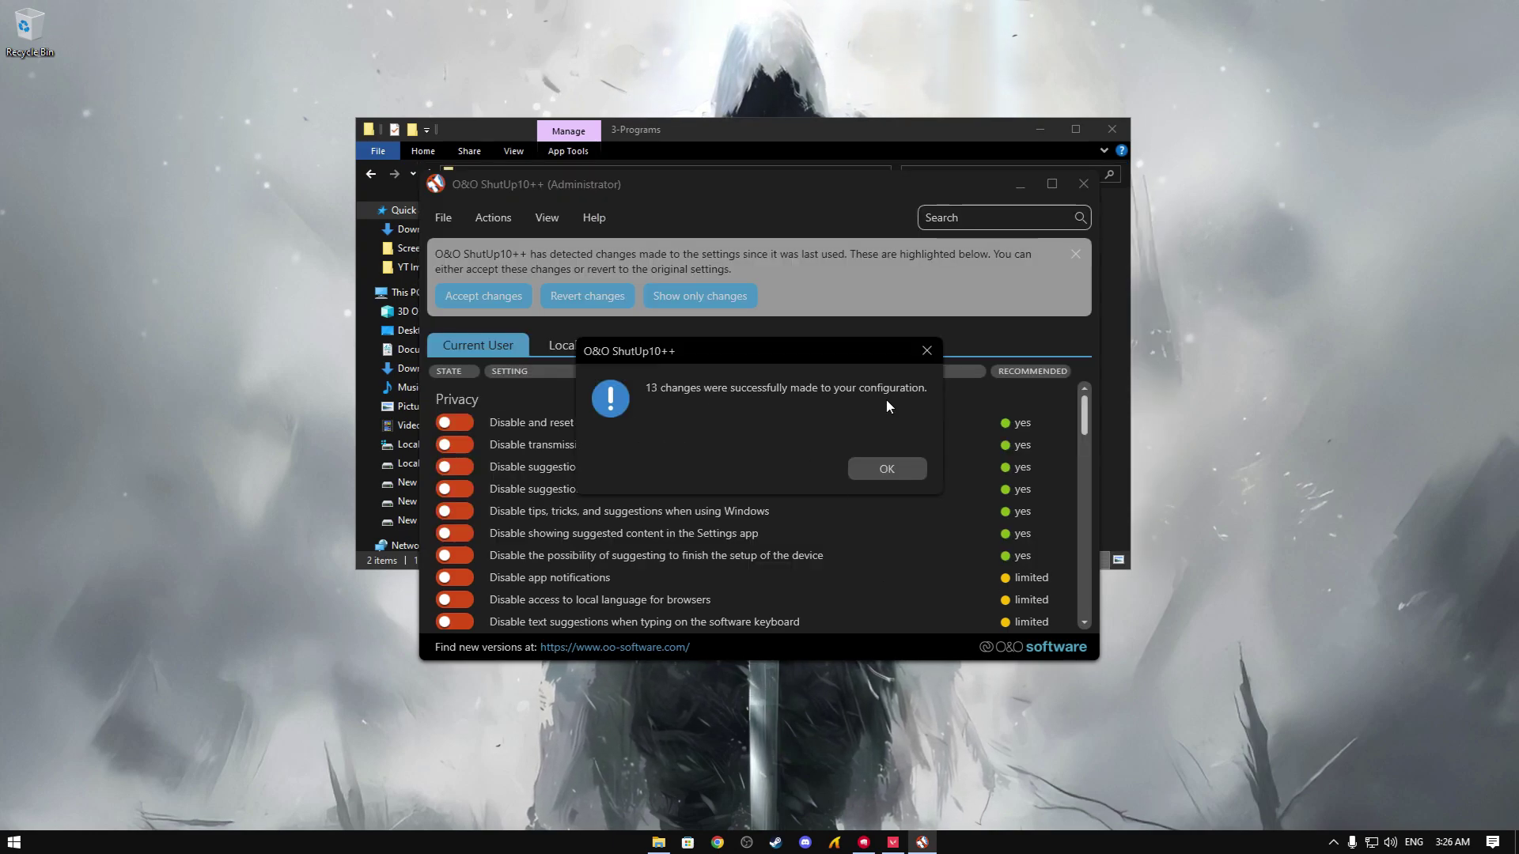
pyautogui.click(891, 472)
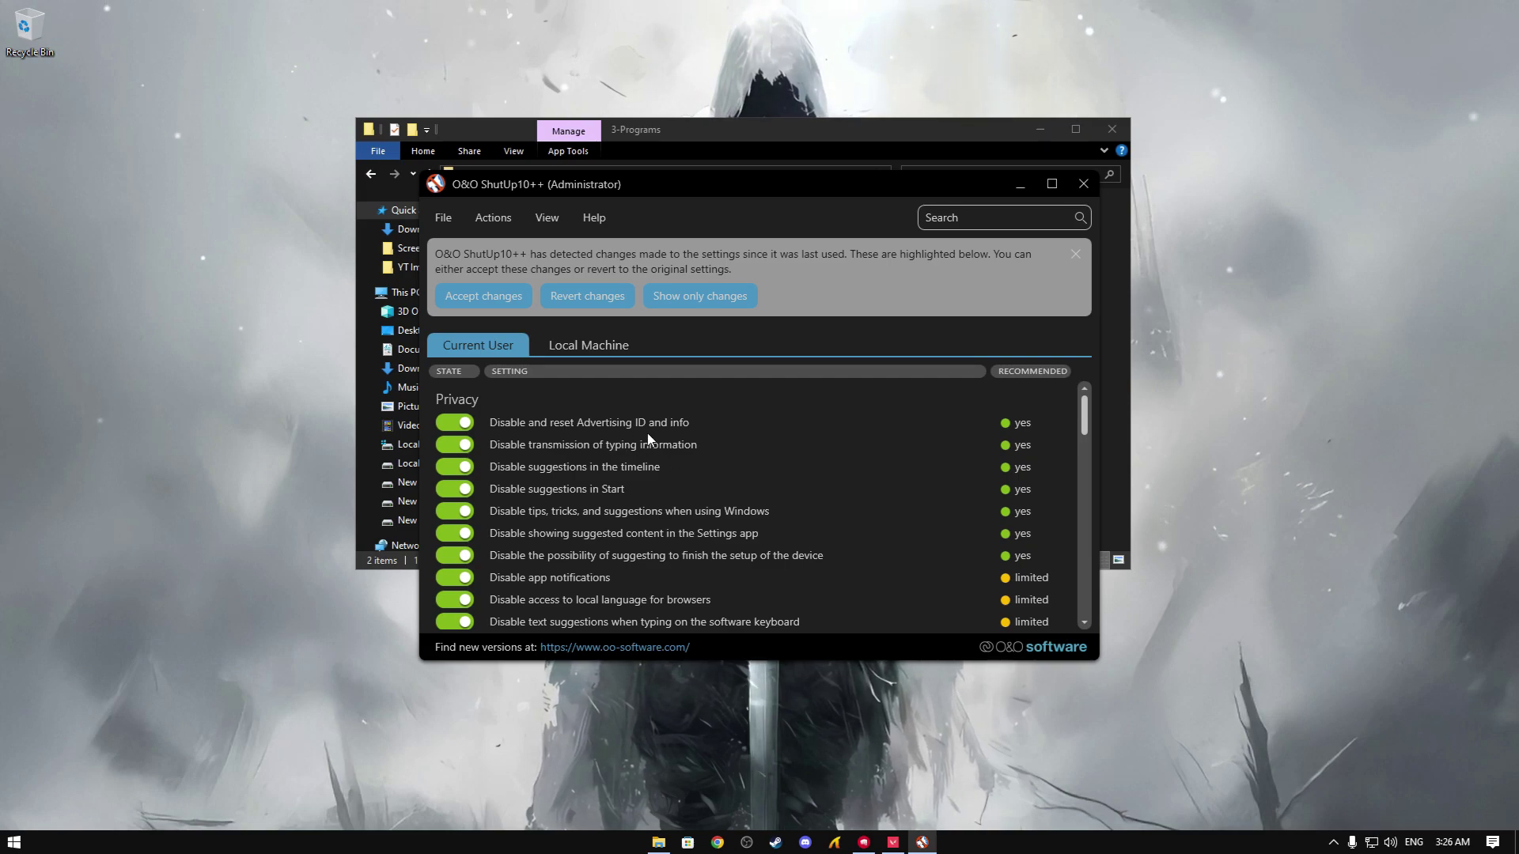
# Close O&O ShutUp10++ without restarting Windows
pyautogui.click(1084, 186)
pyautogui.click(908, 498)
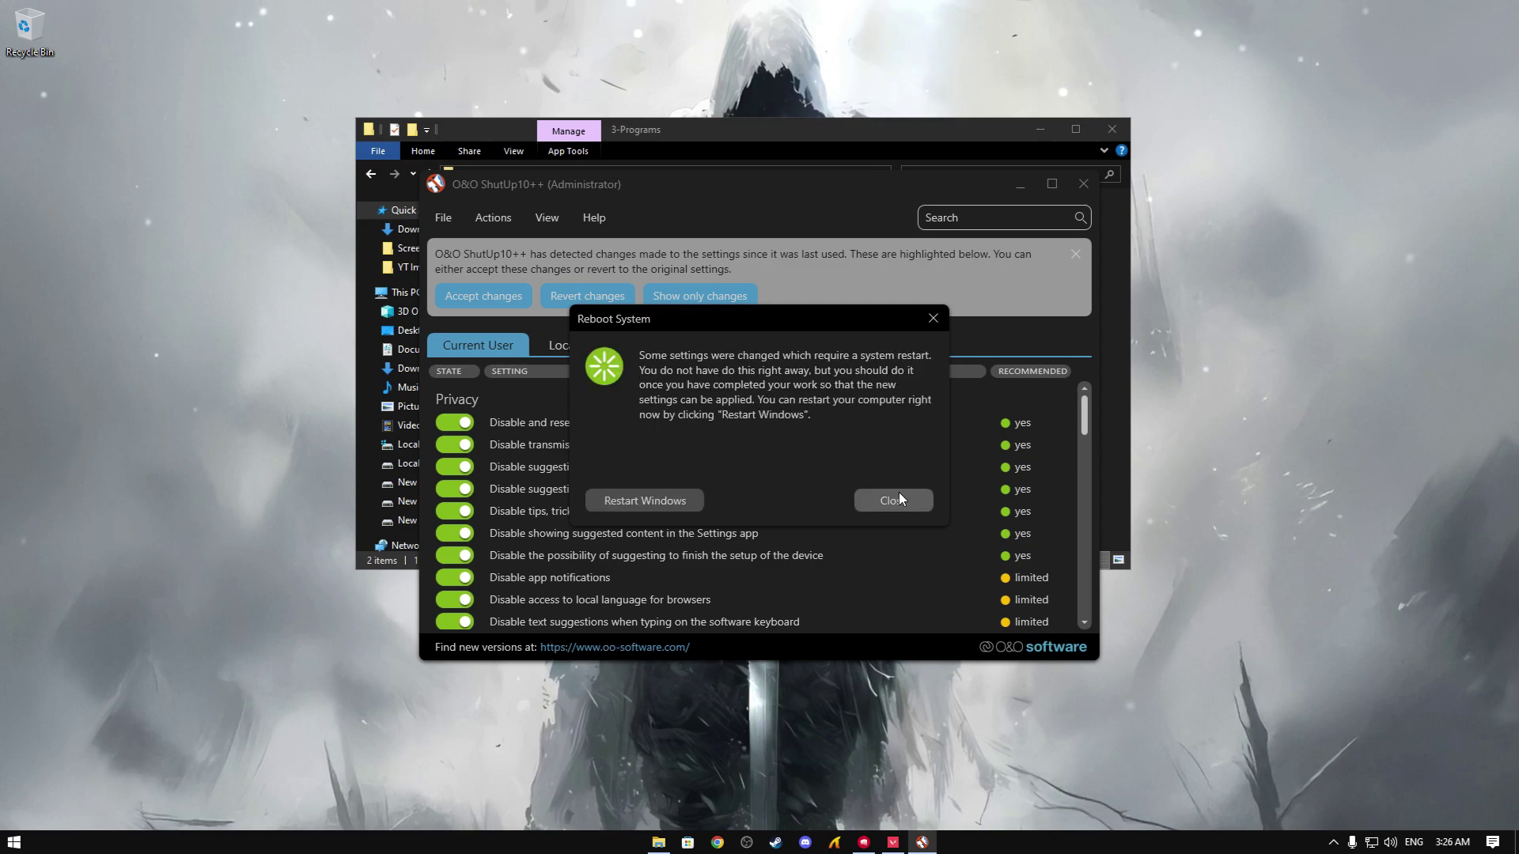
pyautogui.click(898, 493)
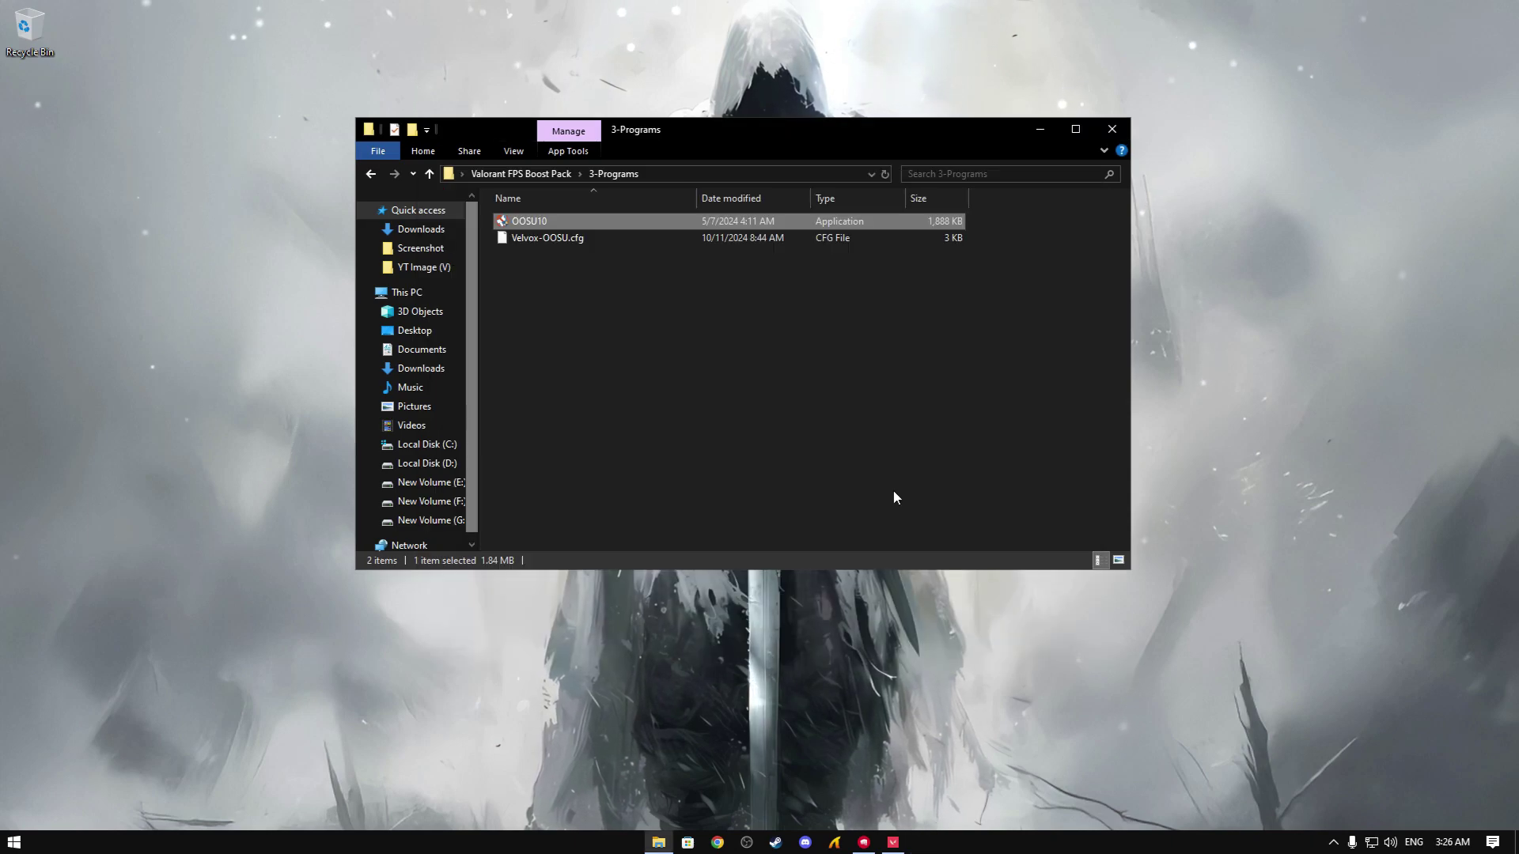
# Merge the Disable Background Apps entries from the pack's 4-Best CPU Optimization folder into the registry
pyautogui.click(501, 174)
pyautogui.doubleClick(558, 271)
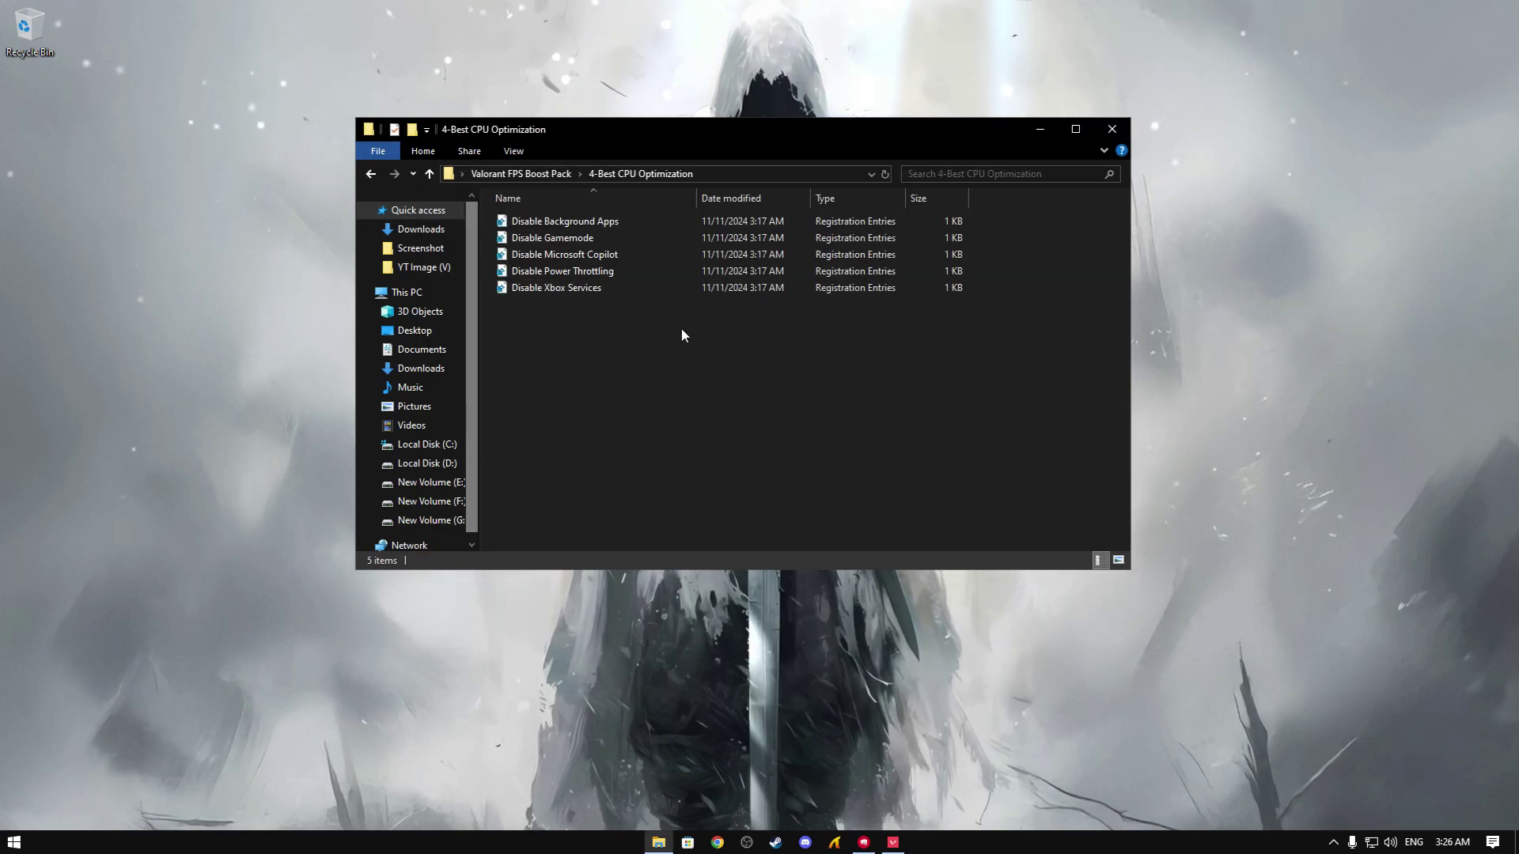
pyautogui.moveTo(682, 329); pyautogui.dragTo(565, 321)
pyautogui.rightClick(529, 226)
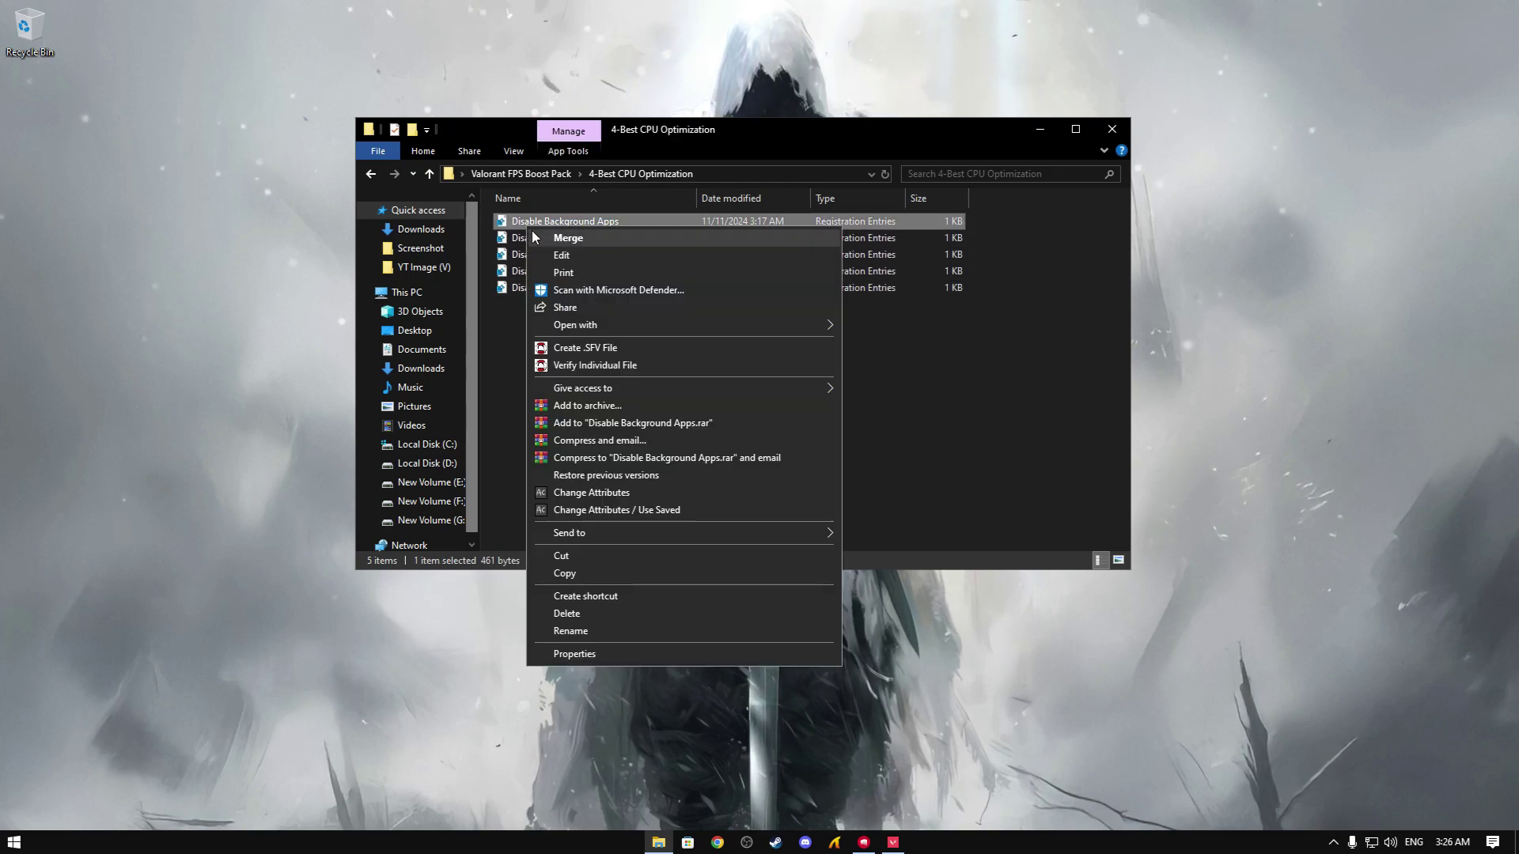
pyautogui.click(546, 238)
pyautogui.click(712, 471)
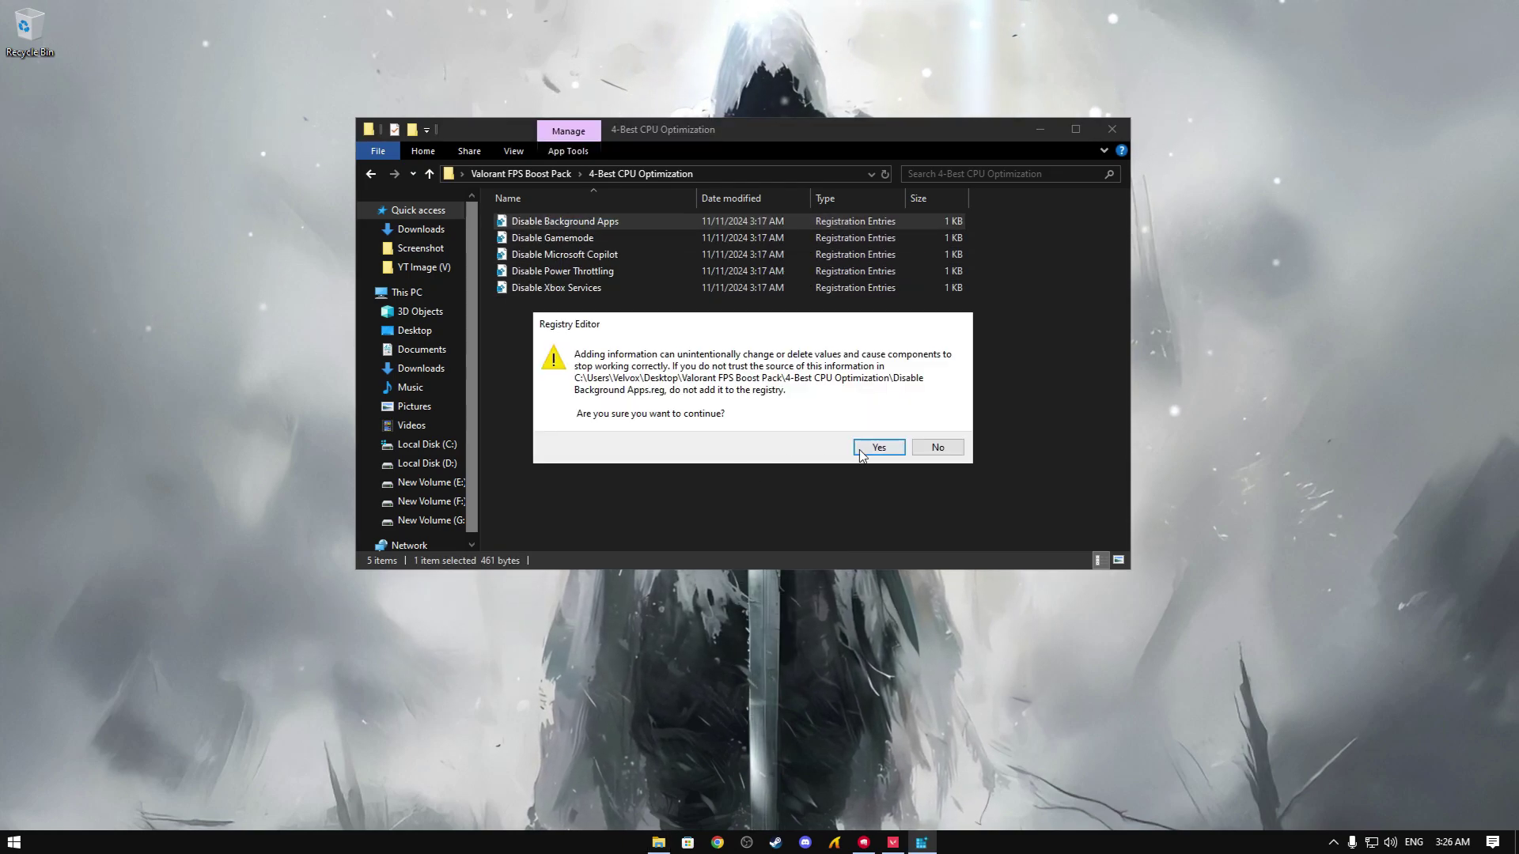
pyautogui.click(862, 452)
pyautogui.click(937, 432)
# Merge the Disable Gamemode entries into the registry
pyautogui.rightClick(554, 239)
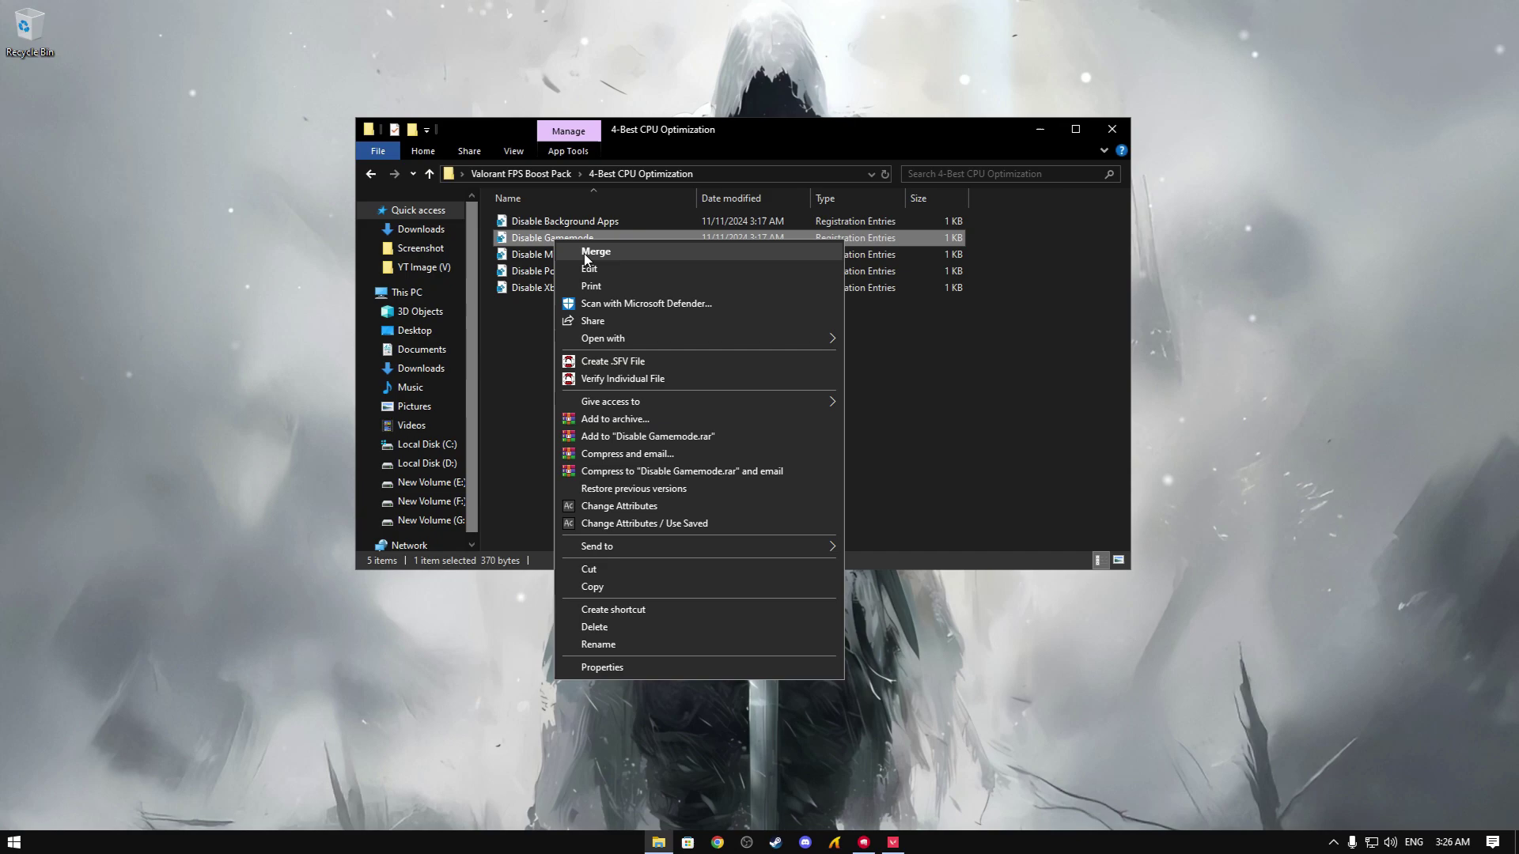
pyautogui.click(586, 253)
pyautogui.click(661, 468)
pyautogui.click(874, 448)
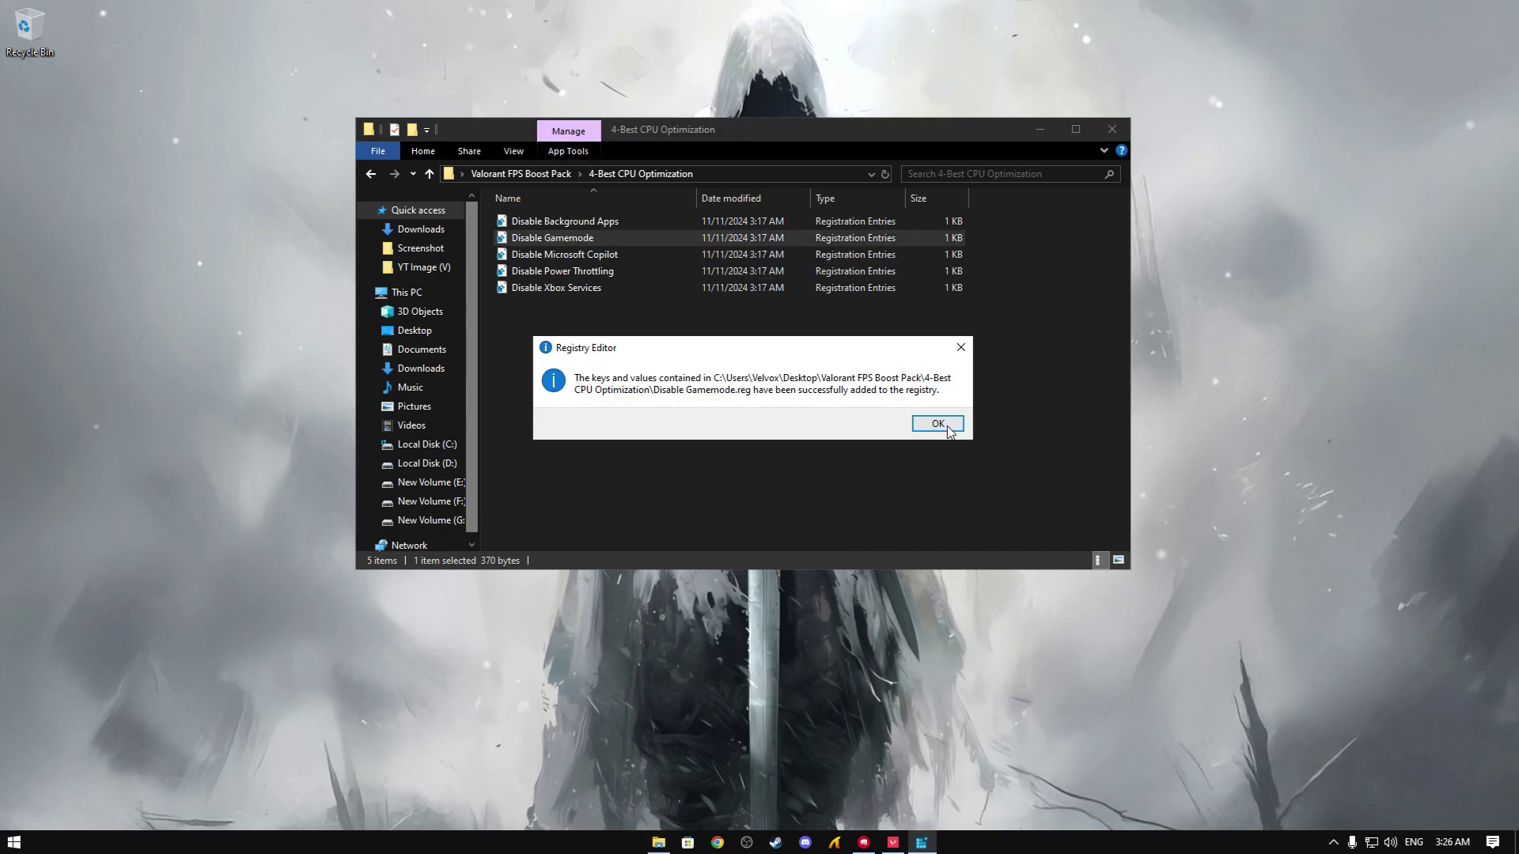
pyautogui.click(937, 424)
# Merge the Disable Microsoft Copilot entries into the registry
pyautogui.rightClick(565, 256)
pyautogui.click(589, 269)
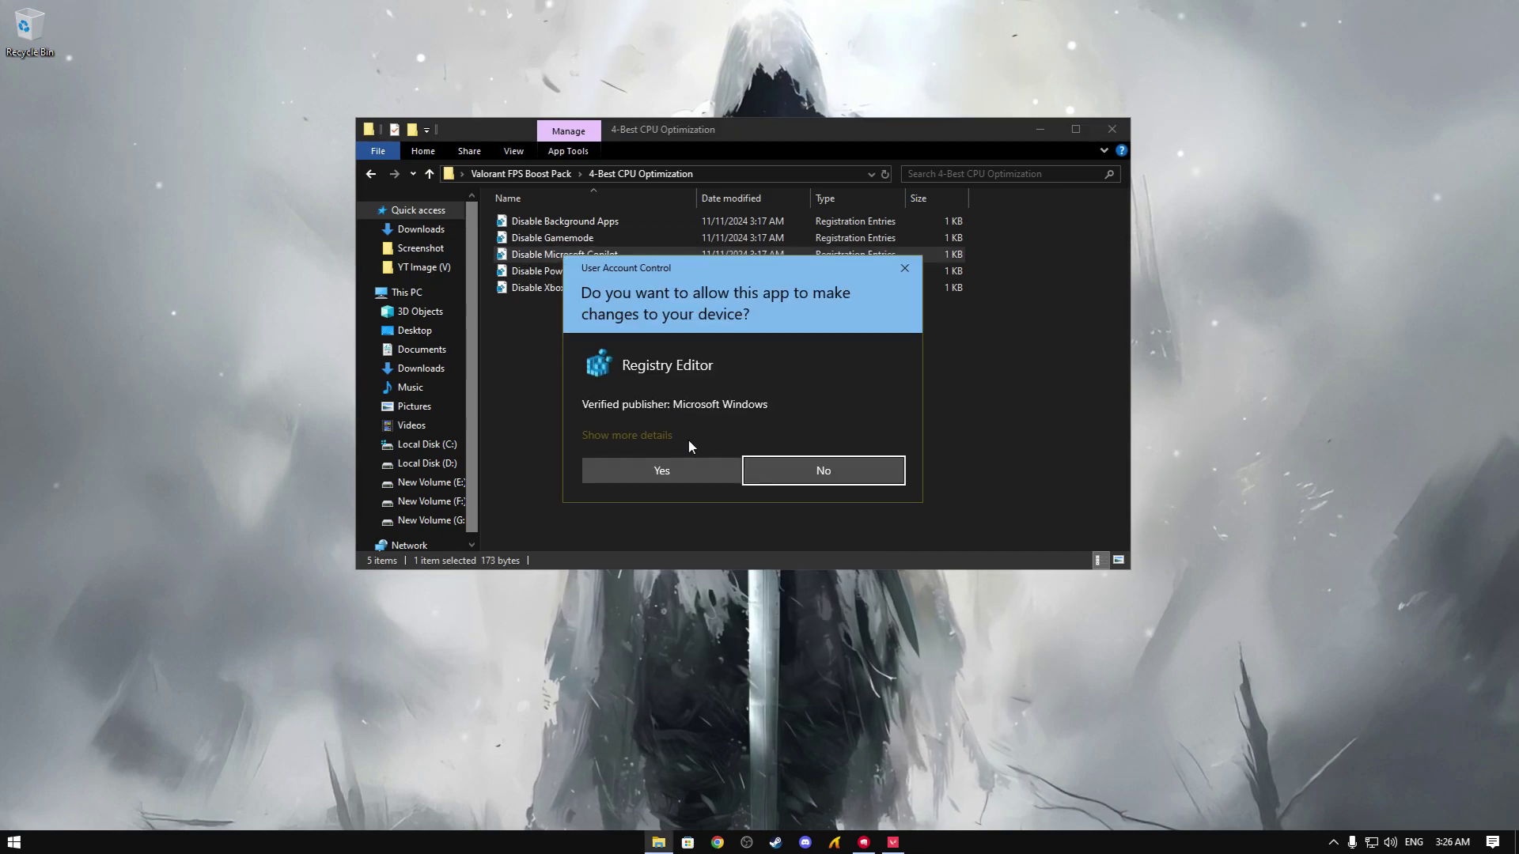
pyautogui.click(682, 470)
pyautogui.click(878, 448)
pyautogui.click(937, 425)
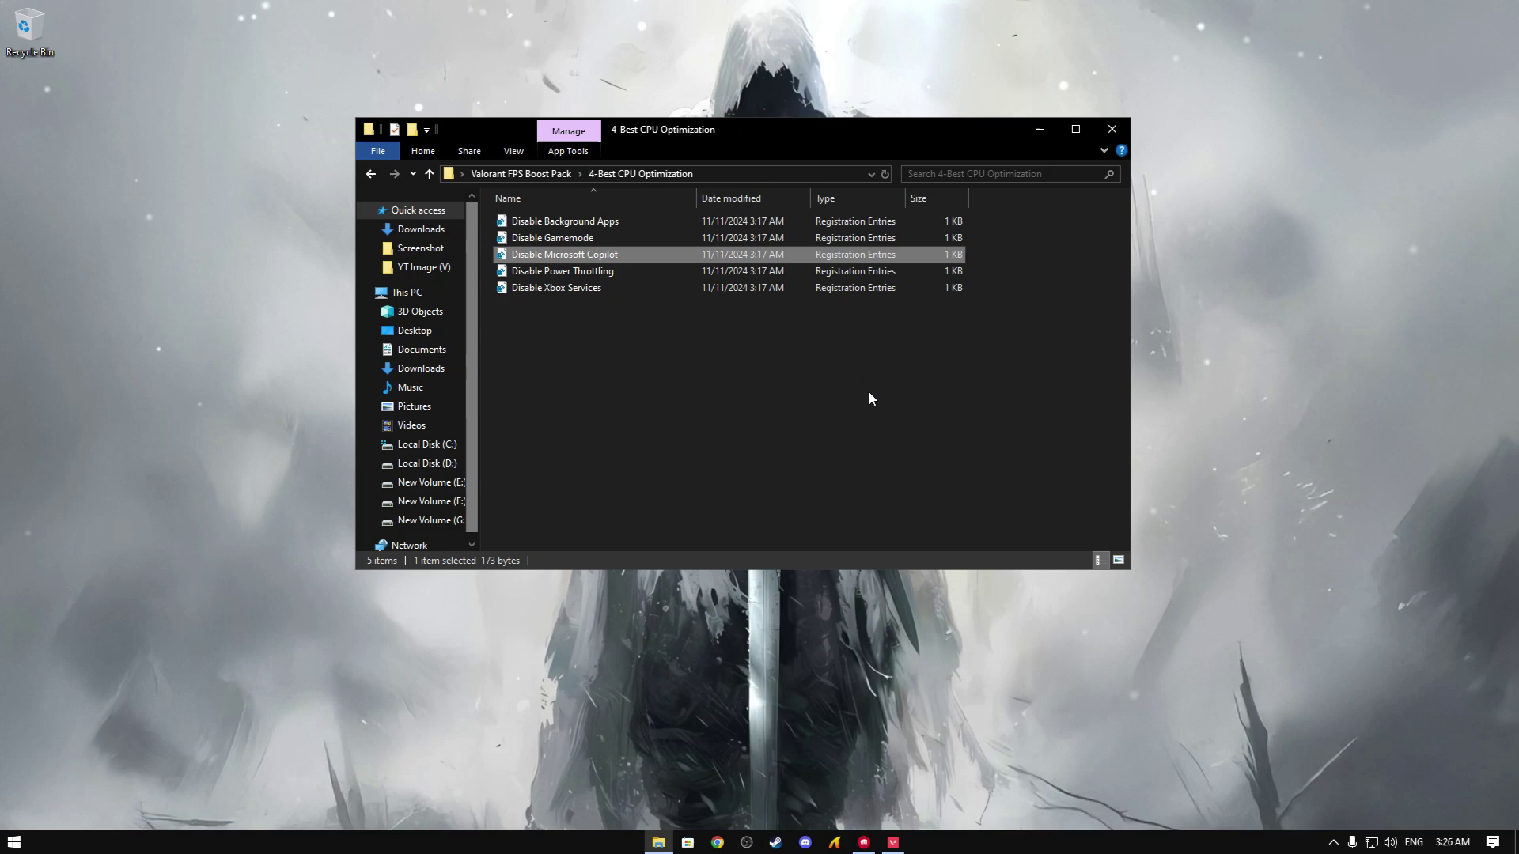
# Merge the Disable Power Throttling entries into the registry
pyautogui.rightClick(547, 275)
pyautogui.click(571, 291)
pyautogui.click(690, 475)
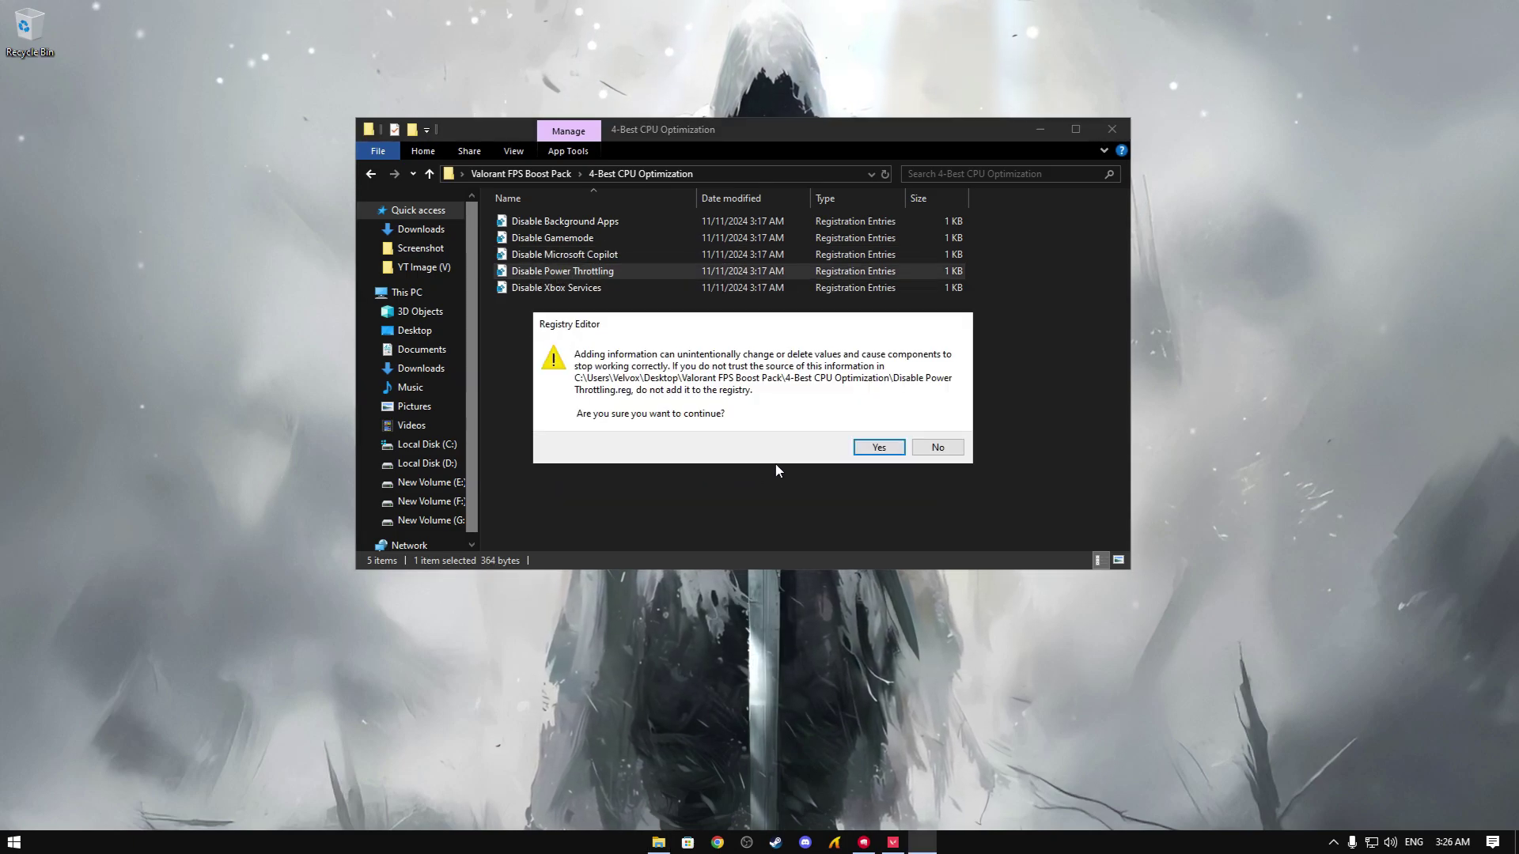
pyautogui.click(879, 448)
pyautogui.click(937, 426)
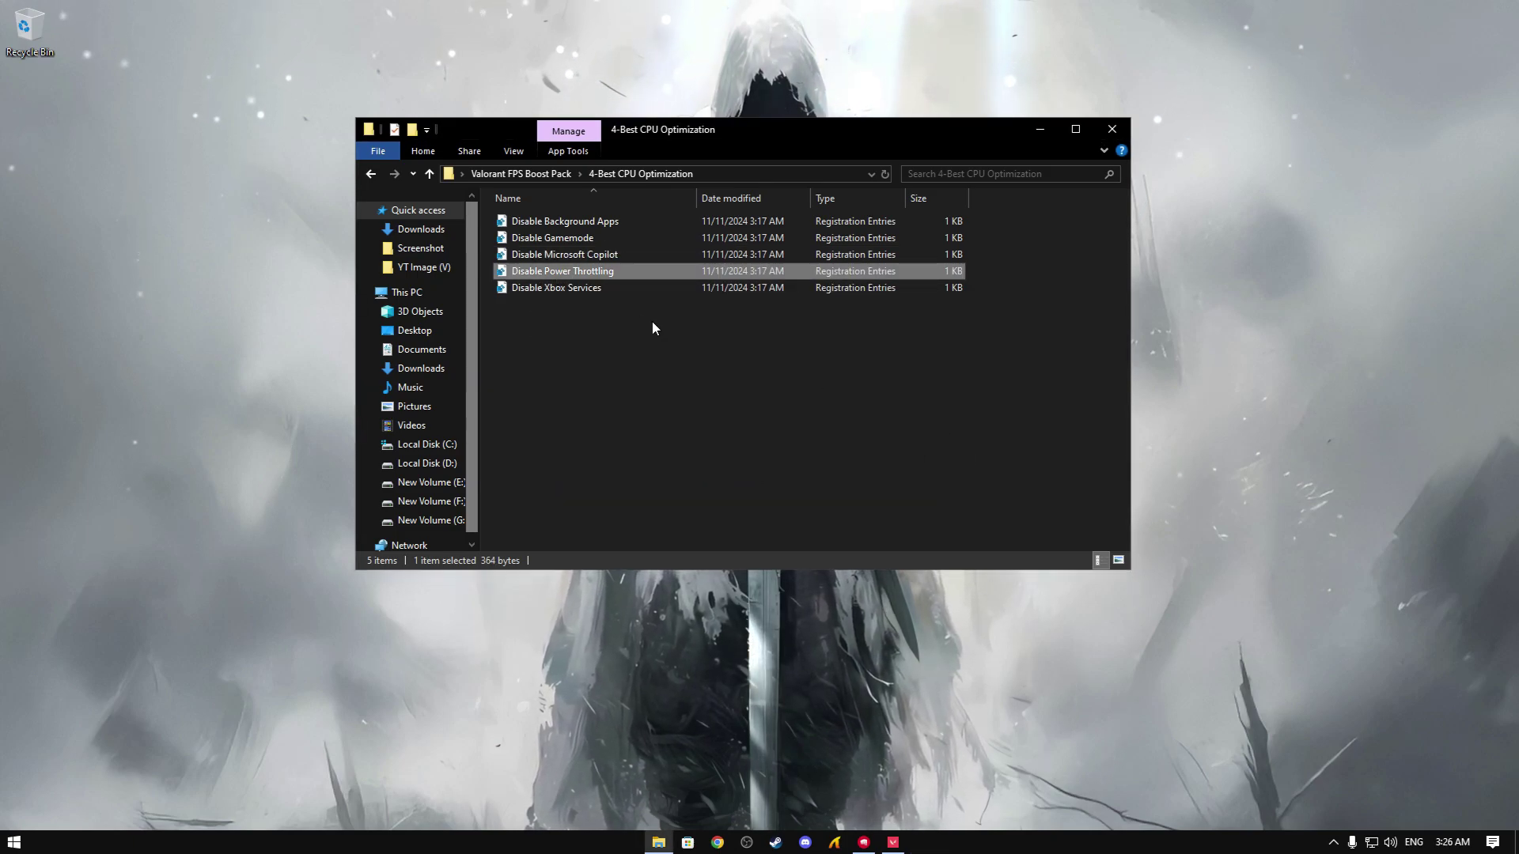
# Merge the Disable Xbox Services entries into the registry
pyautogui.rightClick(556, 290)
pyautogui.click(585, 303)
pyautogui.click(687, 471)
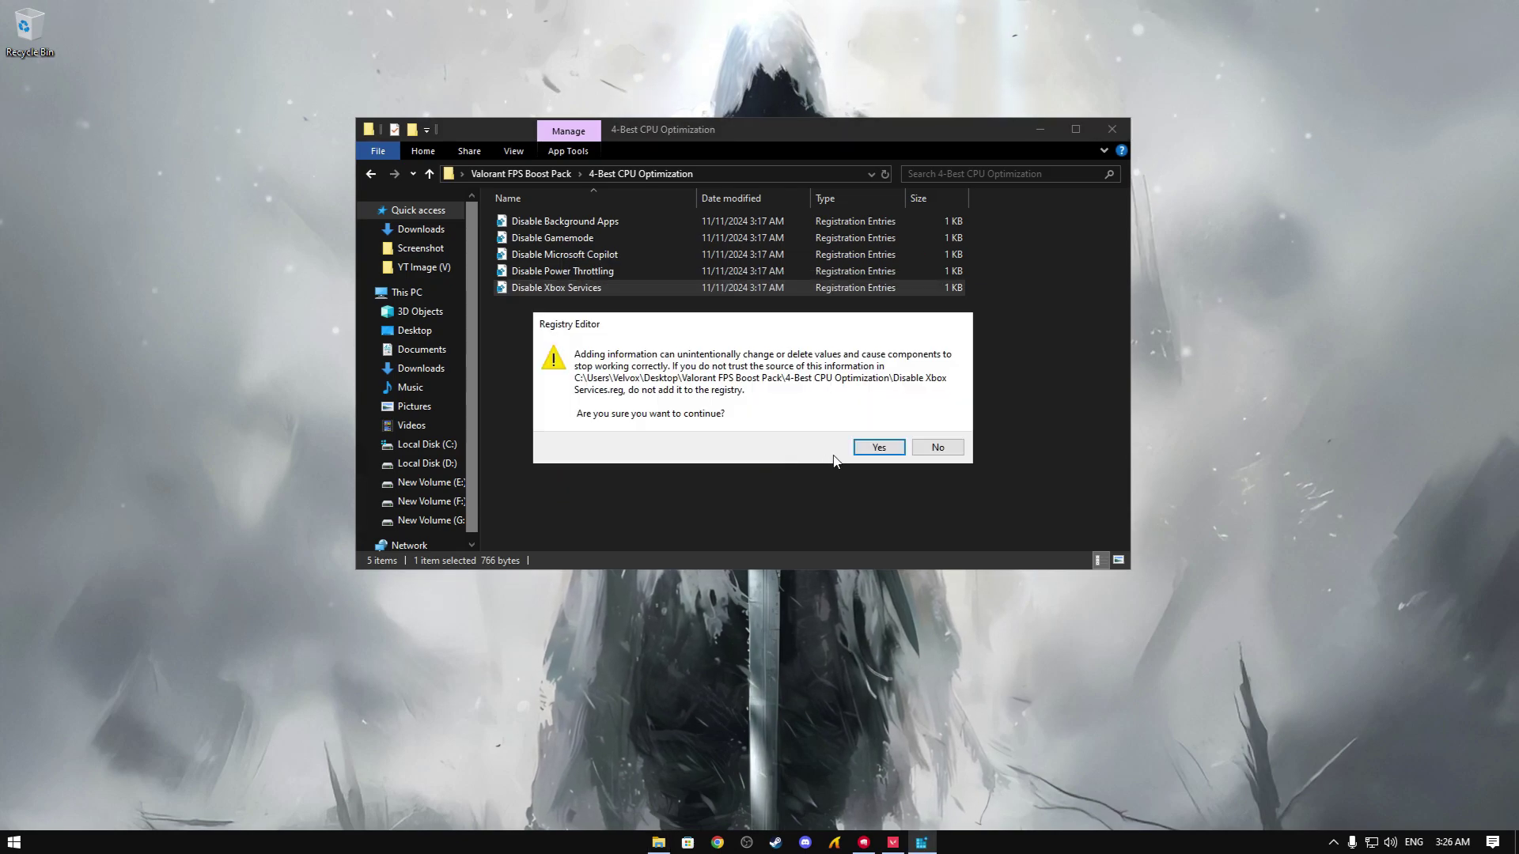
pyautogui.click(878, 448)
pyautogui.click(937, 424)
# Run Uninstall-Preinstalled-Apps from the pack's 5-CMD Command folder as administrator and dismiss its console once the script finishes
pyautogui.click(521, 174)
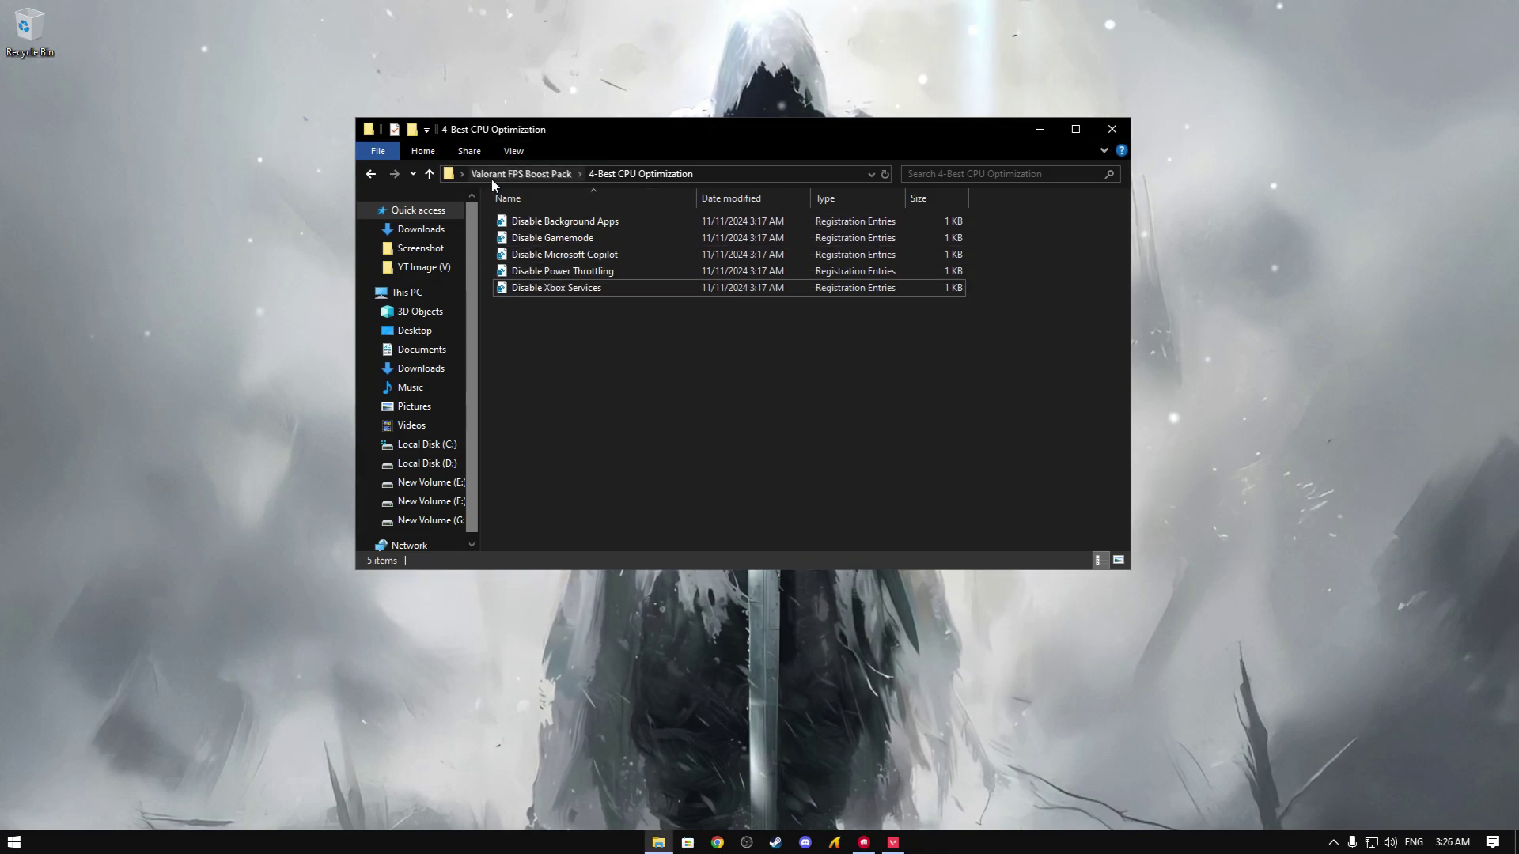
pyautogui.rightClick(563, 287)
pyautogui.click(590, 299)
pyautogui.rightClick(539, 223)
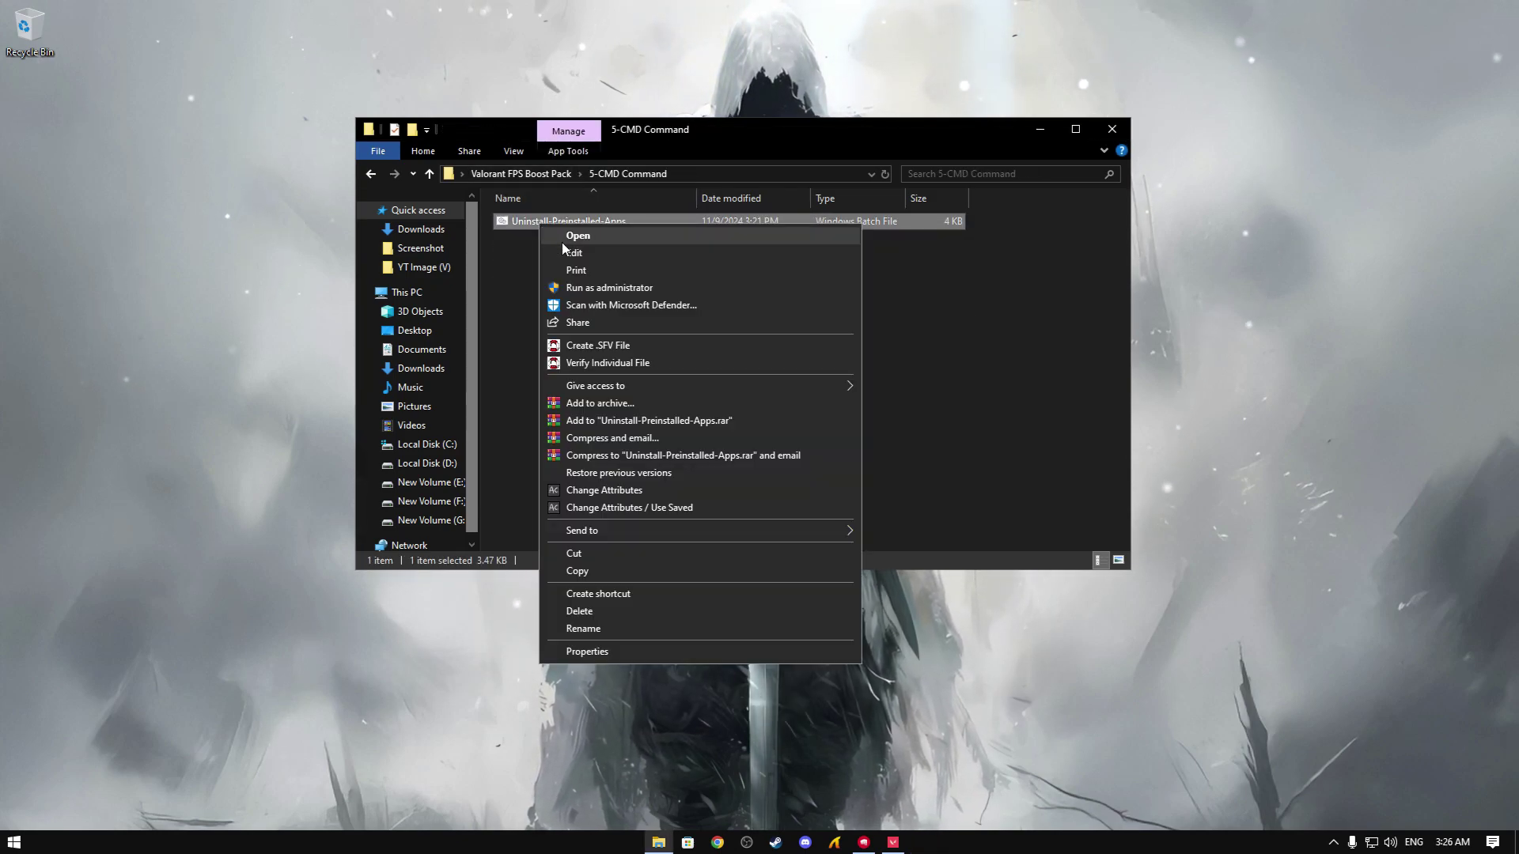
pyautogui.click(595, 289)
pyautogui.click(687, 474)
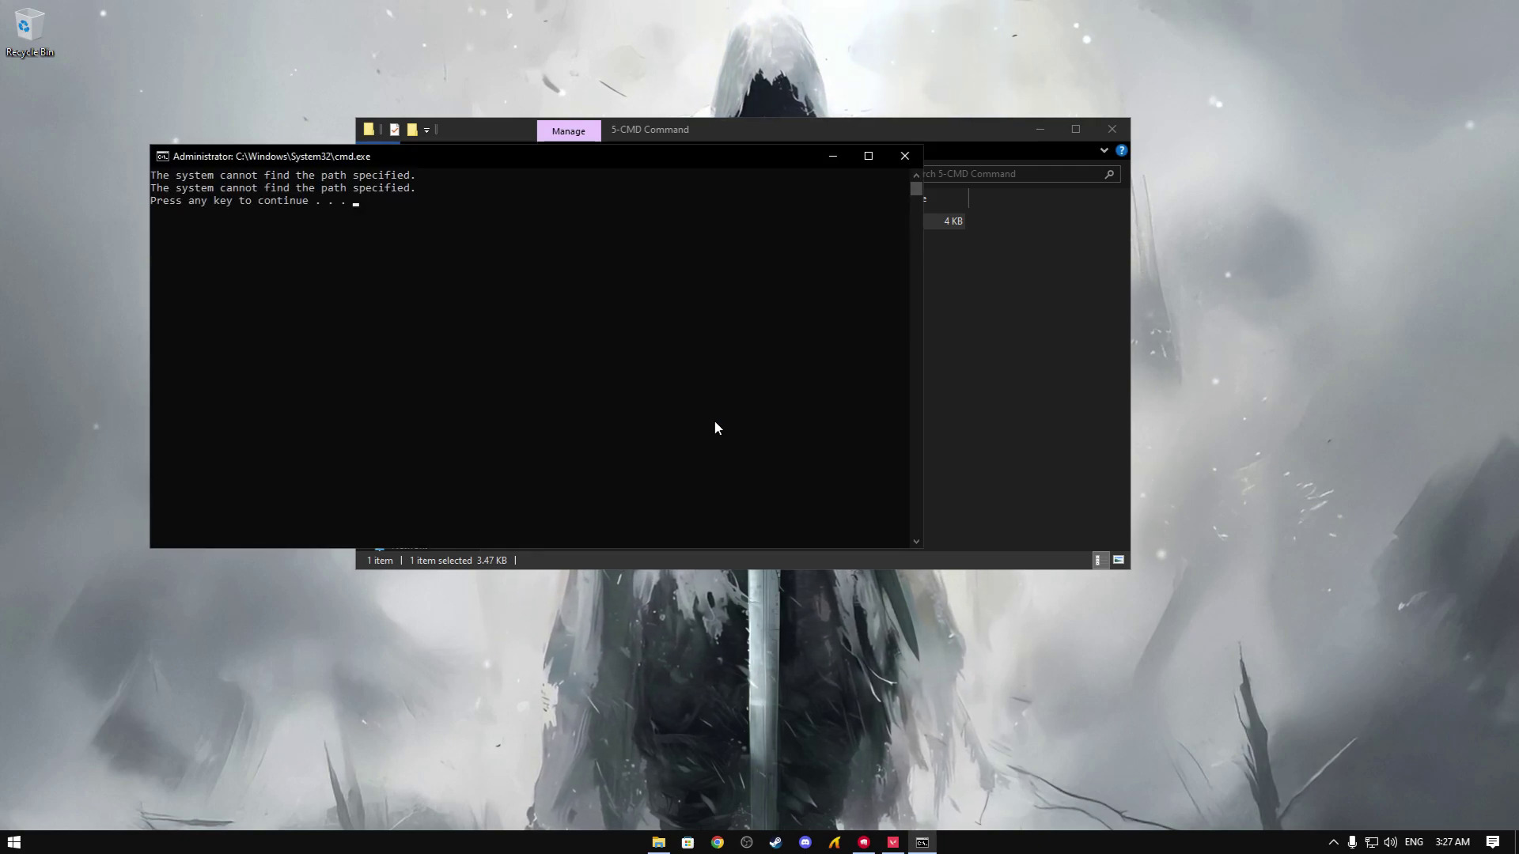
pyautogui.moveTo(362, 204); pyautogui.dragTo(151, 204)
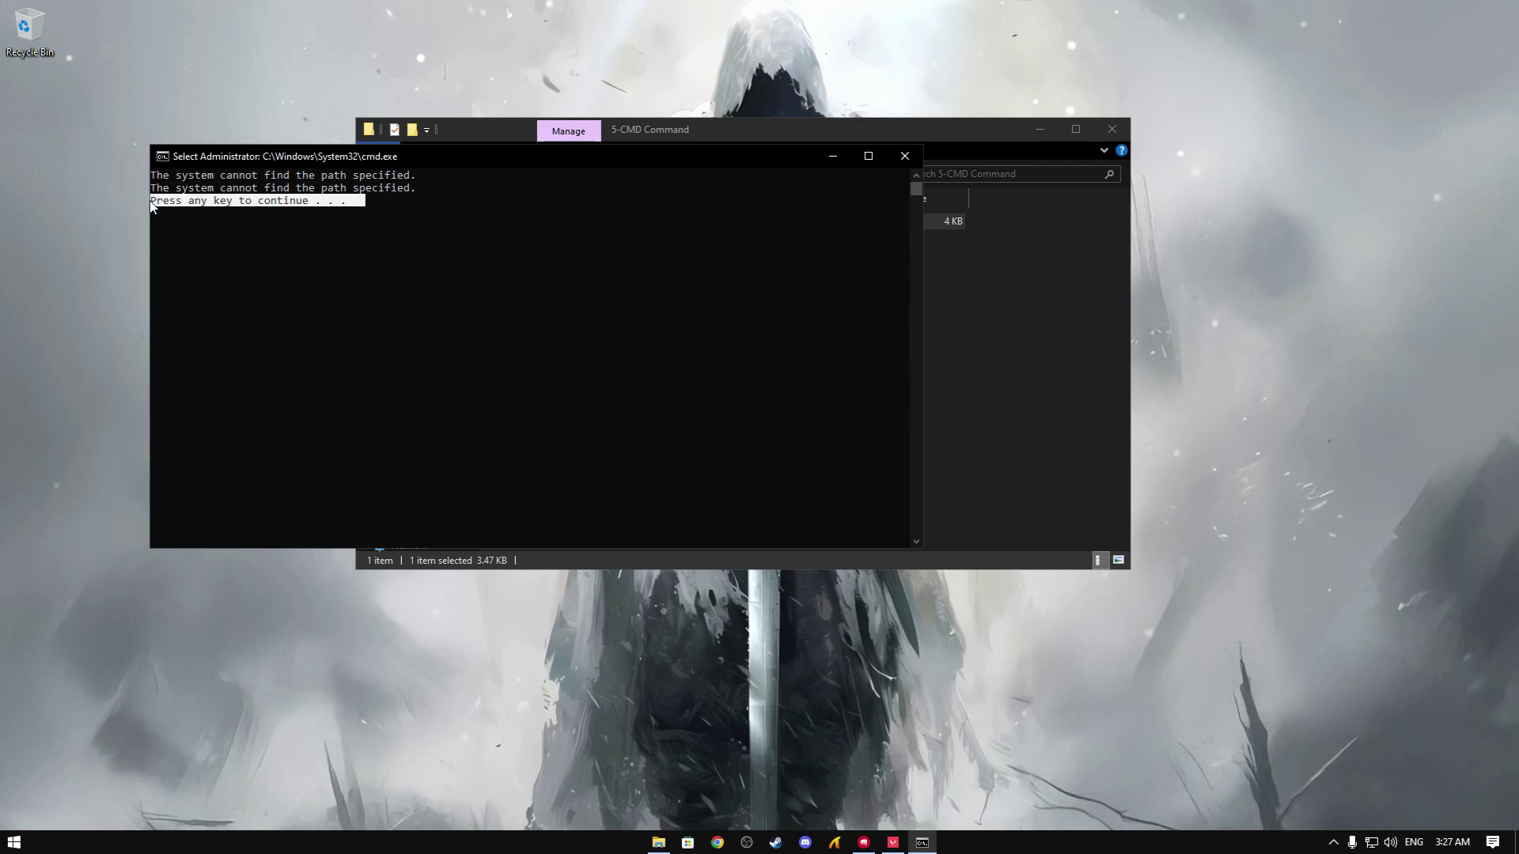
pyautogui.press('Return')
pyautogui.press('Return')
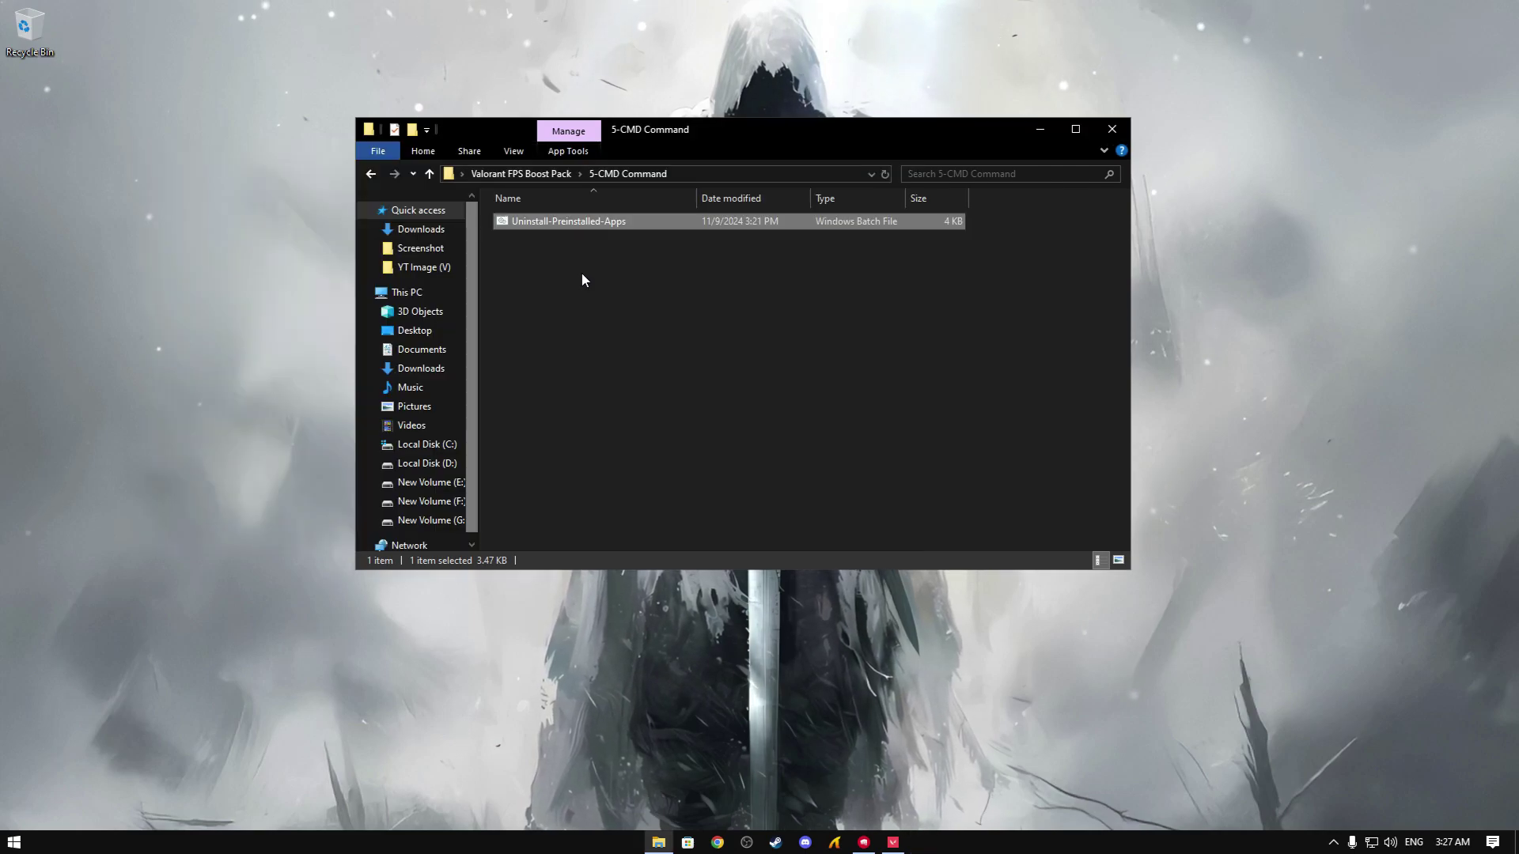
# Close the Valorant FPS Boost Pack folder and switch to NVIDIA Control Panel
pyautogui.click(520, 175)
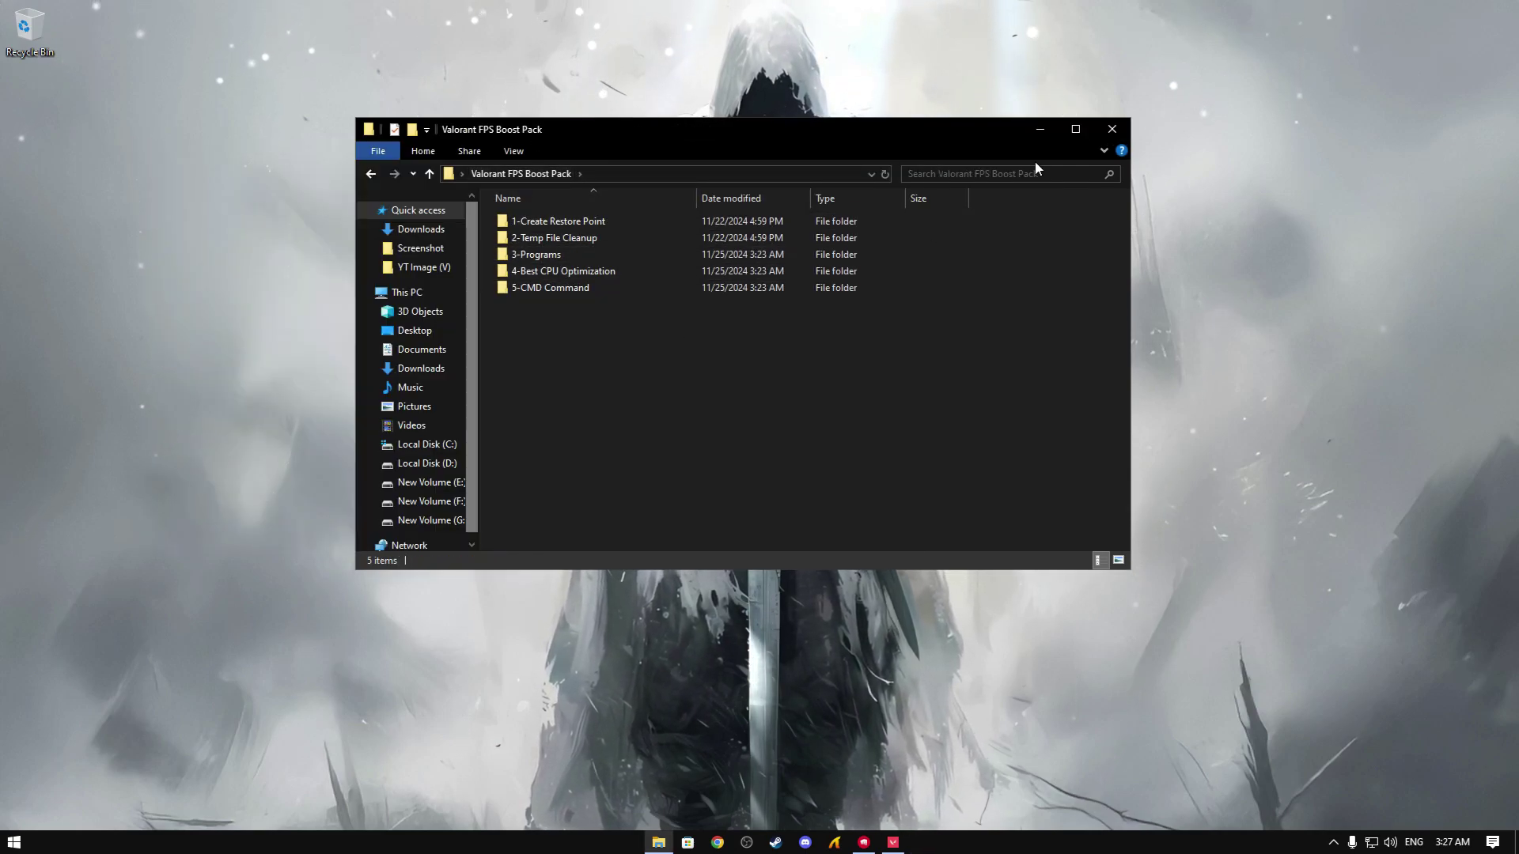
pyautogui.click(1111, 129)
pyautogui.rightClick(930, 269)
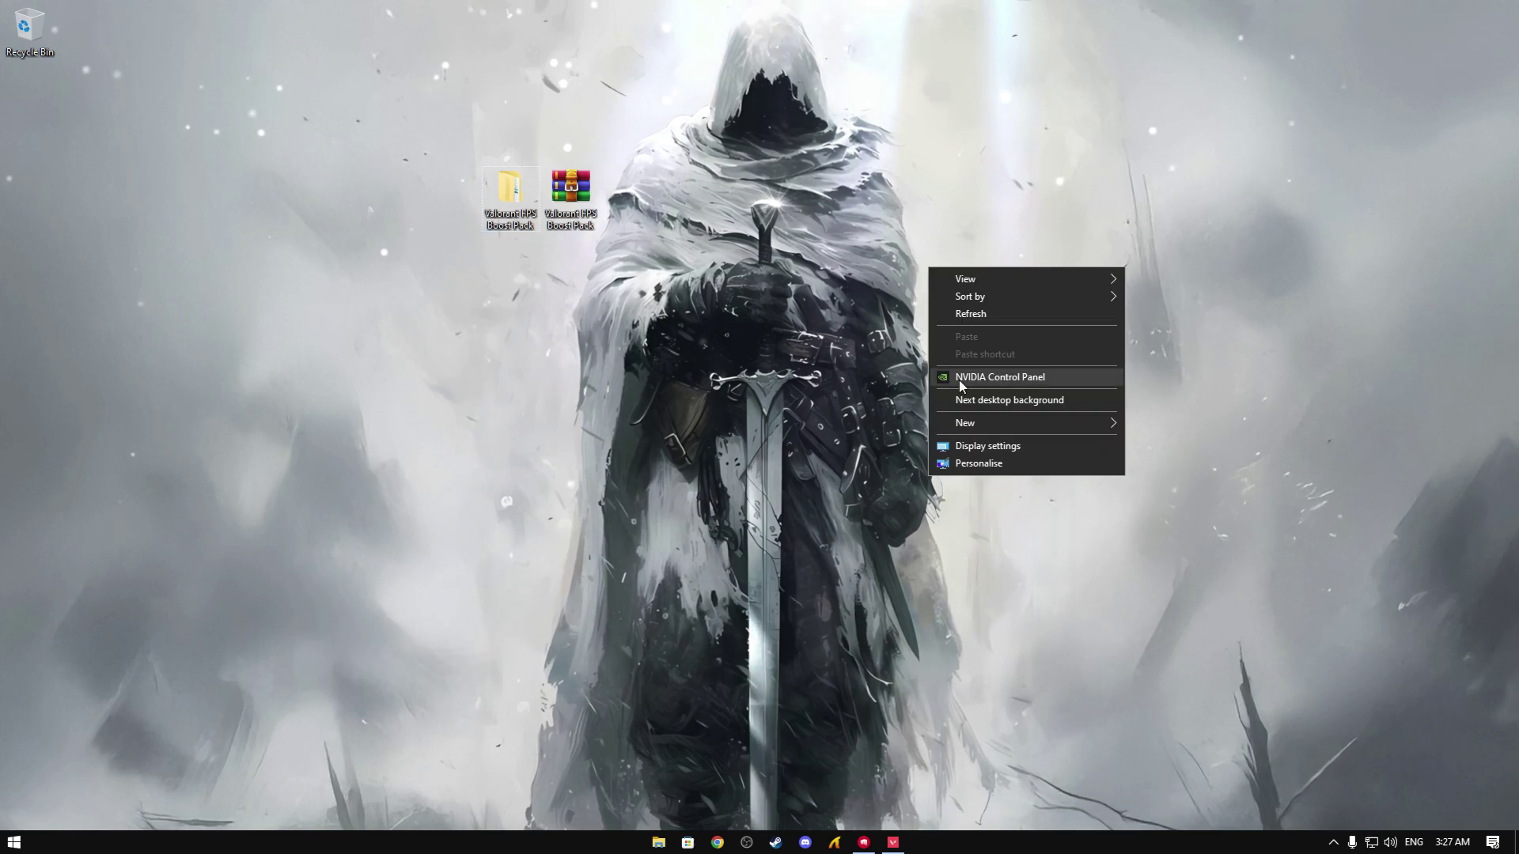
pyautogui.click(989, 382)
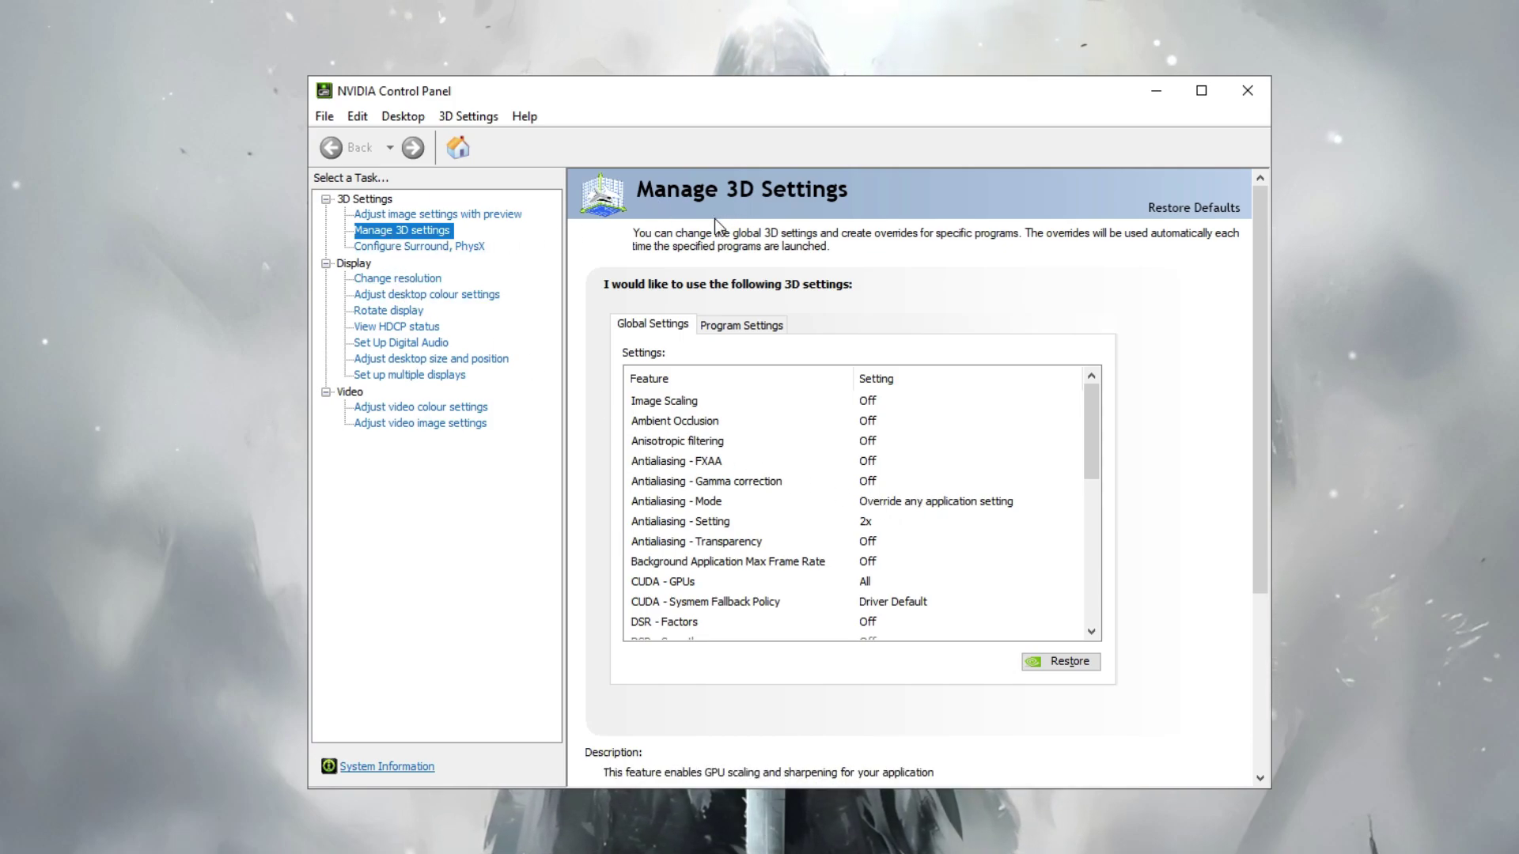
# Turn on Image Scaling in the global 3D settings with sharpening at 50% and the overlay indicator off
pyautogui.click(874, 401)
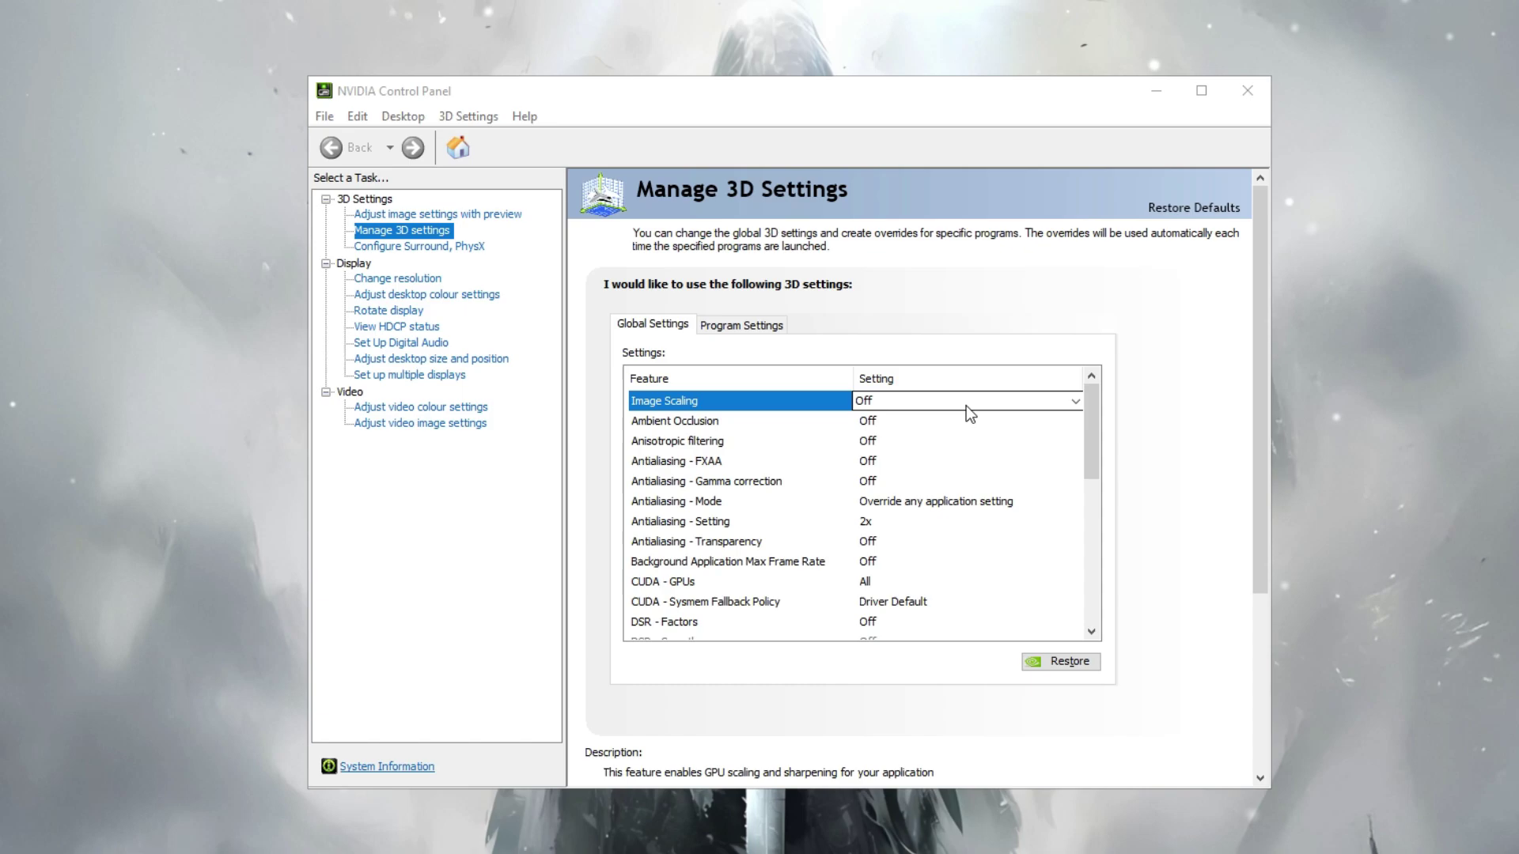
pyautogui.click(1076, 401)
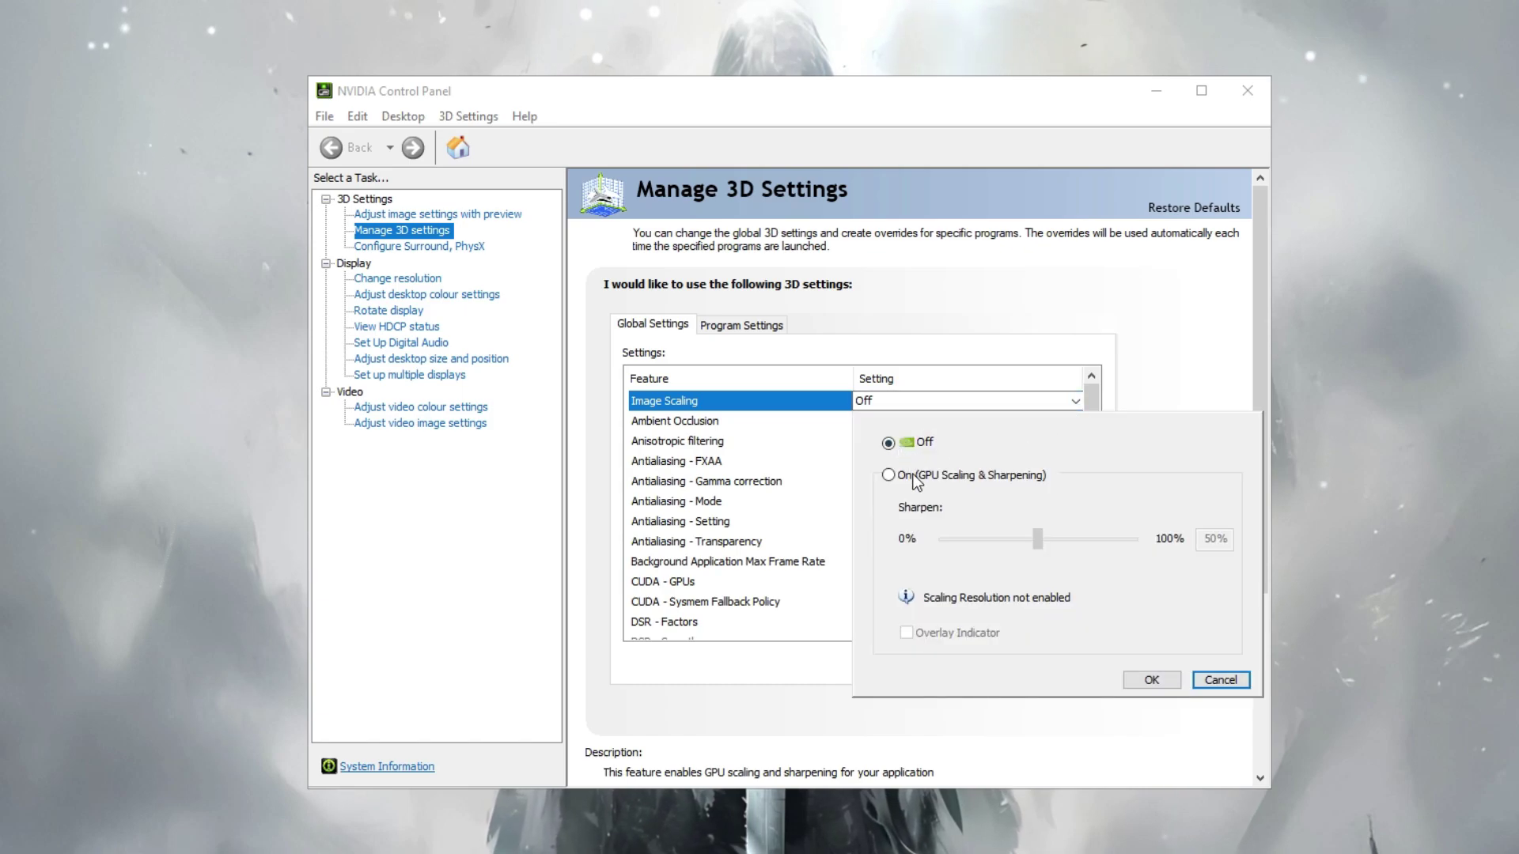
pyautogui.click(901, 475)
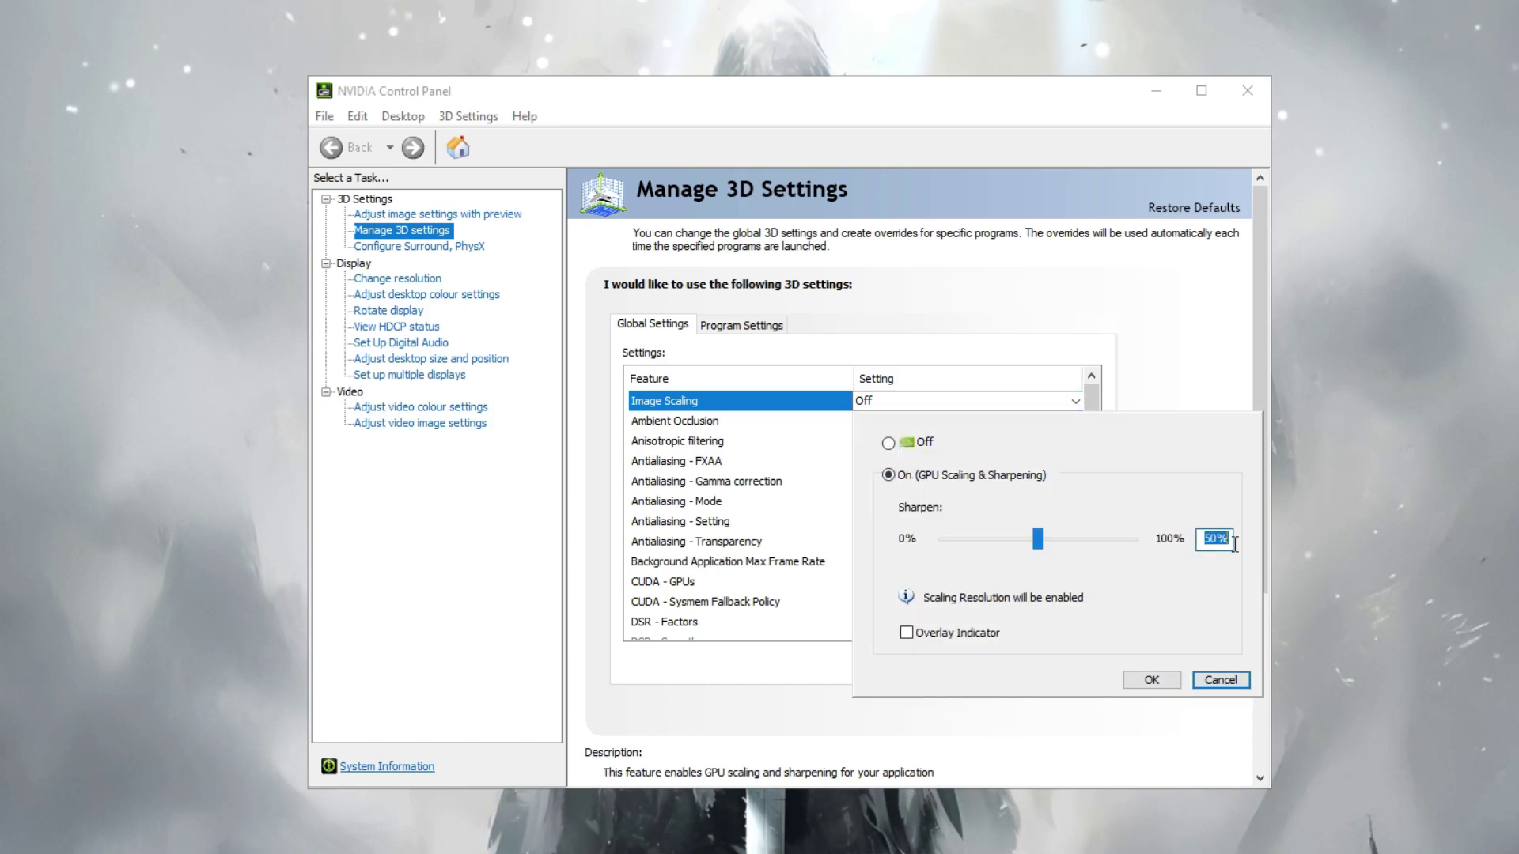
pyautogui.click(1151, 681)
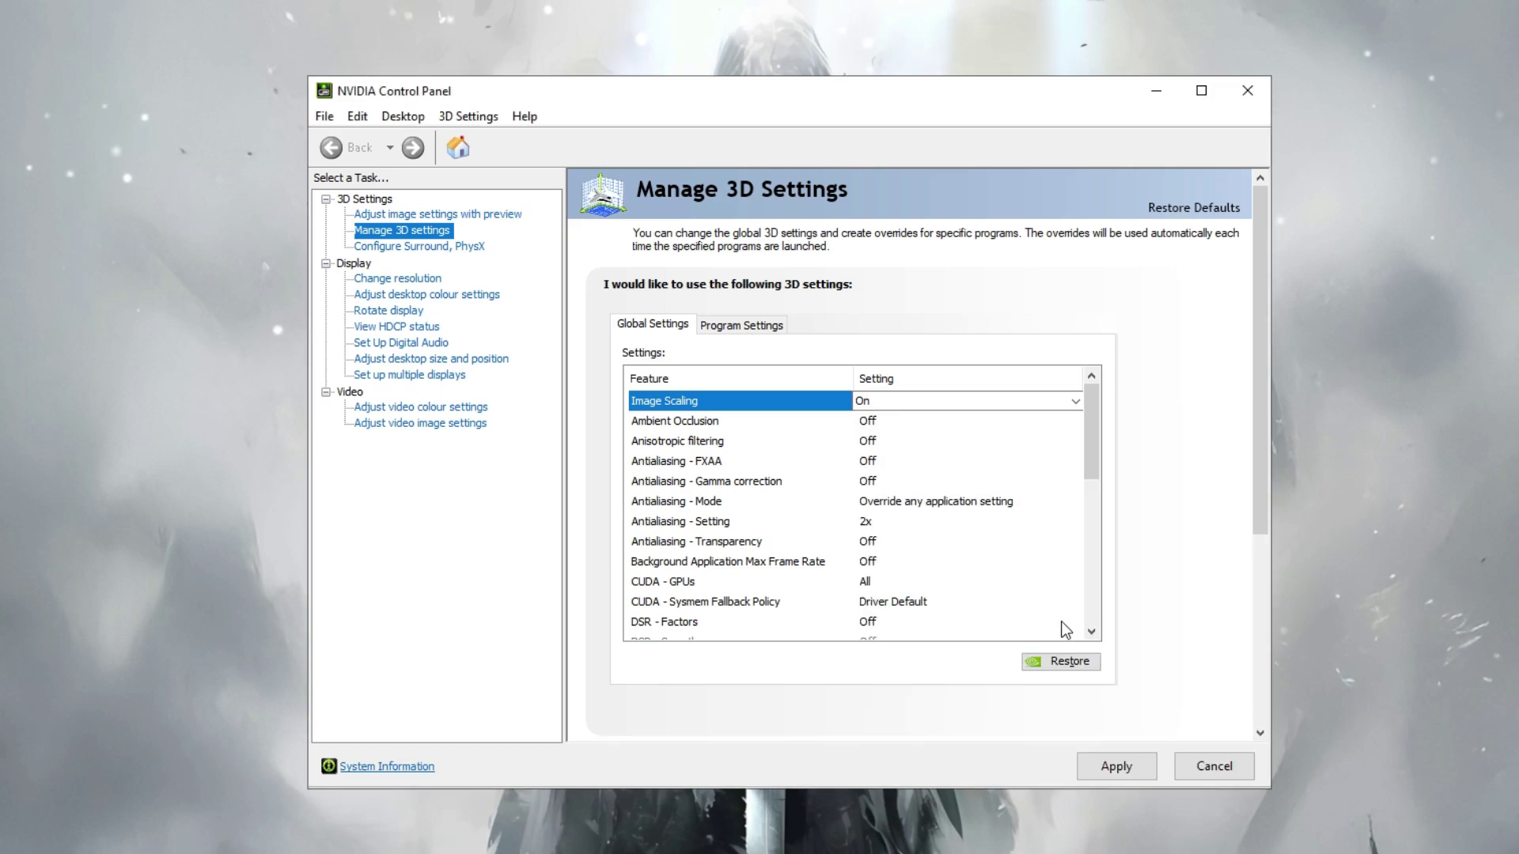
# Set Ambient Occlusion and Anisotropic filtering to Off in the global 3D settings
pyautogui.click(668, 423)
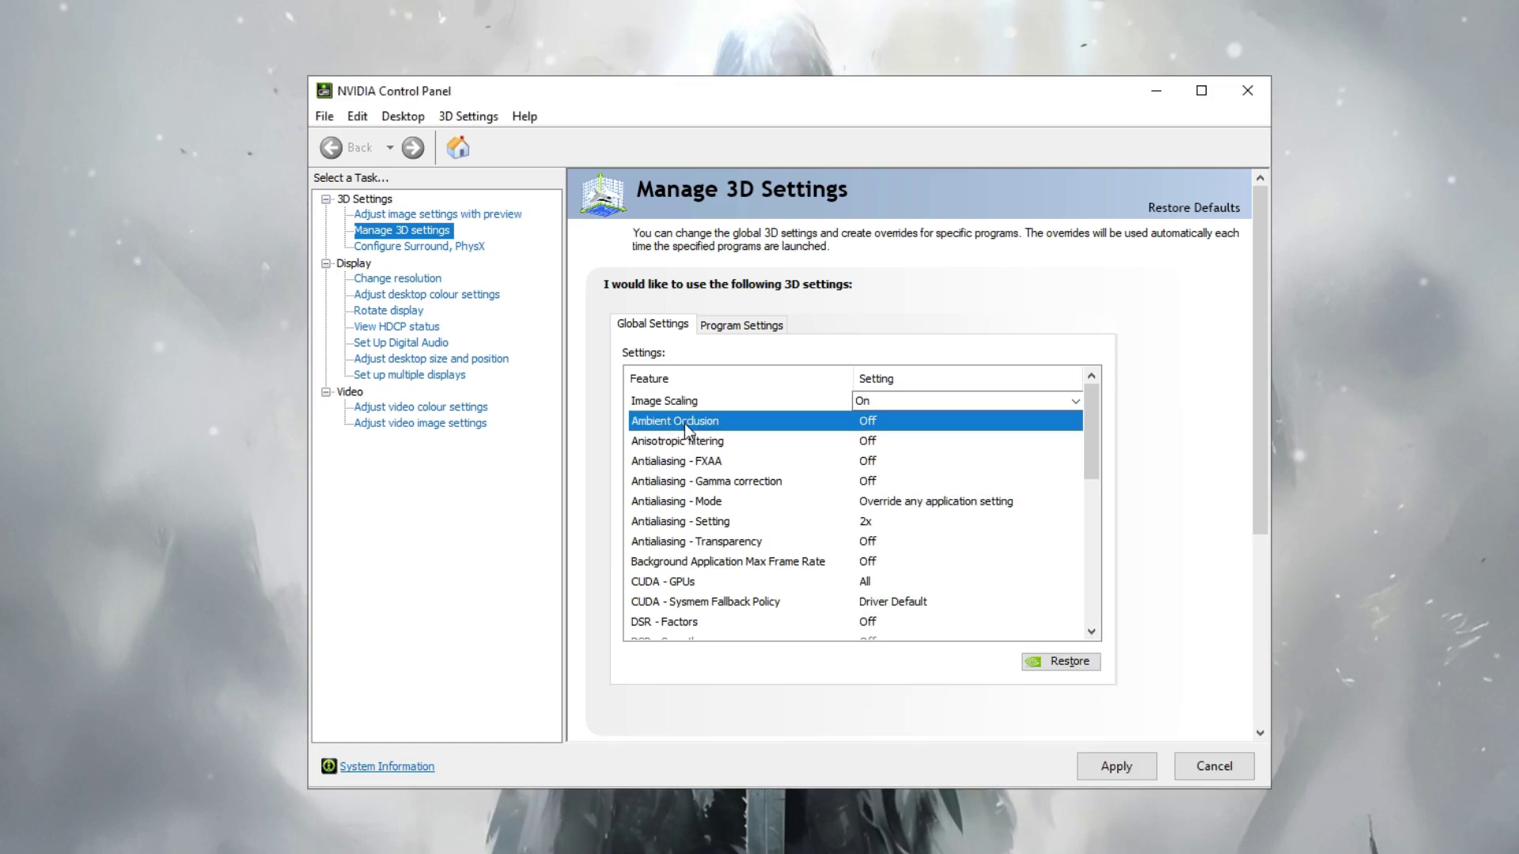
pyautogui.click(903, 424)
pyautogui.click(884, 444)
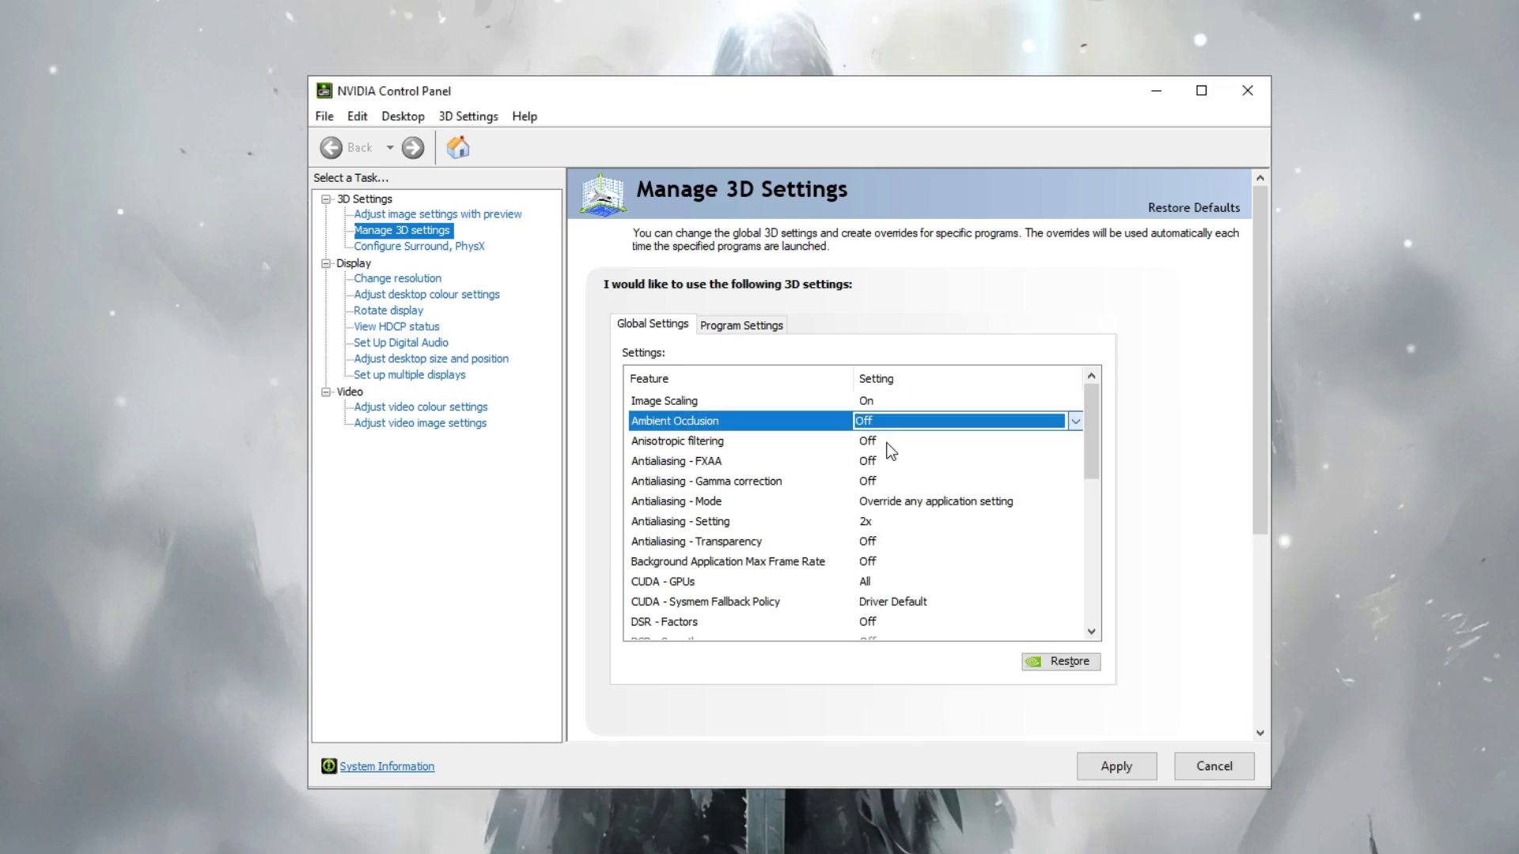
pyautogui.click(879, 446)
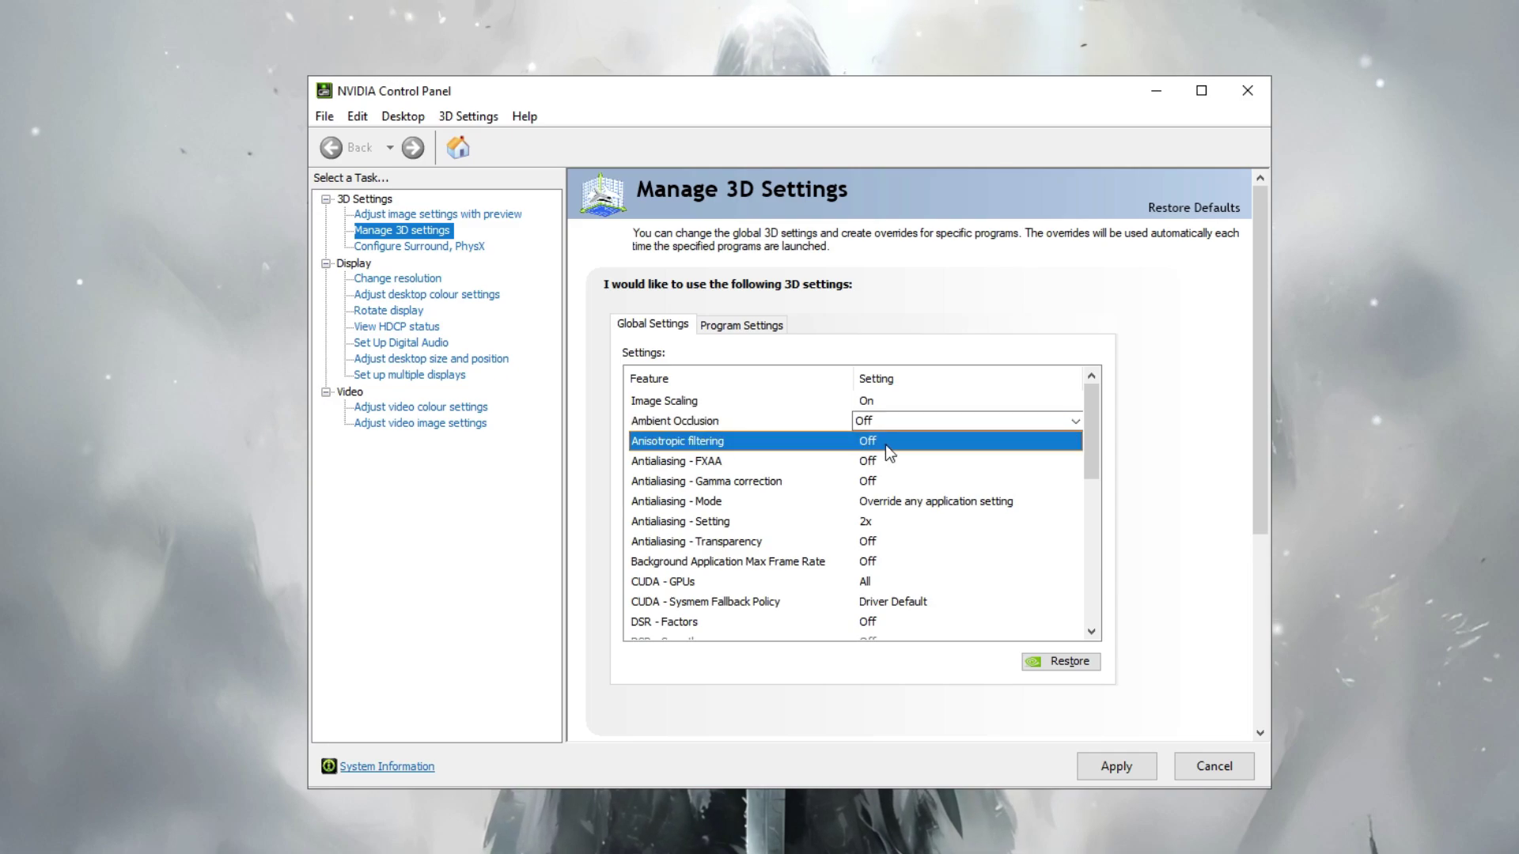
pyautogui.click(883, 447)
pyautogui.click(881, 451)
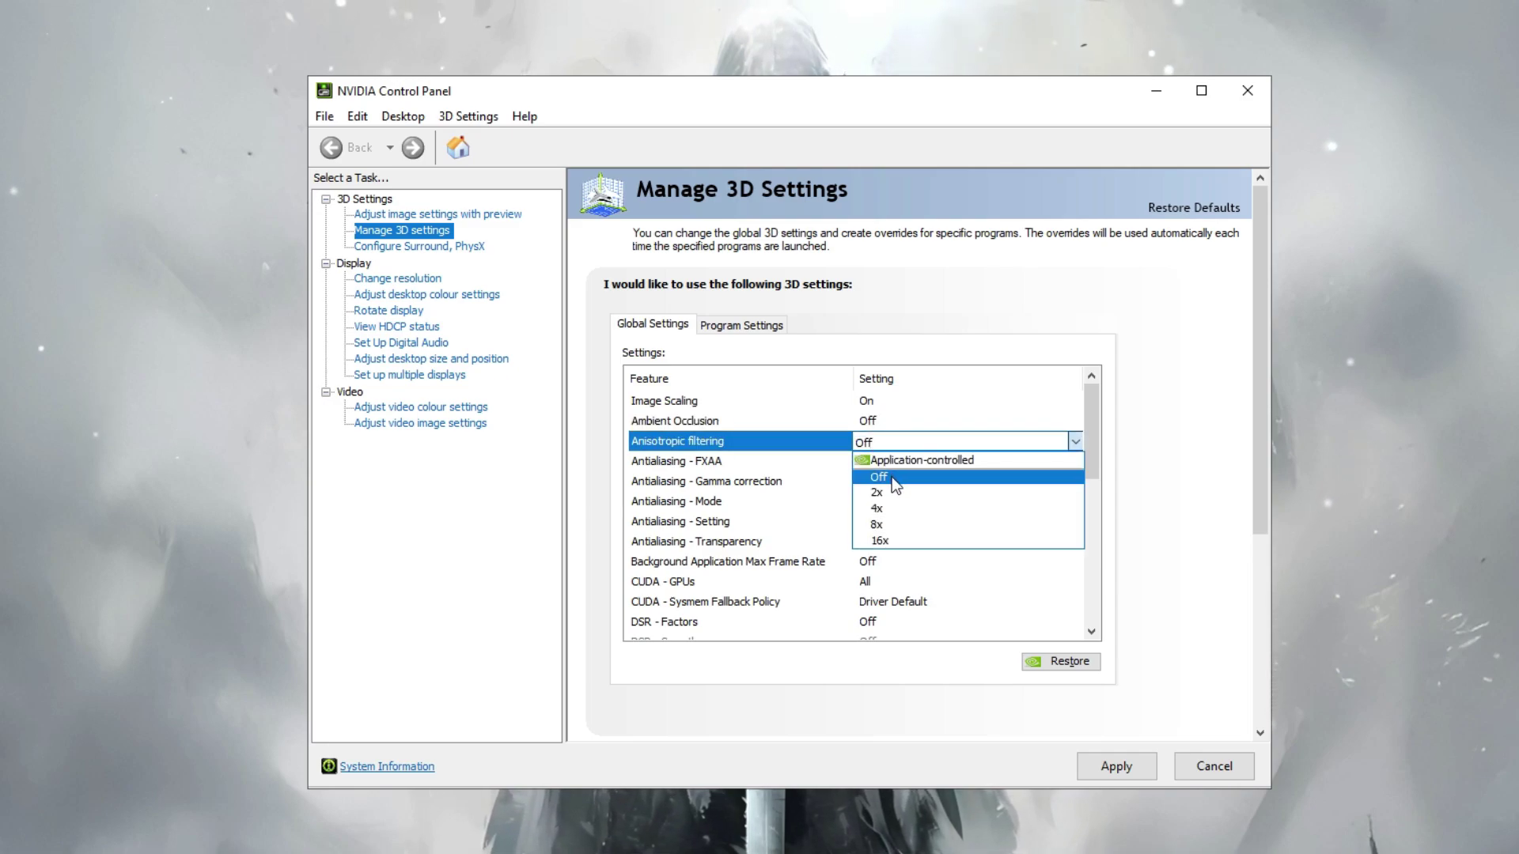
pyautogui.click(891, 479)
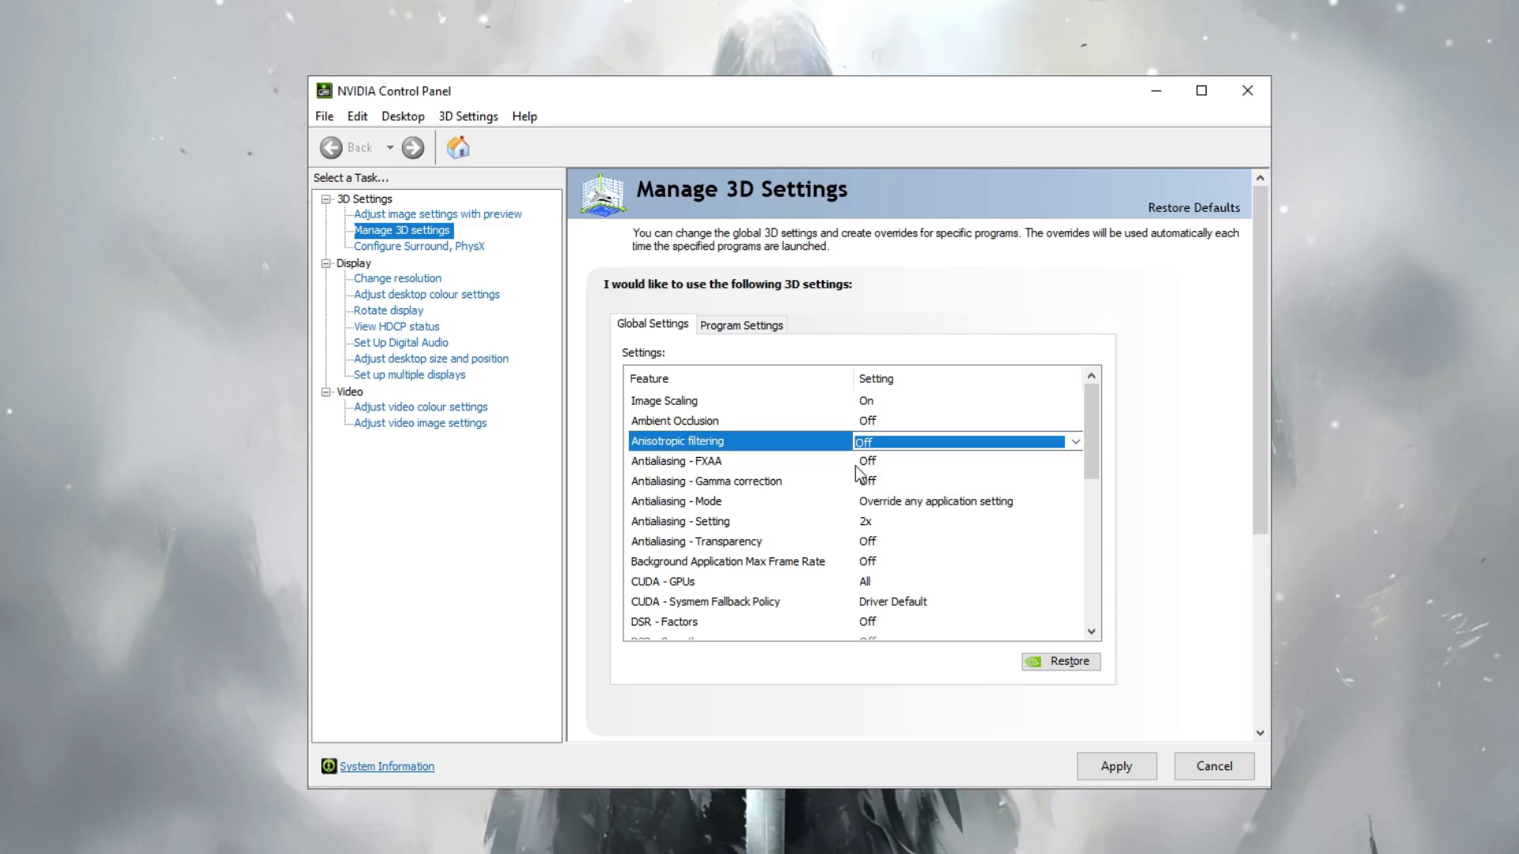
# Set Antialiasing - FXAA to Off and Antialiasing - Gamma correction to On
pyautogui.click(876, 463)
pyautogui.click(877, 463)
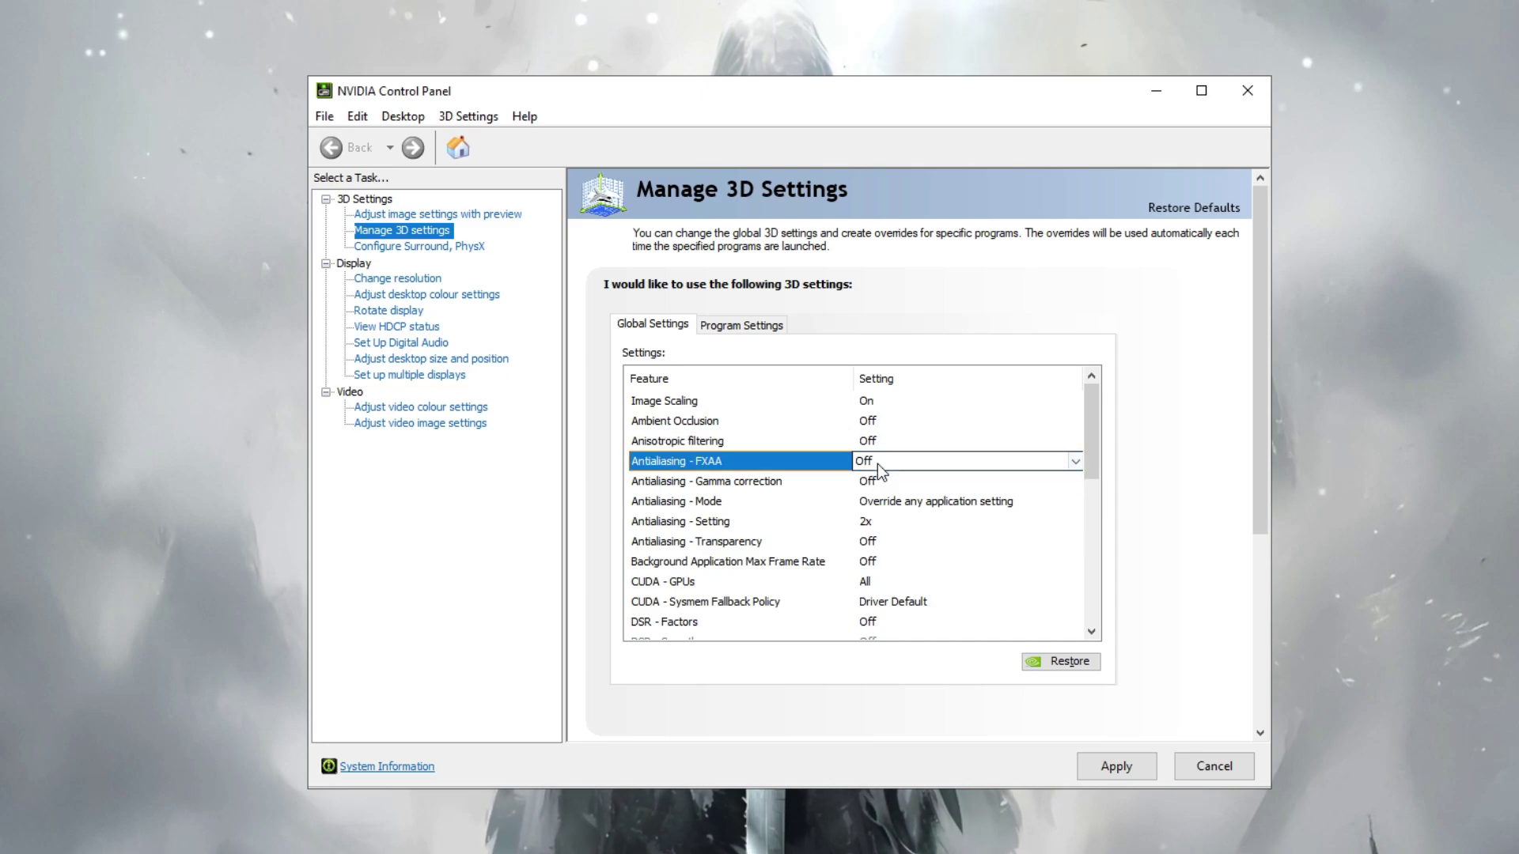
pyautogui.click(878, 463)
pyautogui.click(882, 481)
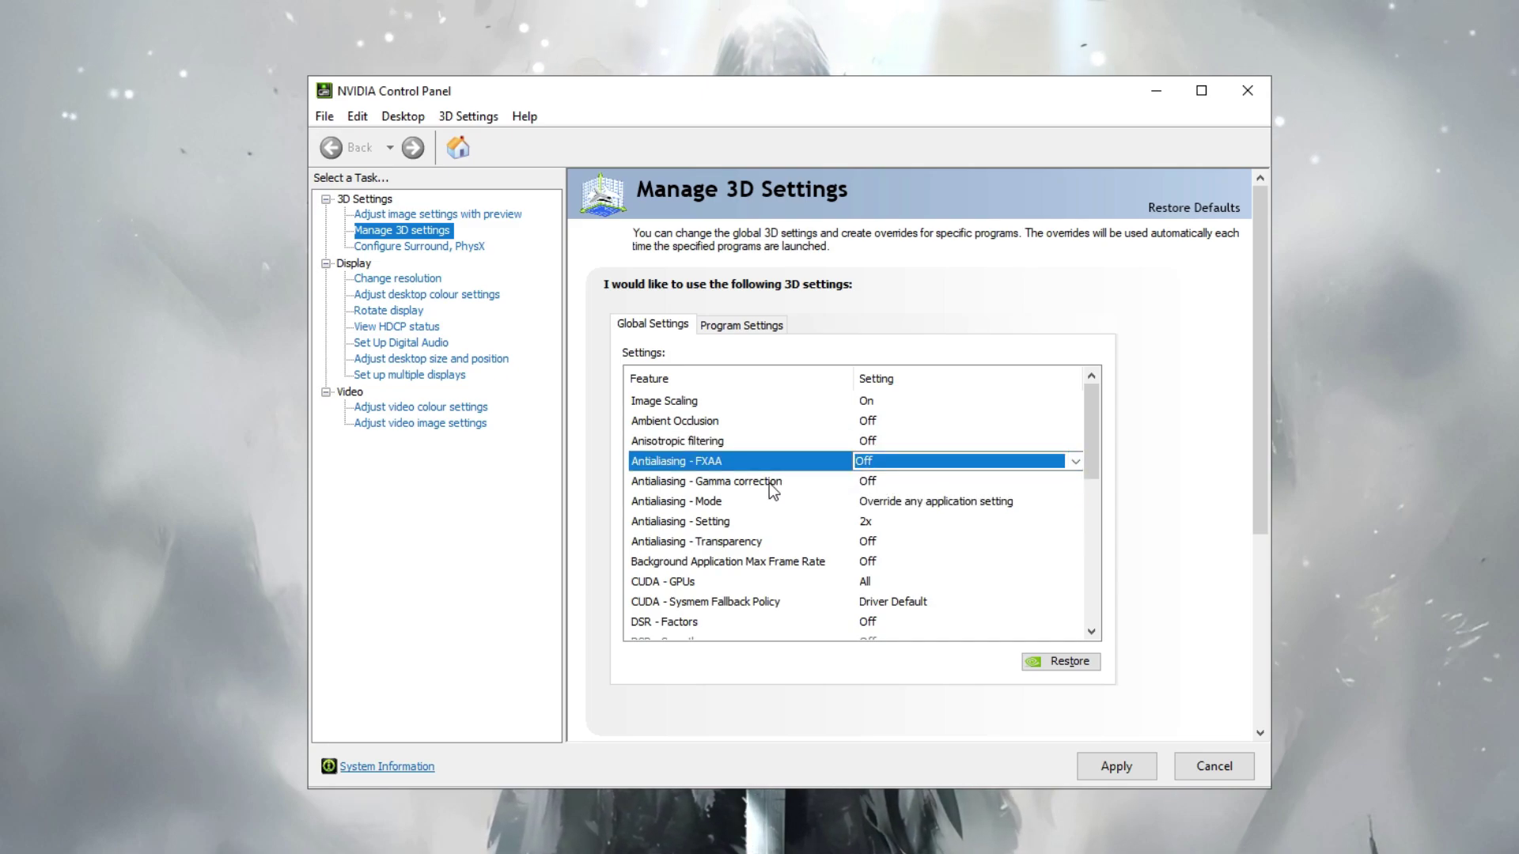
pyautogui.click(890, 482)
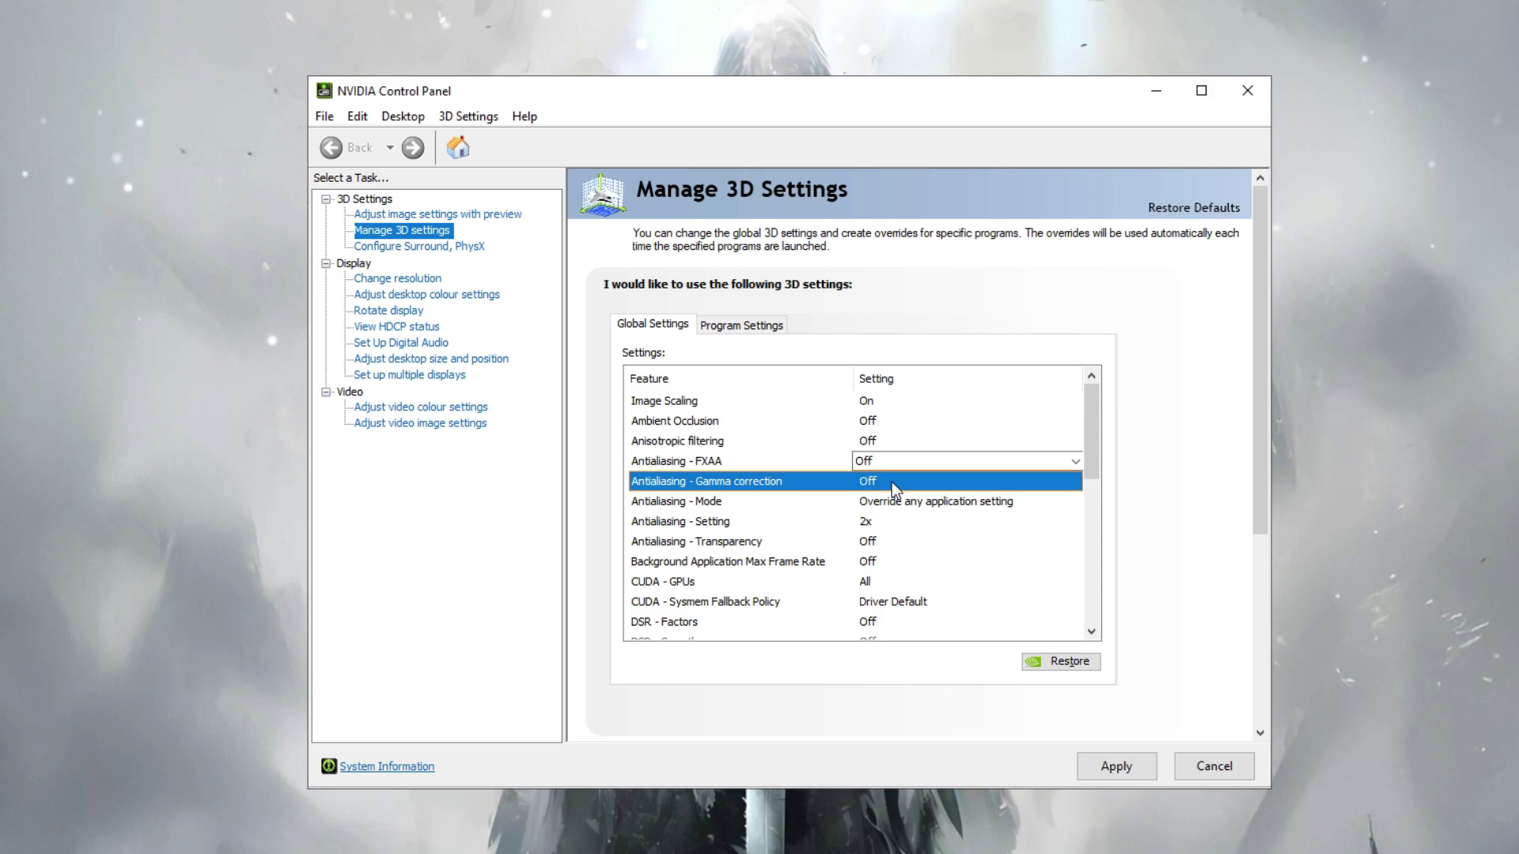
pyautogui.click(891, 482)
pyautogui.click(884, 503)
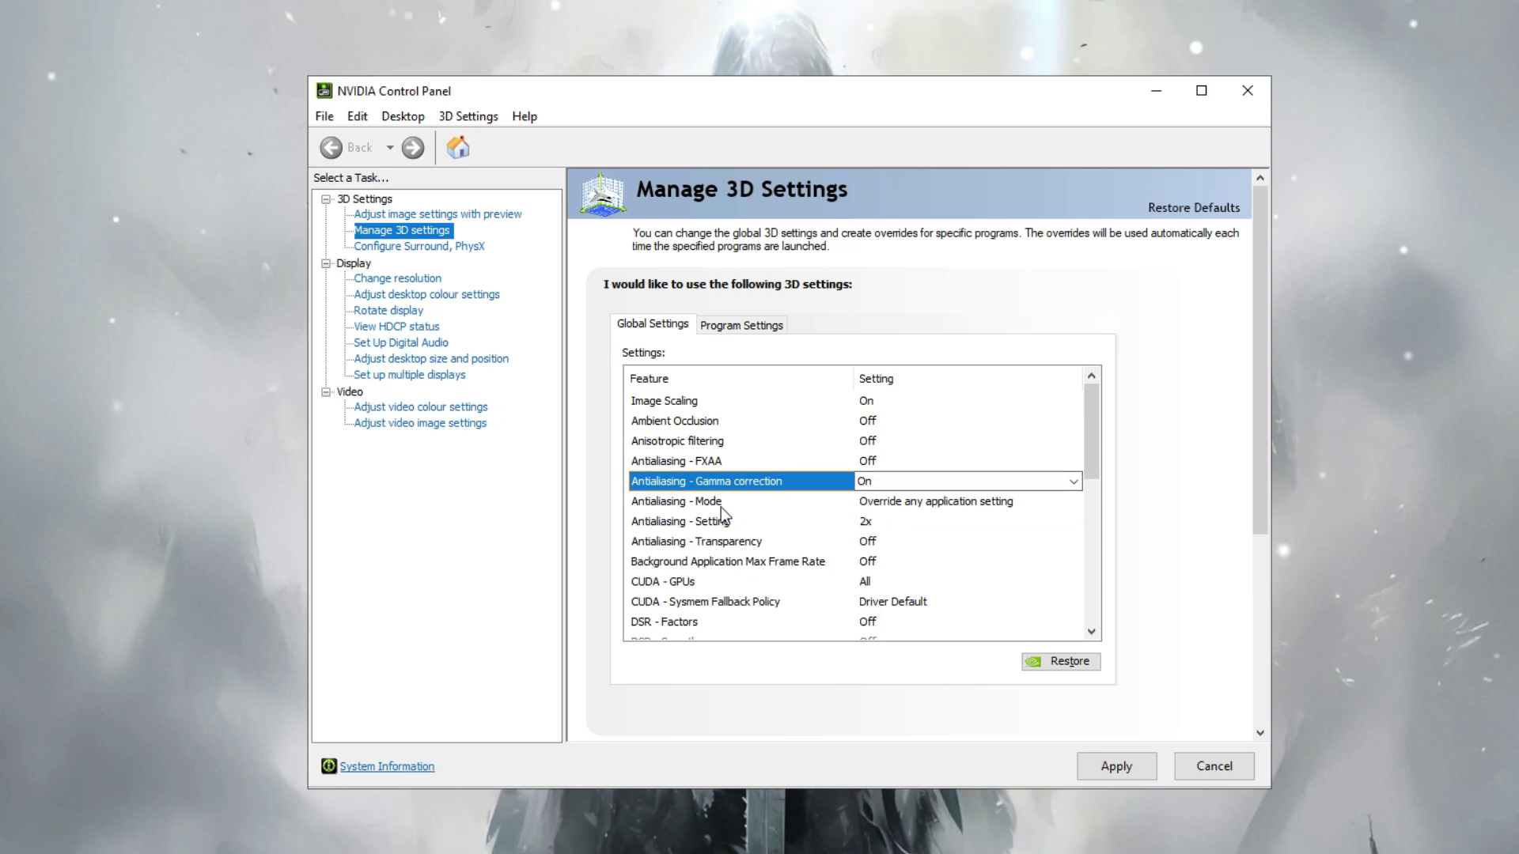
# Set Antialiasing - Mode to Off in the global 3D settings
pyautogui.click(683, 504)
pyautogui.click(887, 504)
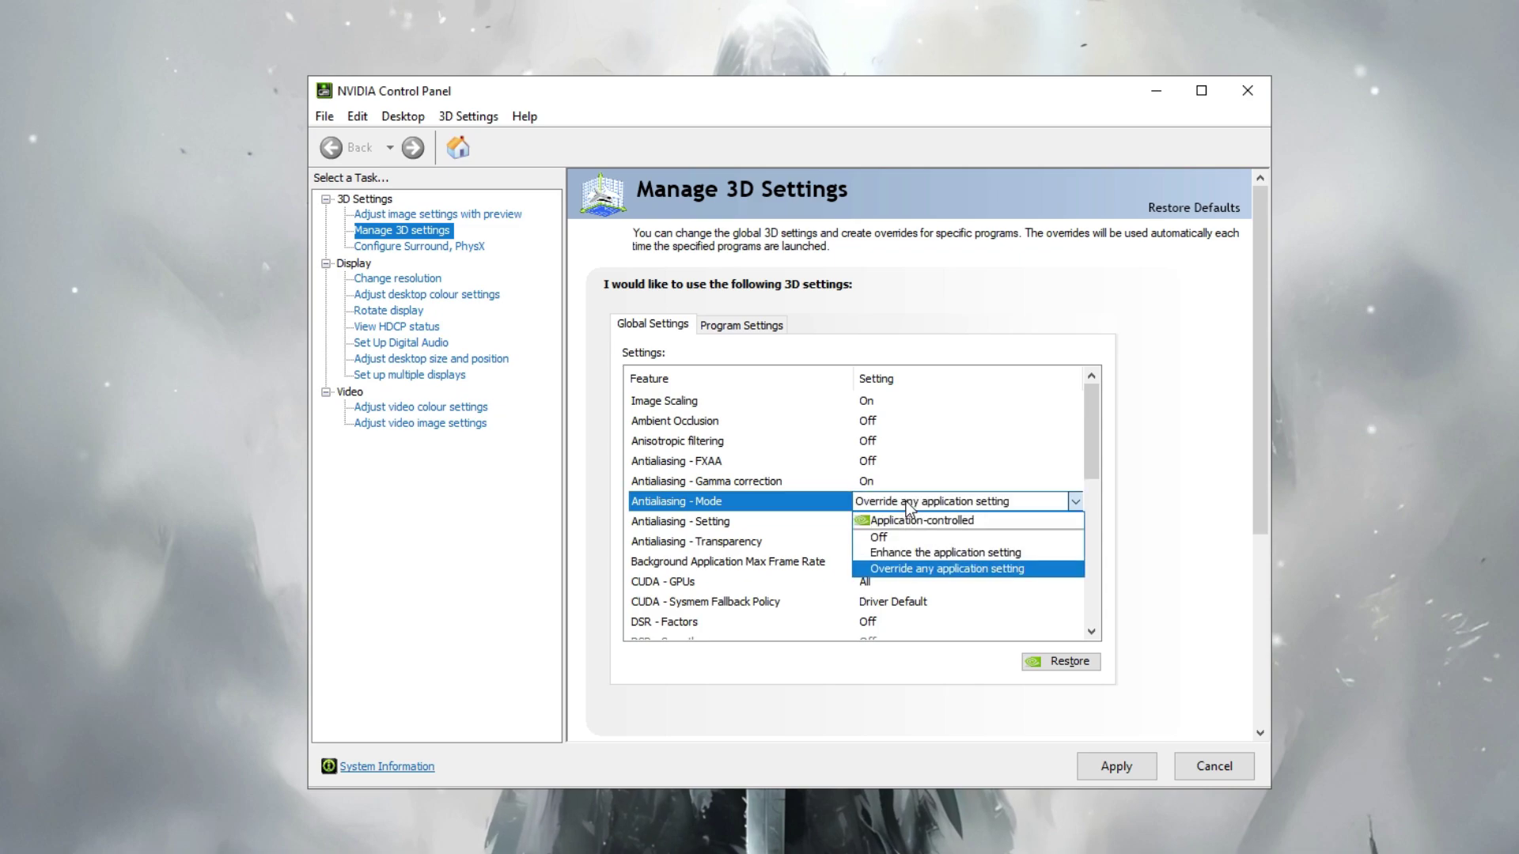
pyautogui.click(882, 540)
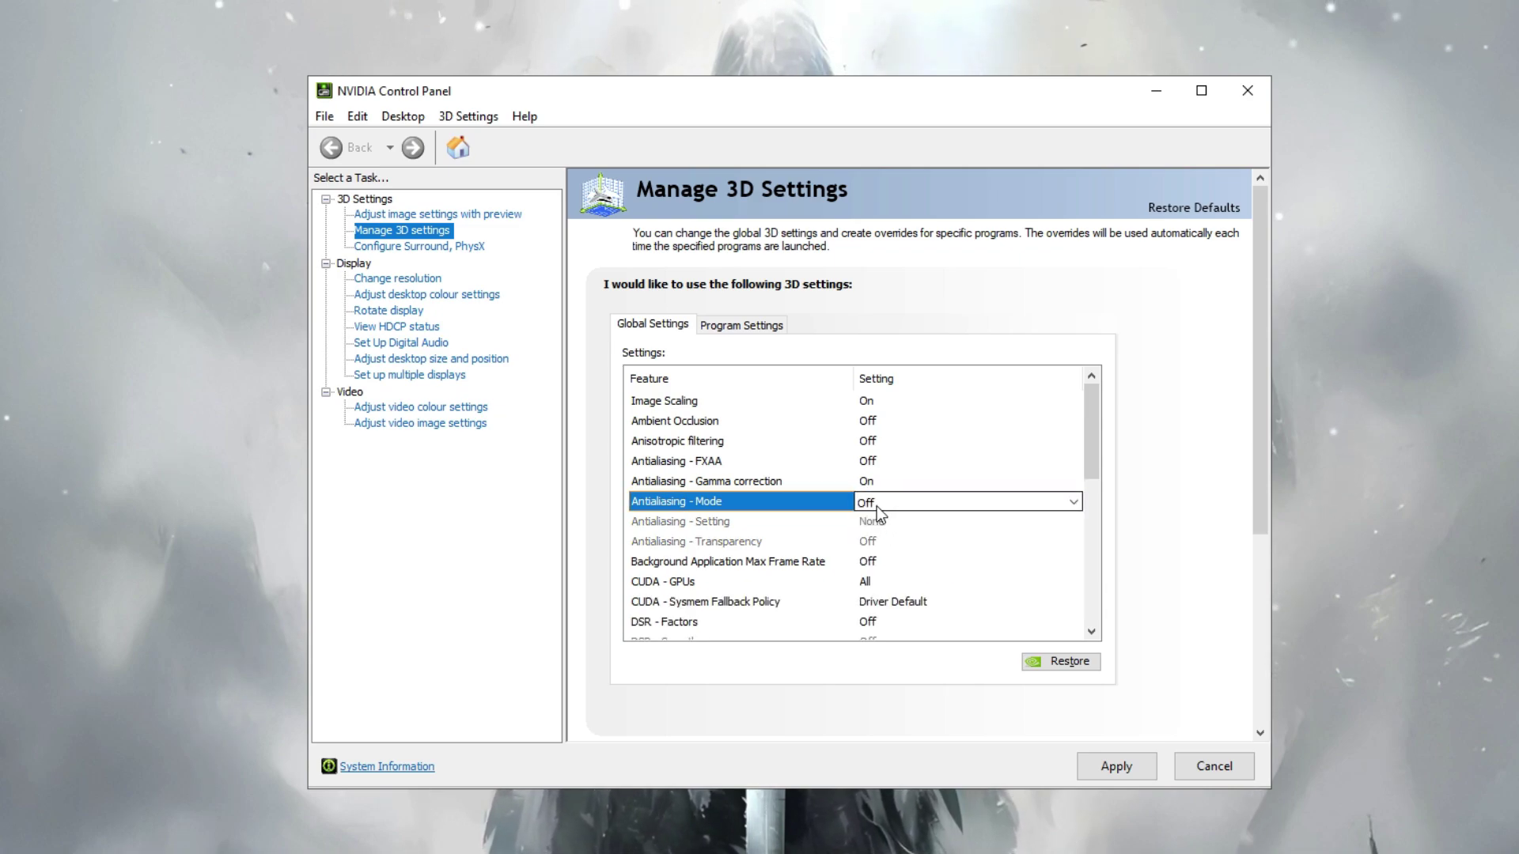
pyautogui.click(876, 507)
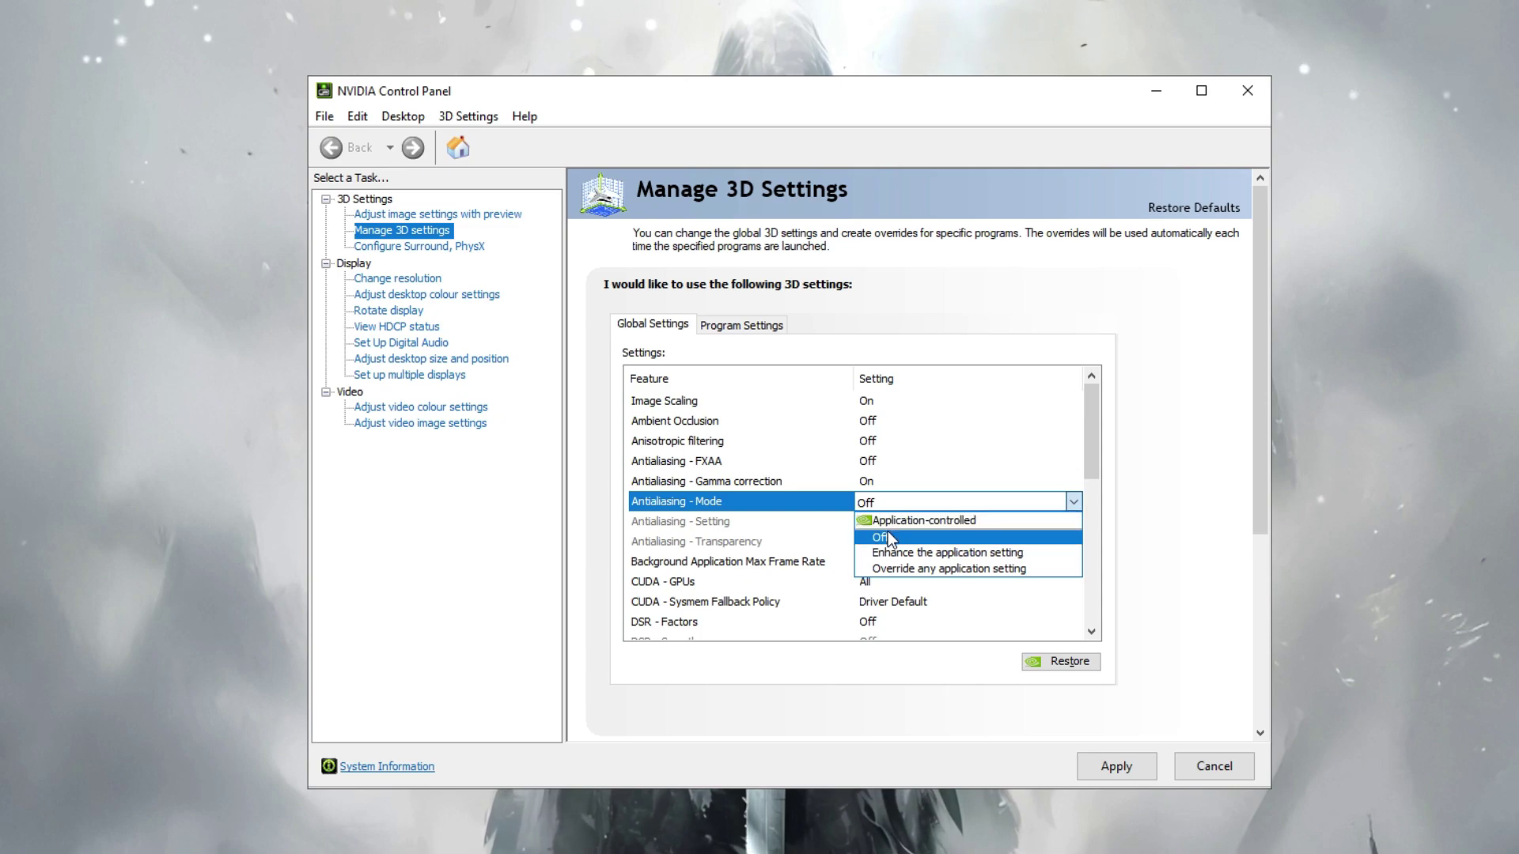
pyautogui.click(887, 537)
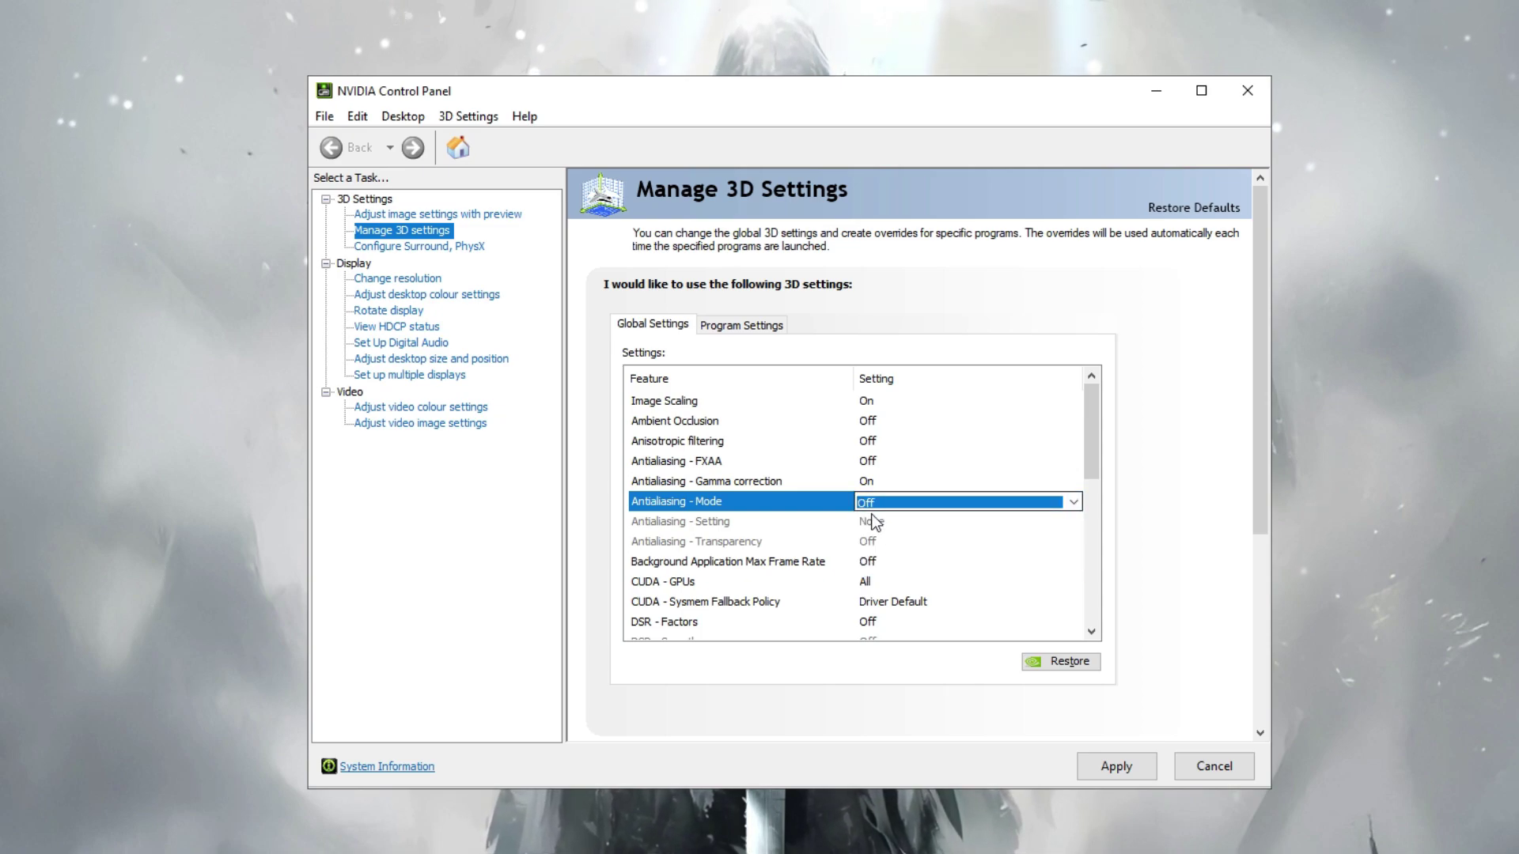
# Set Background Application Max Frame Rate to Off and use the NVIDIA GeForce RTX 4060 for CUDA - GPUs
pyautogui.click(725, 563)
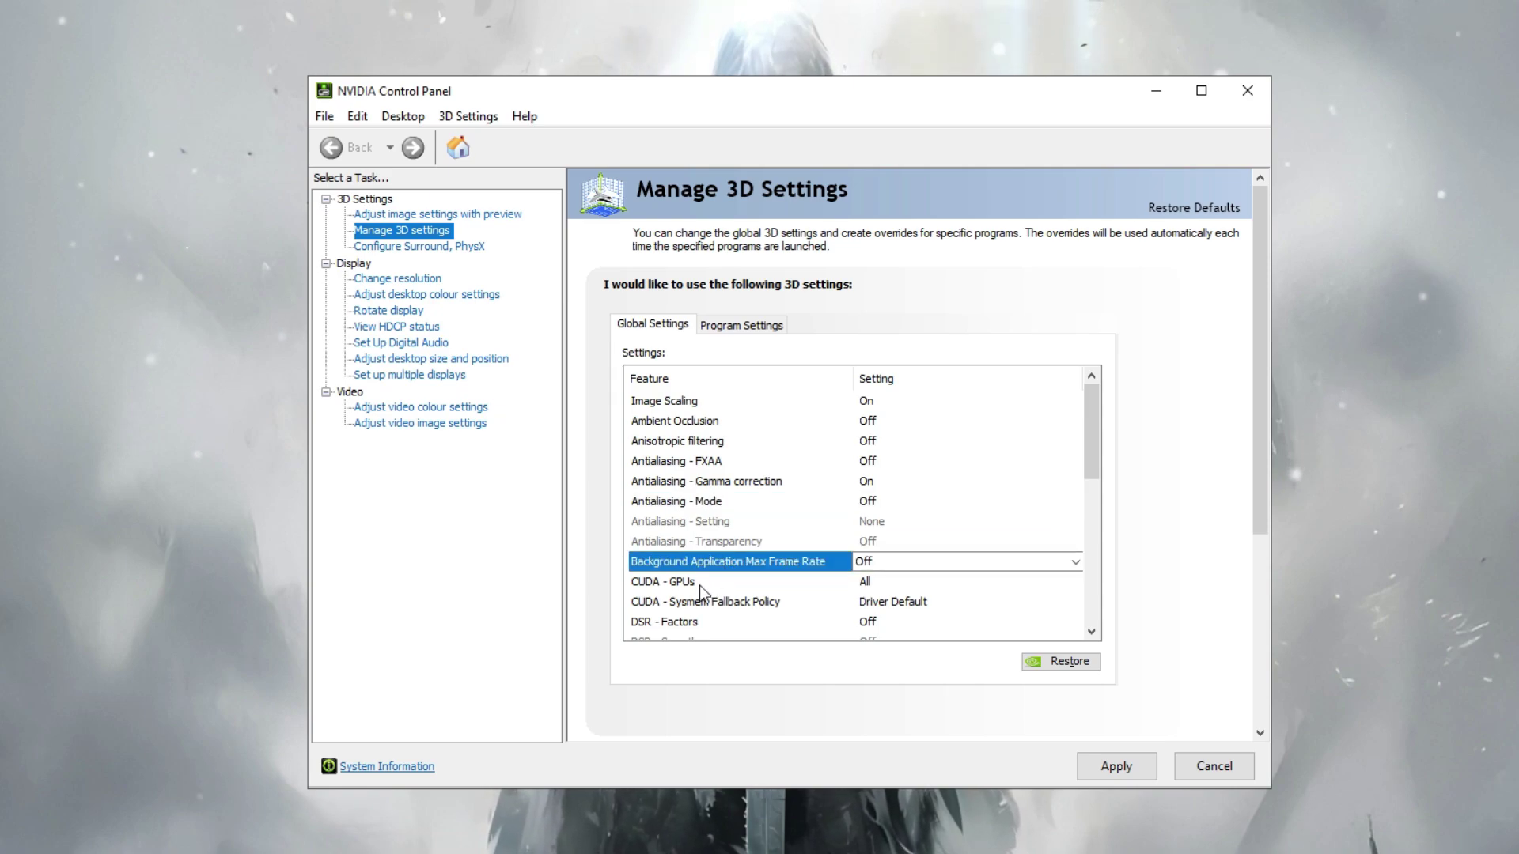
pyautogui.click(700, 586)
pyautogui.click(874, 562)
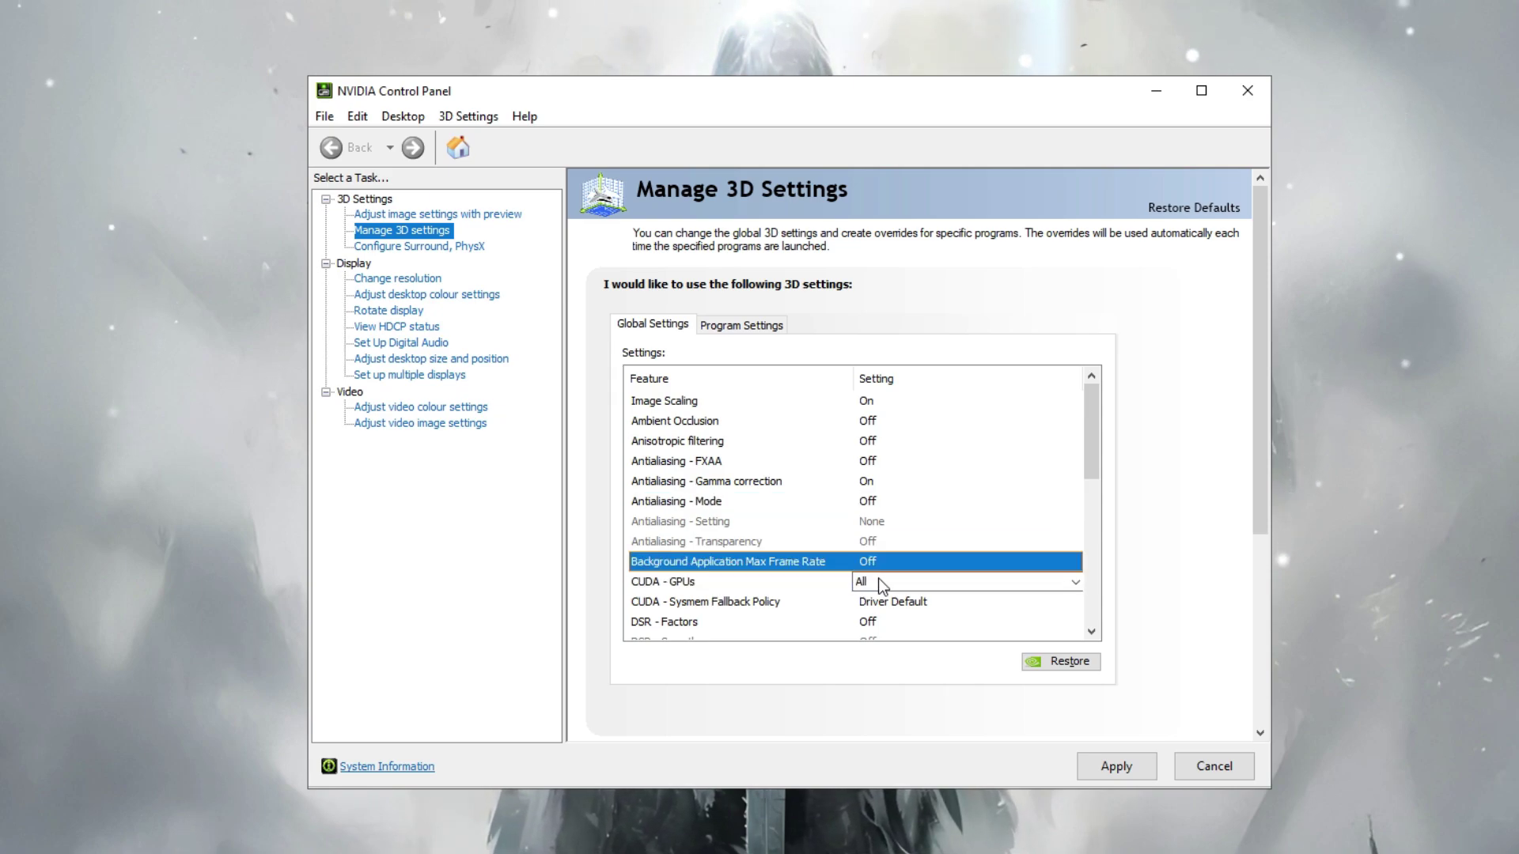
pyautogui.click(877, 561)
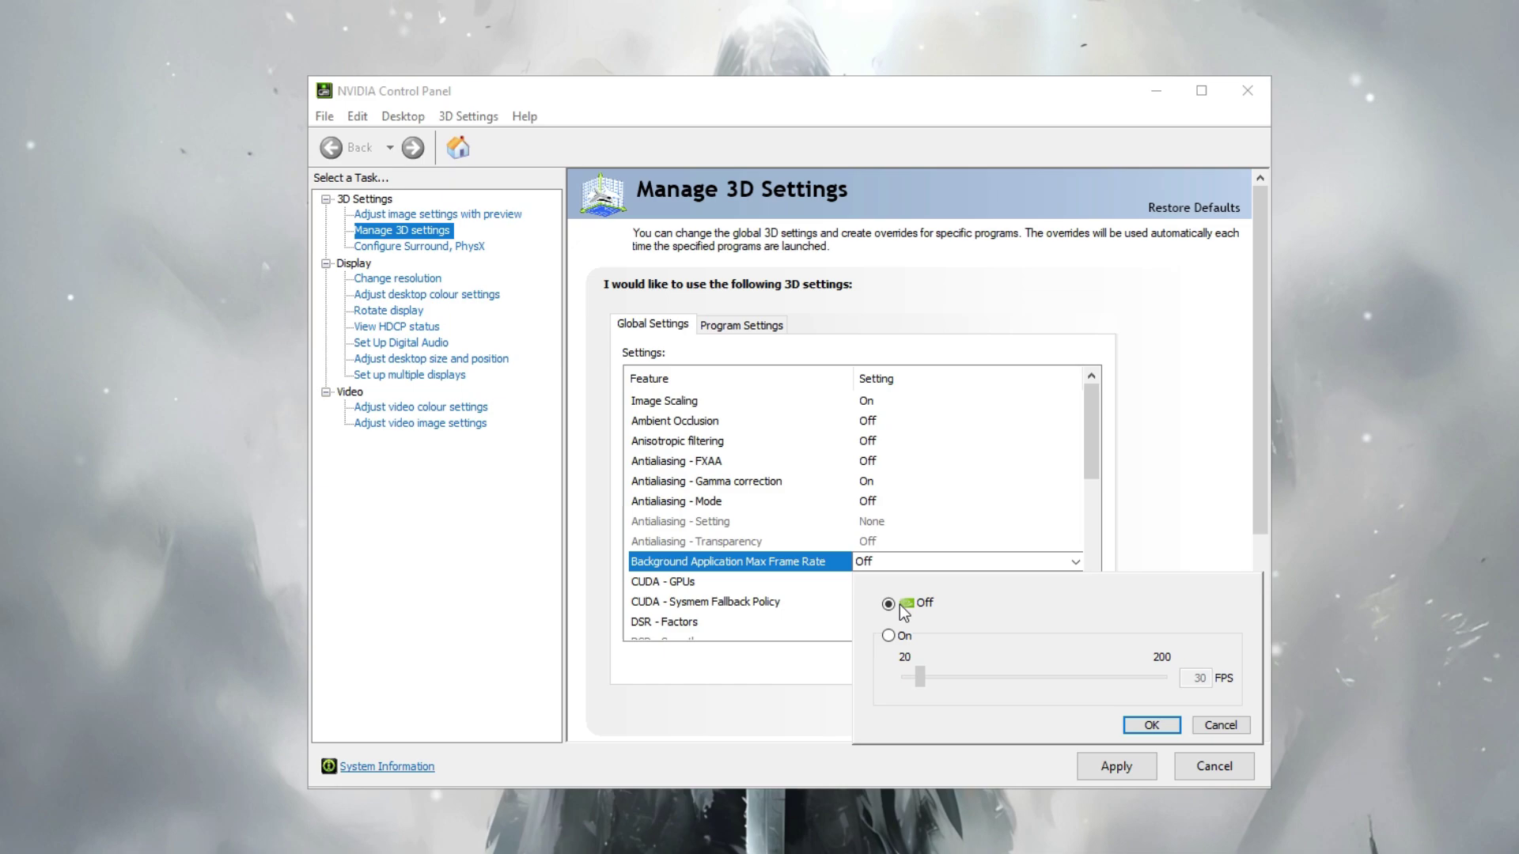
pyautogui.click(705, 587)
pyautogui.click(705, 585)
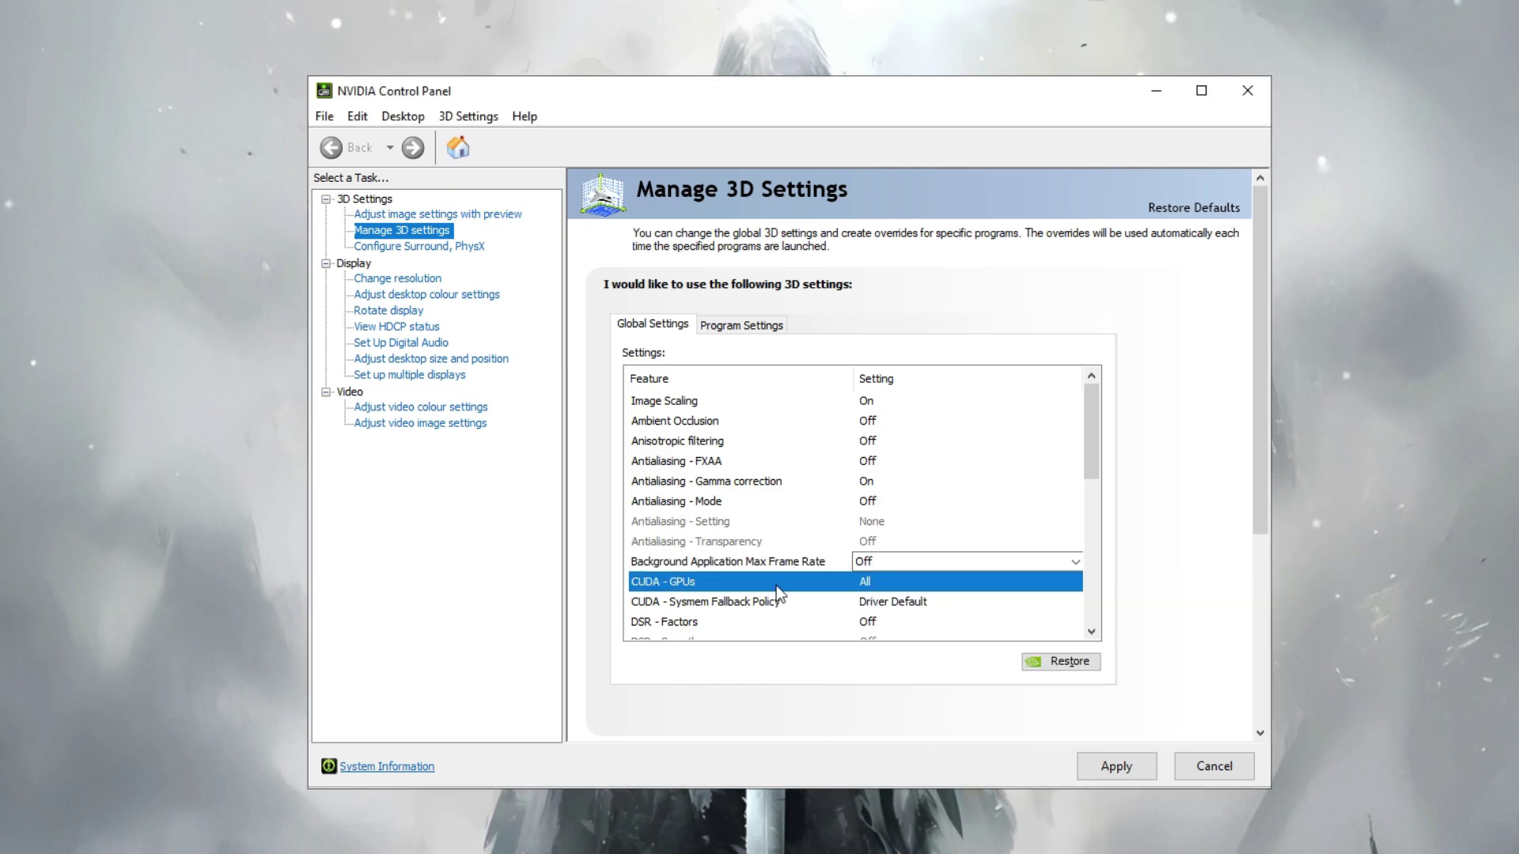
pyautogui.click(895, 583)
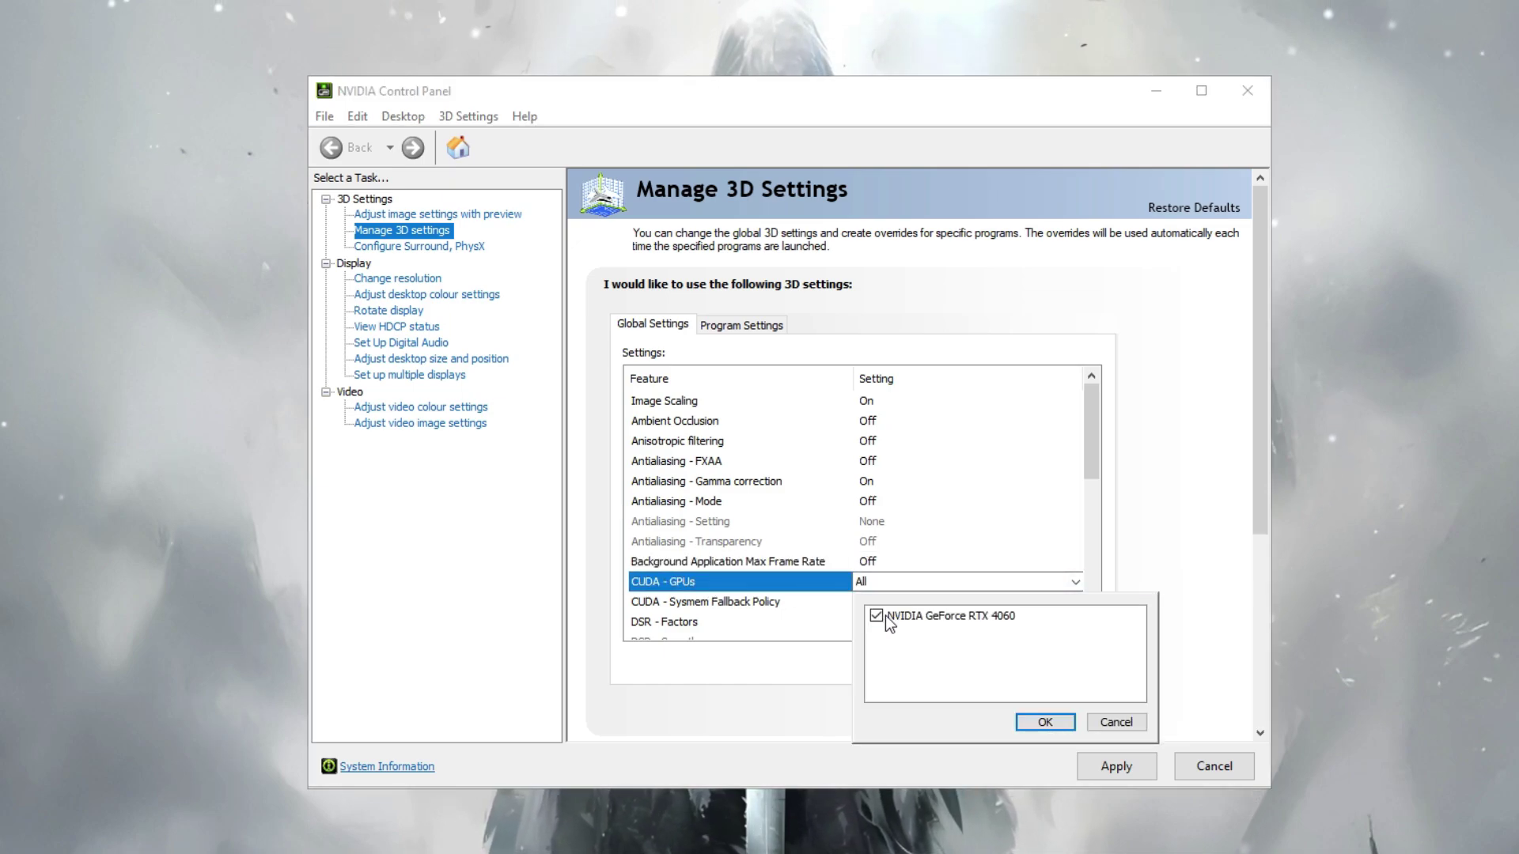
pyautogui.click(1049, 722)
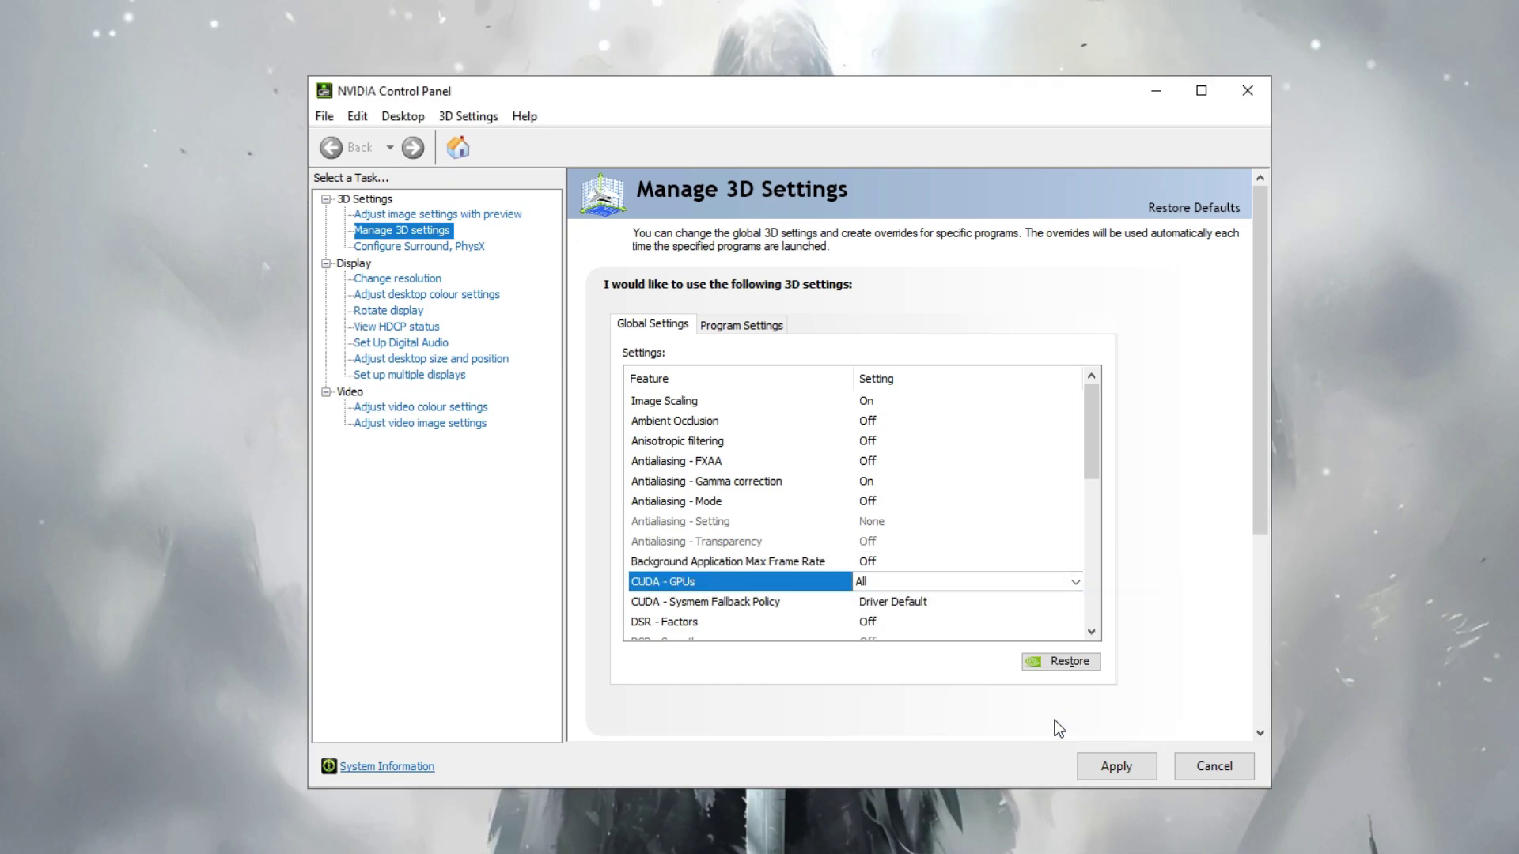
# Set CUDA - Sysmem Fallback Policy to Driver Default and leave DSR - Factors off with no scaling factor selected
pyautogui.click(799, 605)
pyautogui.click(899, 605)
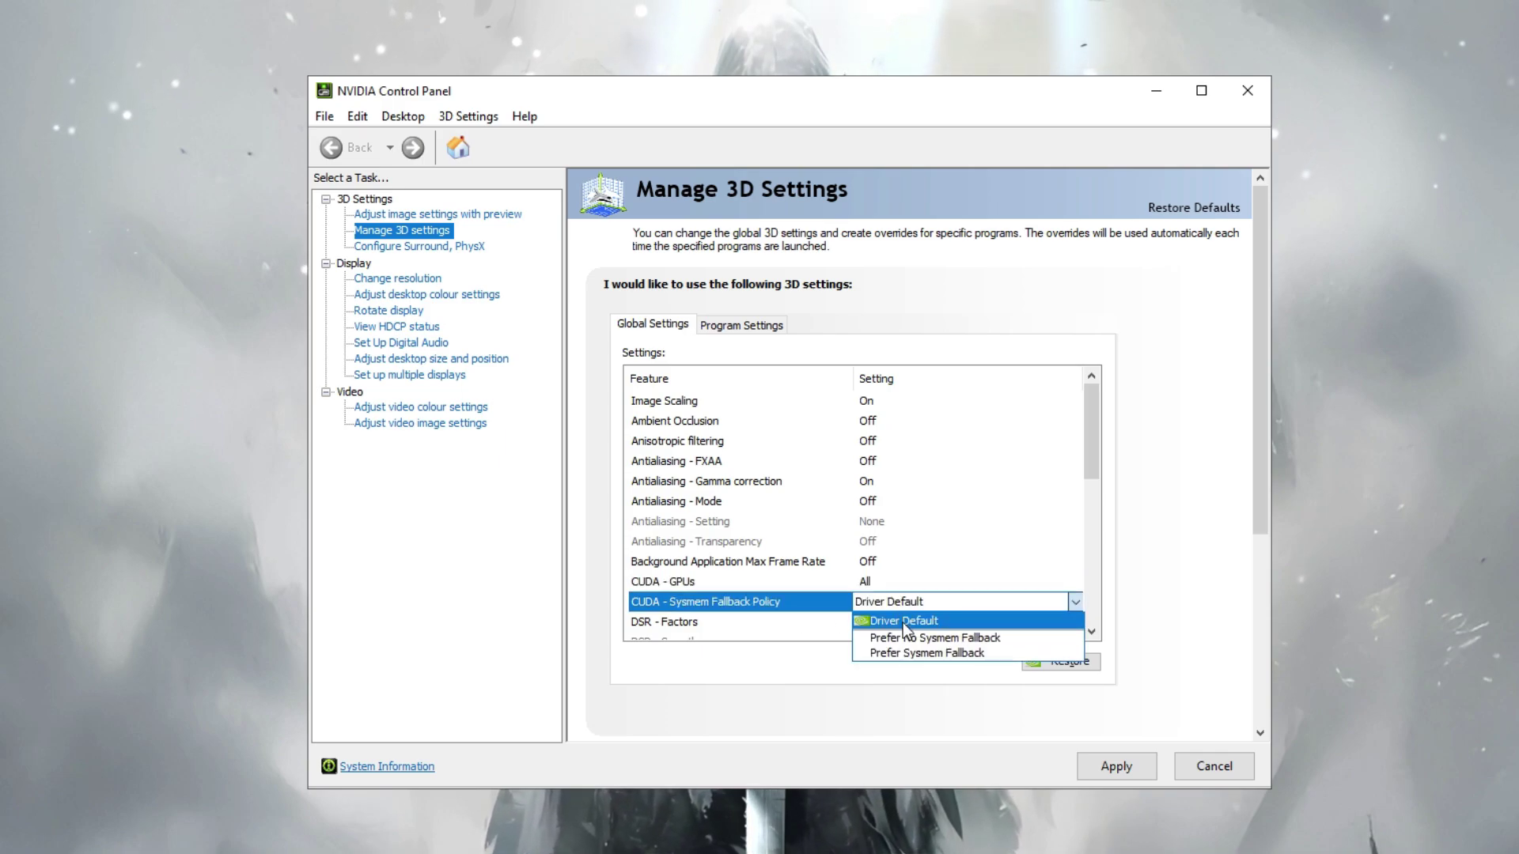
pyautogui.click(904, 624)
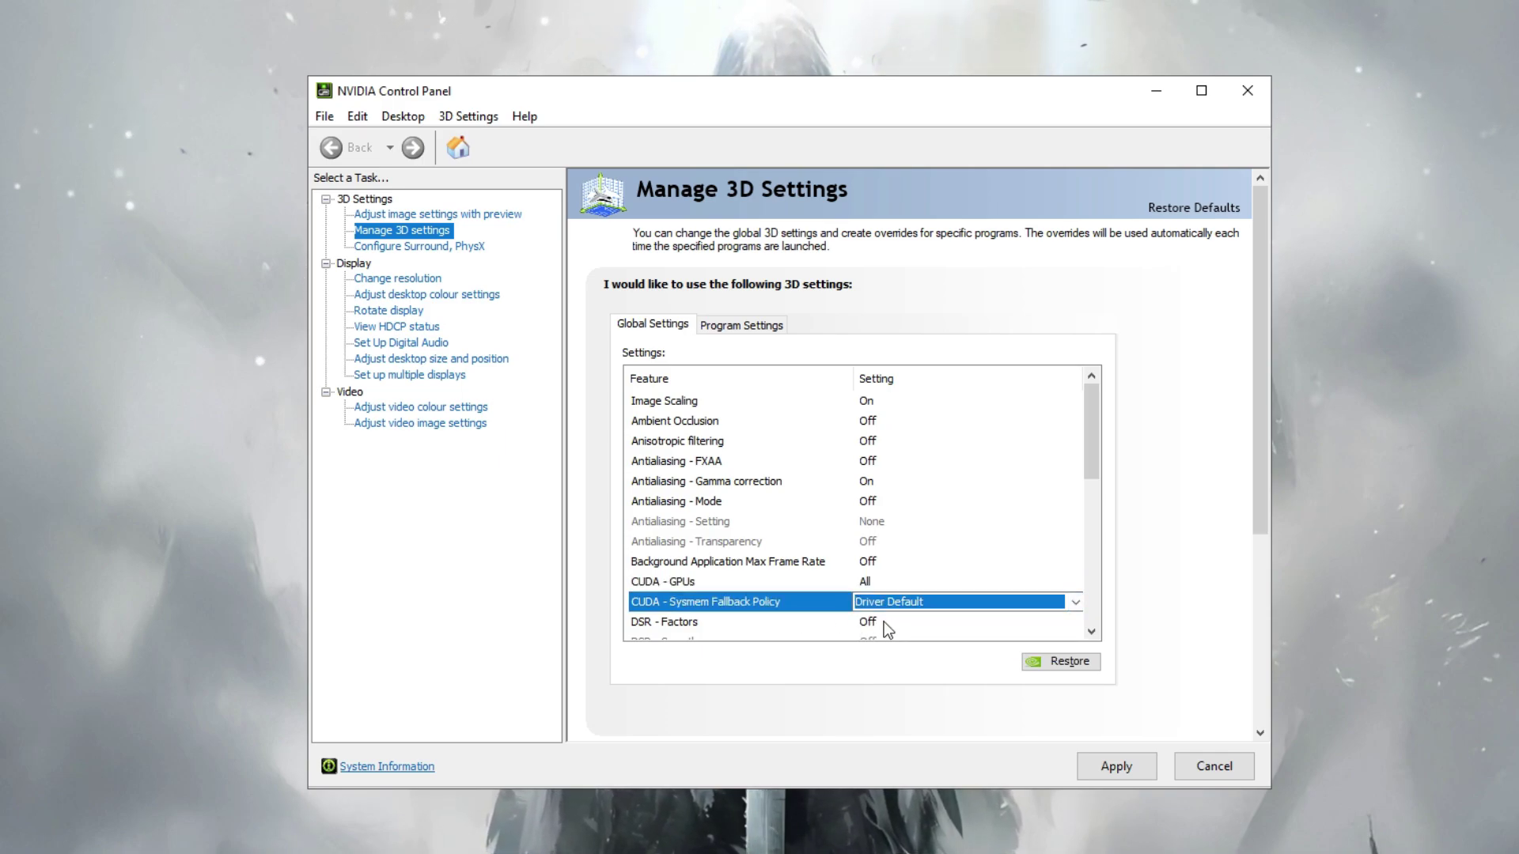
pyautogui.click(884, 622)
pyautogui.click(889, 623)
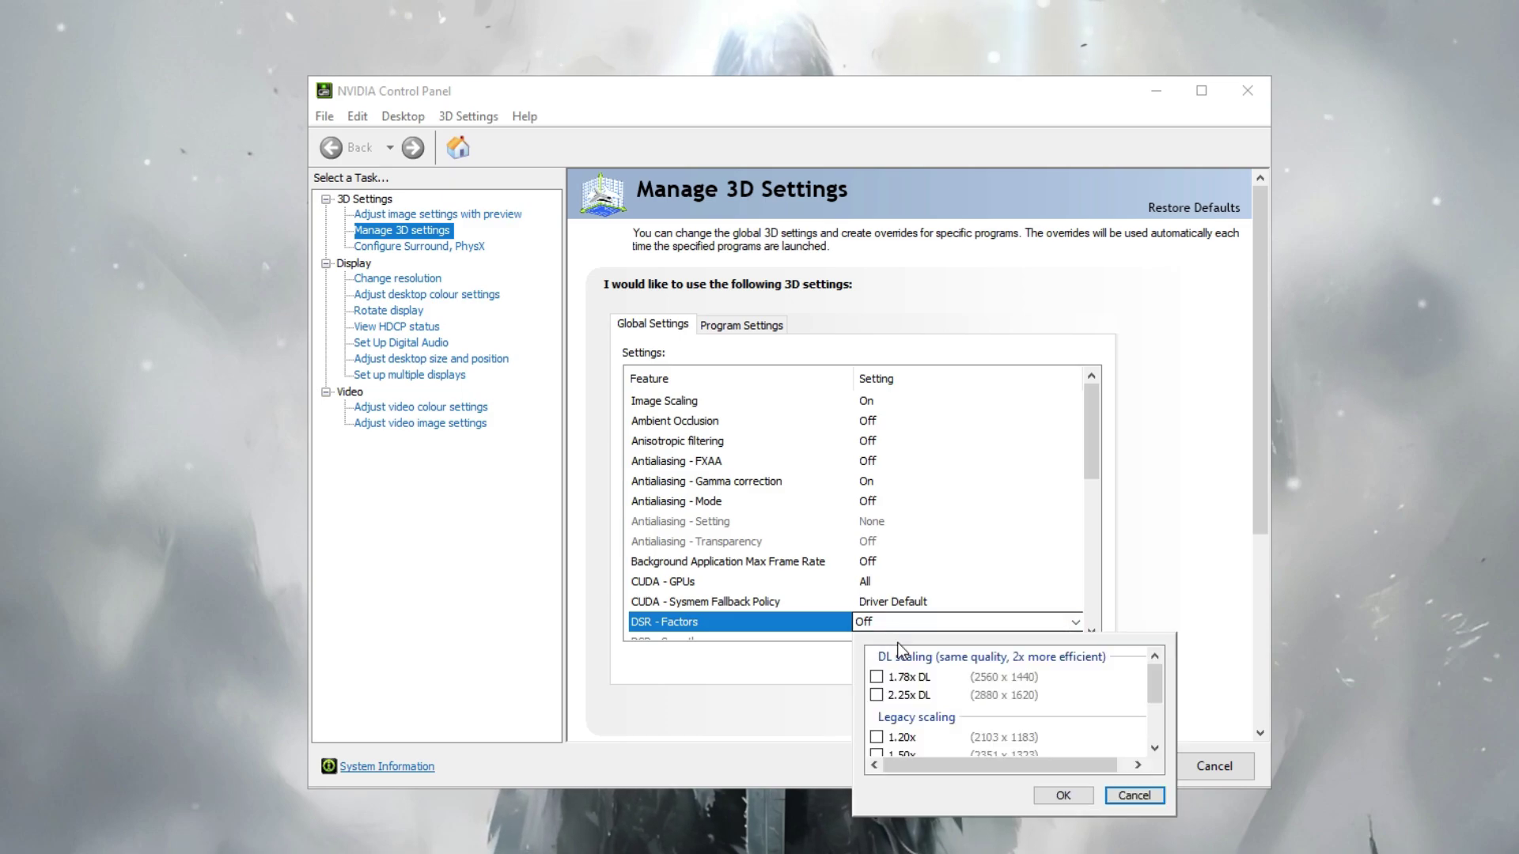
pyautogui.click(1133, 795)
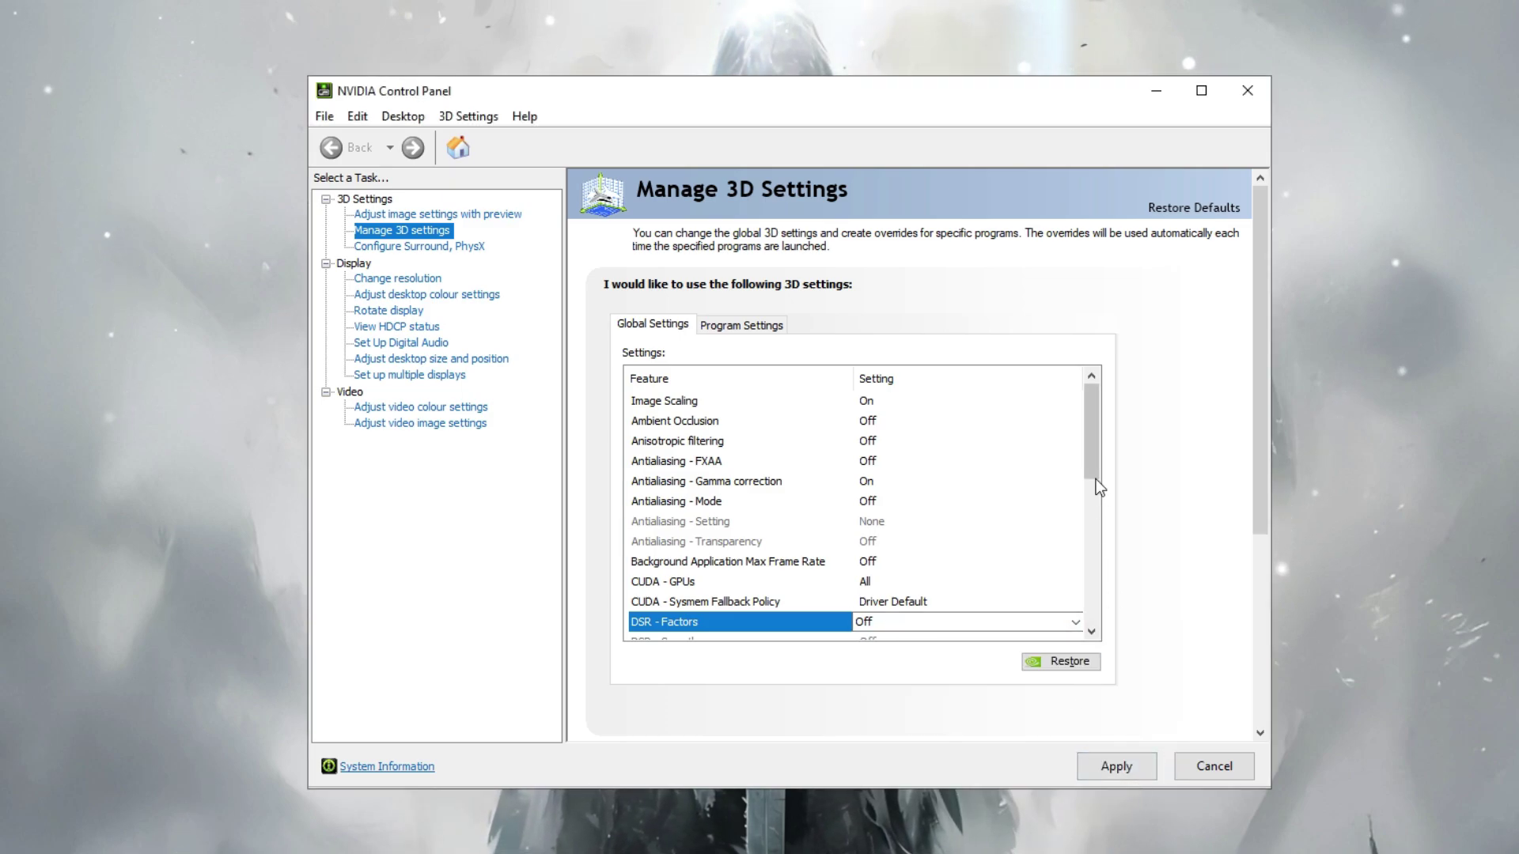
# Set Low Latency Mode to Ultra in the global 3D settings
pyautogui.scroll(-3, 1095, 478)
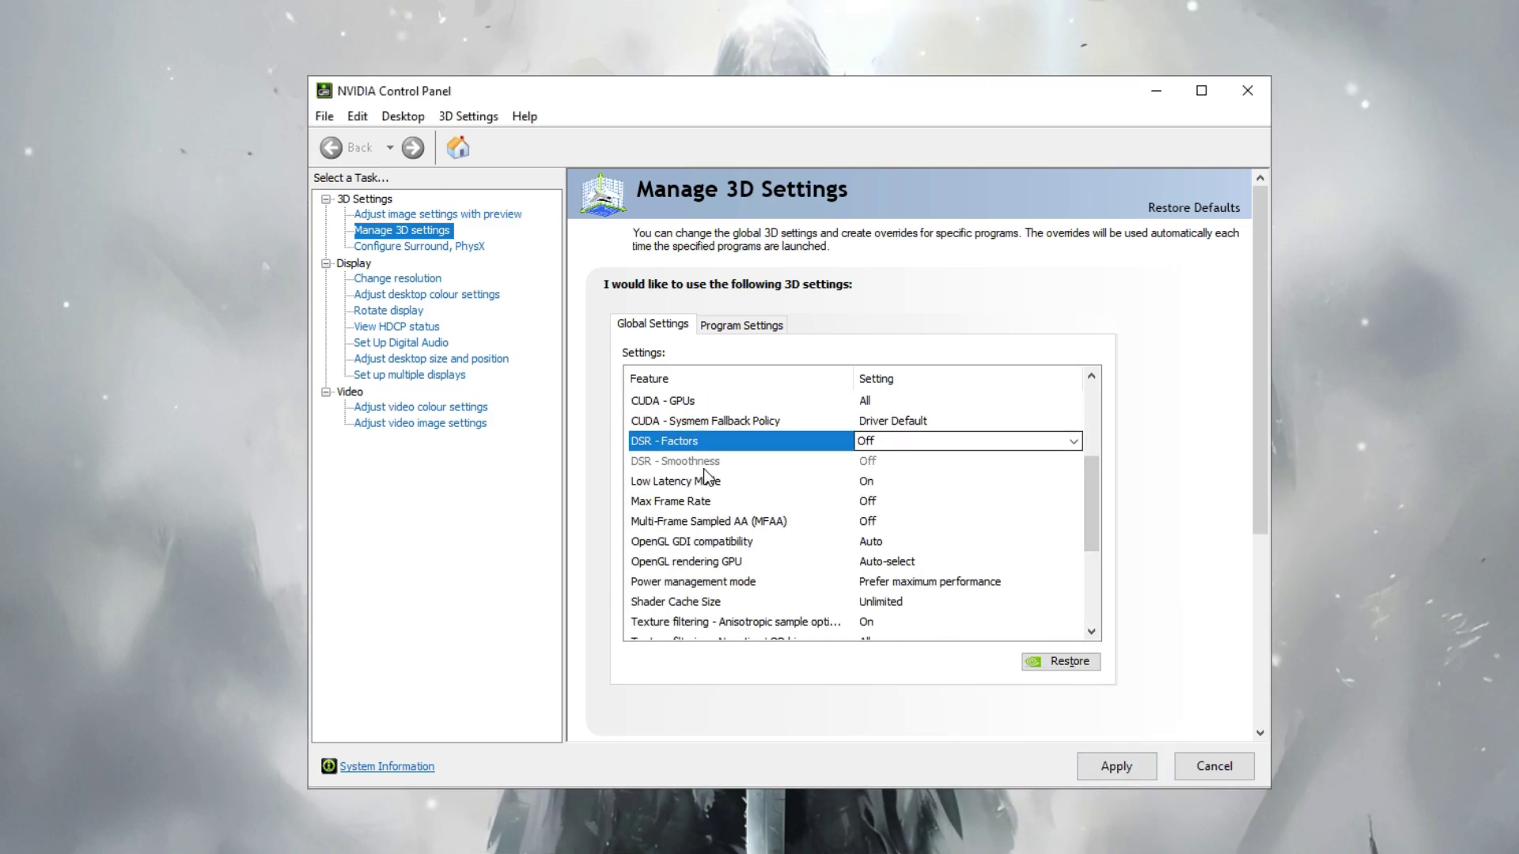
pyautogui.click(882, 484)
pyautogui.click(882, 485)
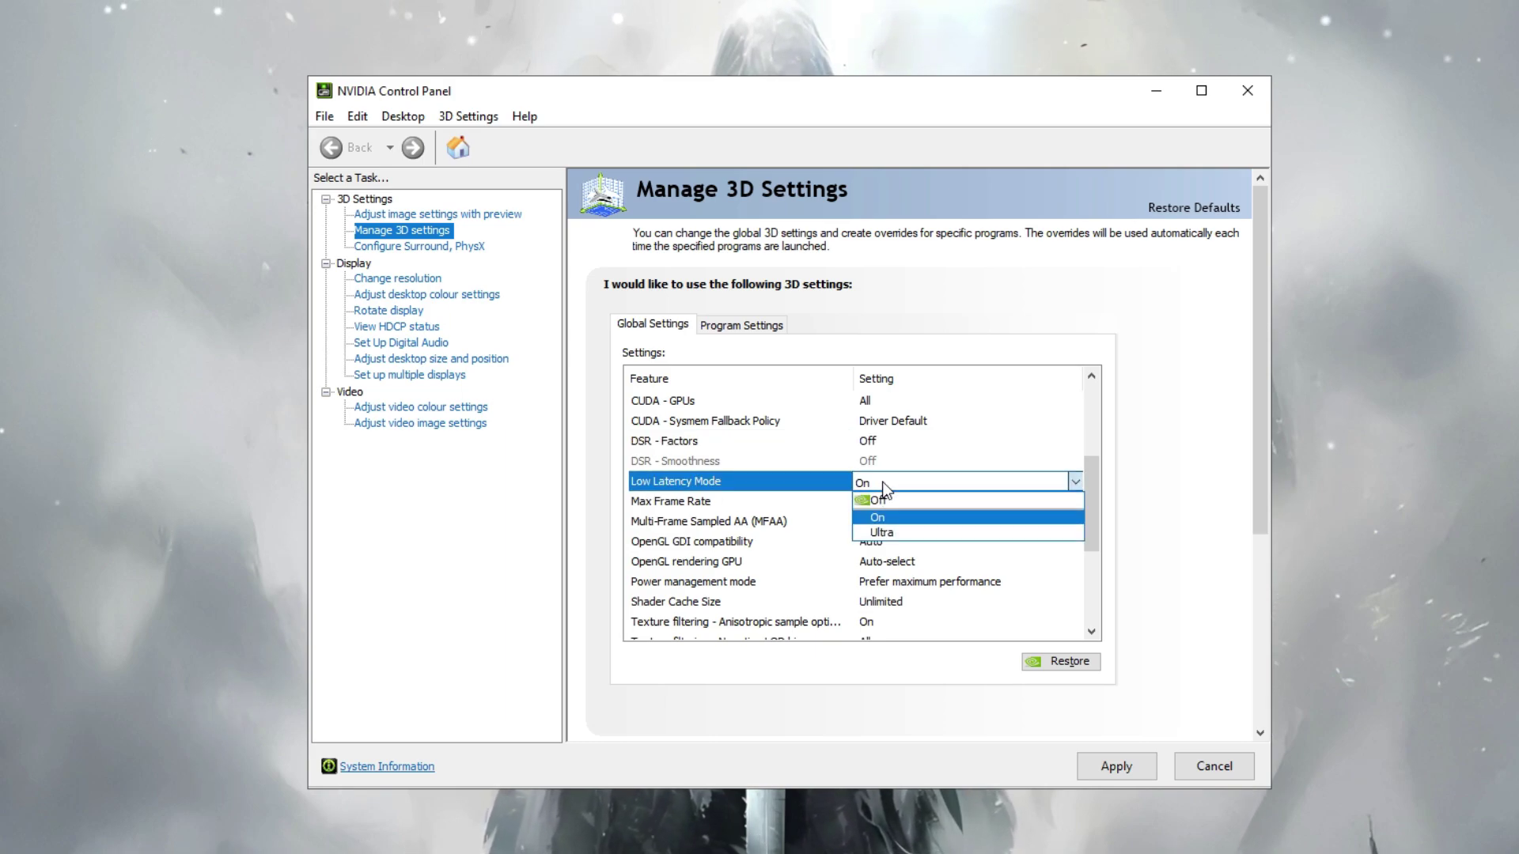
pyautogui.click(877, 532)
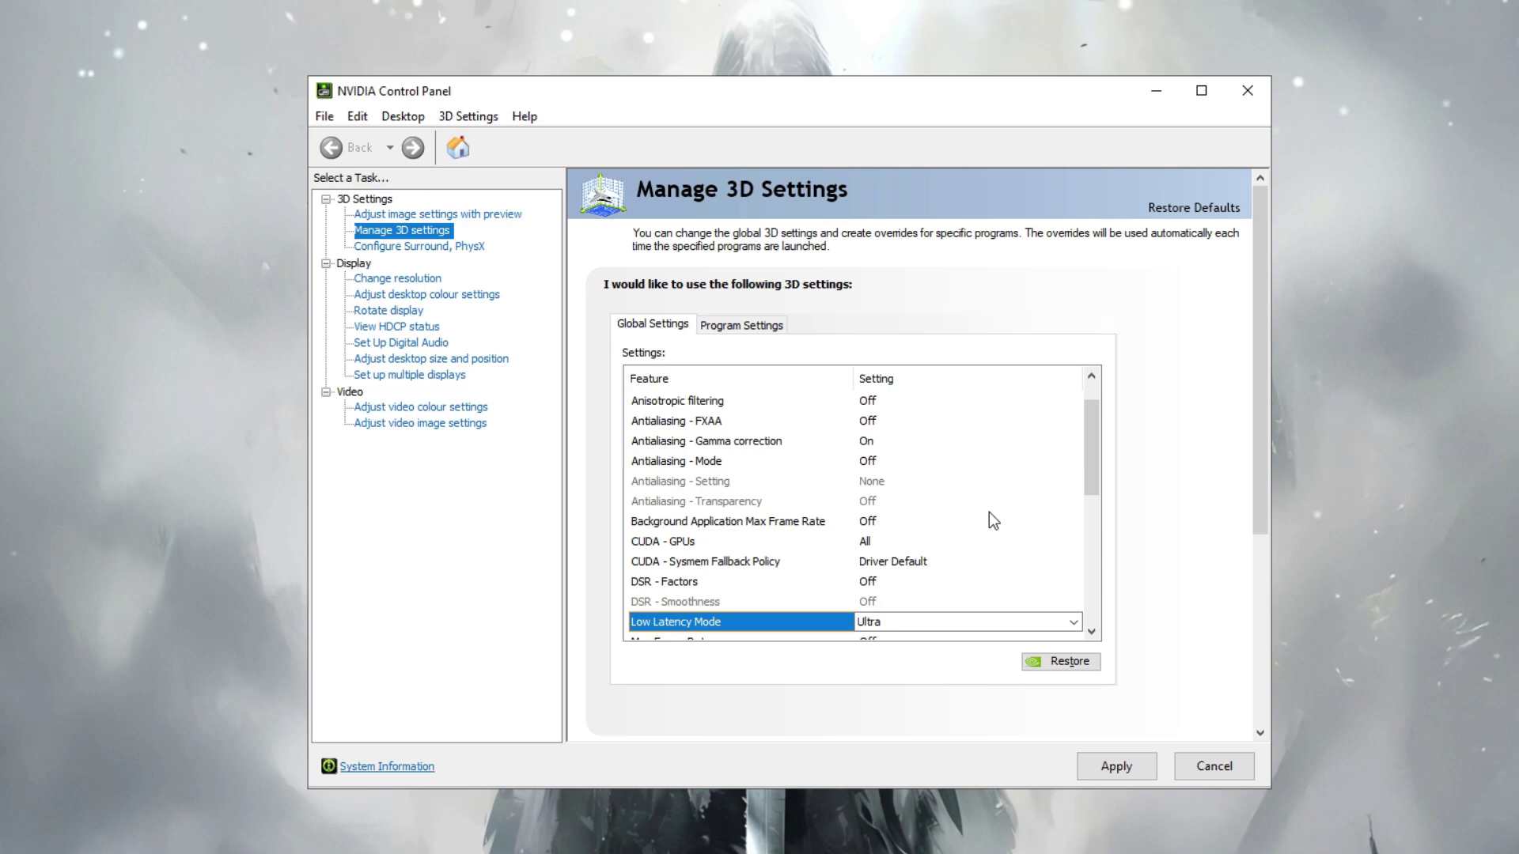
# Set Max Frame Rate to Off in the global 3D settings
pyautogui.moveTo(1092, 481); pyautogui.dragTo(1096, 544)
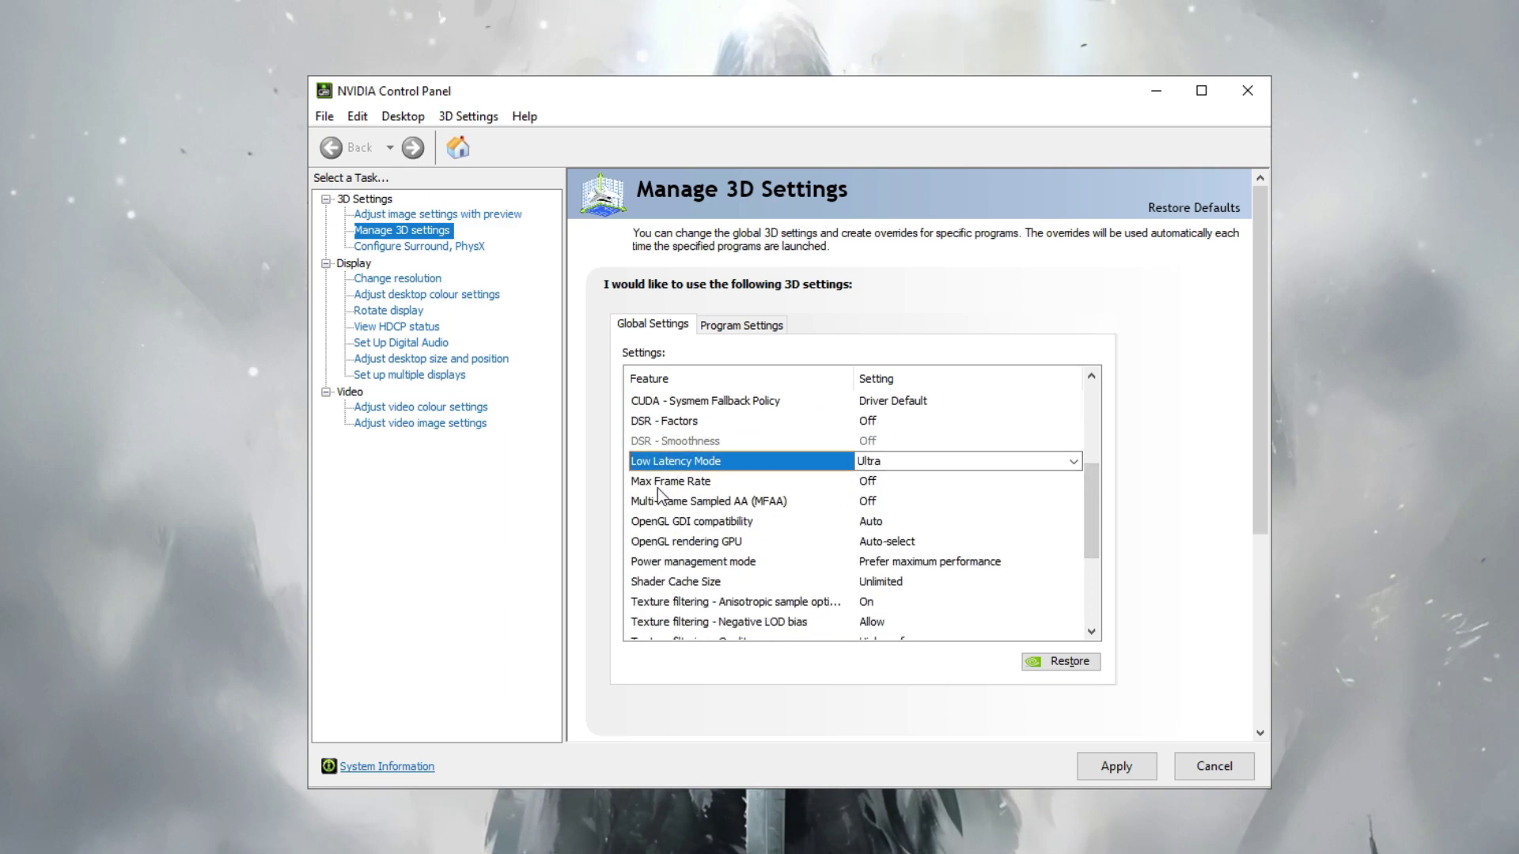
pyautogui.click(698, 483)
pyautogui.click(892, 484)
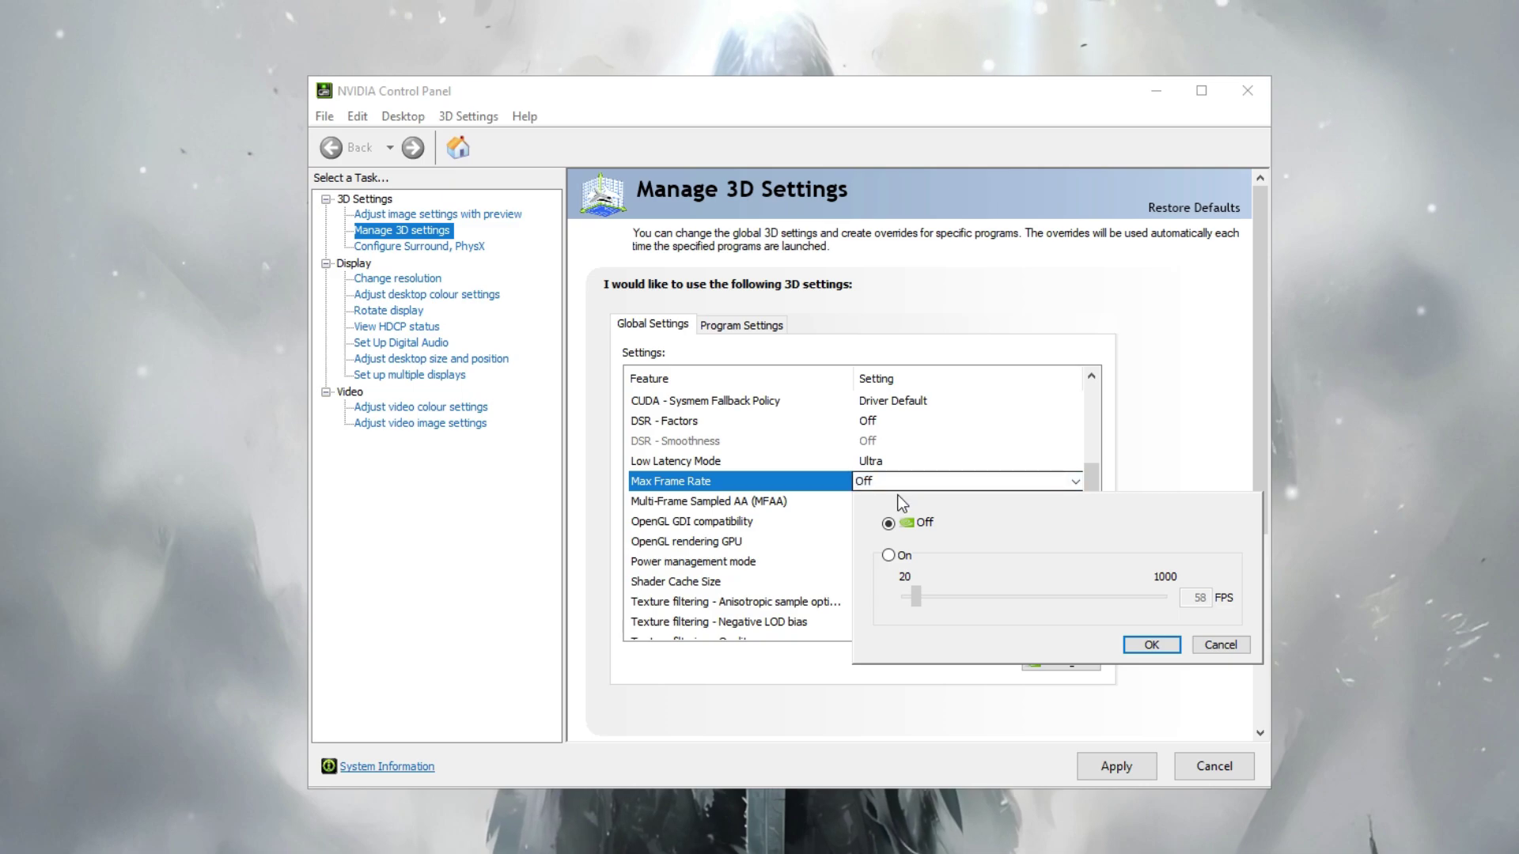
pyautogui.click(1152, 645)
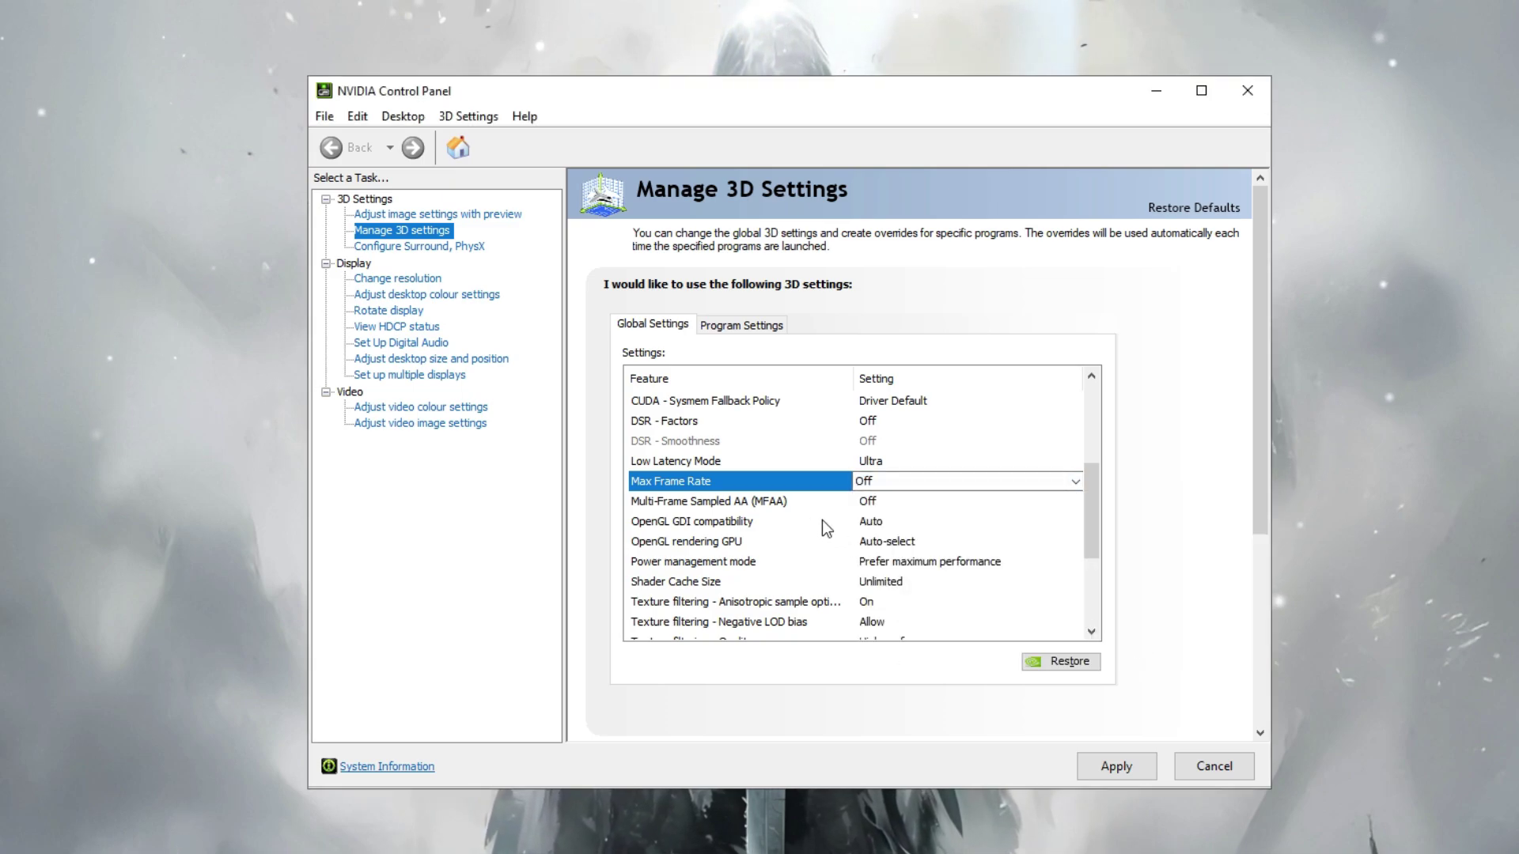
# Set OpenGL GDI compatibility to Auto and choose NVIDIA GeForce RTX 4060 as the OpenGL rendering GPU
pyautogui.click(892, 523)
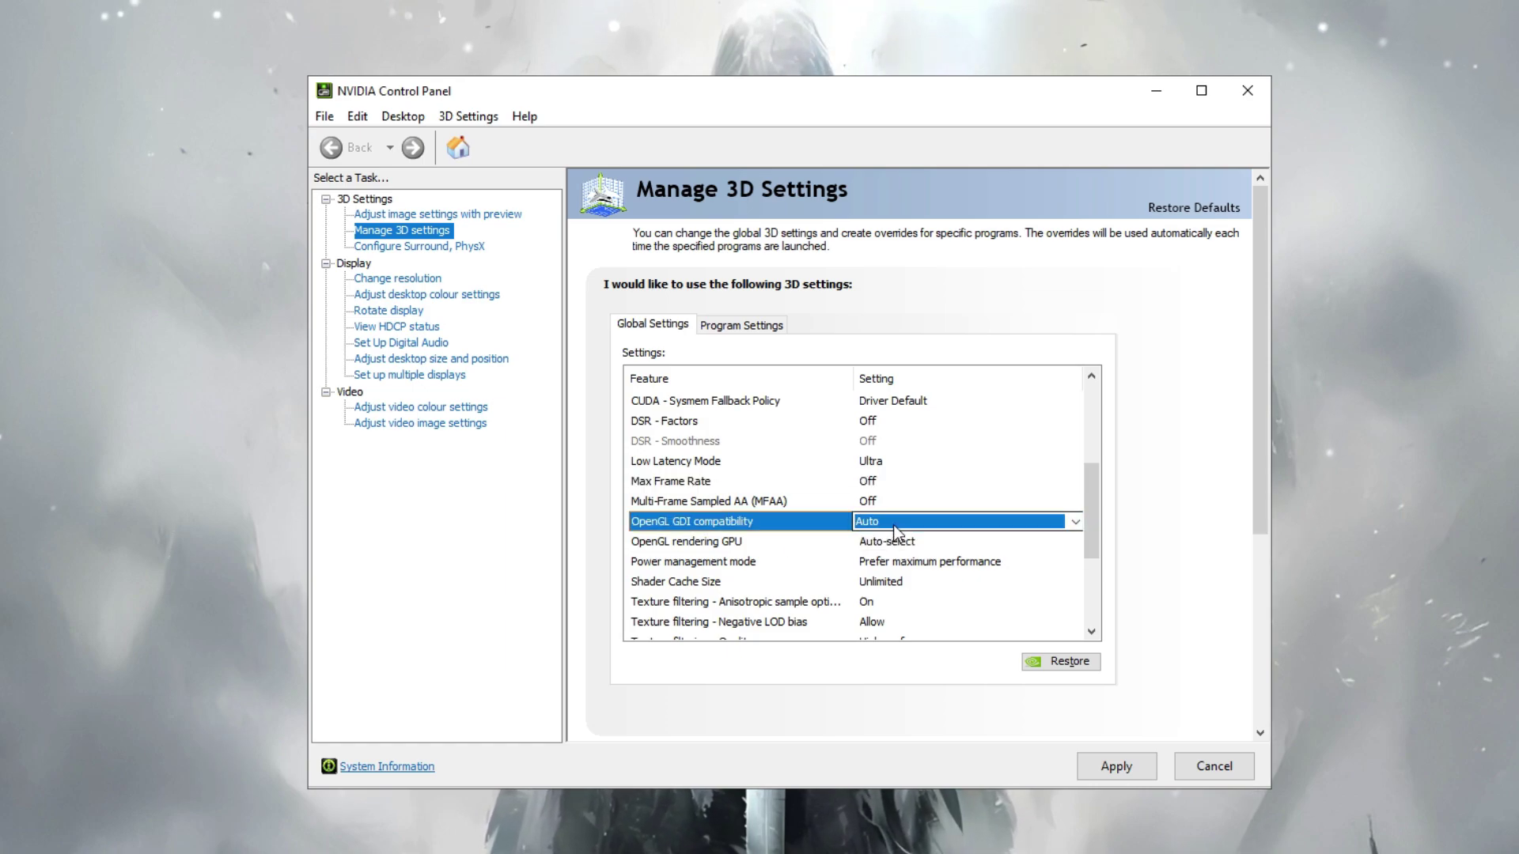
pyautogui.click(894, 524)
pyautogui.click(882, 542)
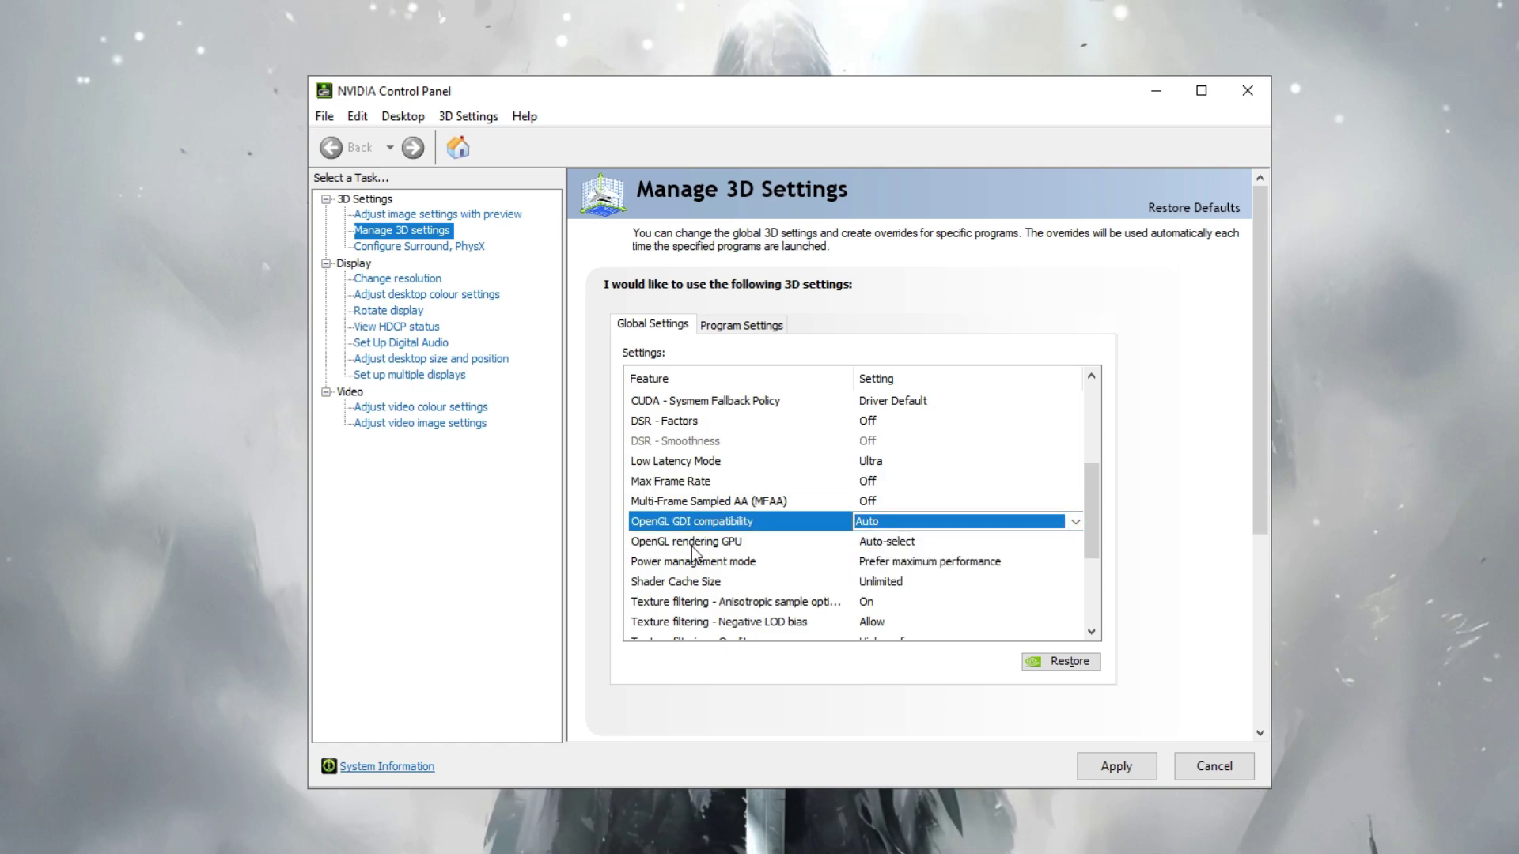
pyautogui.click(882, 546)
pyautogui.click(881, 545)
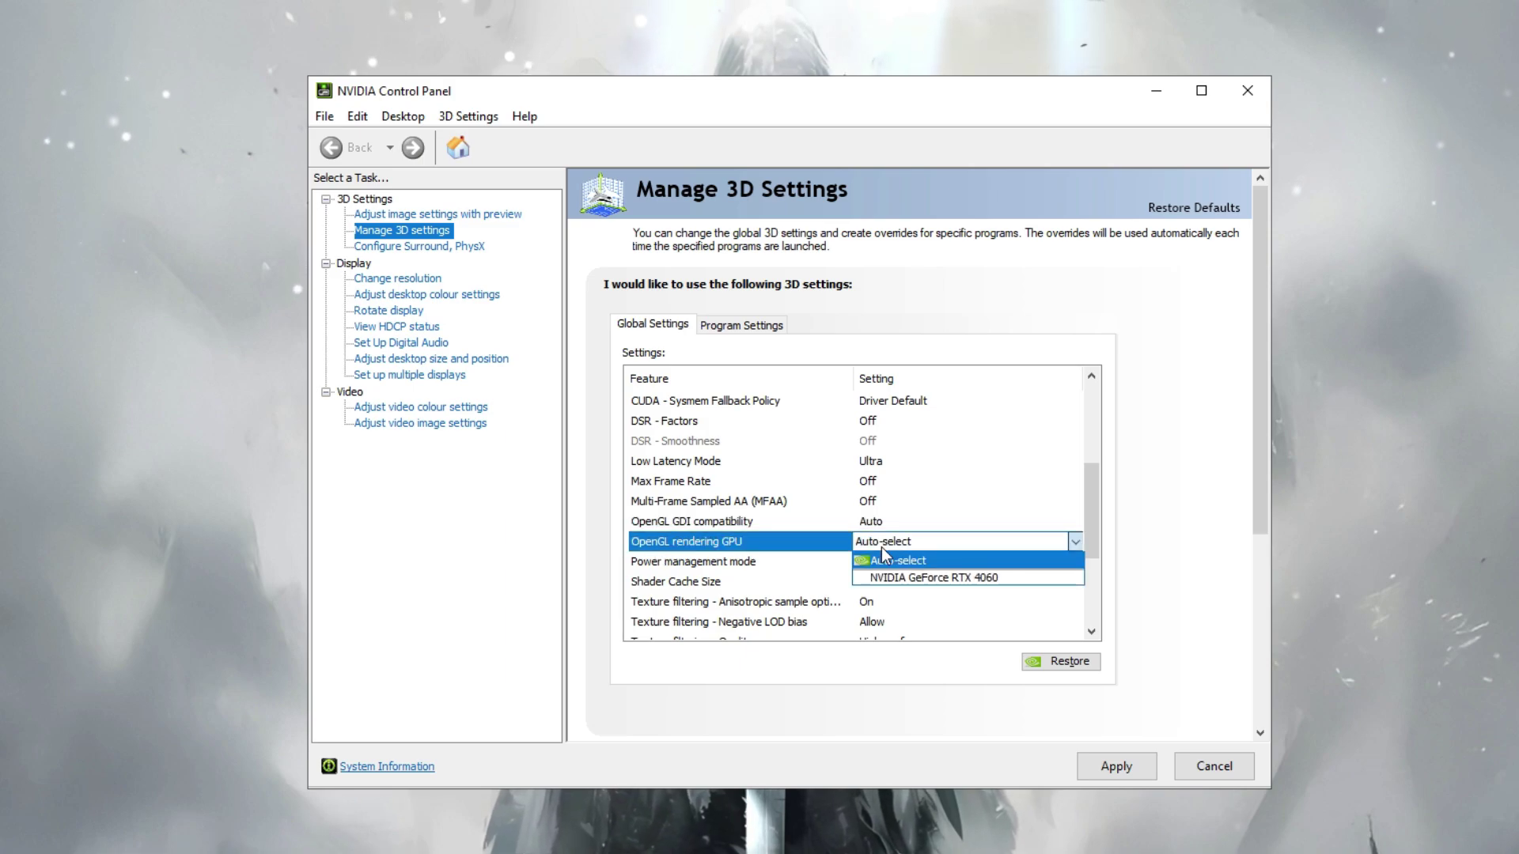
pyautogui.click(904, 583)
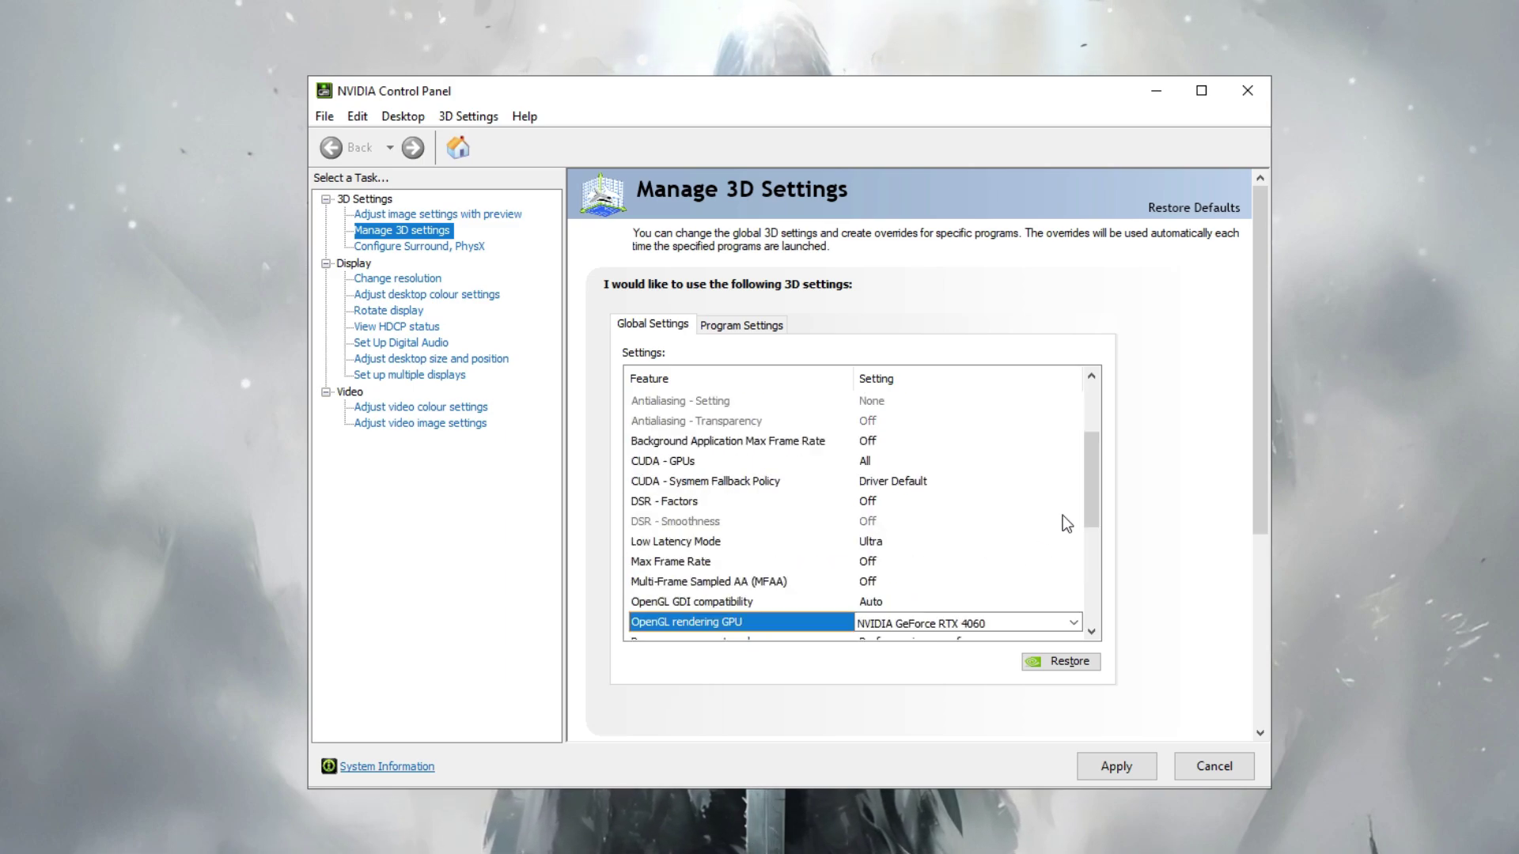
# Set Power management mode to Prefer maximum performance in the global 3D settings
pyautogui.moveTo(1096, 497); pyautogui.dragTo(1090, 543)
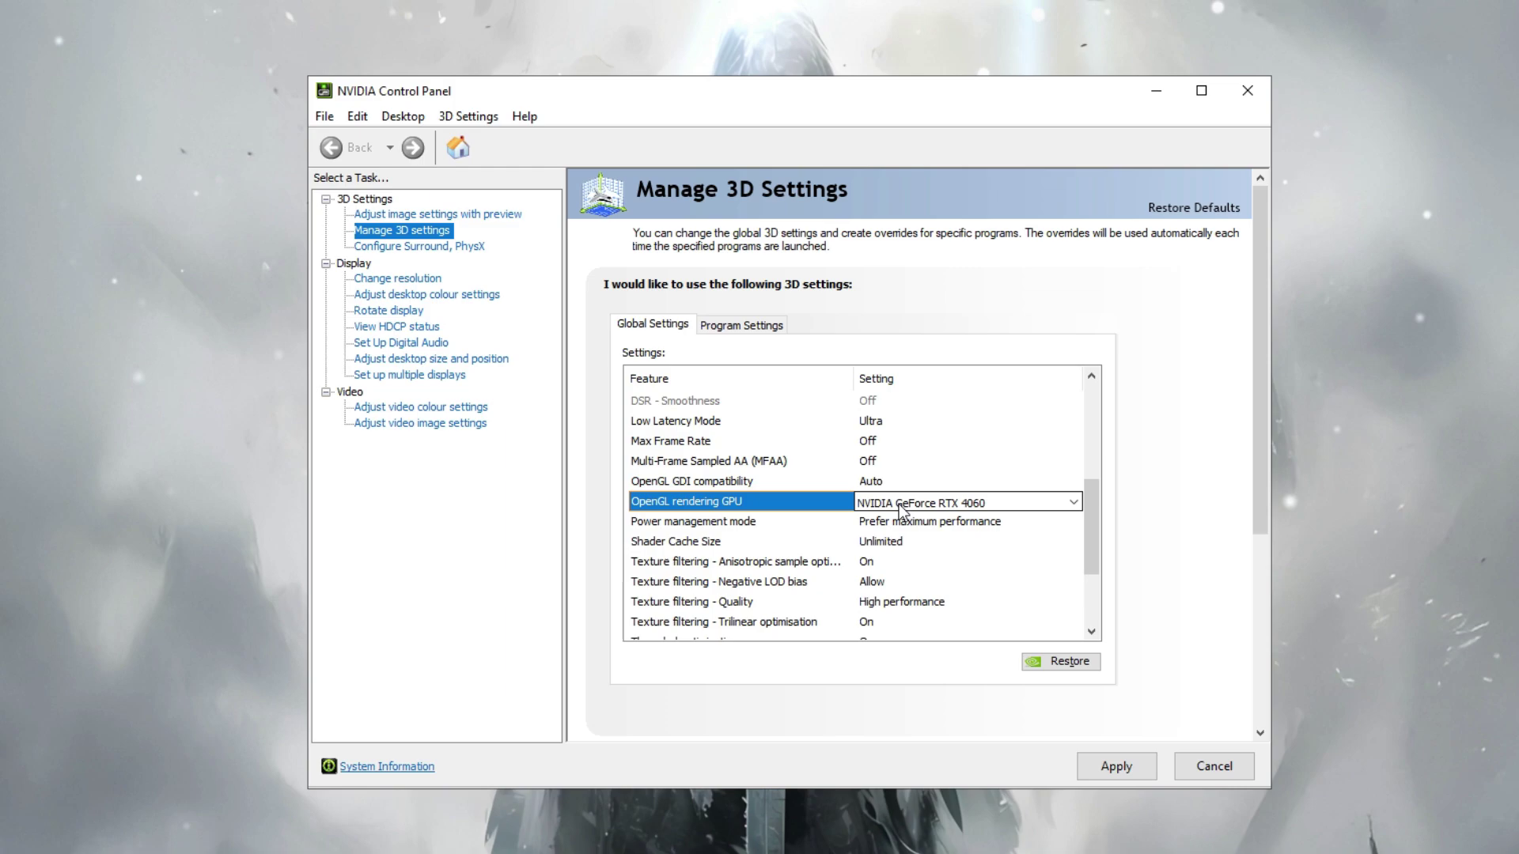
pyautogui.click(889, 523)
pyautogui.click(894, 524)
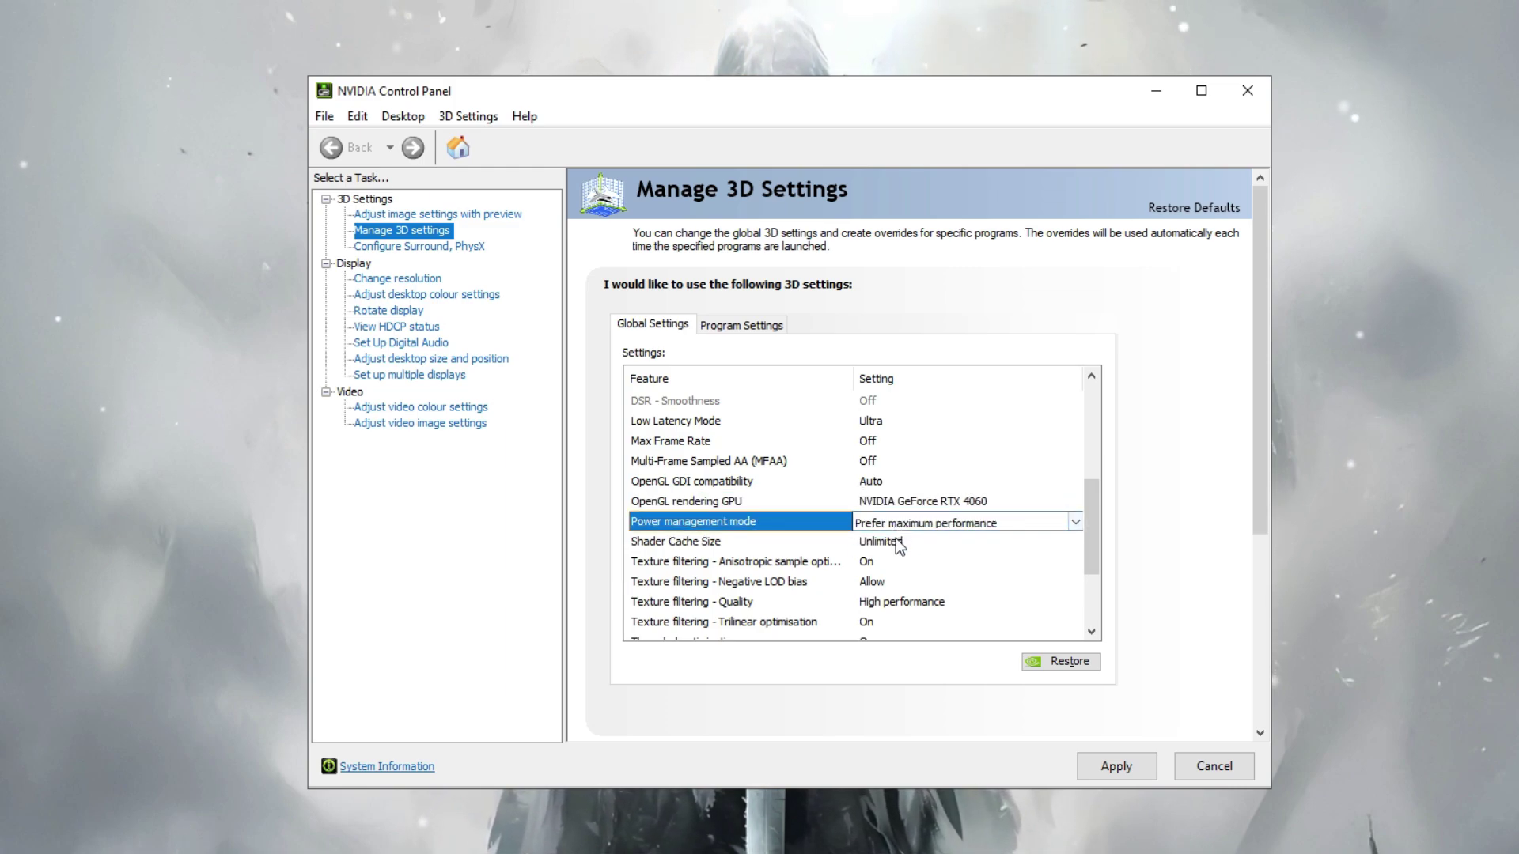
pyautogui.click(896, 526)
pyautogui.click(901, 559)
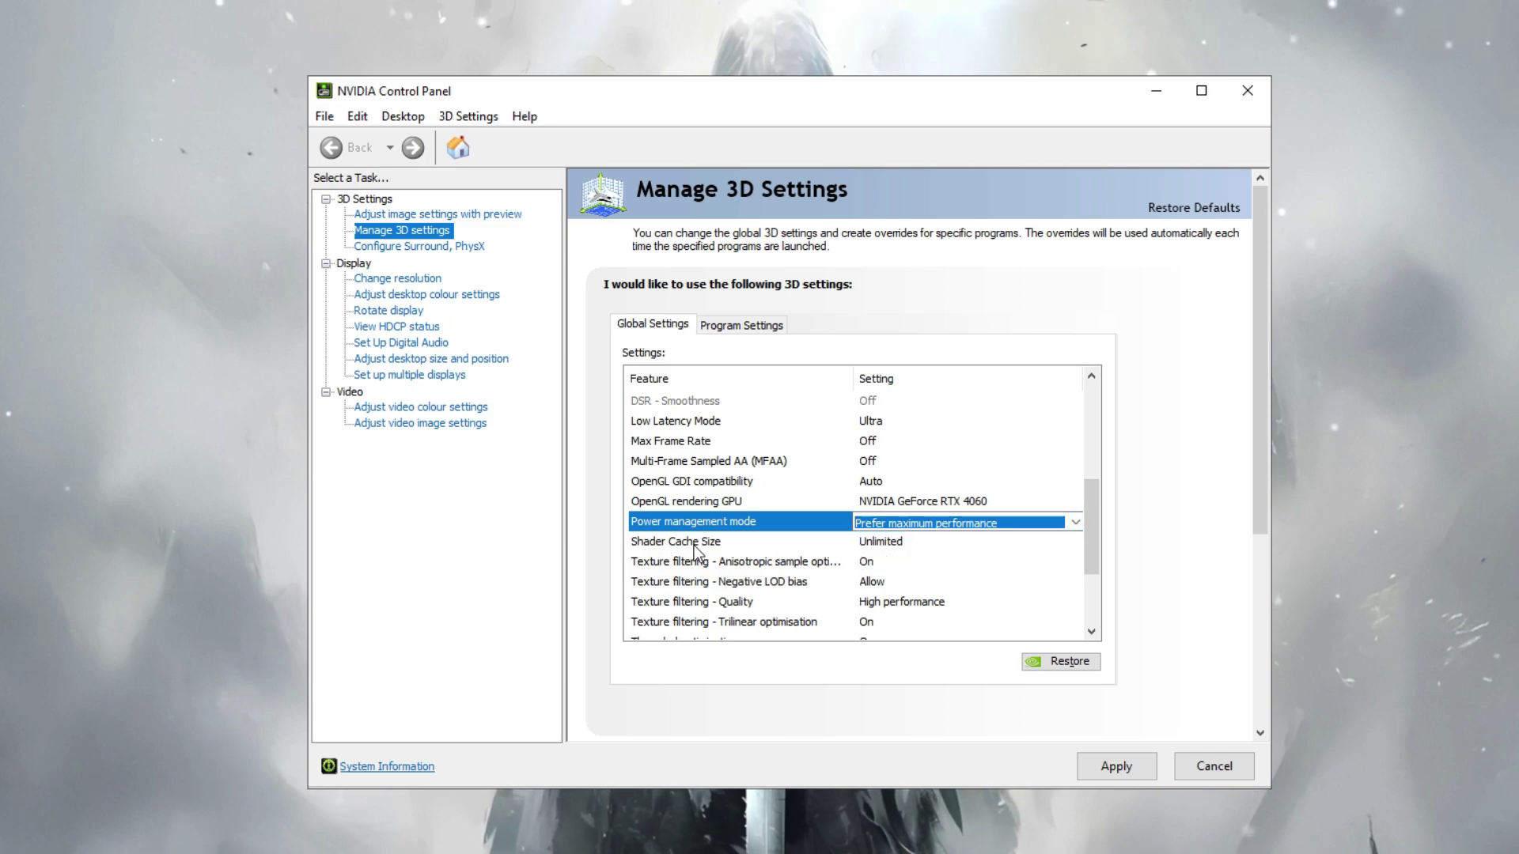
# Set Shader Cache Size to Unlimited in the global 3D settings
pyautogui.click(881, 544)
pyautogui.click(898, 546)
pyautogui.click(901, 544)
pyautogui.click(905, 542)
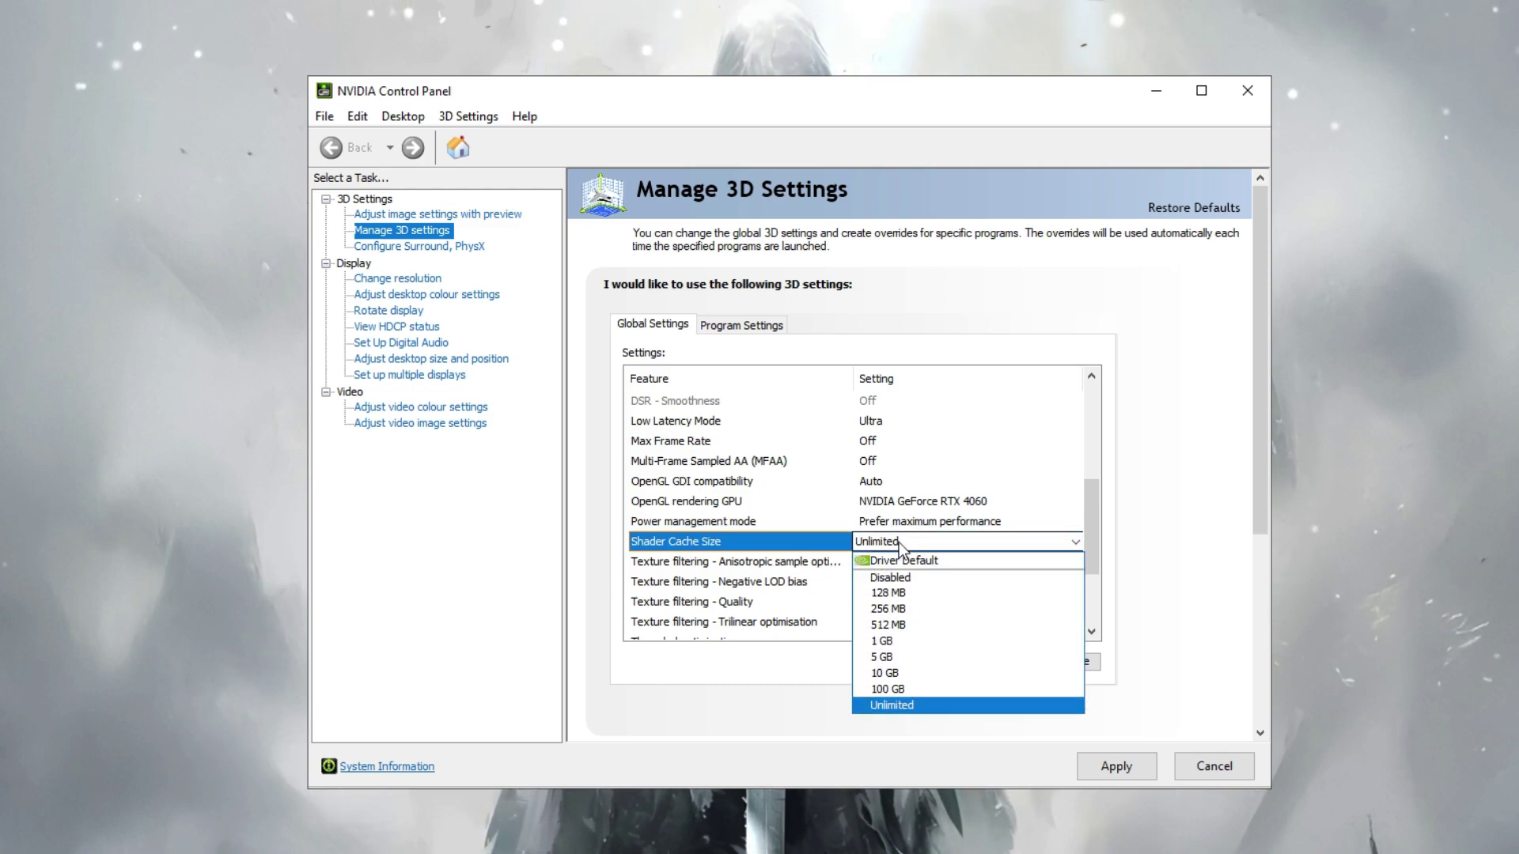
pyautogui.click(898, 709)
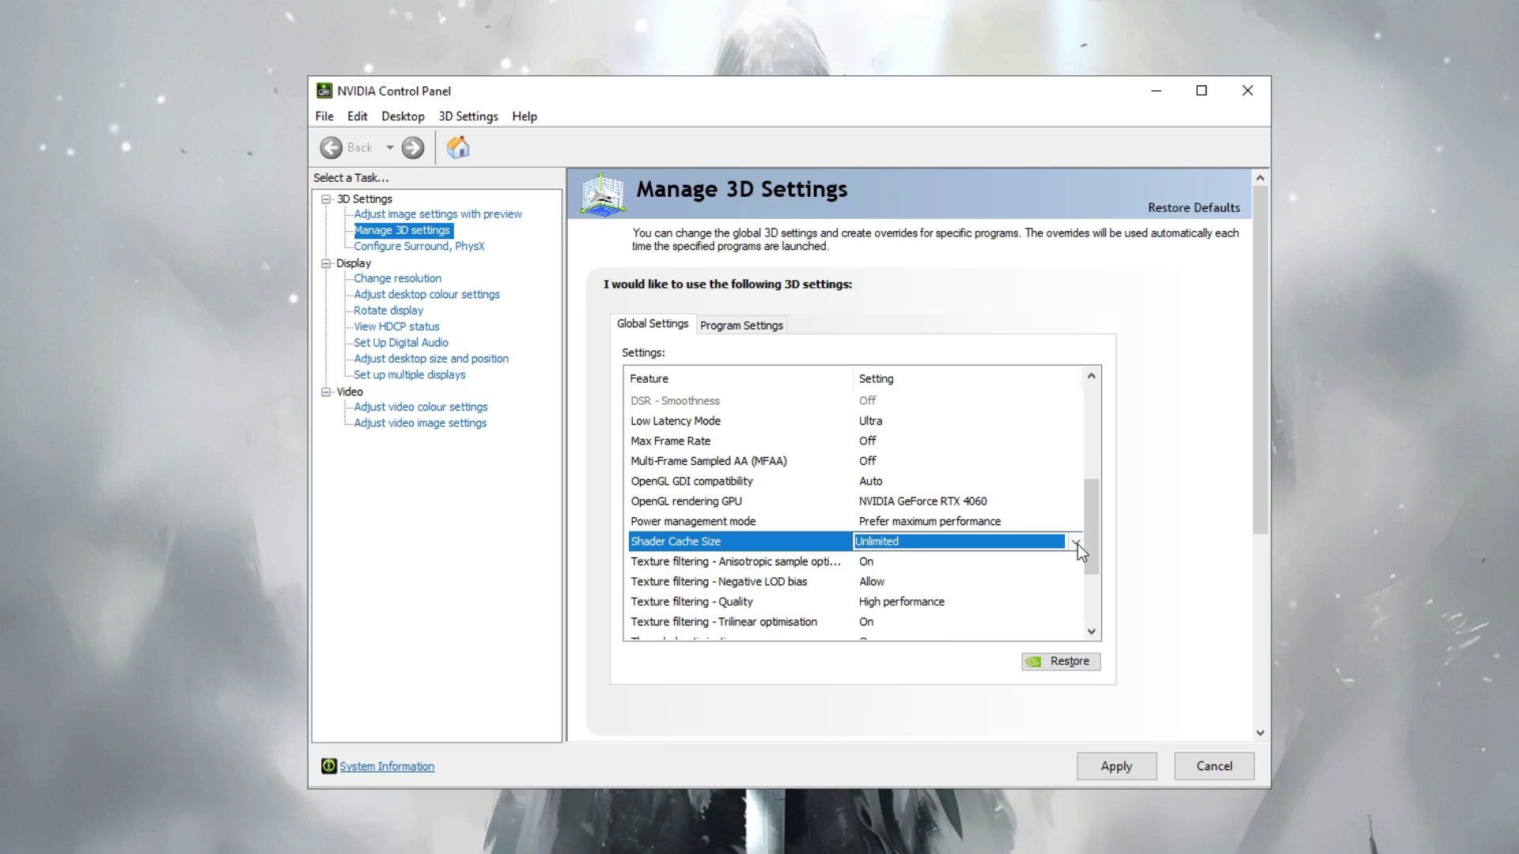
# Set Texture filtering - Quality to High performance in the global 3D settings
pyautogui.scroll(-2, 1078, 544)
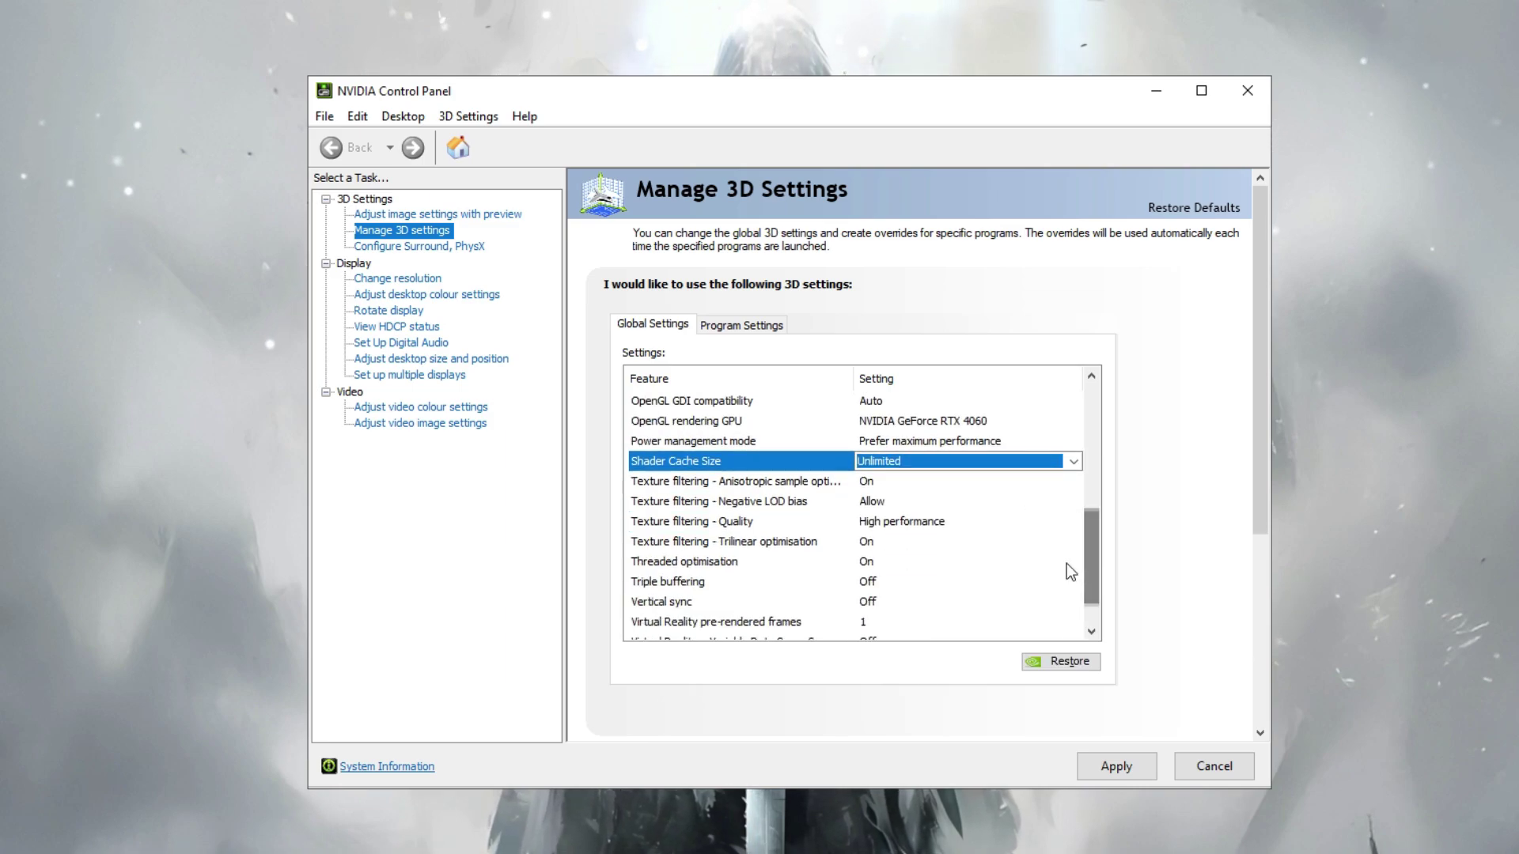
pyautogui.click(689, 520)
pyautogui.click(952, 522)
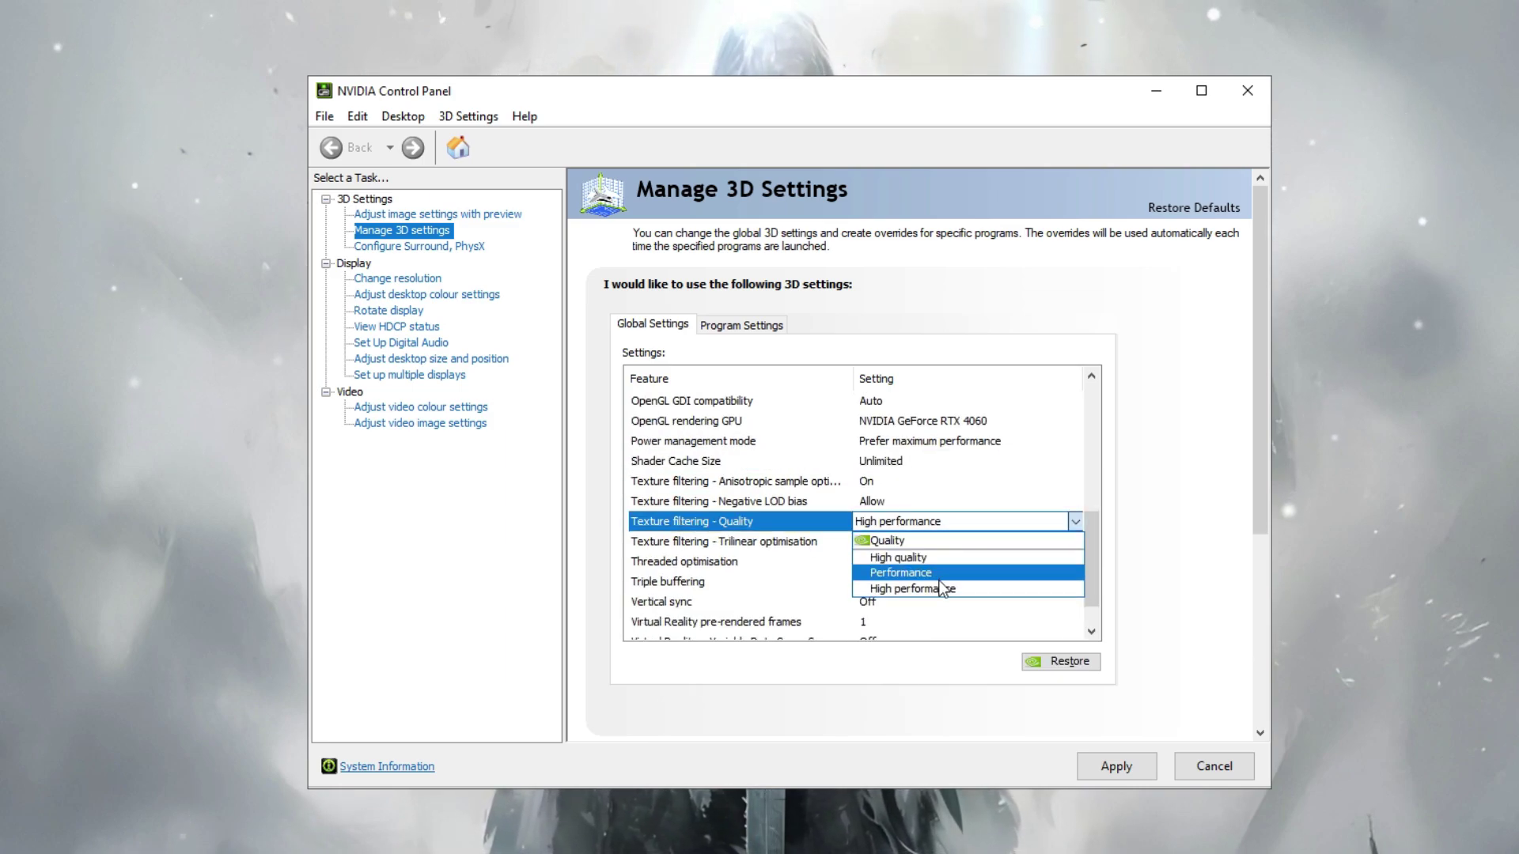
pyautogui.click(881, 592)
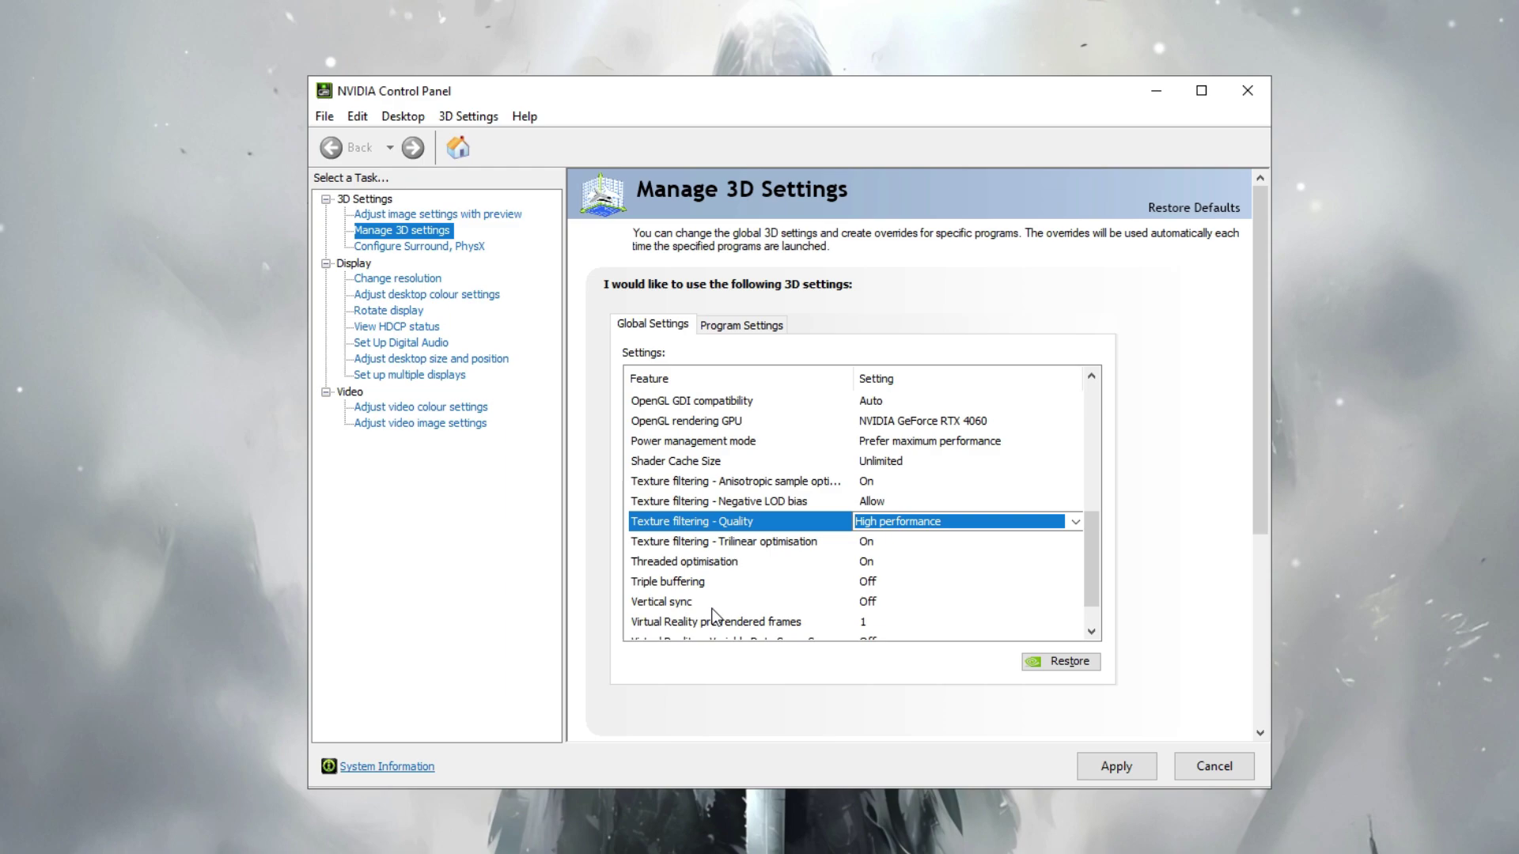
# Set Vertical sync to Off in the global 3D settings
pyautogui.click(667, 606)
pyautogui.click(899, 608)
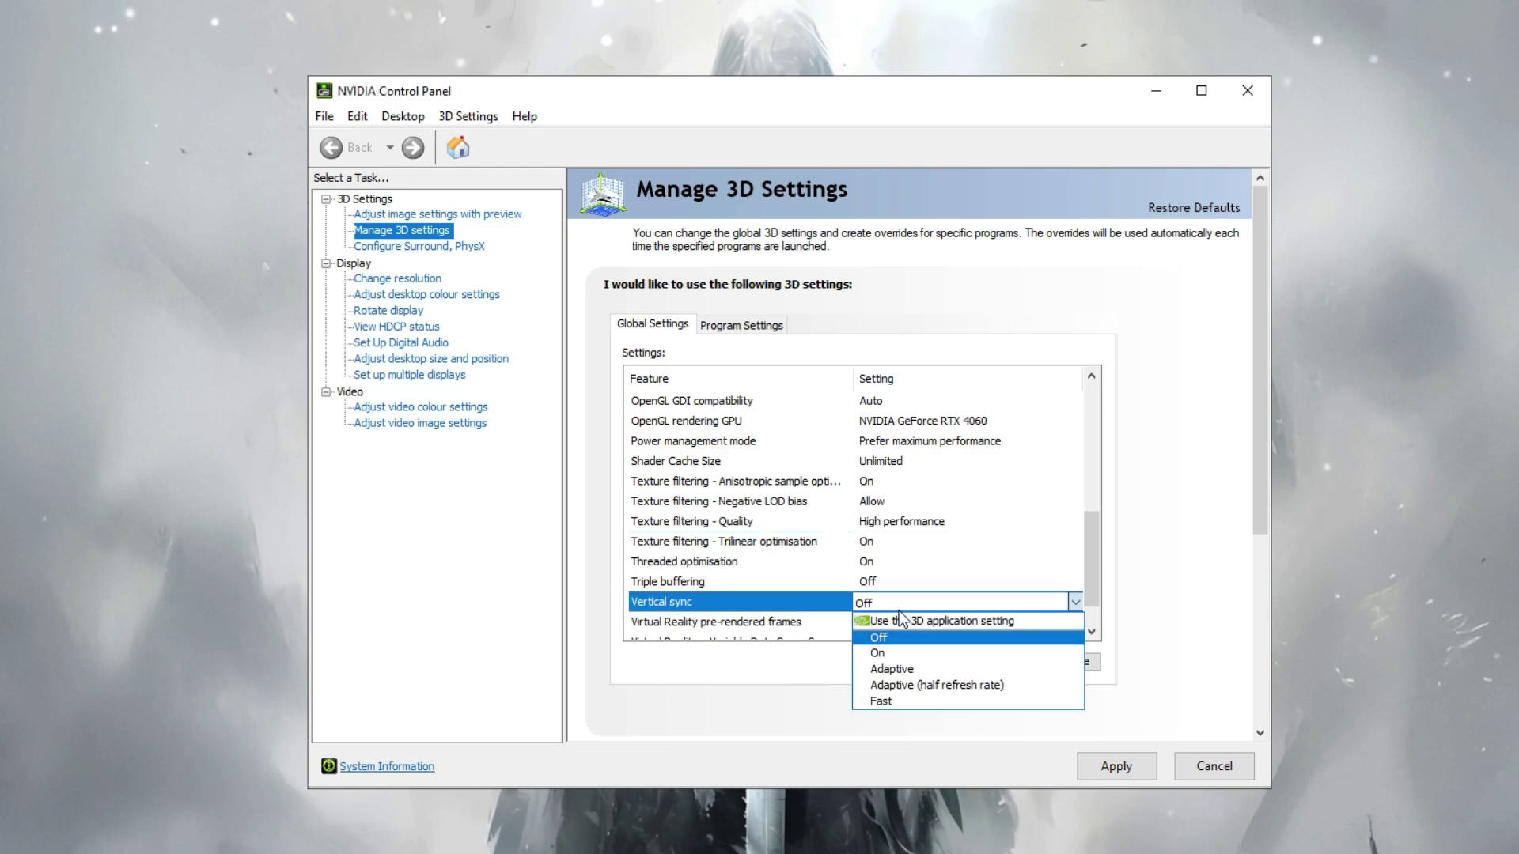
pyautogui.click(870, 641)
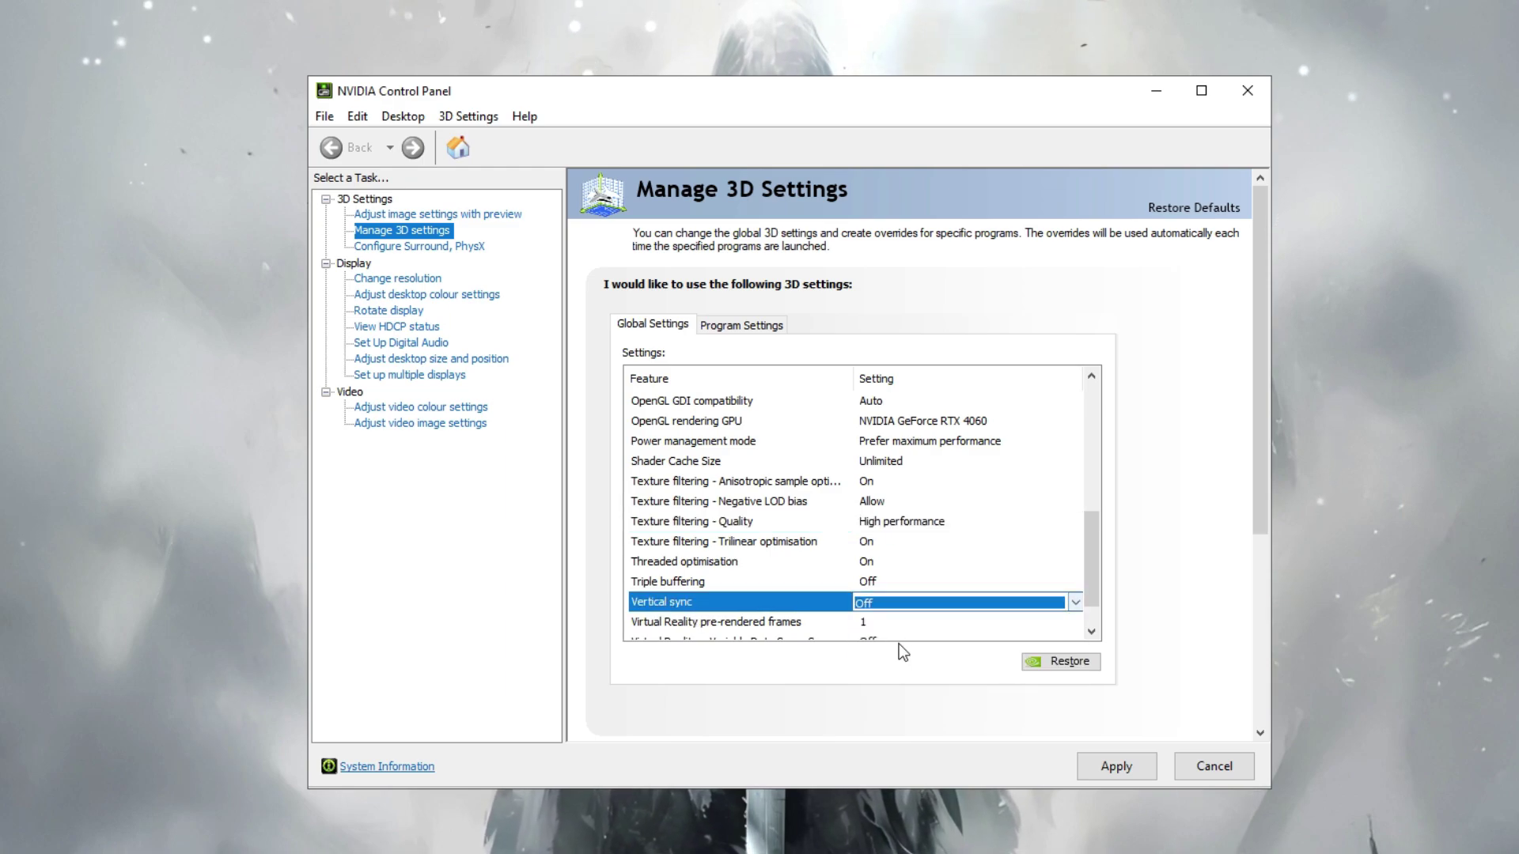
# Apply the changed global 3D settings and close the NVIDIA Control Panel to return to the desktop
pyautogui.click(1118, 766)
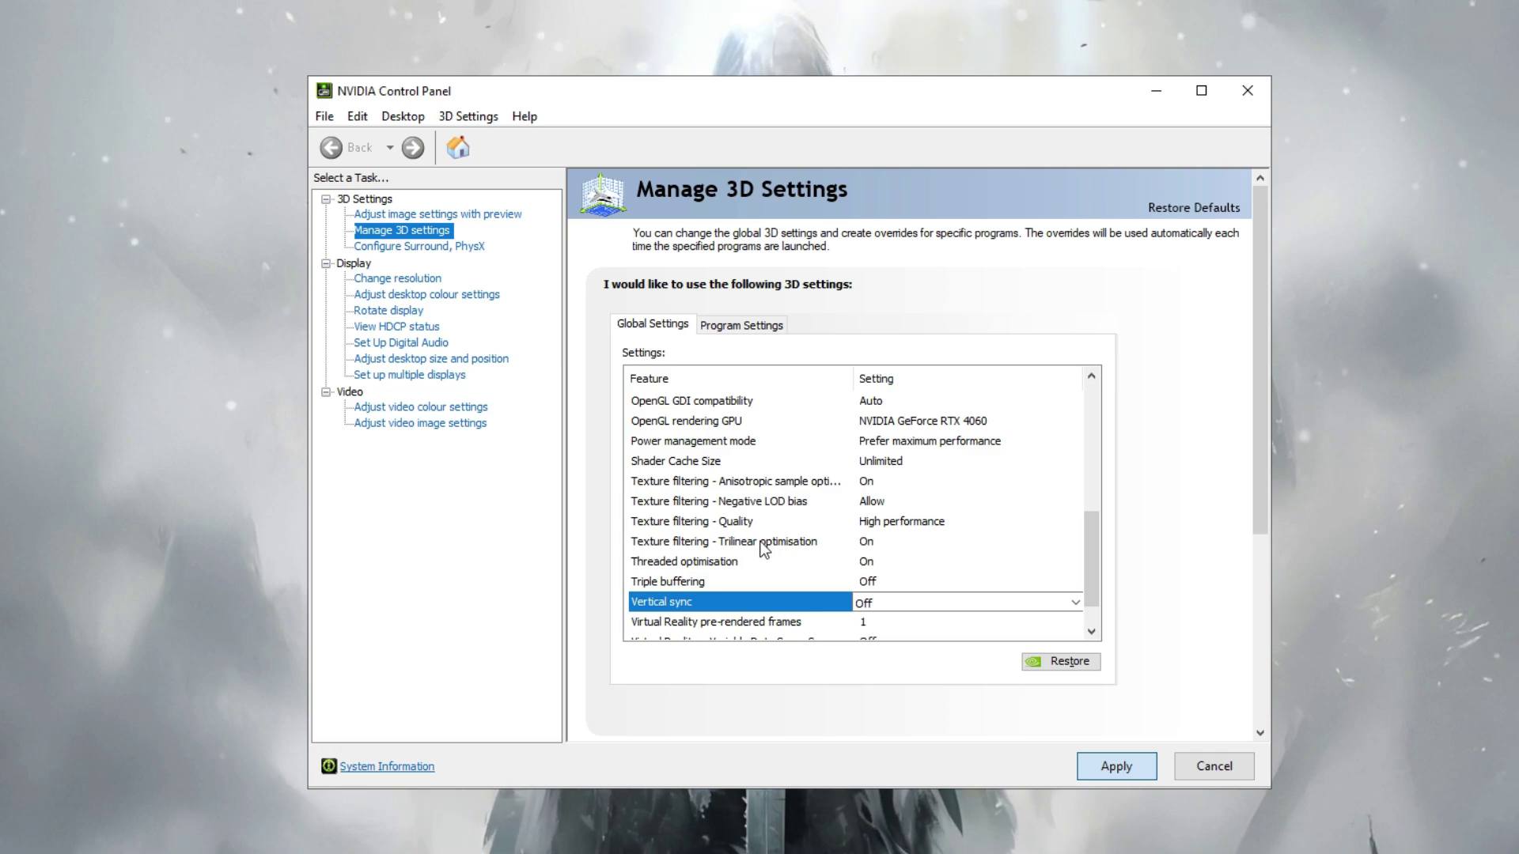
pyautogui.click(1117, 766)
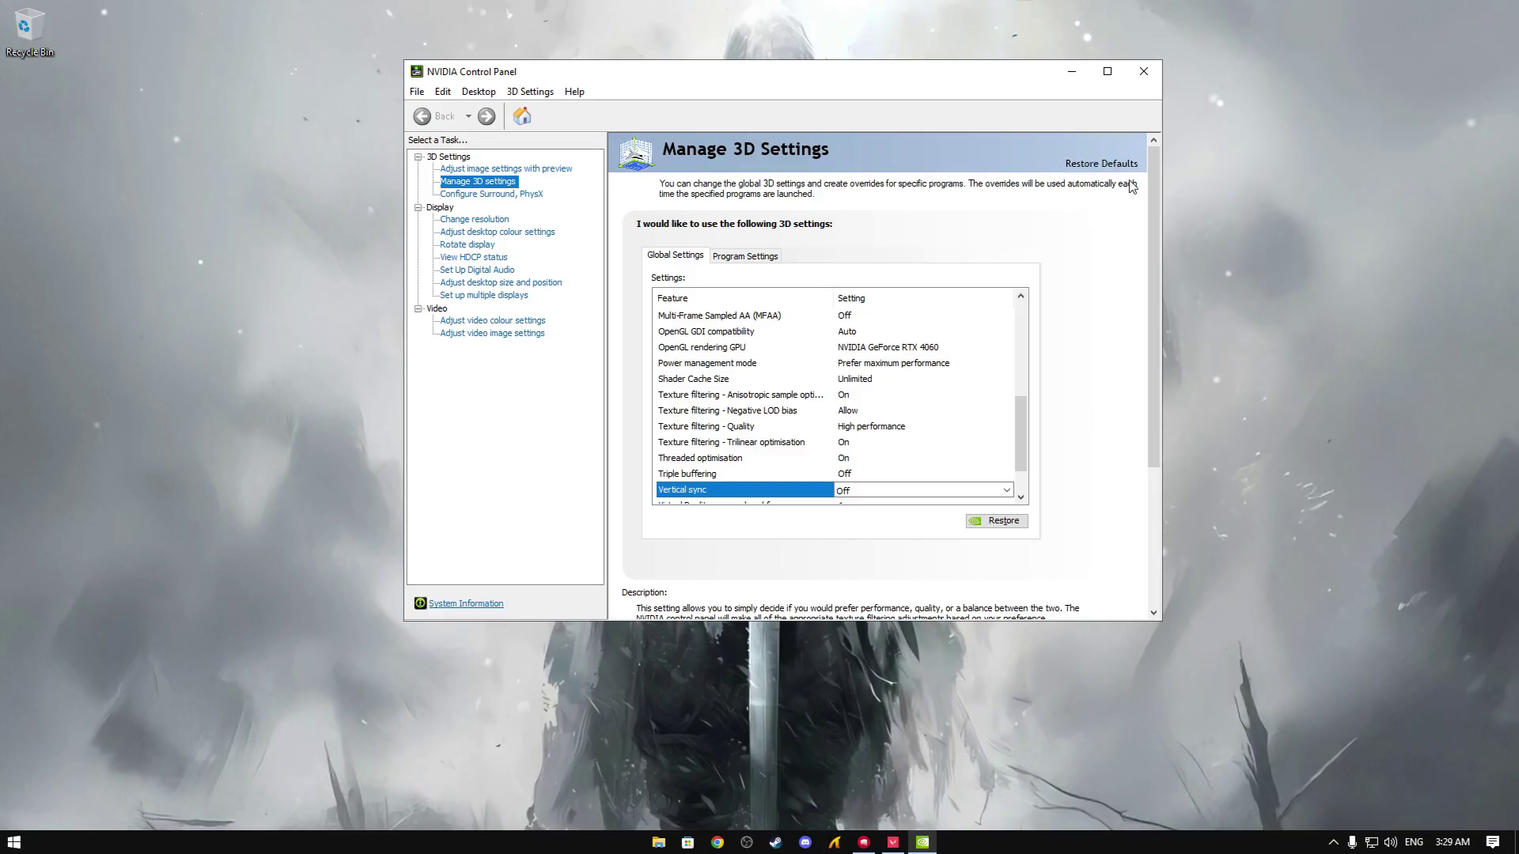
pyautogui.click(1143, 72)
pyautogui.rightClick(816, 339)
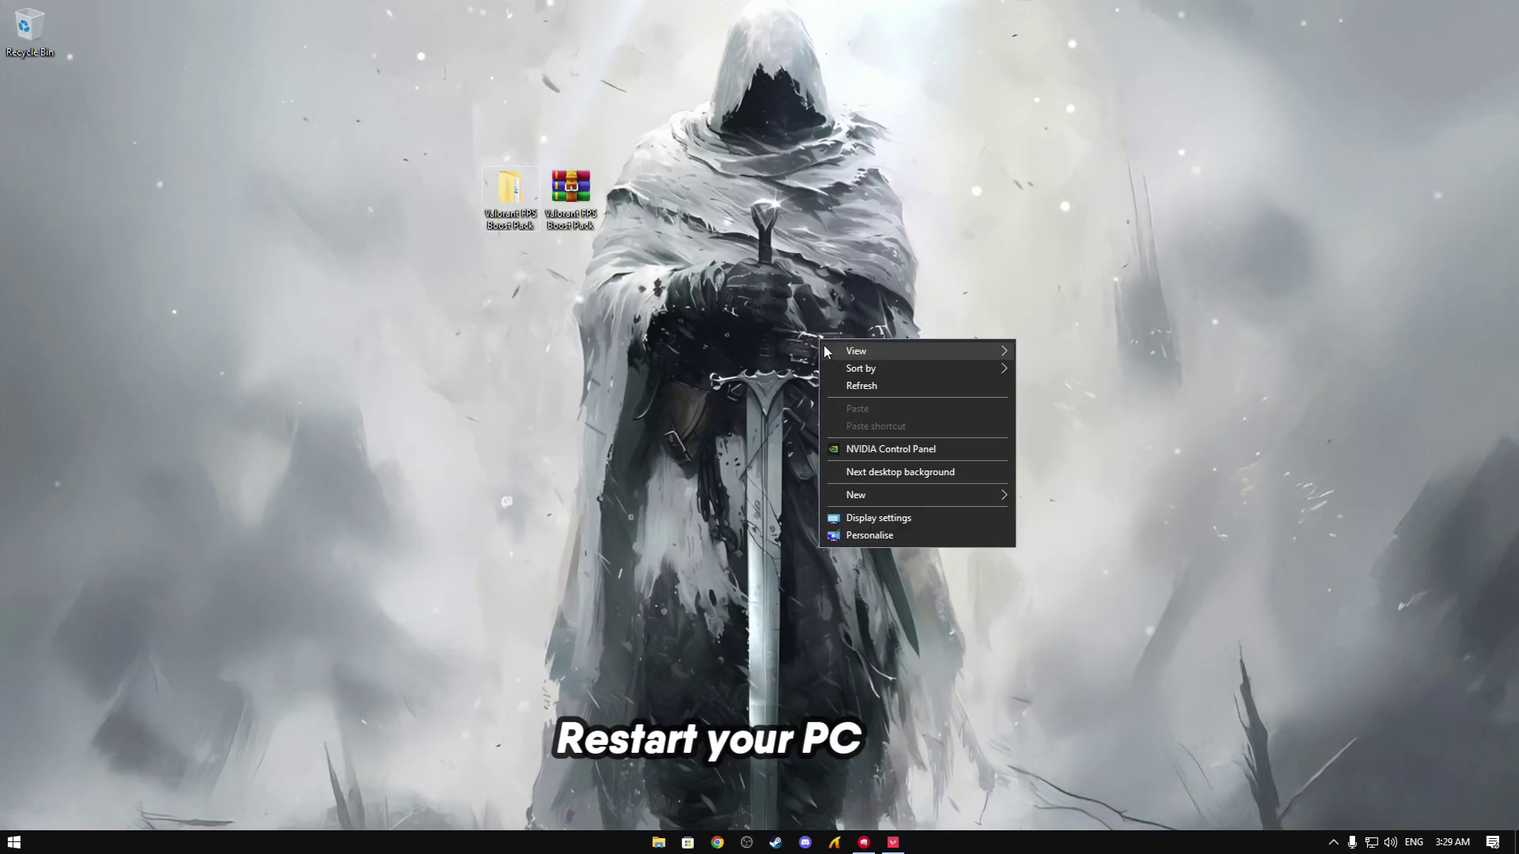